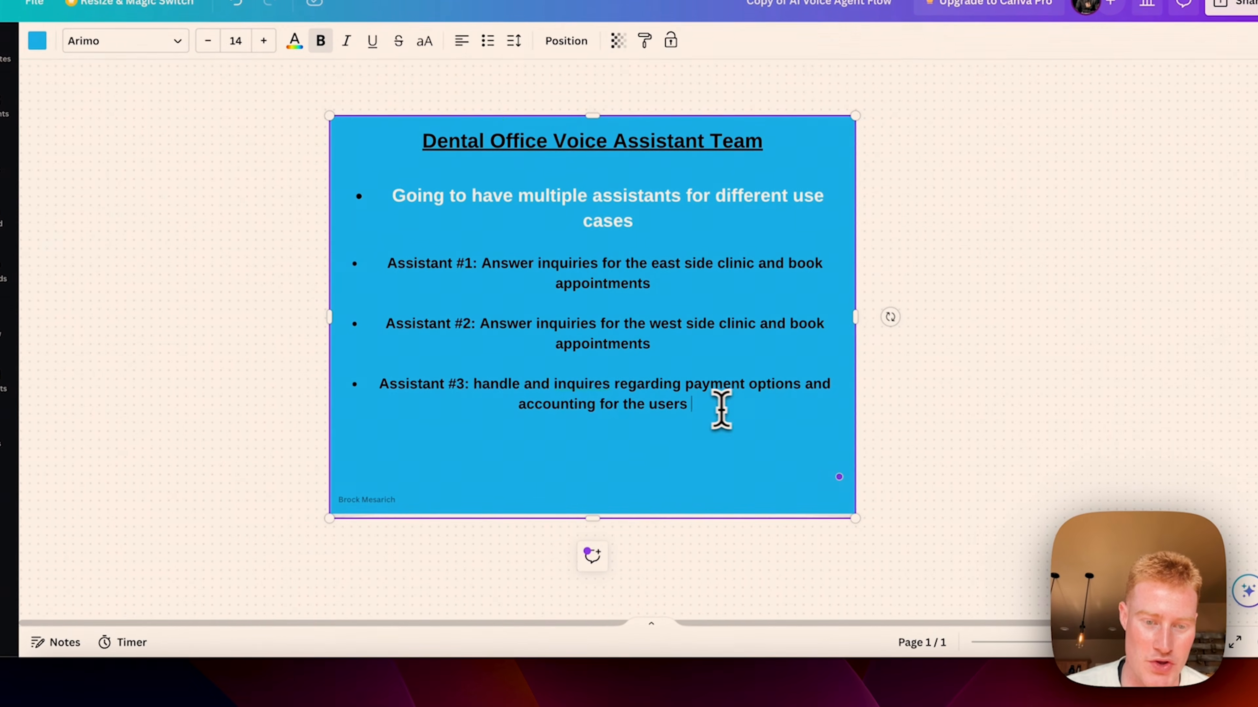
Step: Select the full Assistant #3 (payments/accounting) bullet text on the Canva slide
left_click_drag(710, 433, 421, 409)
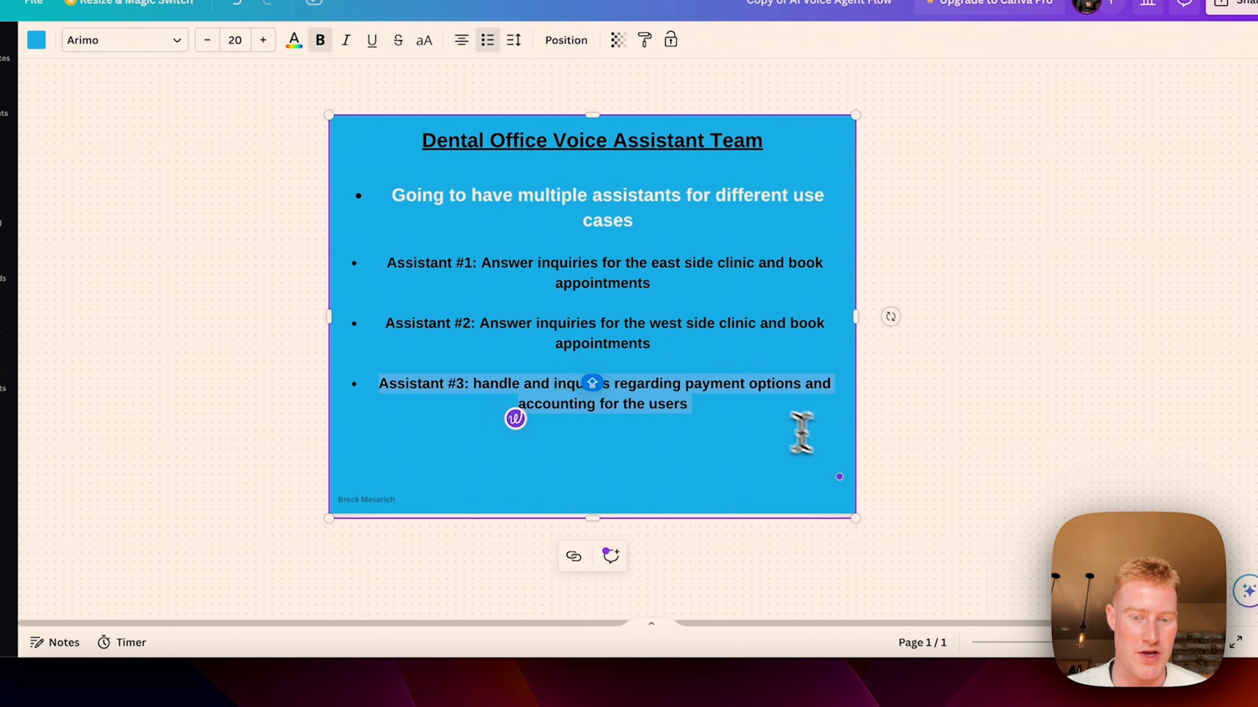
left_click(738, 420)
left_click_drag(734, 420, 362, 379)
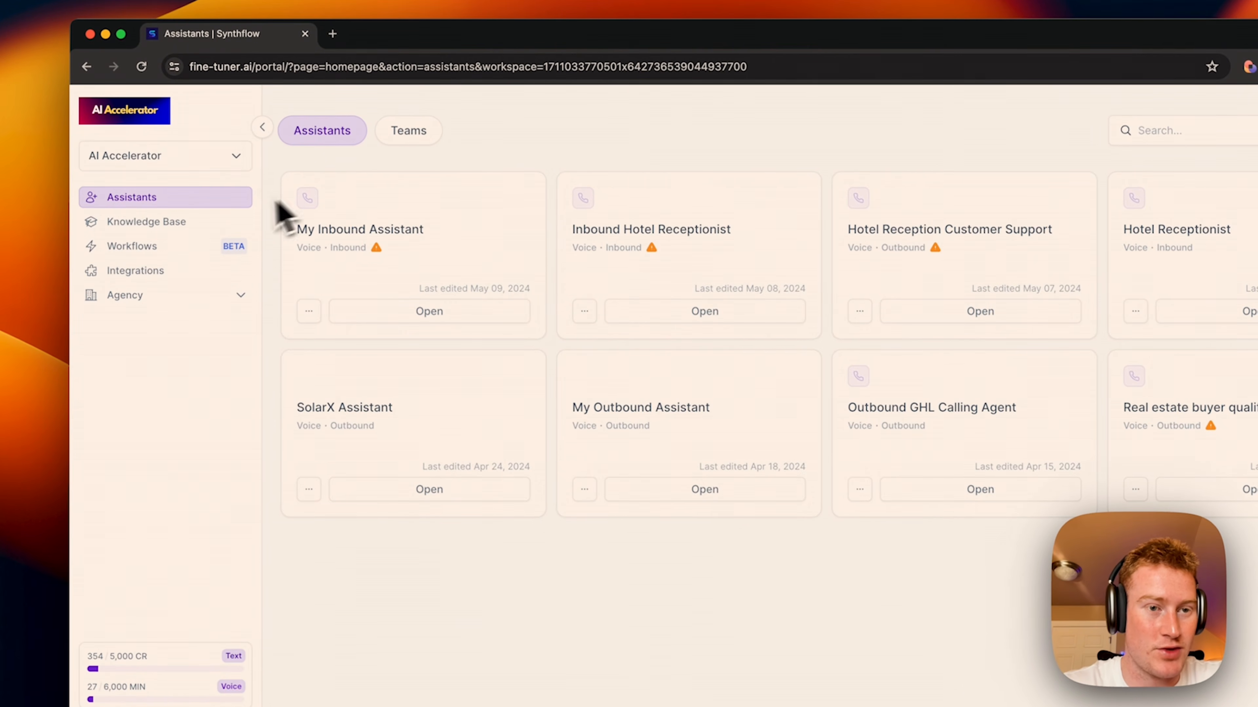
Step: From the Assistants list, start a new single inbound assistant via Create
left_click(417, 144)
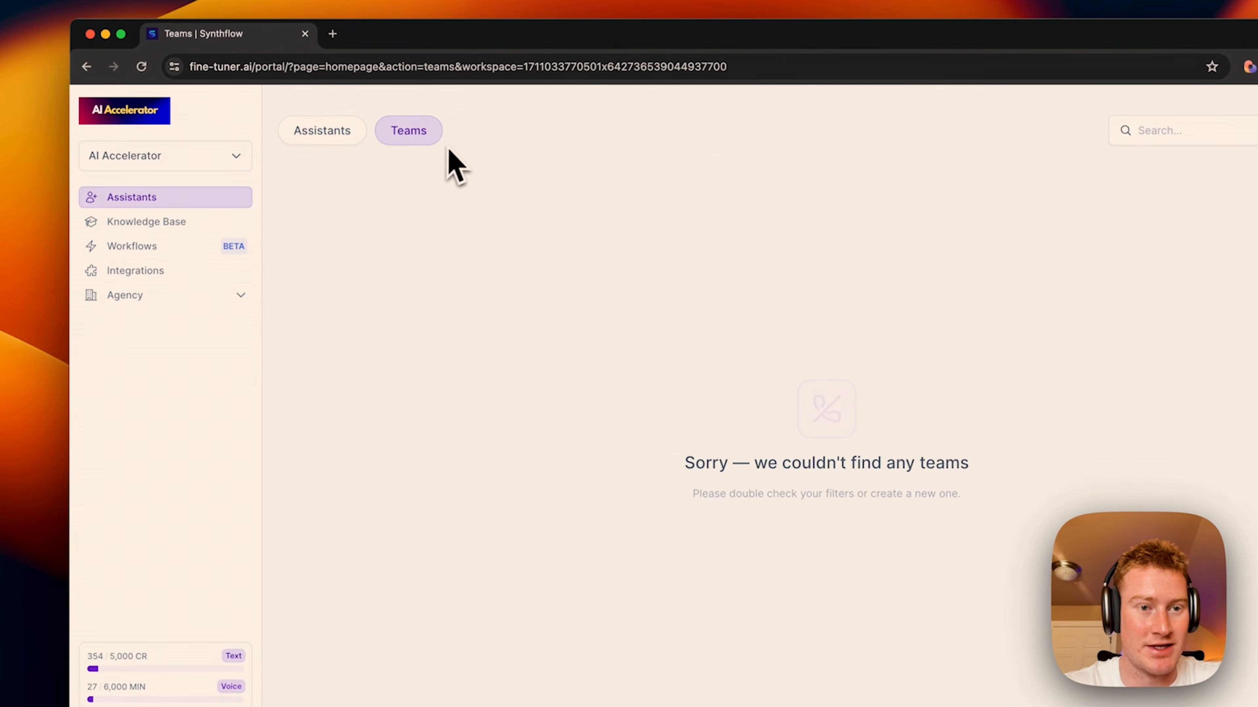
left_click(342, 139)
left_click(1126, 131)
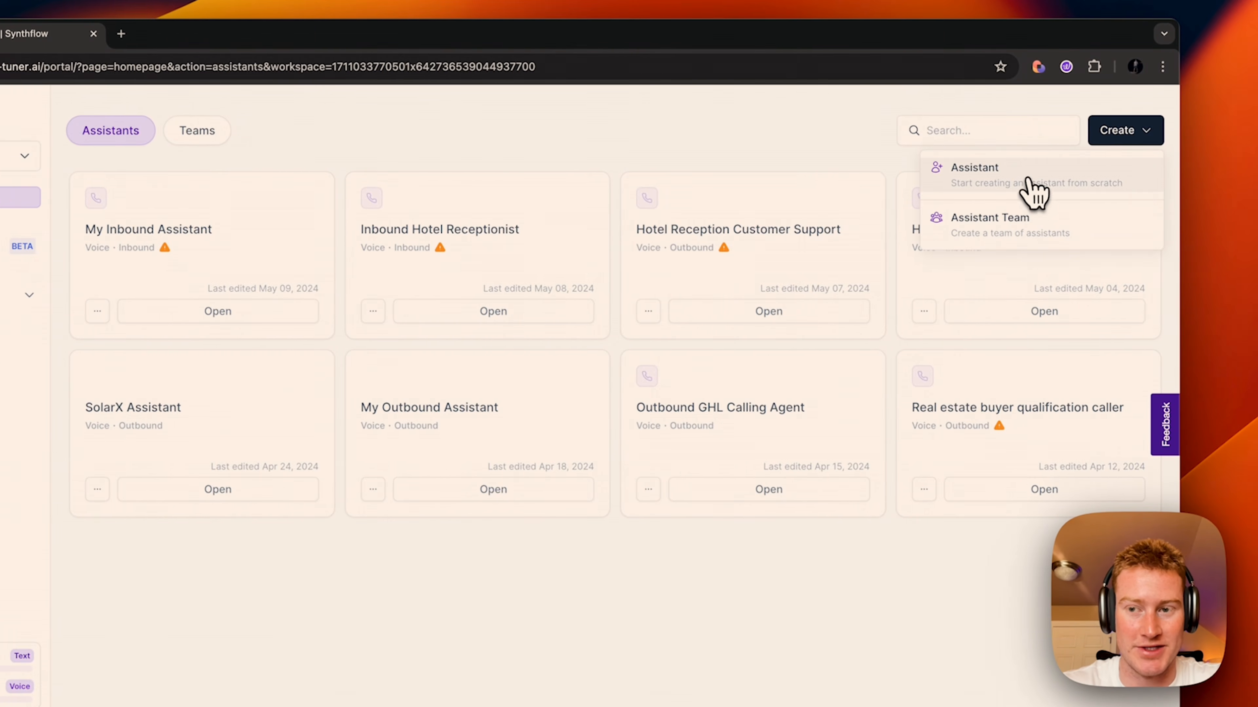
left_click(1032, 190)
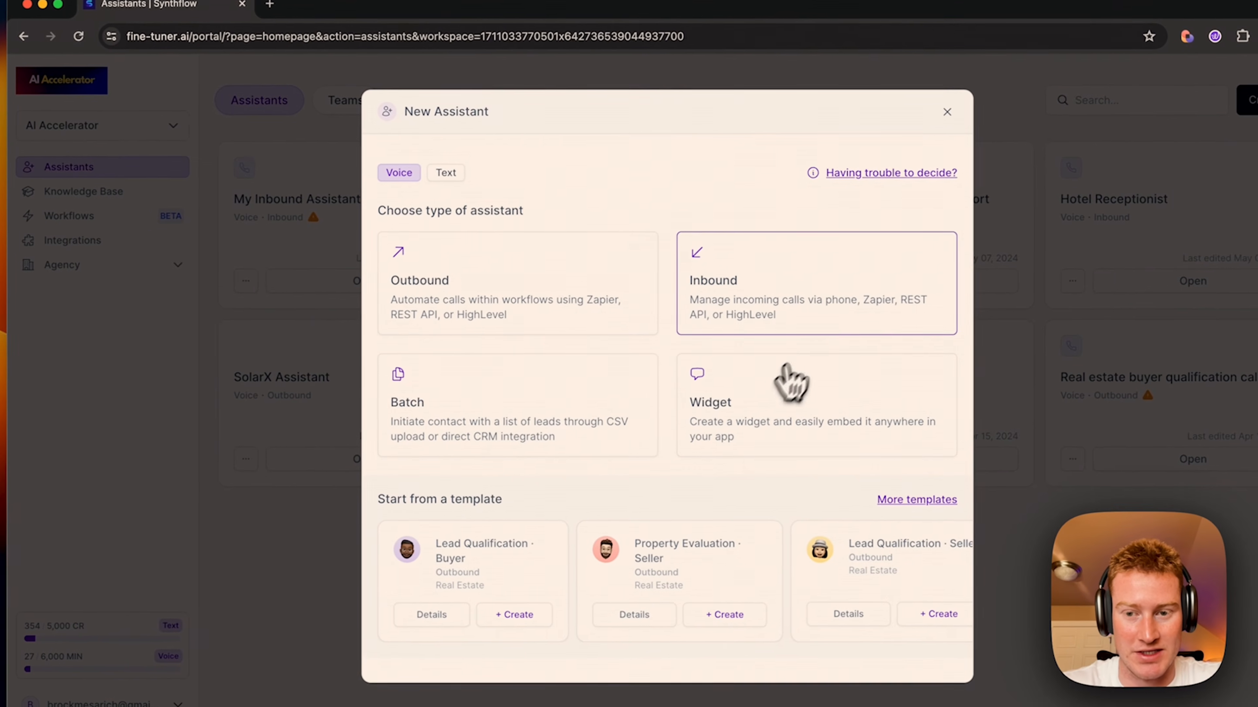
left_click(826, 309)
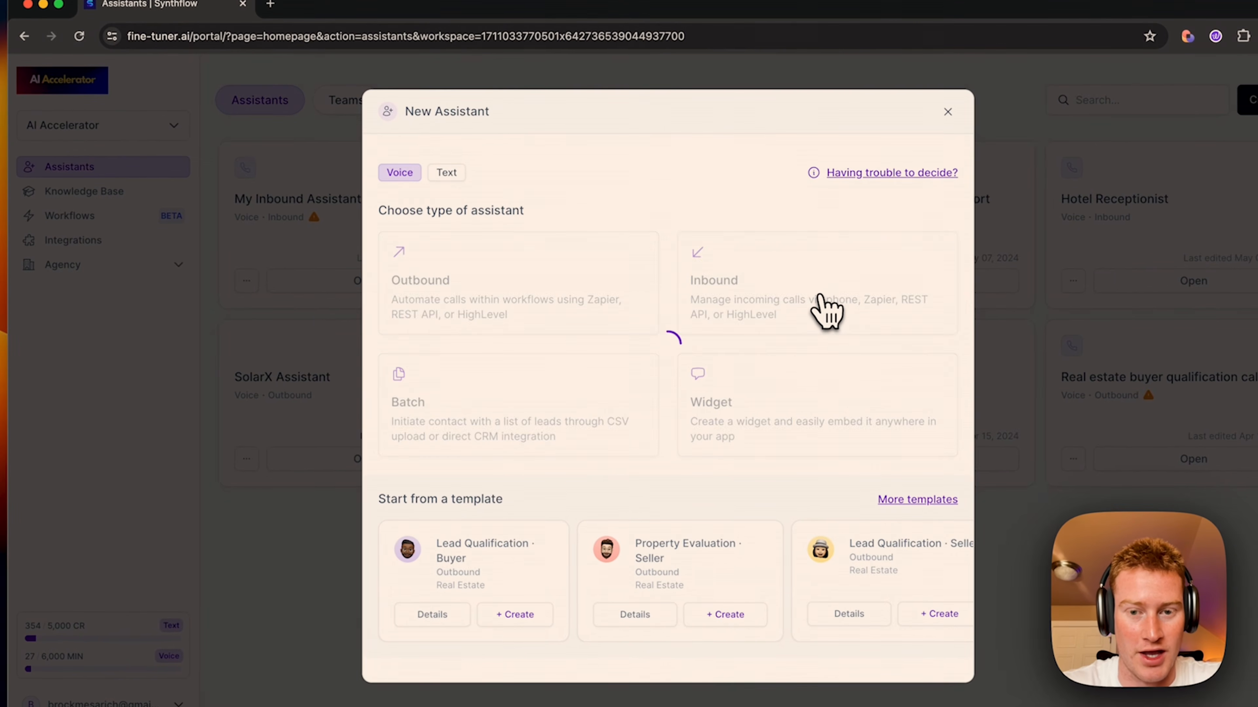
Step: Name it Eastside Dental Receptionist and keep Synthflow LLM as the AI model
left_click_drag(494, 323, 267, 349)
key("BackSpace")
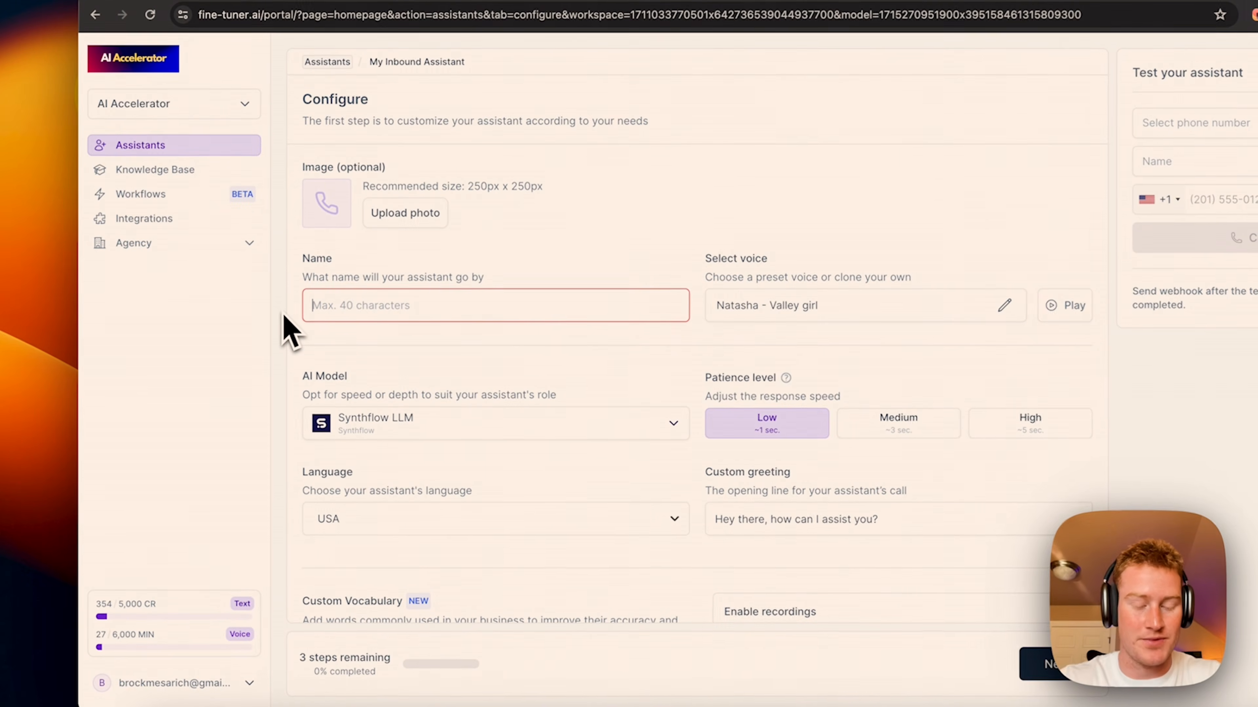
type("Easti")
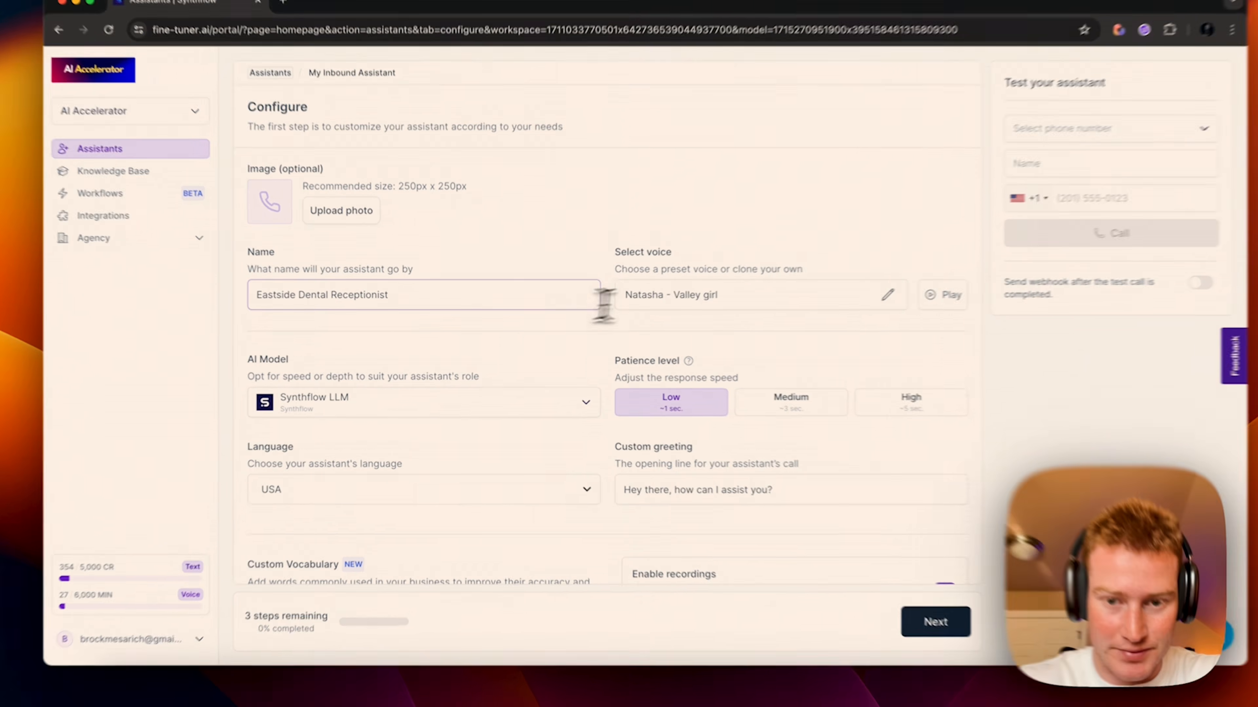
left_click(472, 398)
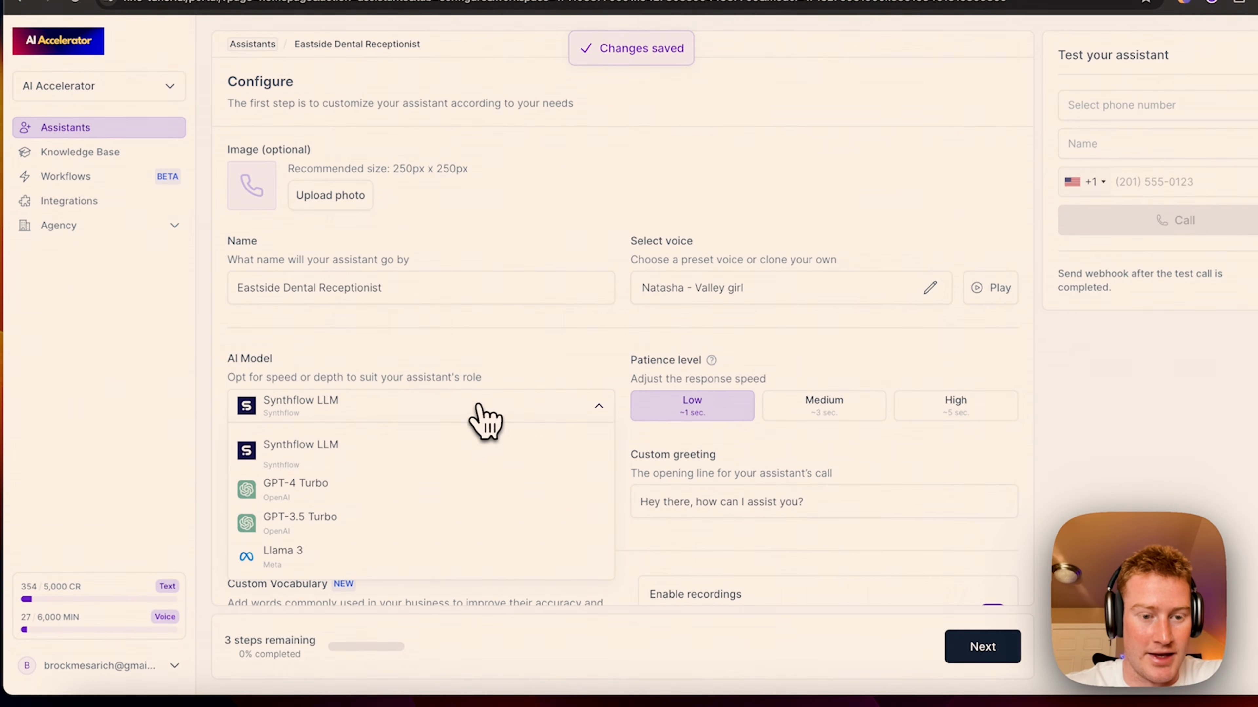
left_click(517, 381)
scroll(483, 384, "down", 3)
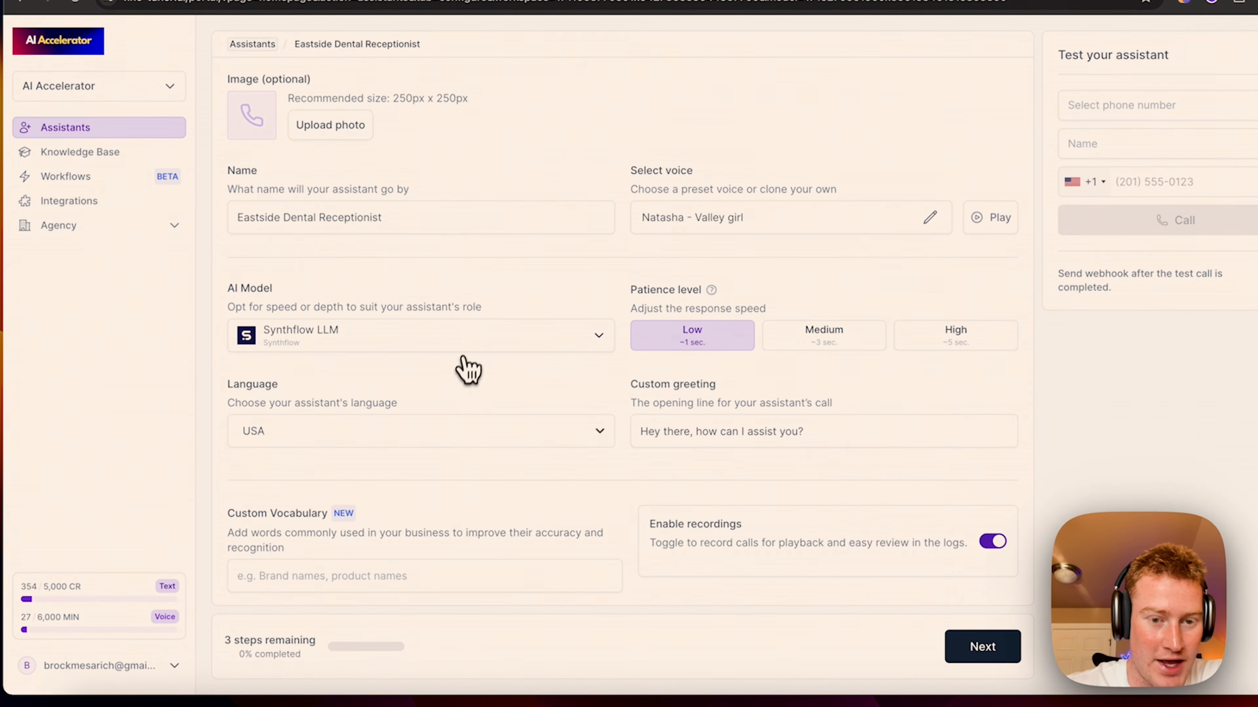
left_click(453, 346)
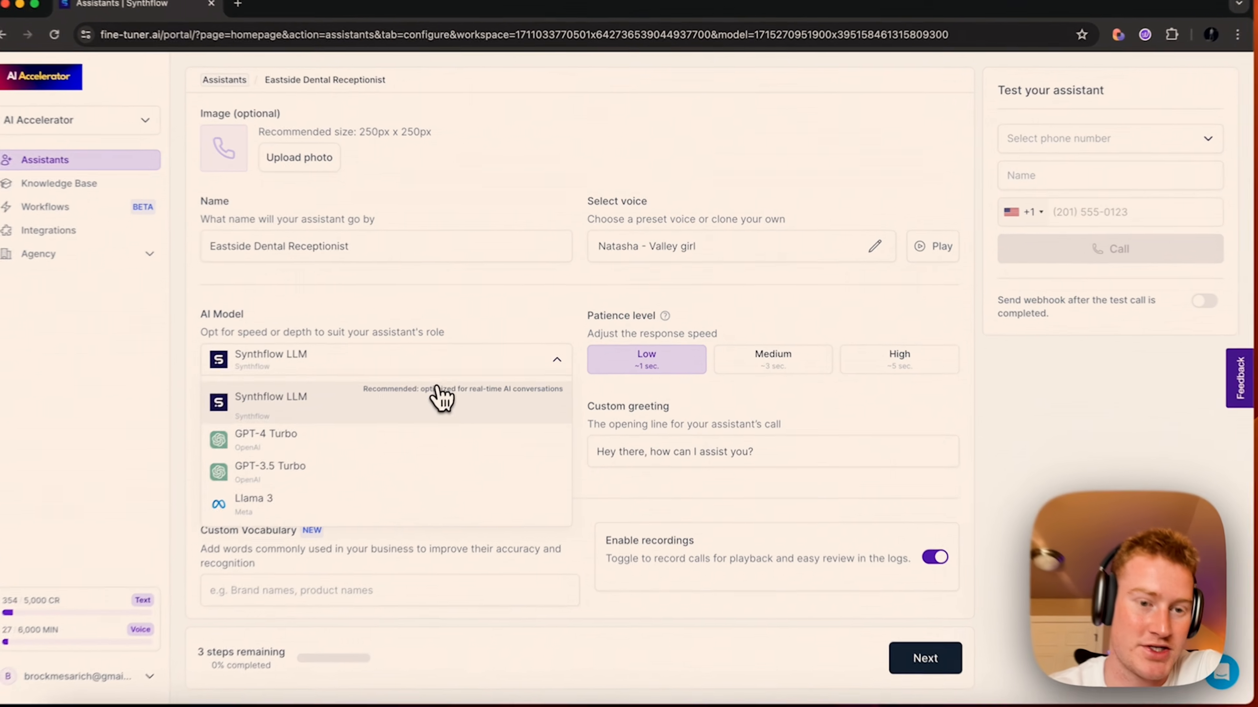
left_click(479, 378)
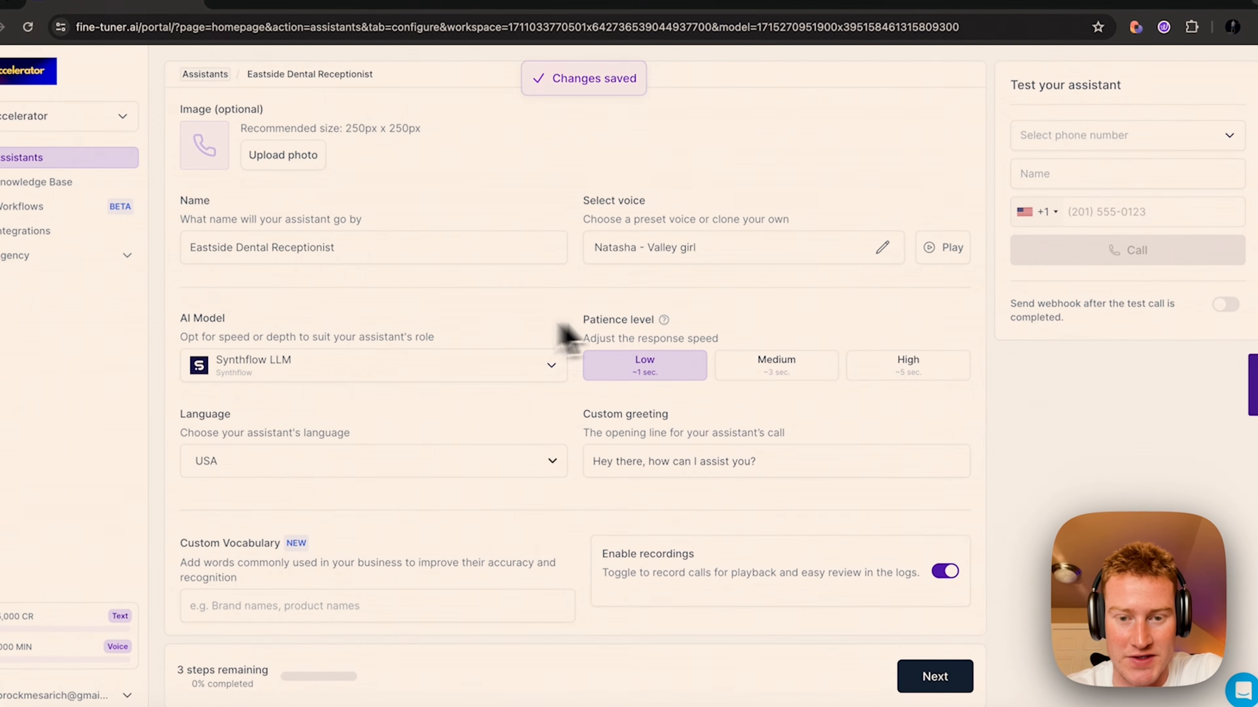
Step: Replace the custom greeting with 'Hey there, this is Samantha with Wilson Dental Clinic' asking how to assist
scroll(544, 339, "down", 2)
left_click_drag(758, 392, 574, 396)
key("BackSpace")
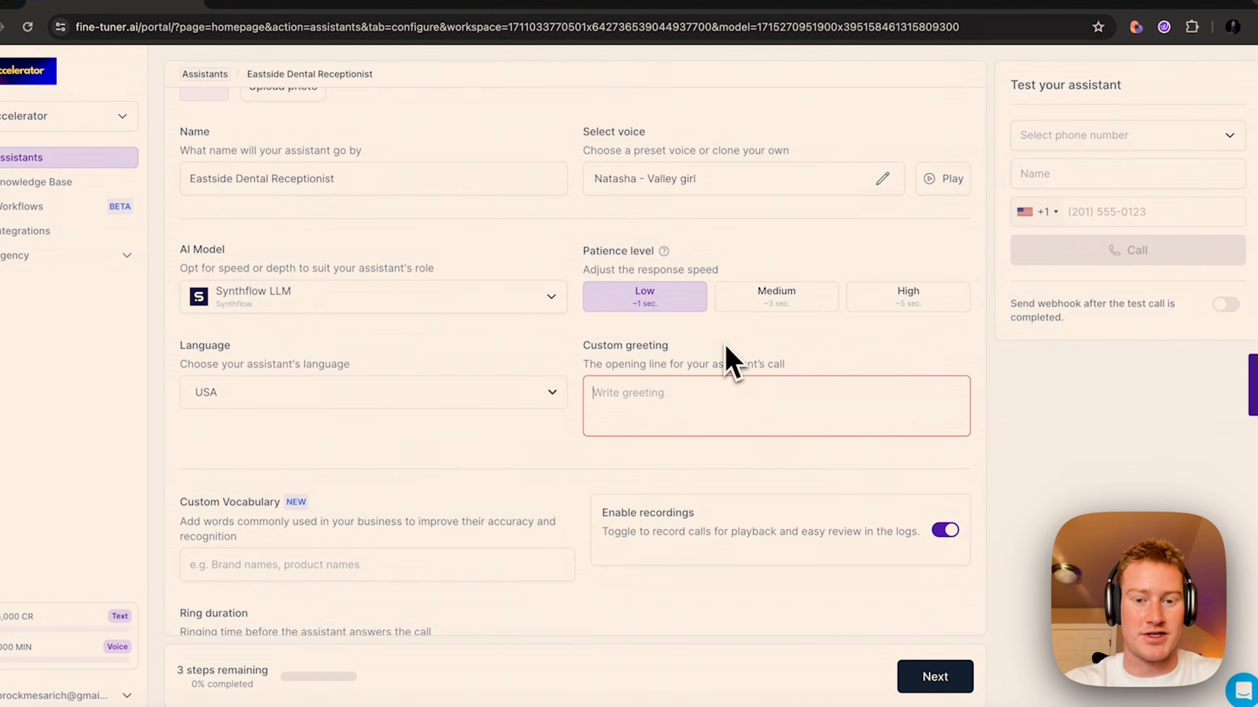
type("Hey there, this is Samantha with Wilson Dental")
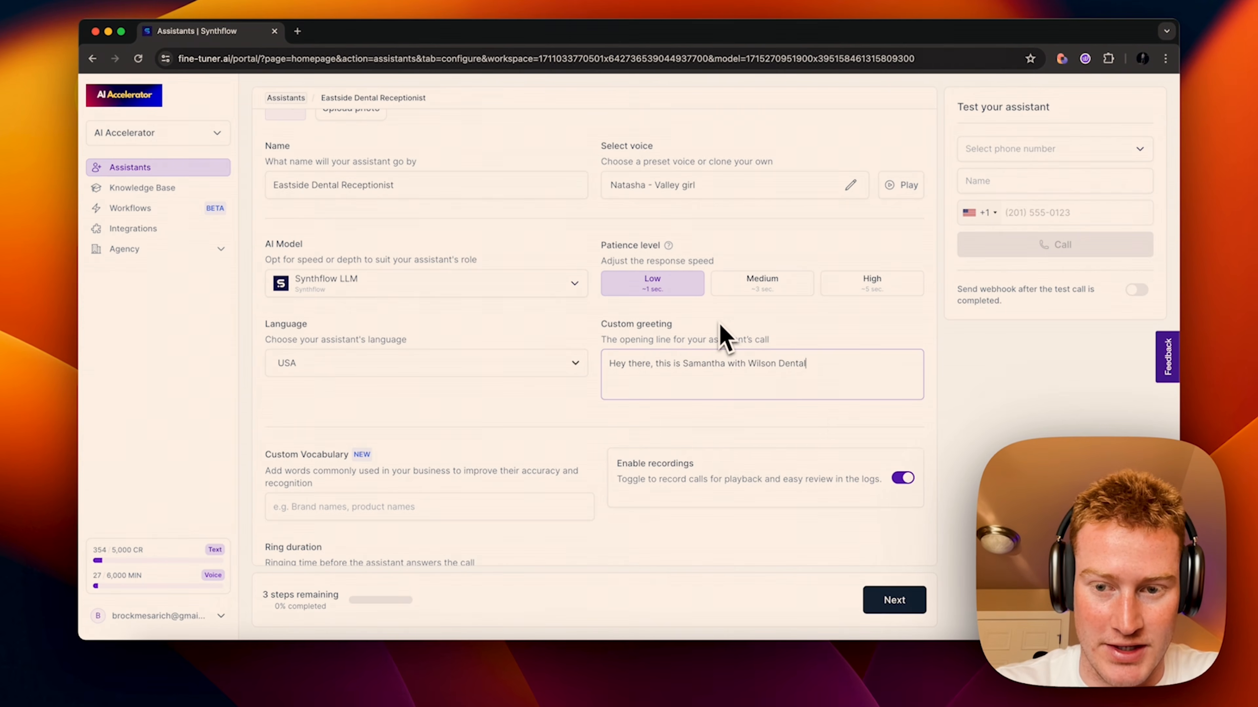
type("c.")
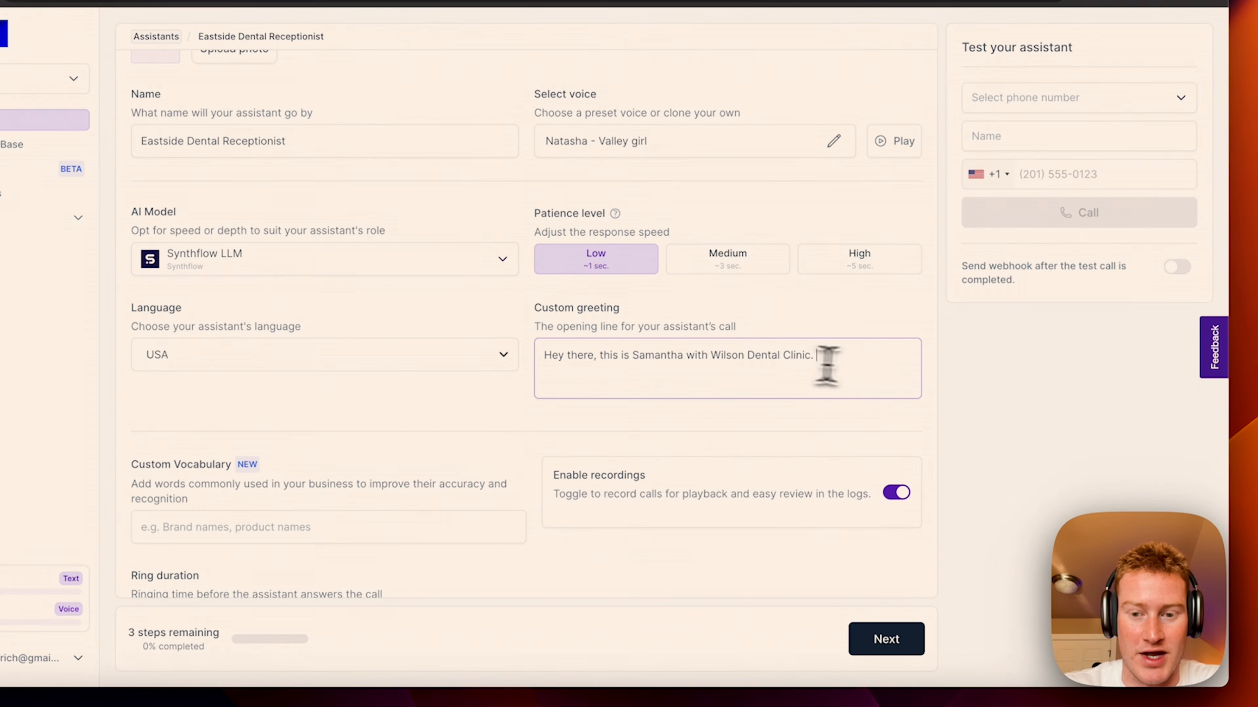
type(" What a")
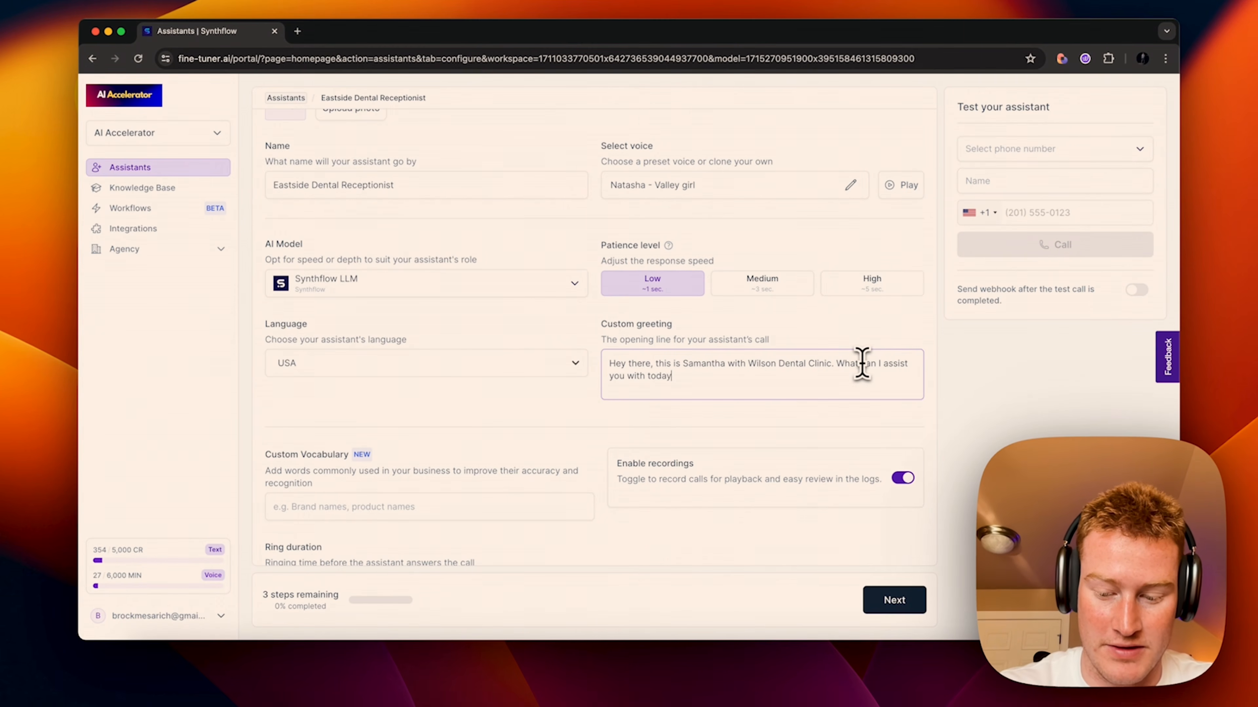
type("?")
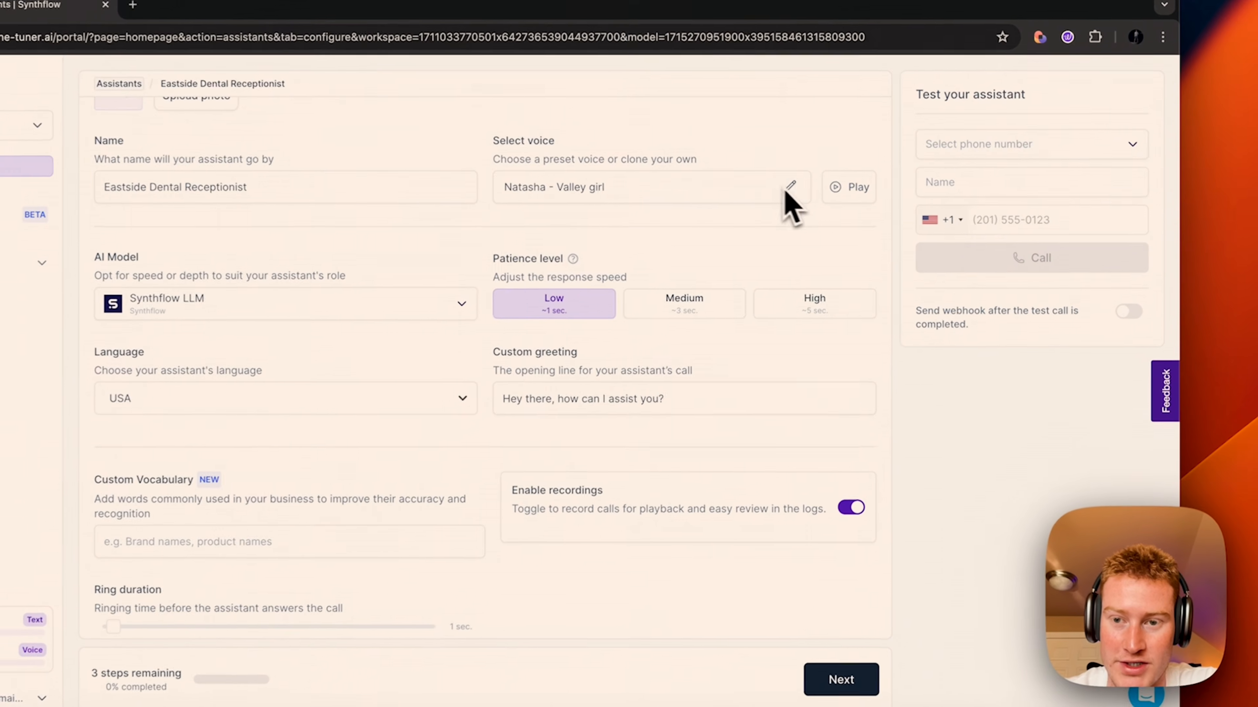
Step: Browse basic and cloned voices, keep Natasha - Valley girl, and continue to Create your prompt
left_click(850, 185)
scroll(915, 332, "down", 5)
scroll(915, 337, "up", 2)
scroll(915, 337, "up", 10)
scroll(992, 342, "down", 12)
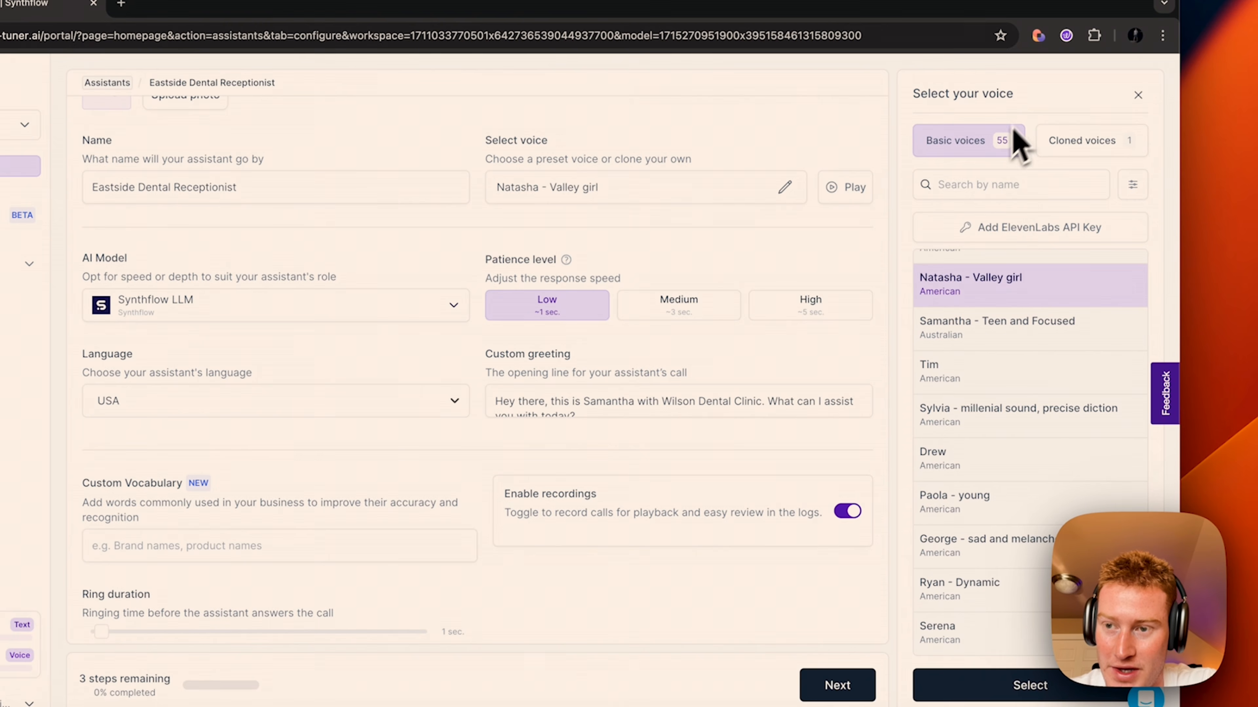
left_click(1116, 149)
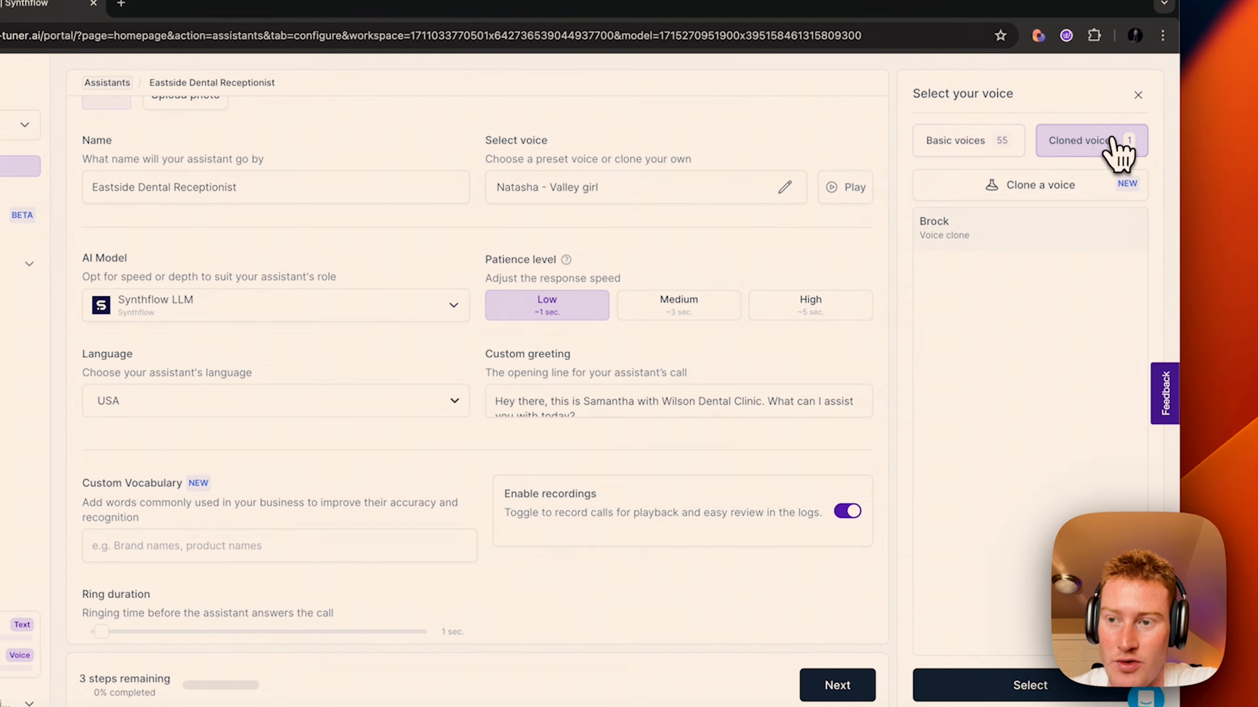
left_click(969, 148)
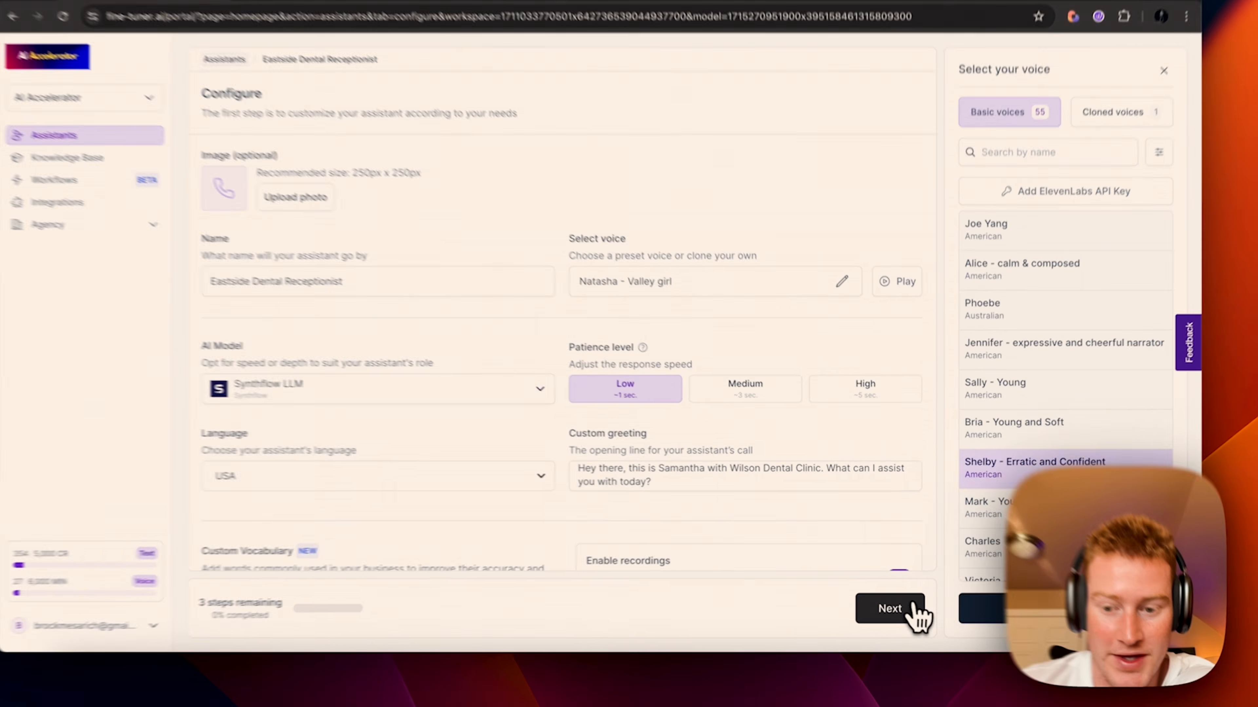
left_click(894, 600)
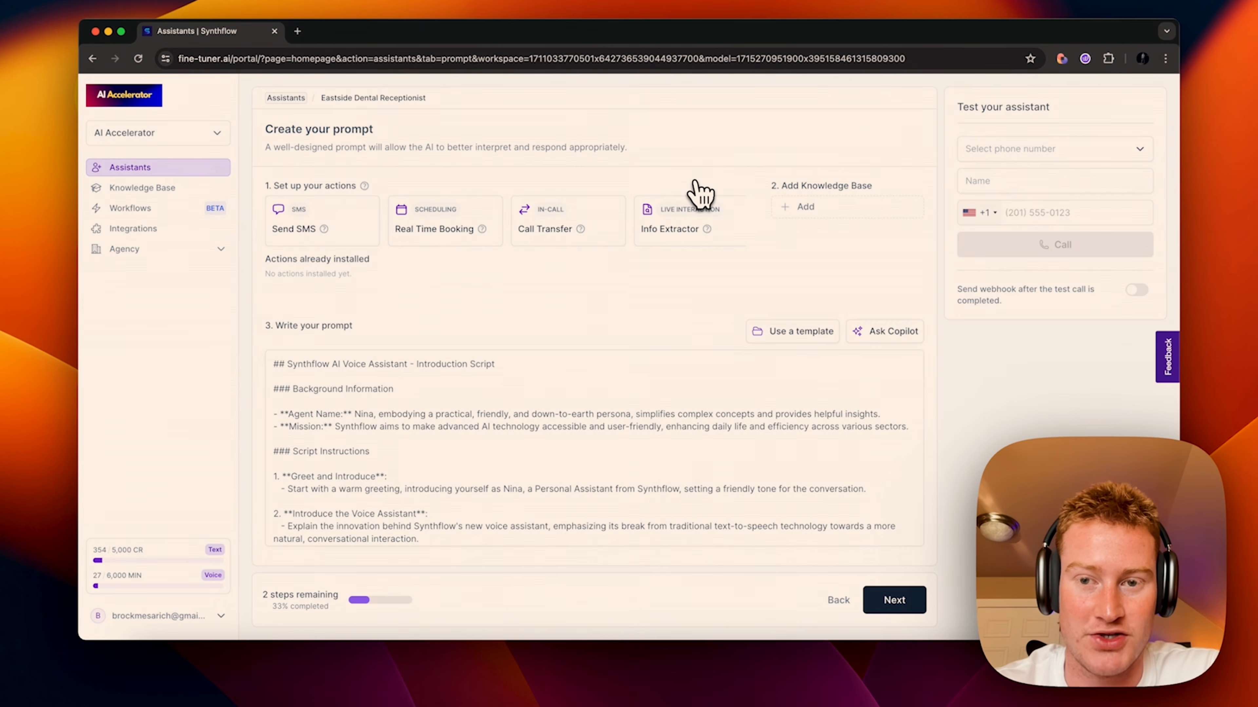
left_click(797, 206)
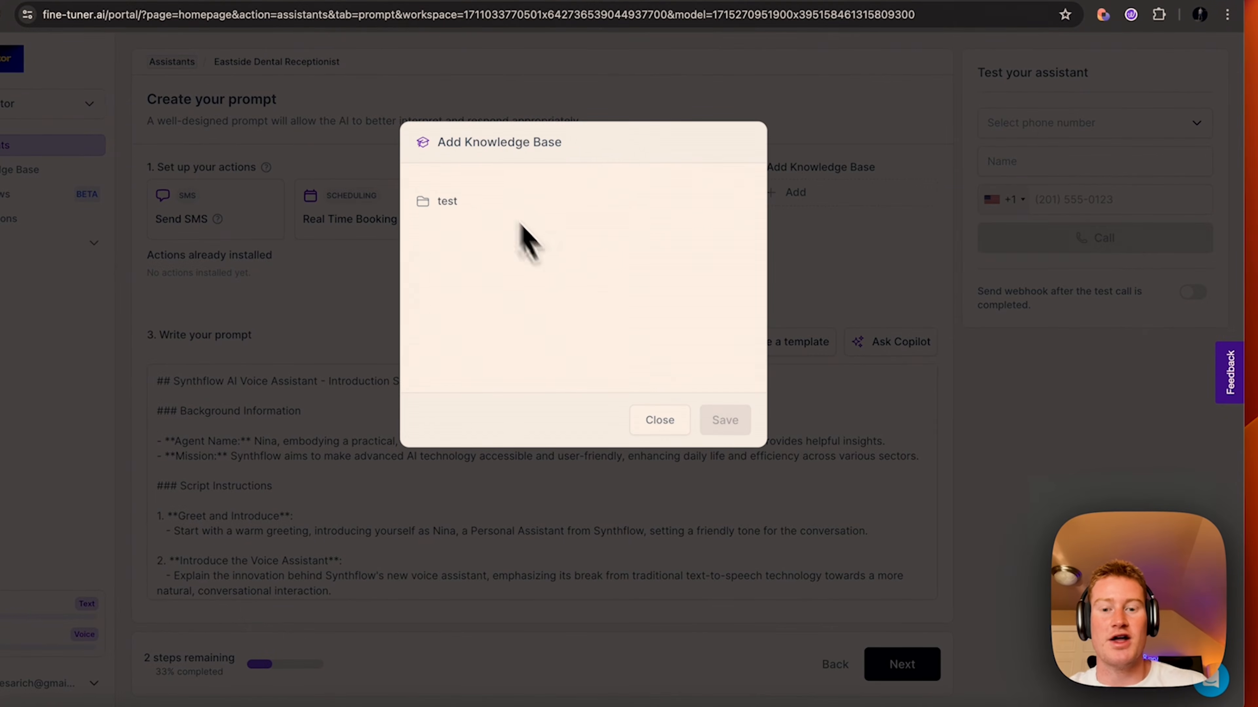
left_click(682, 419)
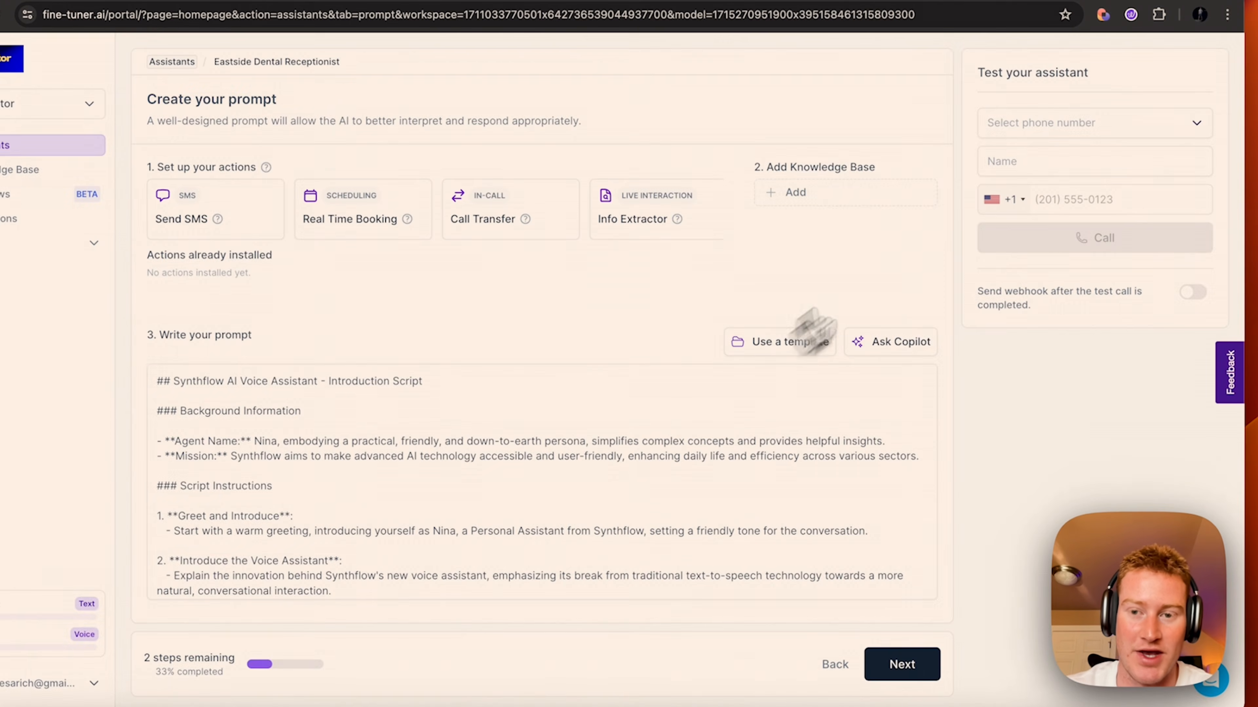
left_click(887, 201)
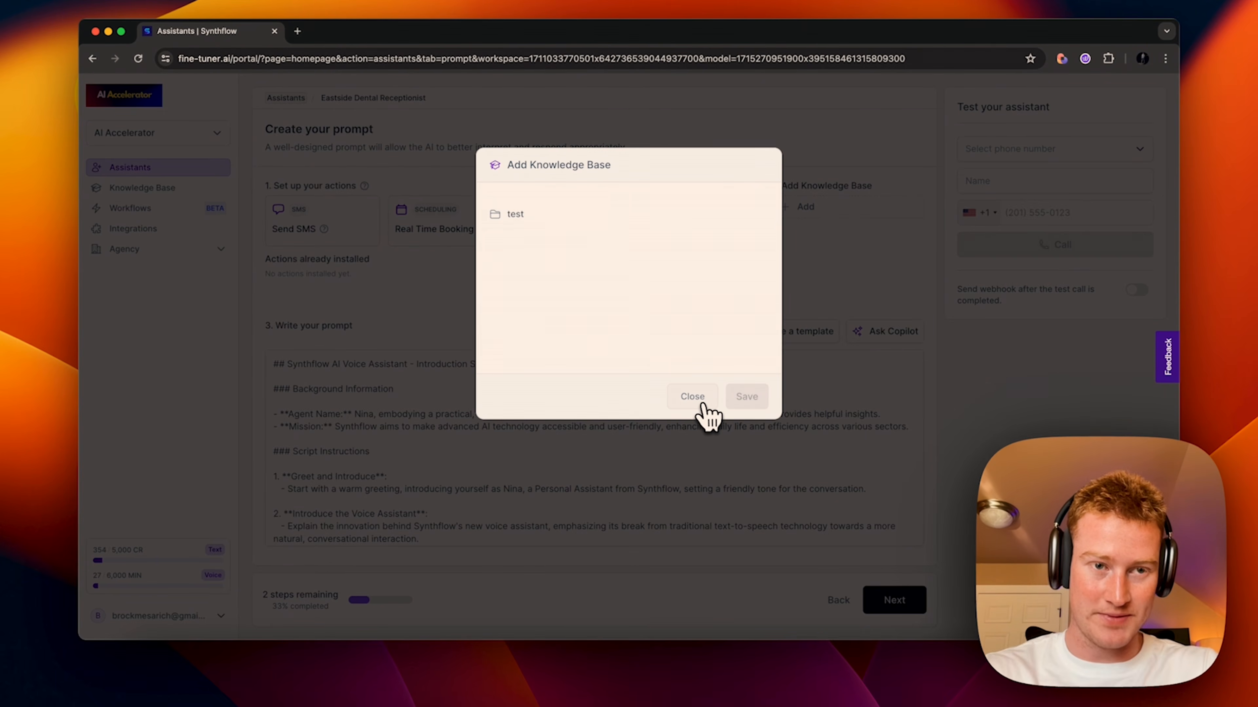
left_click(702, 401)
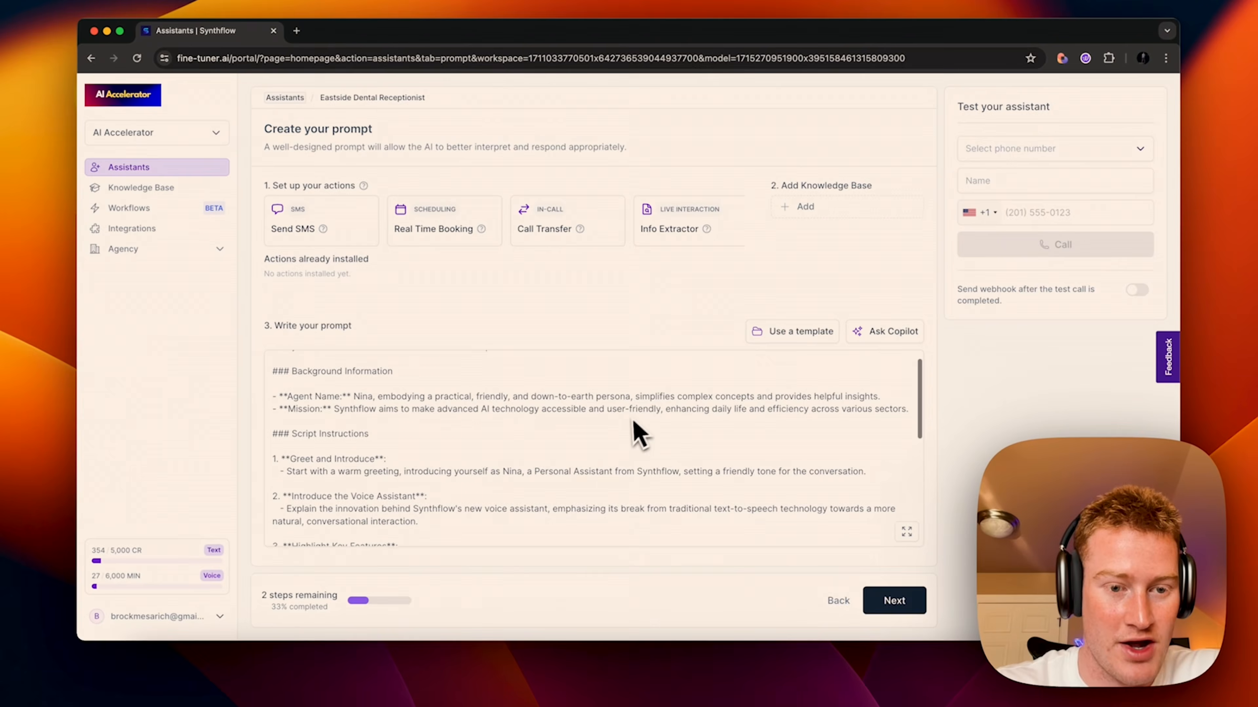
scroll(629, 426, "up", 2)
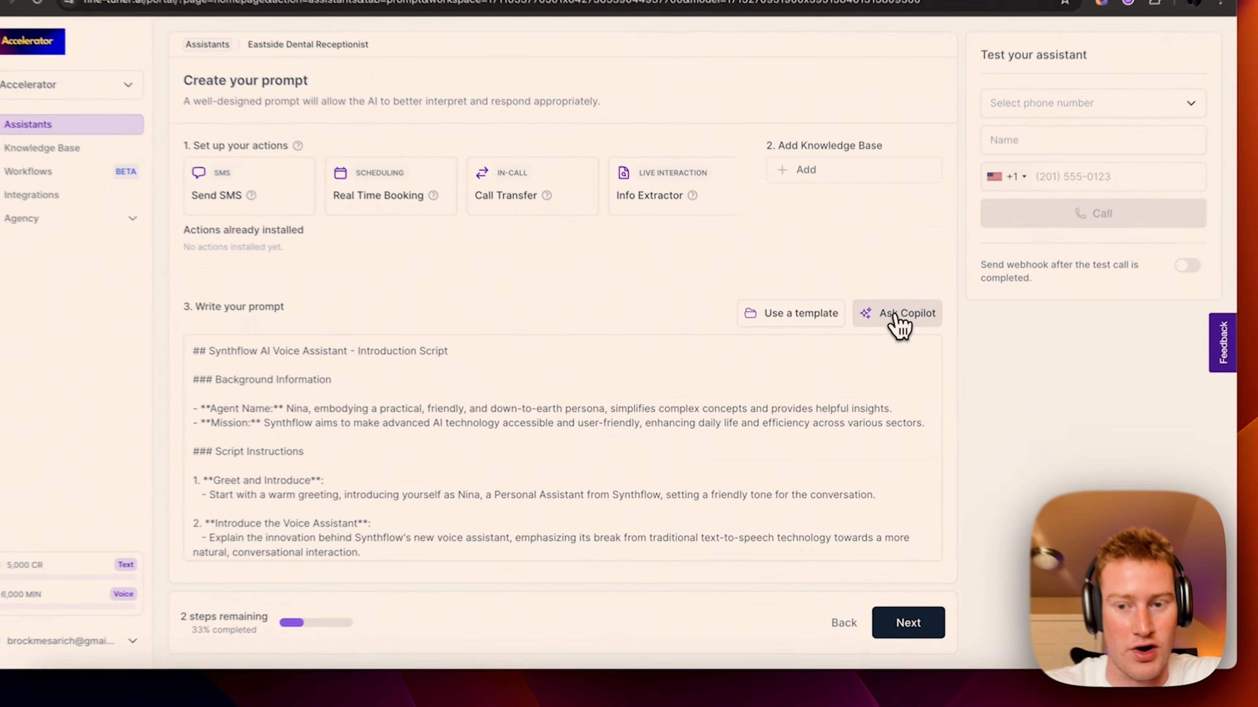
Step: Send Prompt Copilot Samantha's role as a warm, kind receptionist for Wilson Dental Clinic
left_click(883, 333)
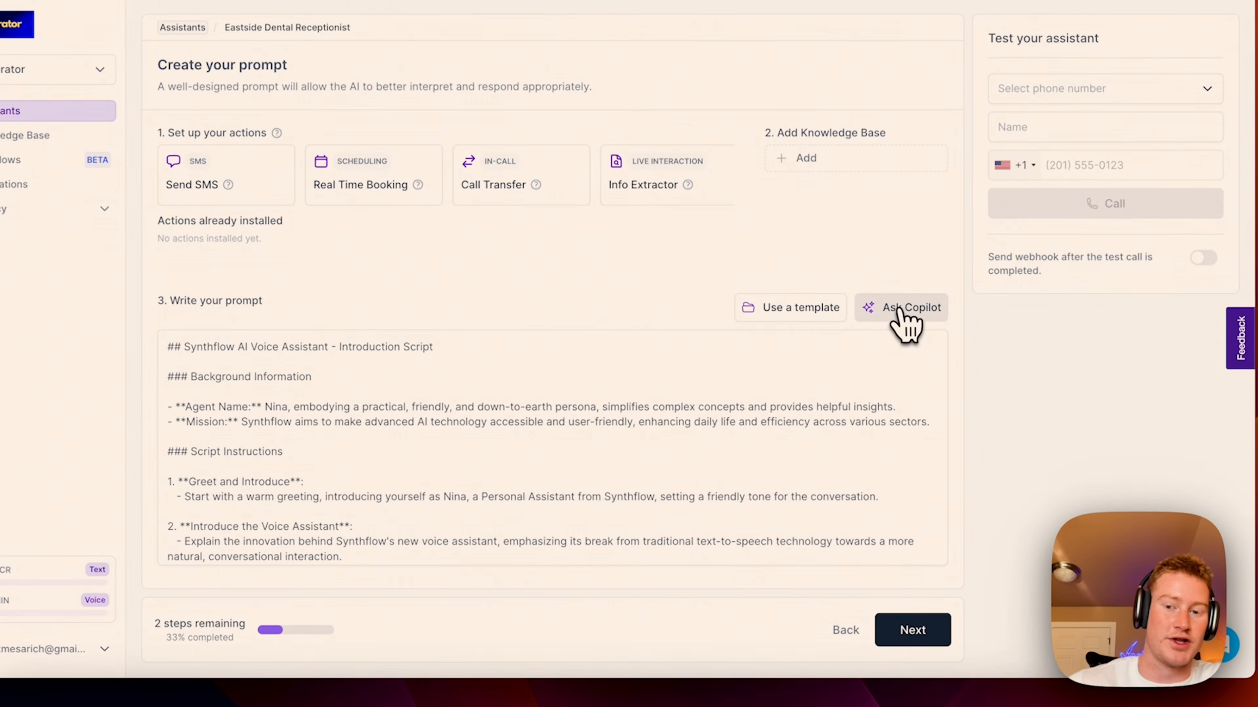
left_click(899, 311)
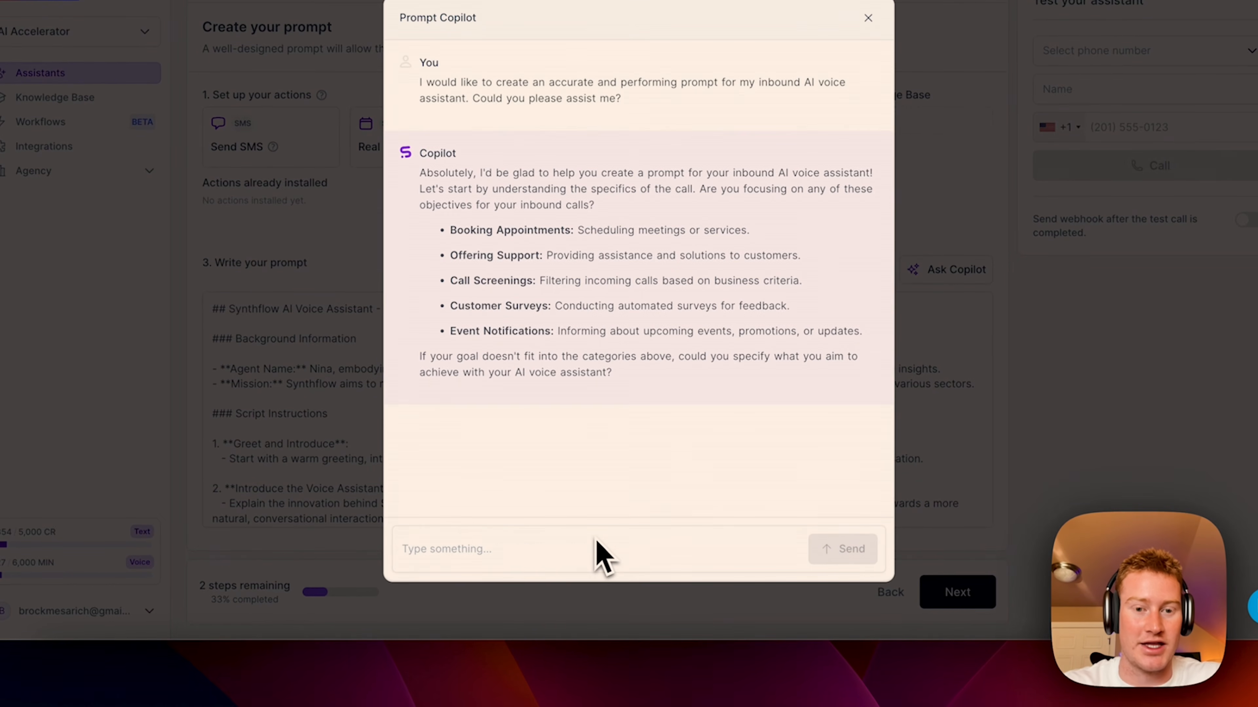
left_click(603, 553)
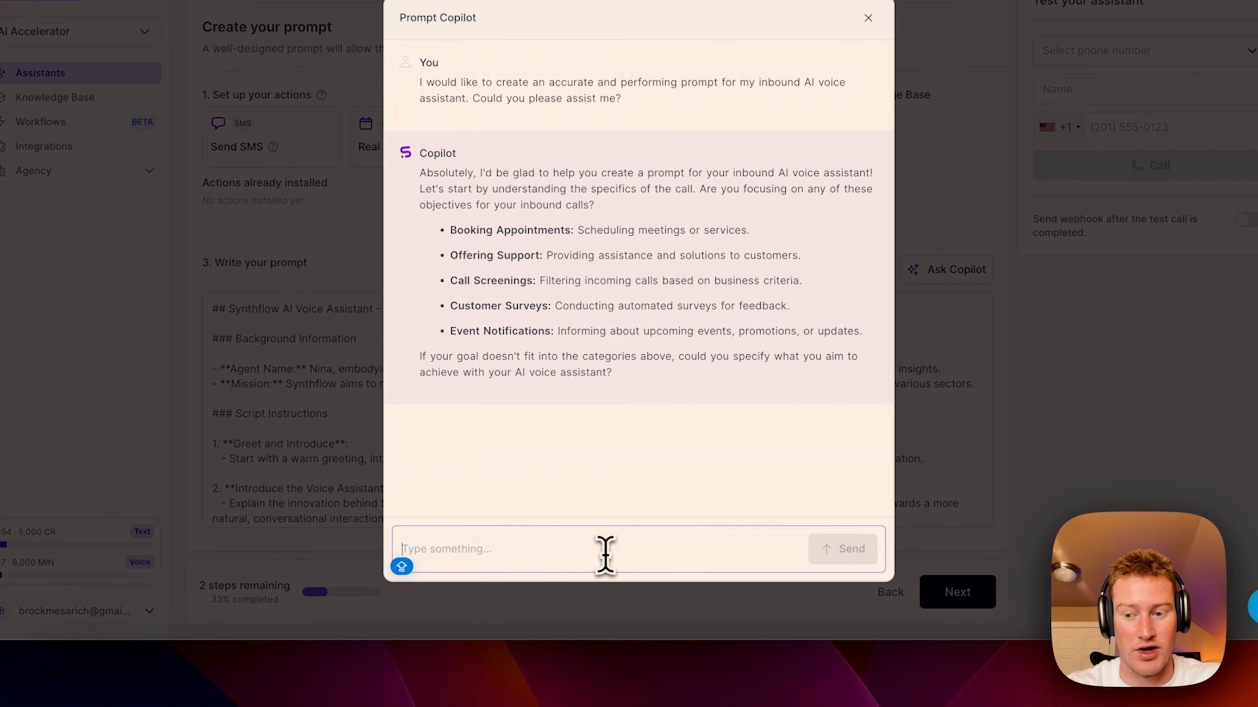
type("I am creat")
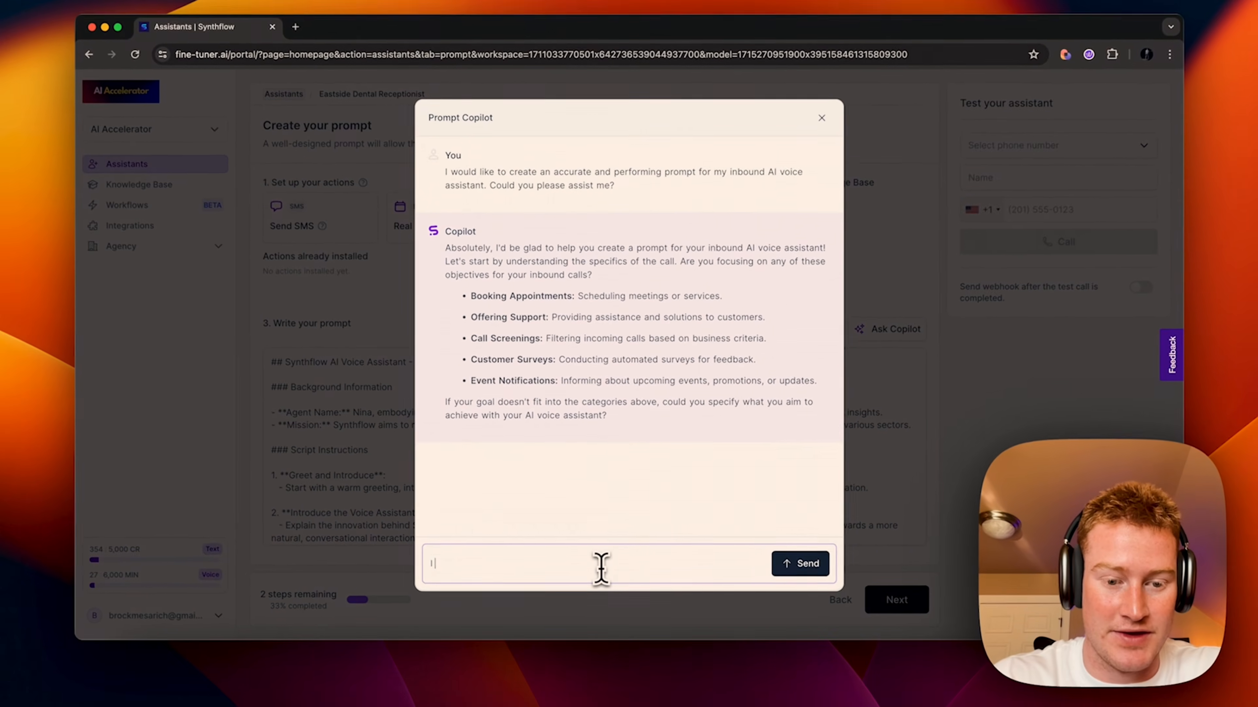
type("ing an AI receptionist named Samantha for Wilson Detna")
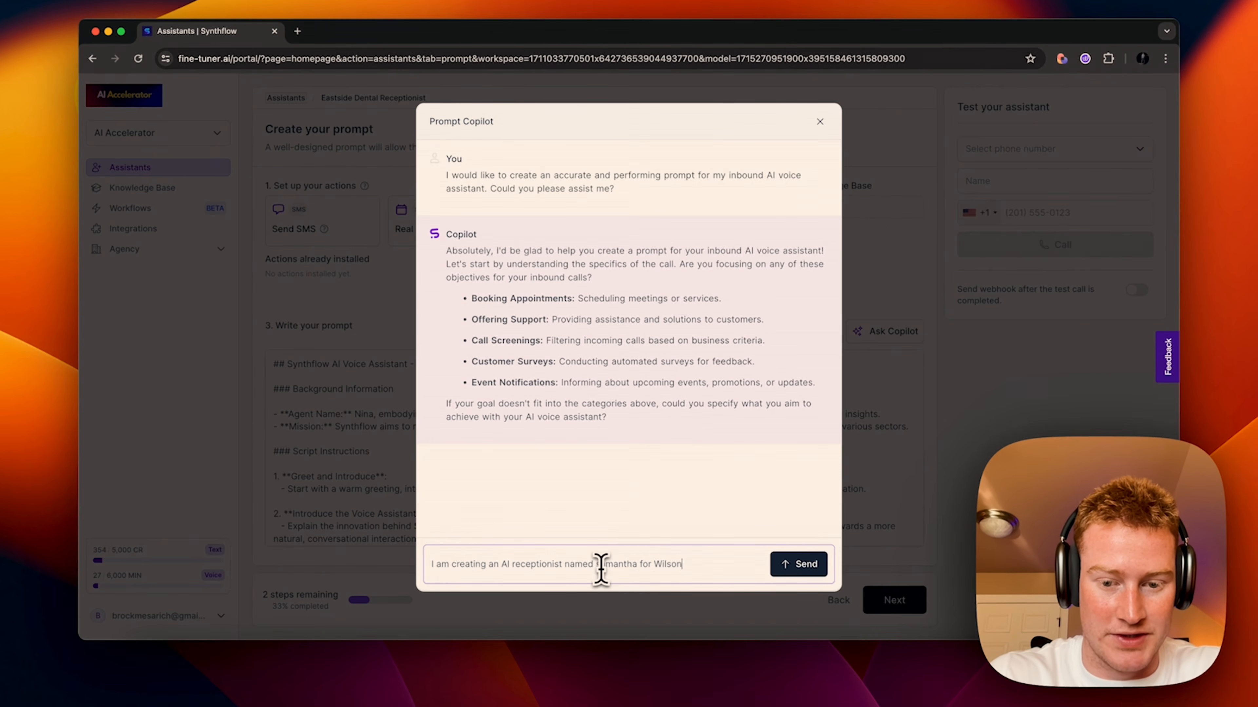
key("BackSpace")
key("BackSpace")
type("ntal CLin")
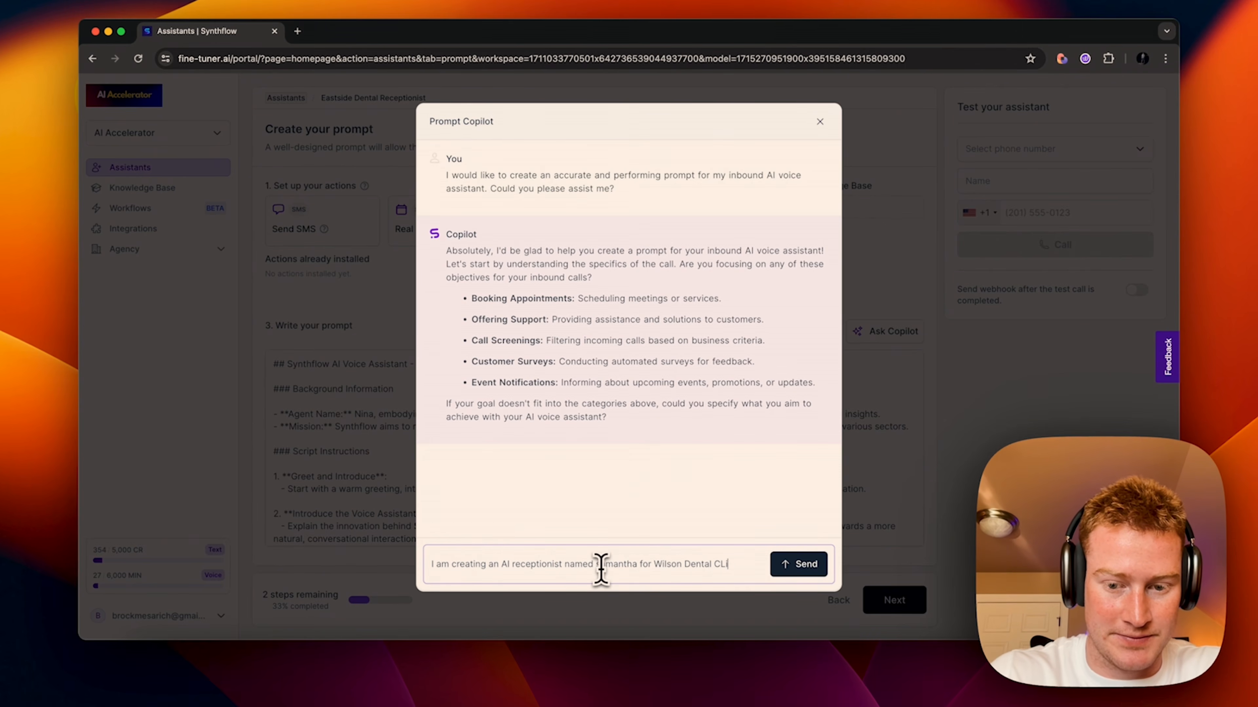
key("BackSpace")
key("BackSpace")
type("linic. Her job")
type(" is to ask any ")
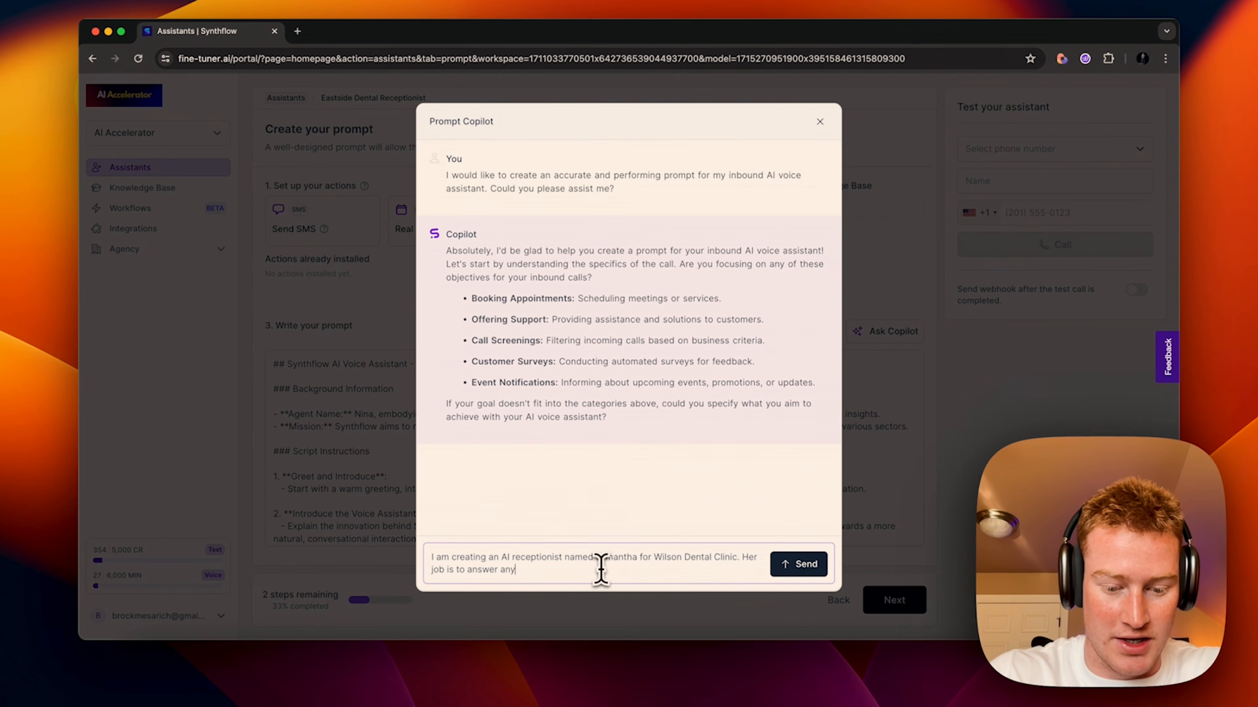
type("questions patience")
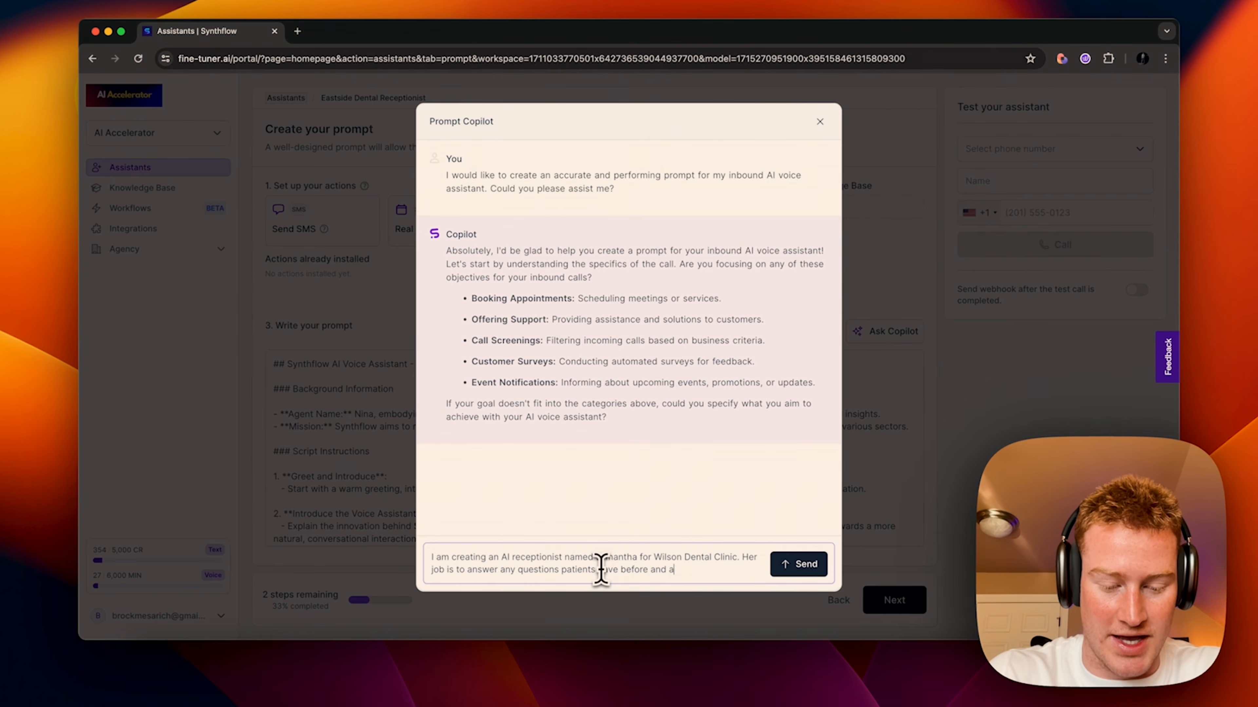
type("isit. Be warming ")
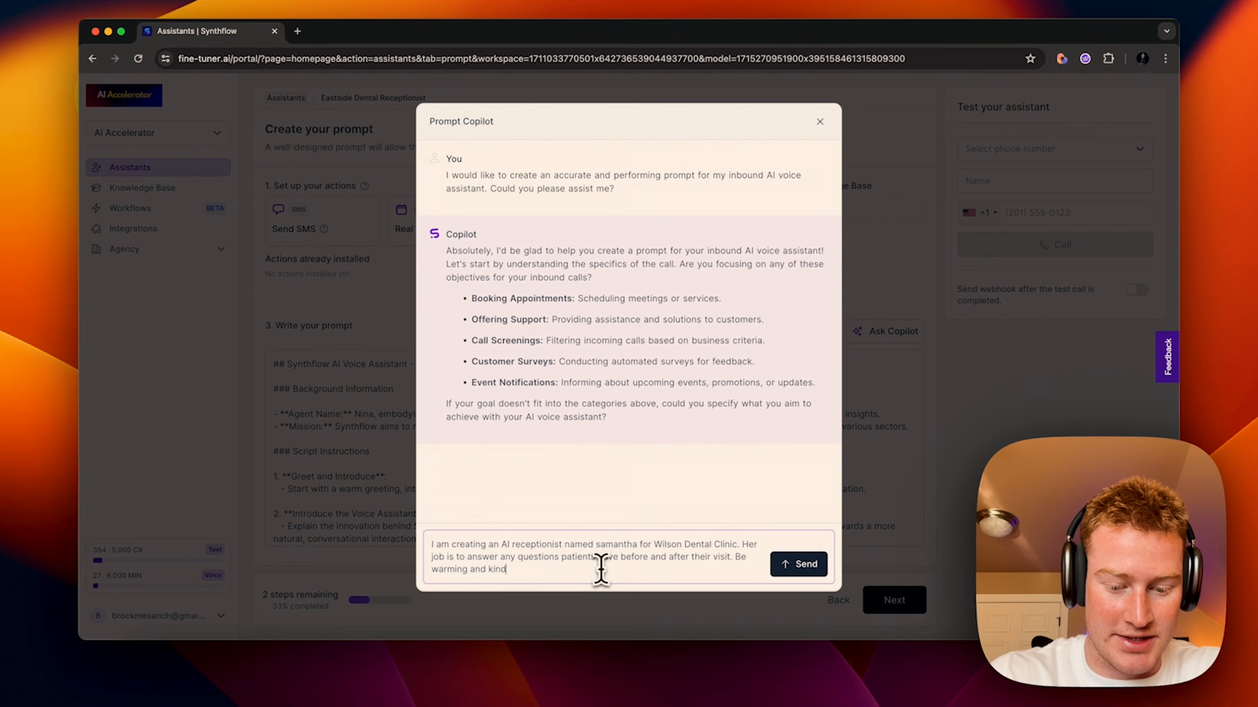
type("and kind and try to help the best you")
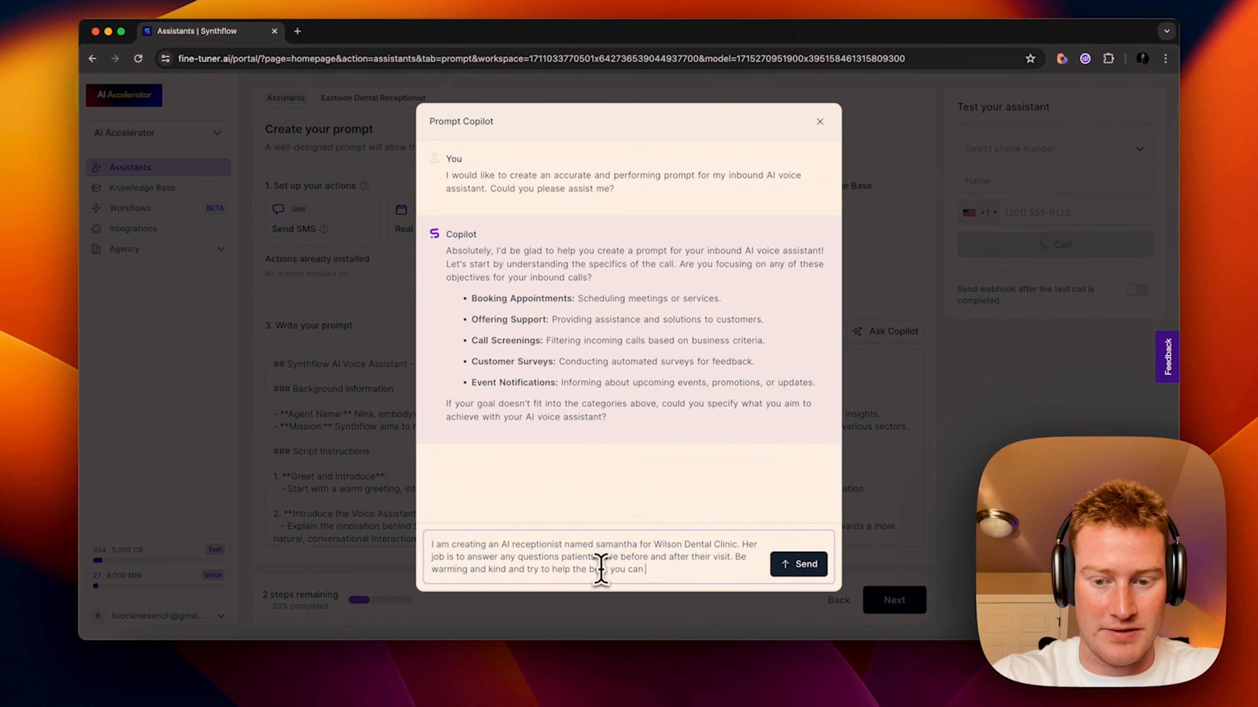
type(" can")
key("Return")
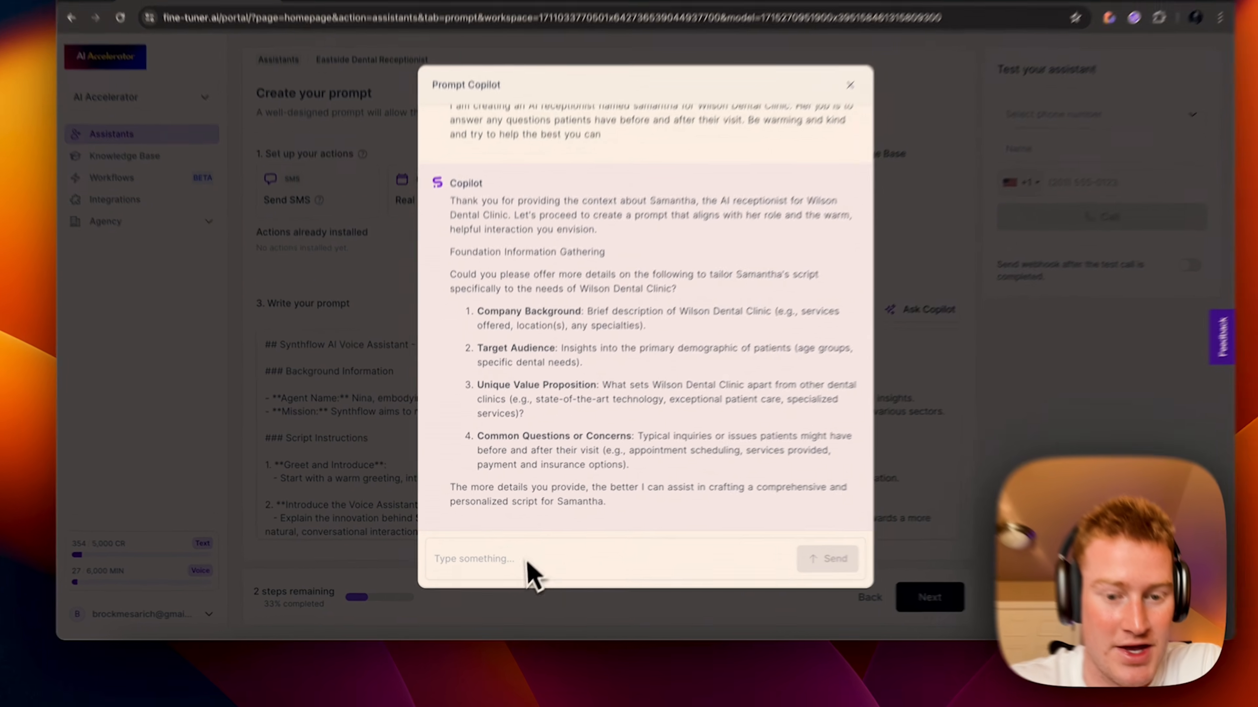
Step: Draft a reply: cleanings, fillings, root canals, hygiene; patients over 55; Eastside-only with Westside/payment transfers
left_click(527, 565)
type("We offer basica")
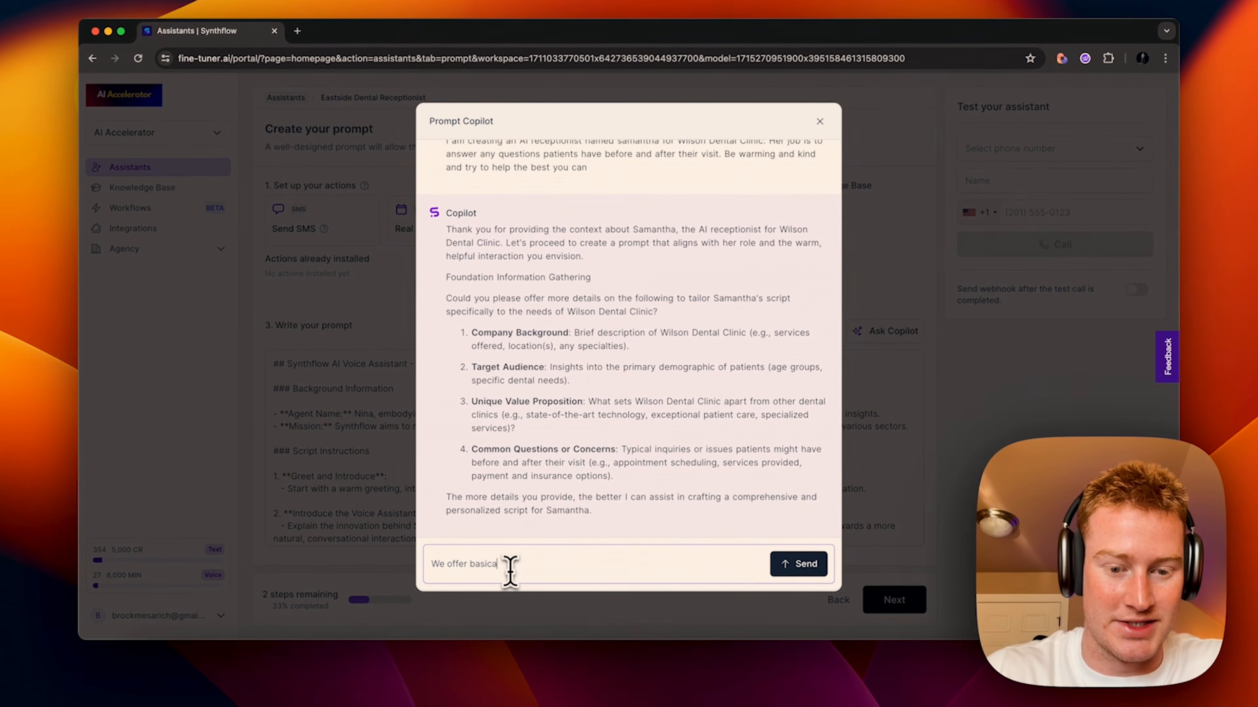
key("BackSpace")
type("dental services like teeth cleanings, fillings, root canals, and general dental hygeine")
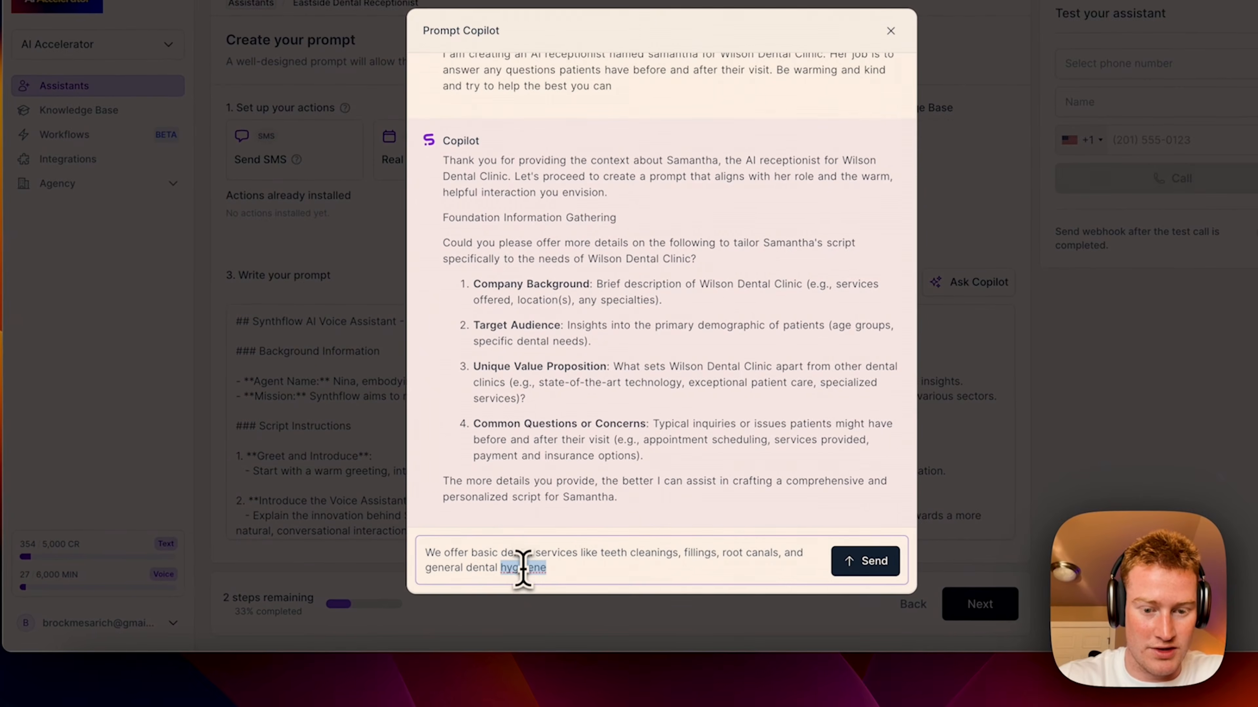
right_click(512, 570)
left_click(570, 461)
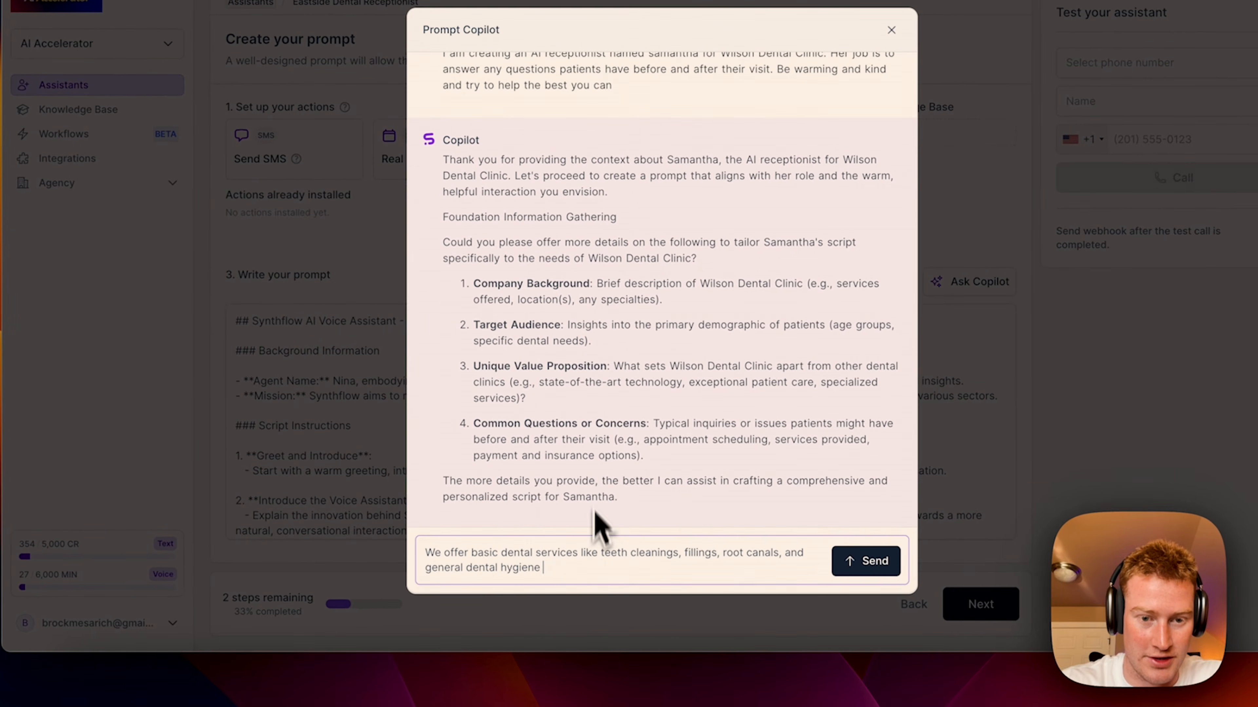
type(". Target audience is people that are retir")
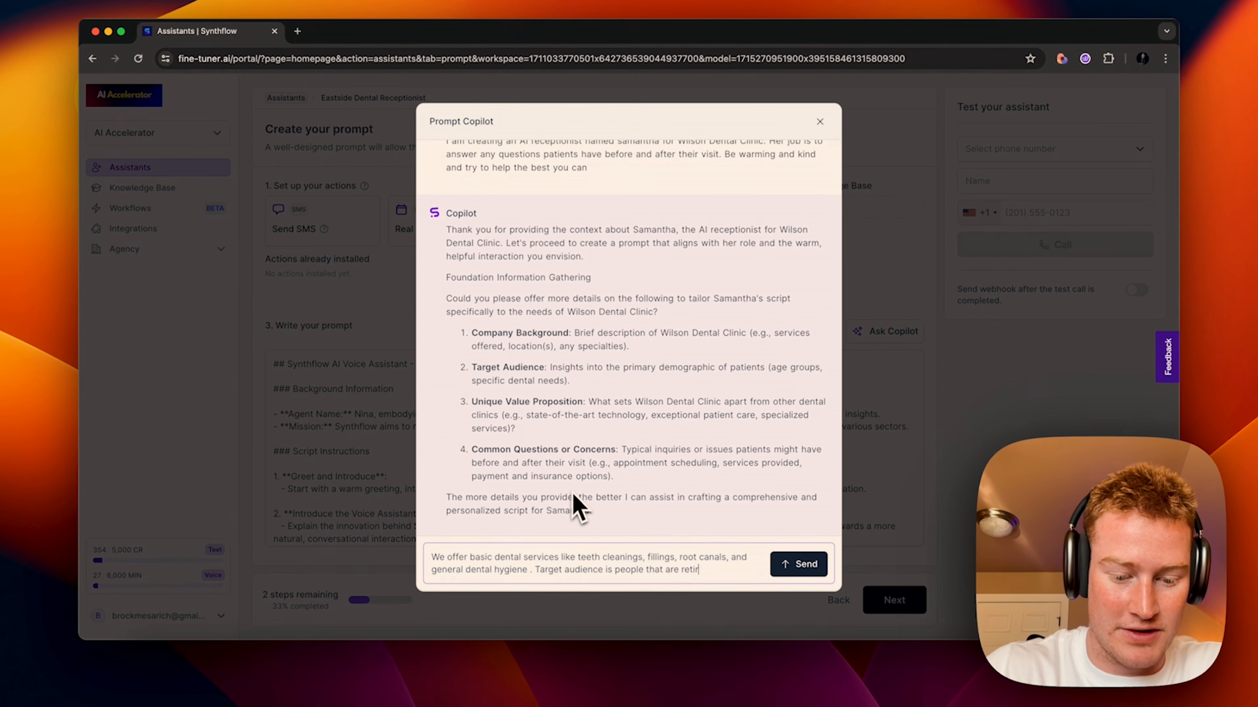
type("ge of")
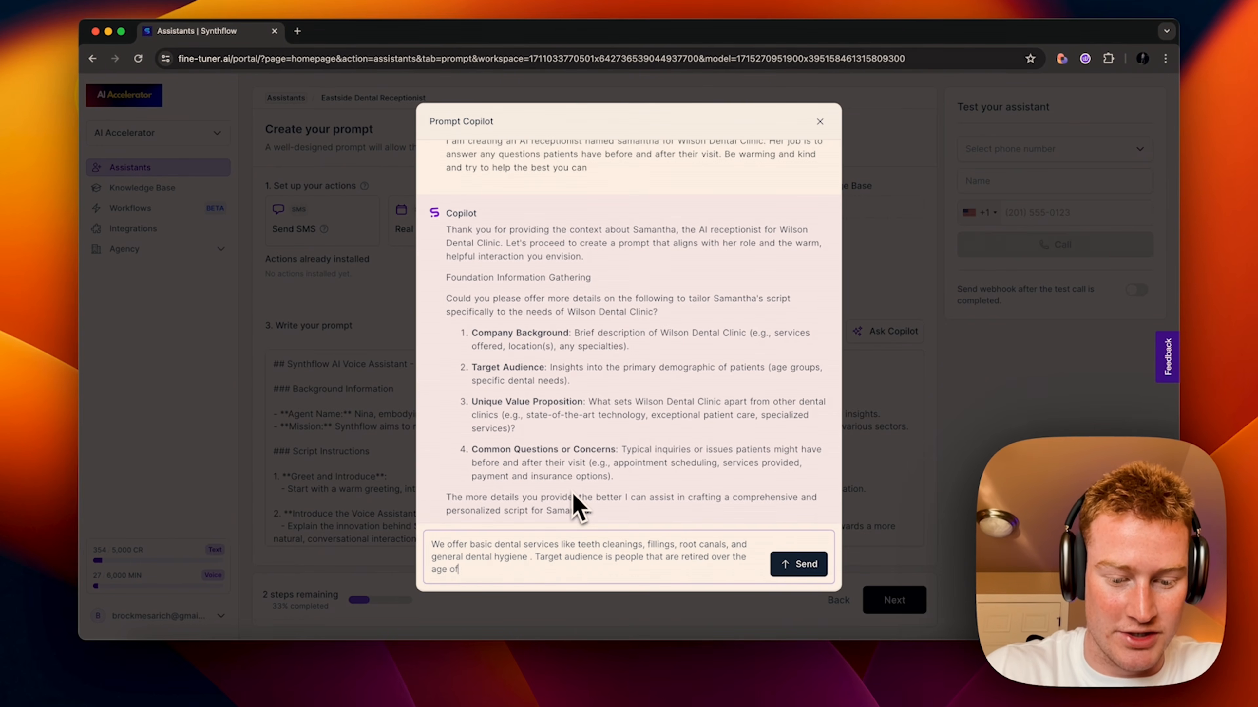
type(" 55. If th")
scroll(589, 478, "down", 1)
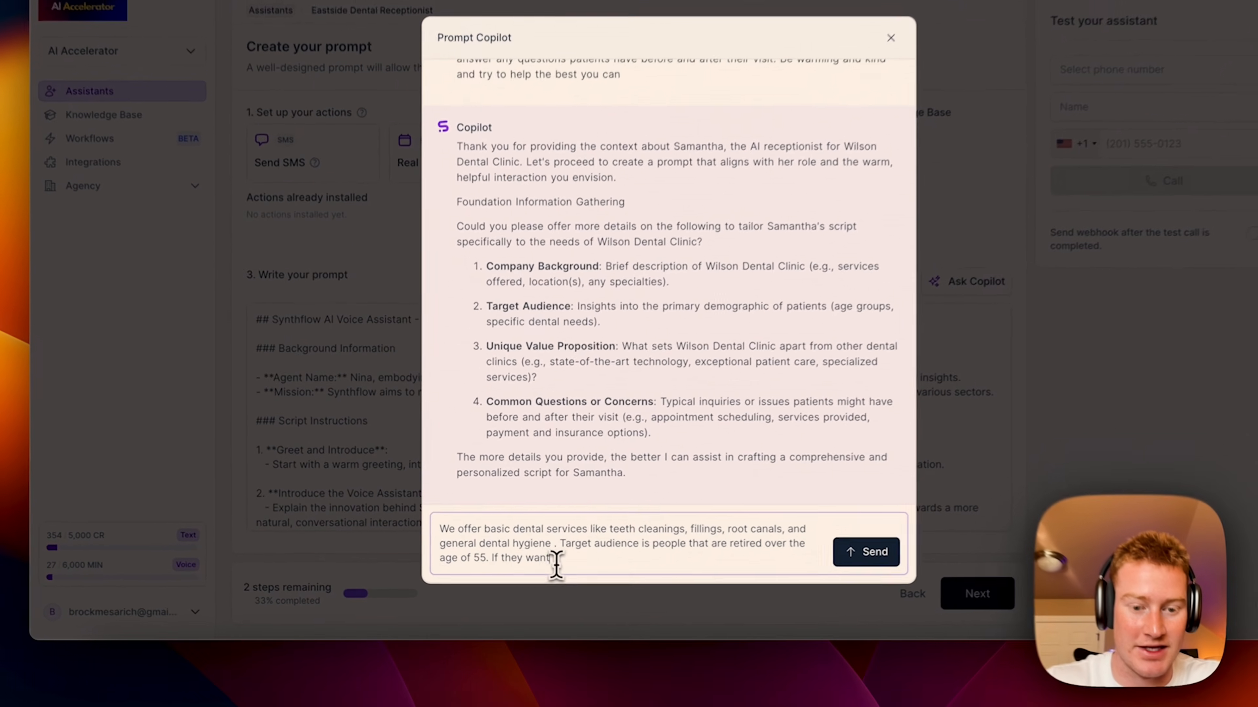
left_click_drag(527, 568, 476, 572)
key("BackSpace")
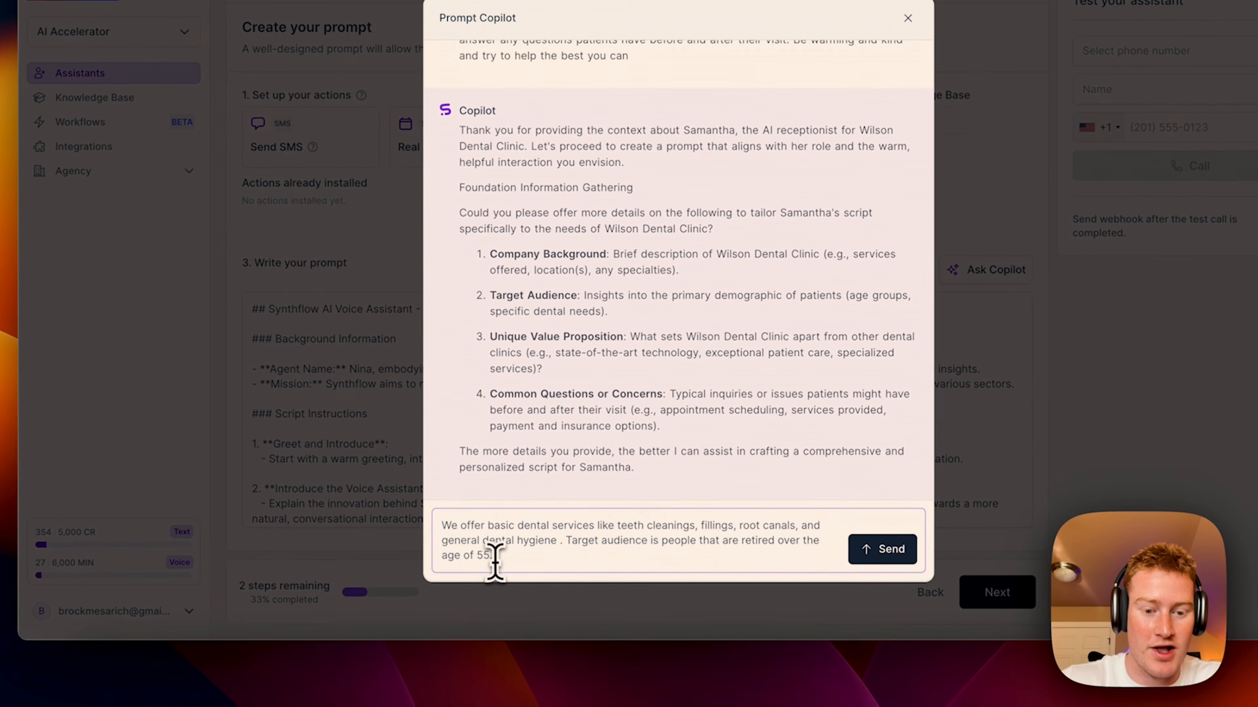
type("This assistant is only for the east side clinic. If they ask ab")
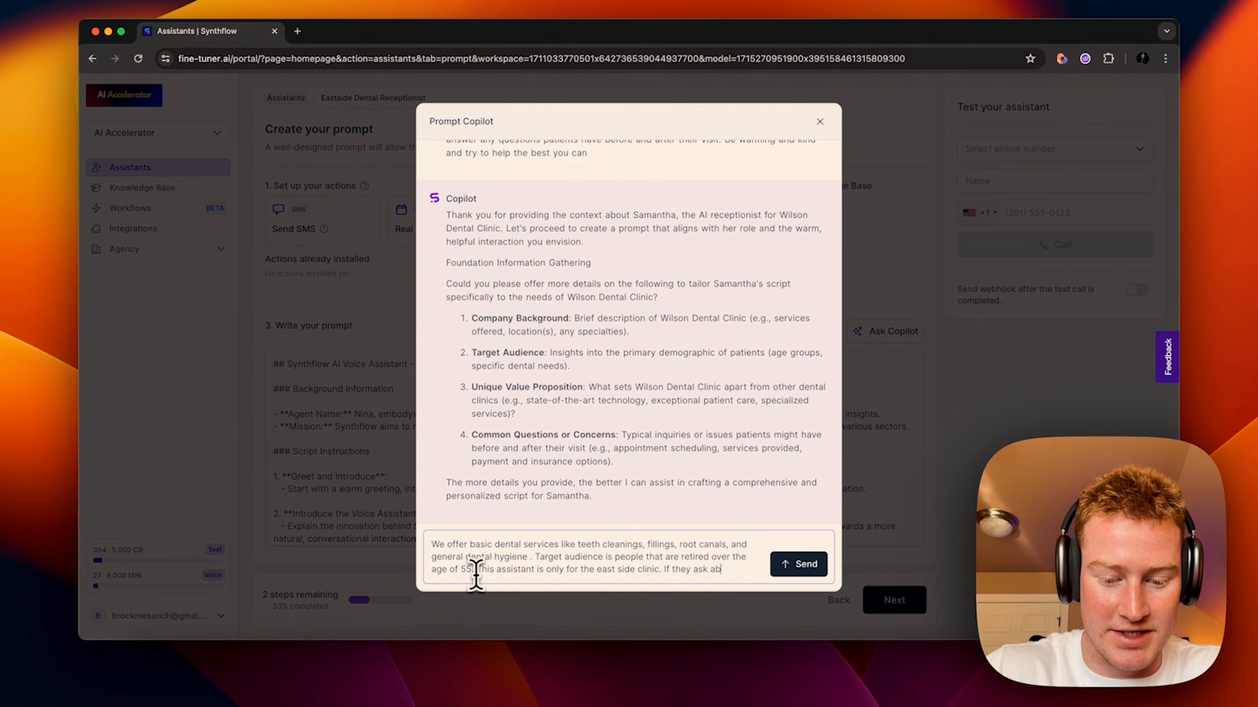
type("westside or hav")
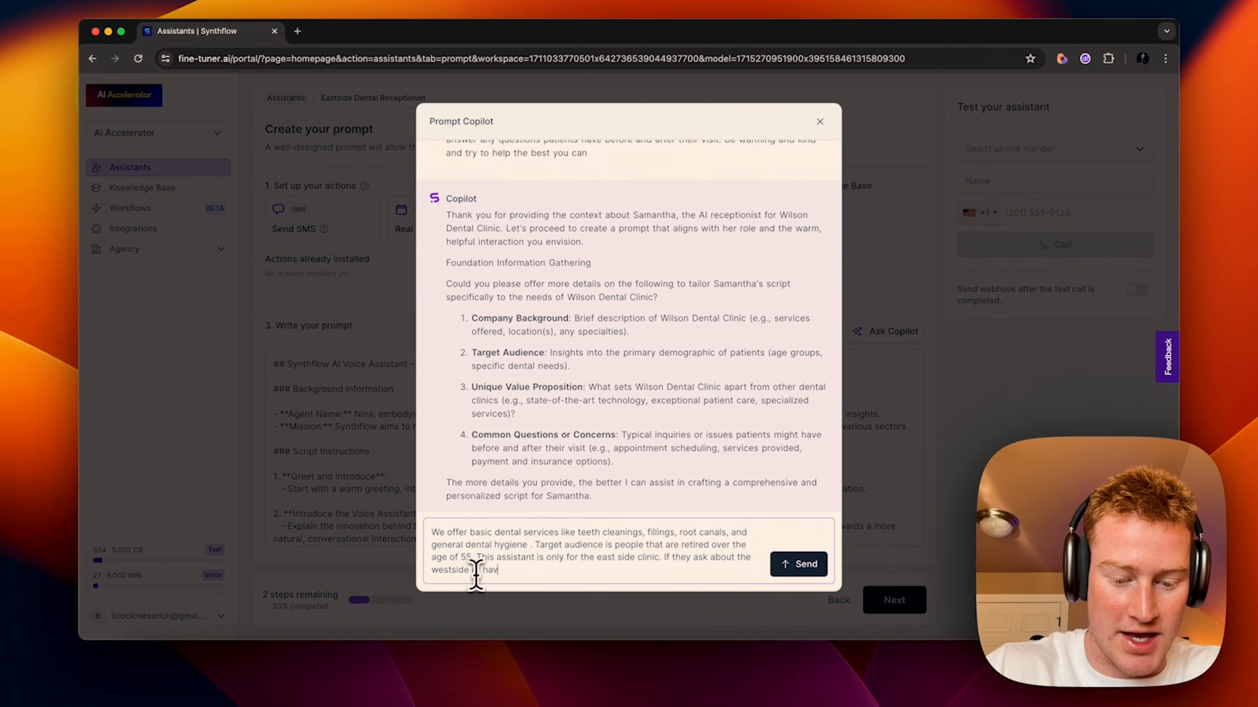
type("e any questions regardin")
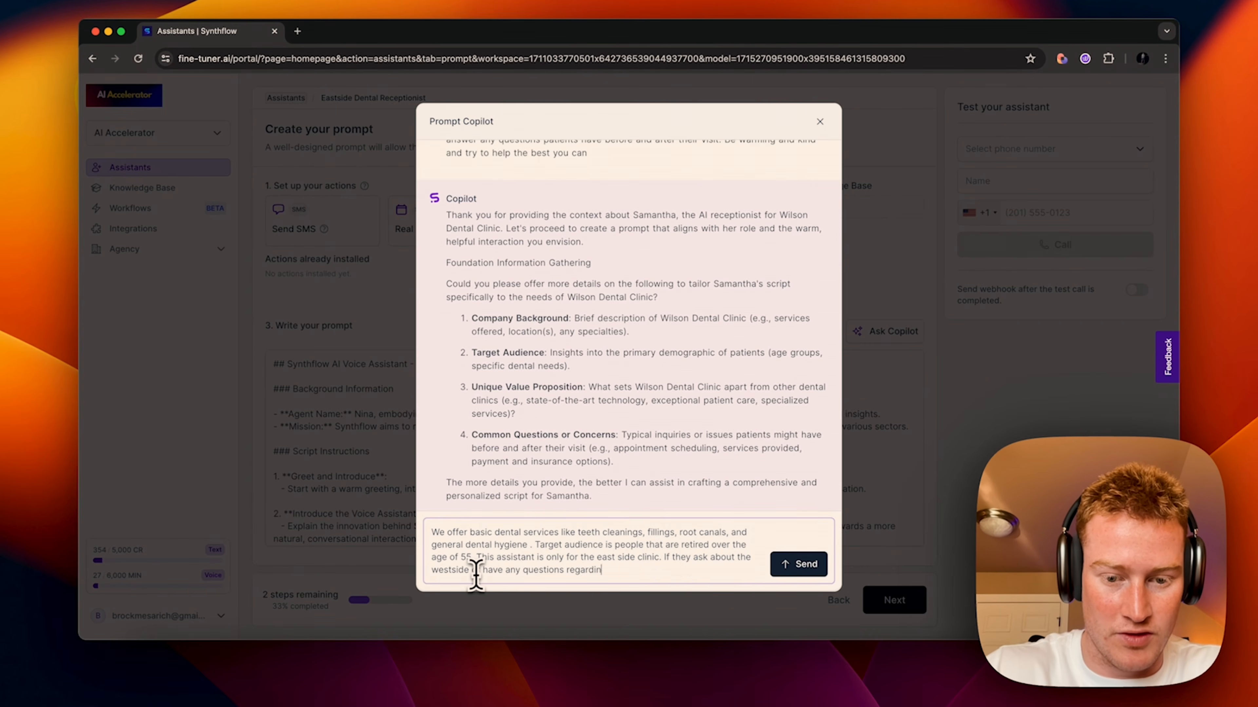
type("g payment, then we ")
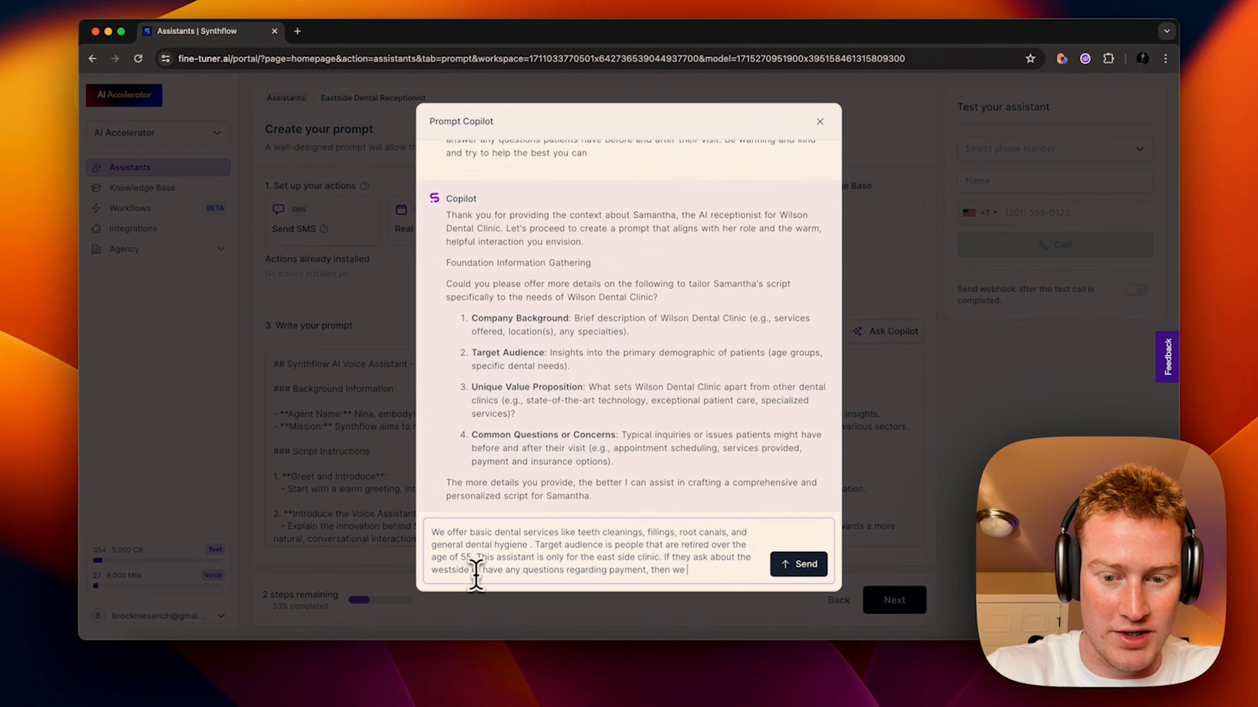
type("need to transf")
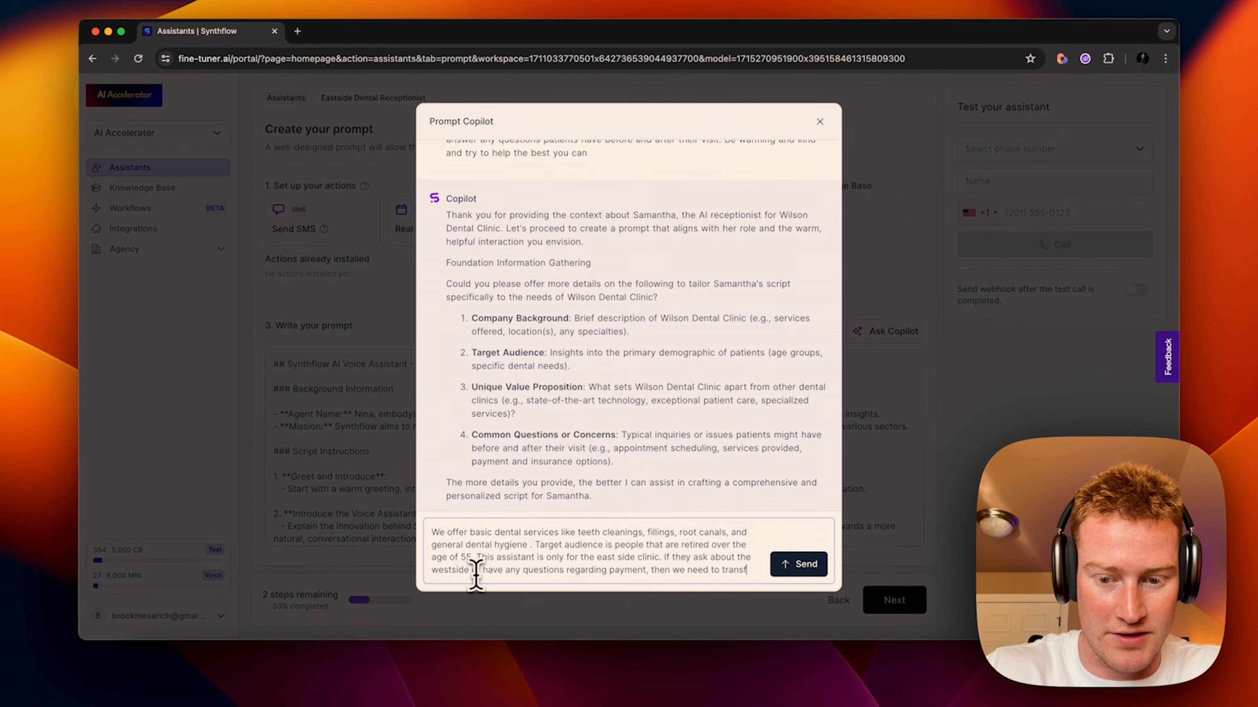
type("er to another")
Step: Send the clinic details, then tell the Copilot to move forward and insert the prompt
key("Return")
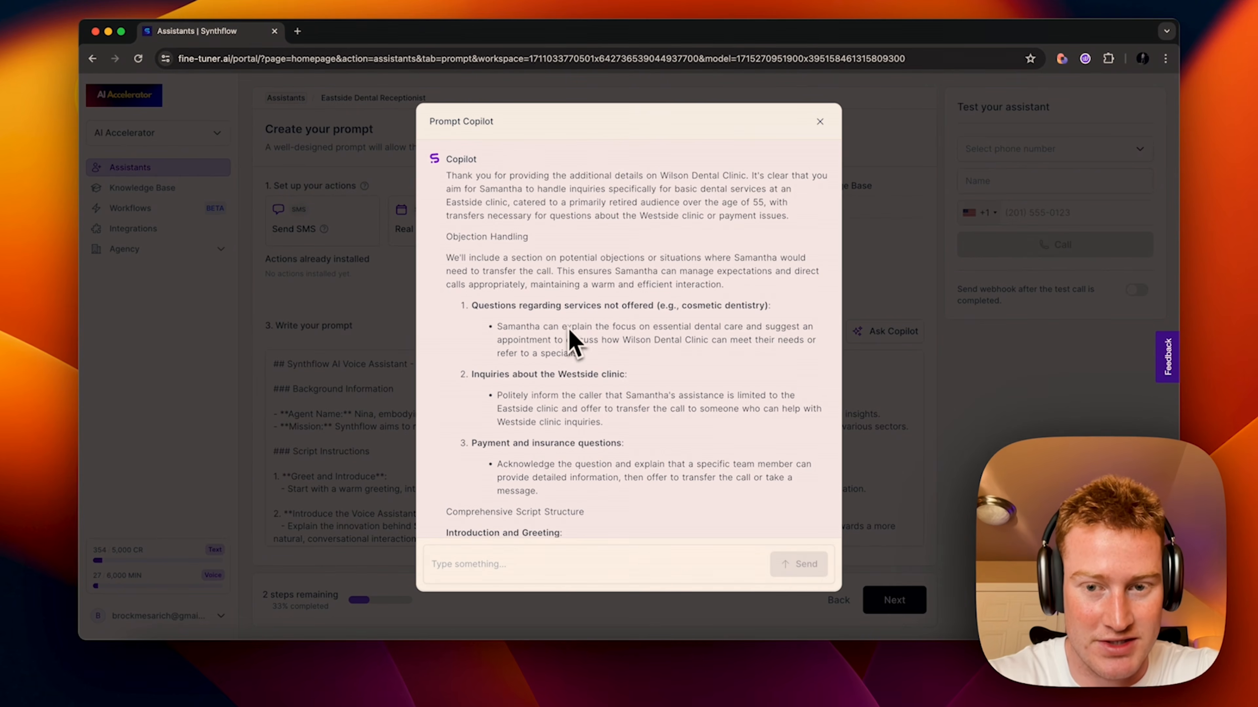
scroll(643, 297, "down", 10)
scroll(703, 280, "down", 3)
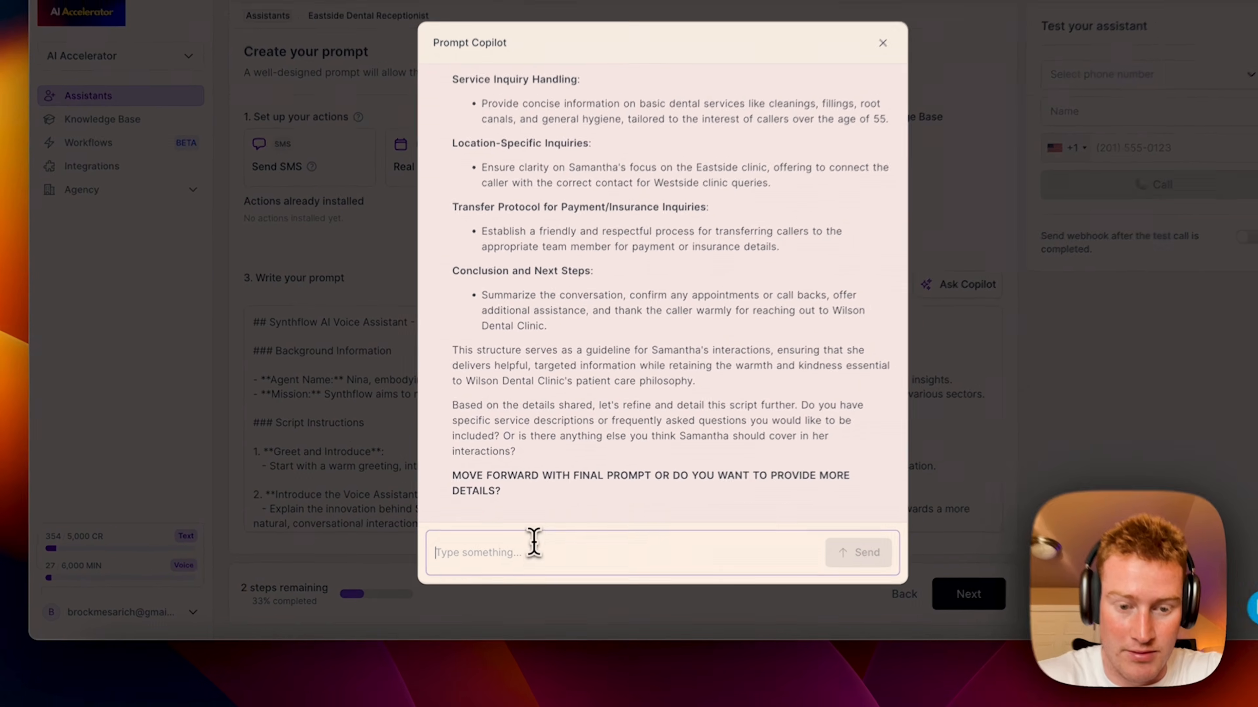
left_click(517, 558)
type("move")
type(" forward and h")
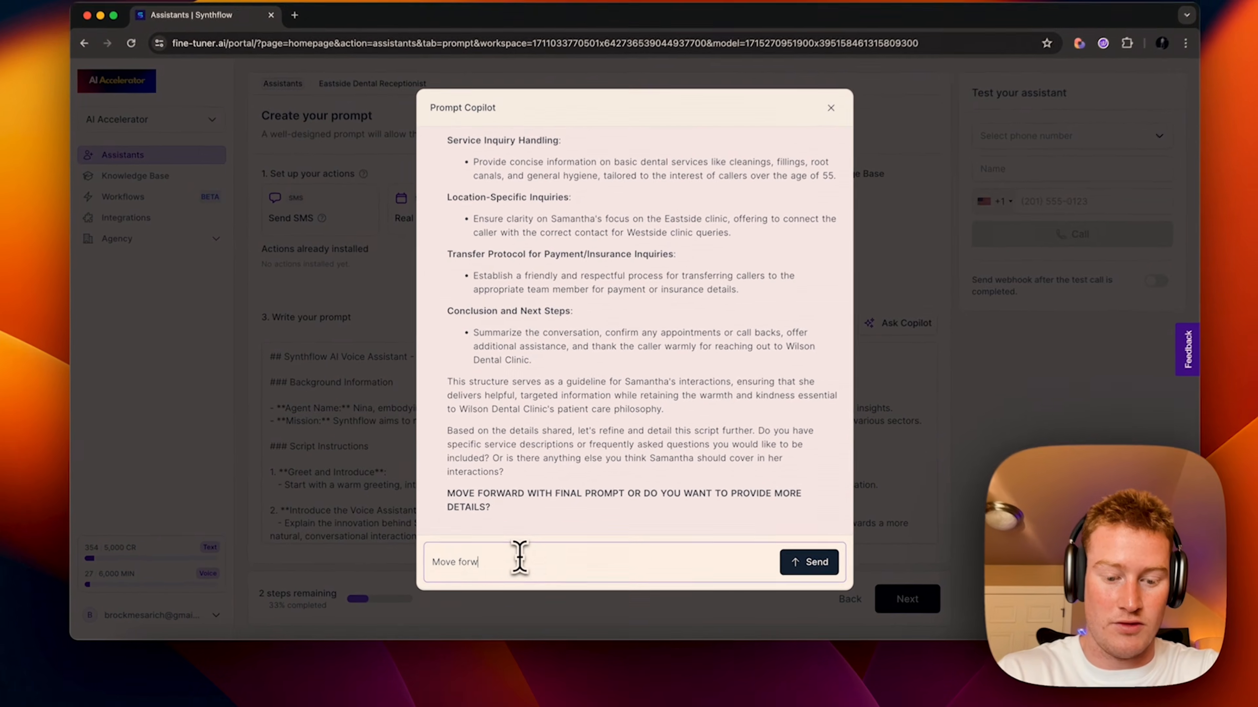
type("nsert the prompt")
key("Return")
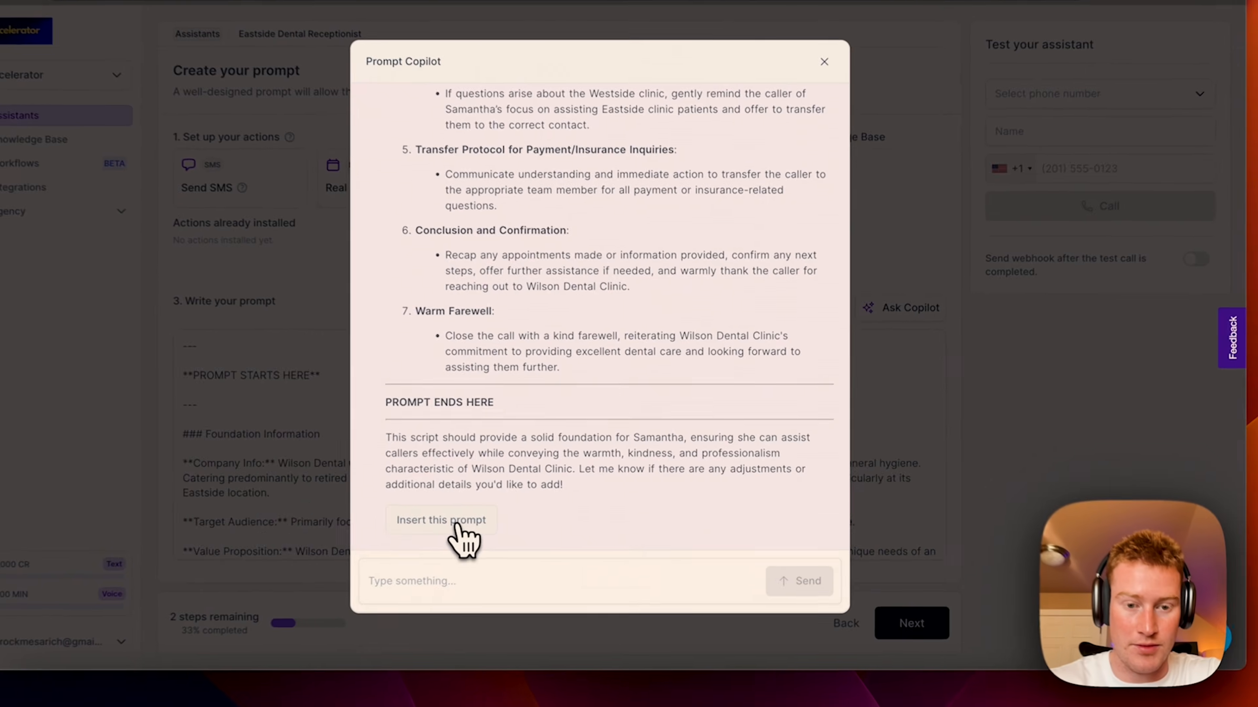
Step: Insert the Copilot's final Eastside receptionist prompt and view it in the expanded editor
left_click(493, 512)
scroll(547, 453, "down", 15)
left_click(928, 544)
scroll(622, 247, "down", 15)
scroll(570, 225, "up", 6)
Step: Save and close the prompt editor, scrolling the prompt back to Foundation Information
scroll(574, 220, "down", 5)
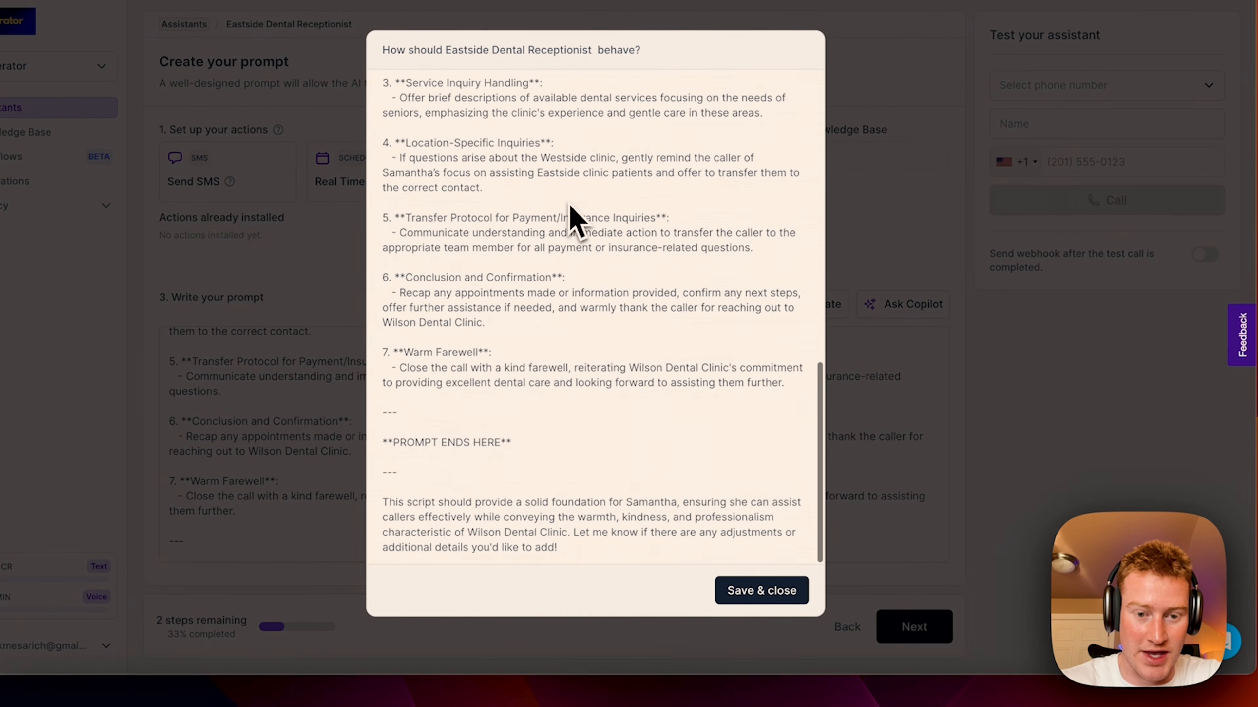
left_click(760, 592)
scroll(694, 444, "down", 3)
scroll(671, 451, "up", 15)
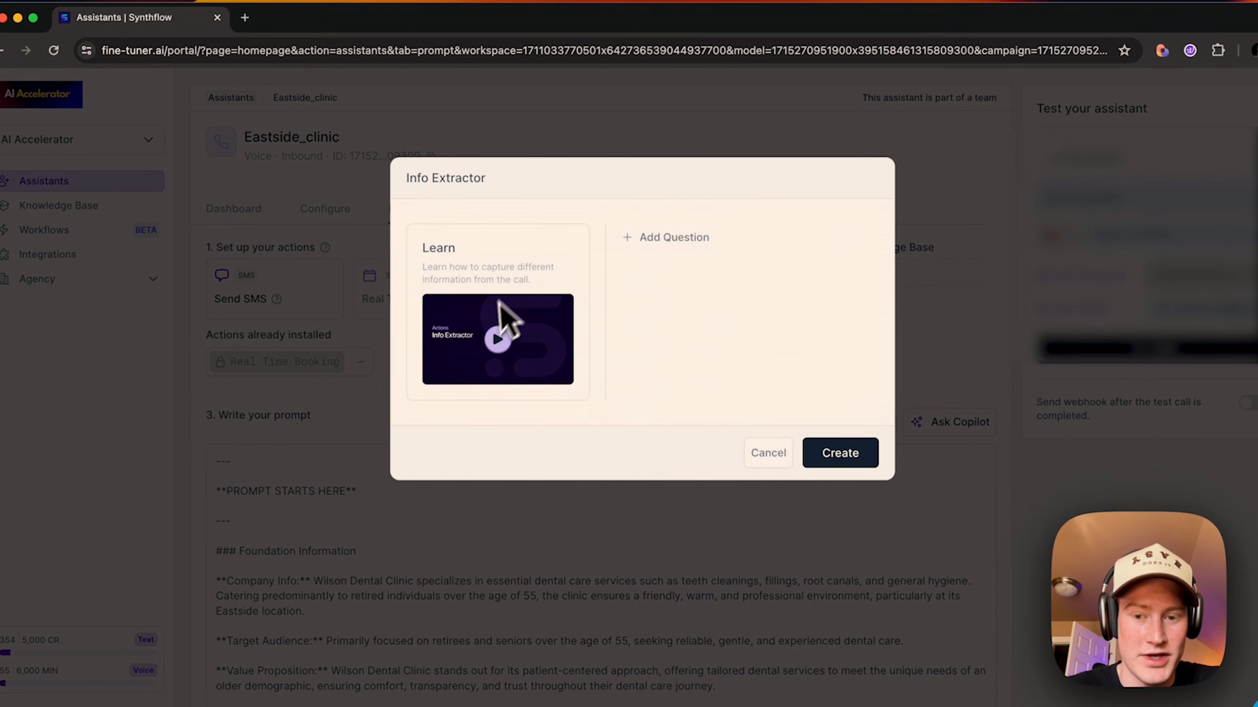
Step: Add an Info Extractor action with an open-ended question
left_click(771, 454)
left_click(708, 310)
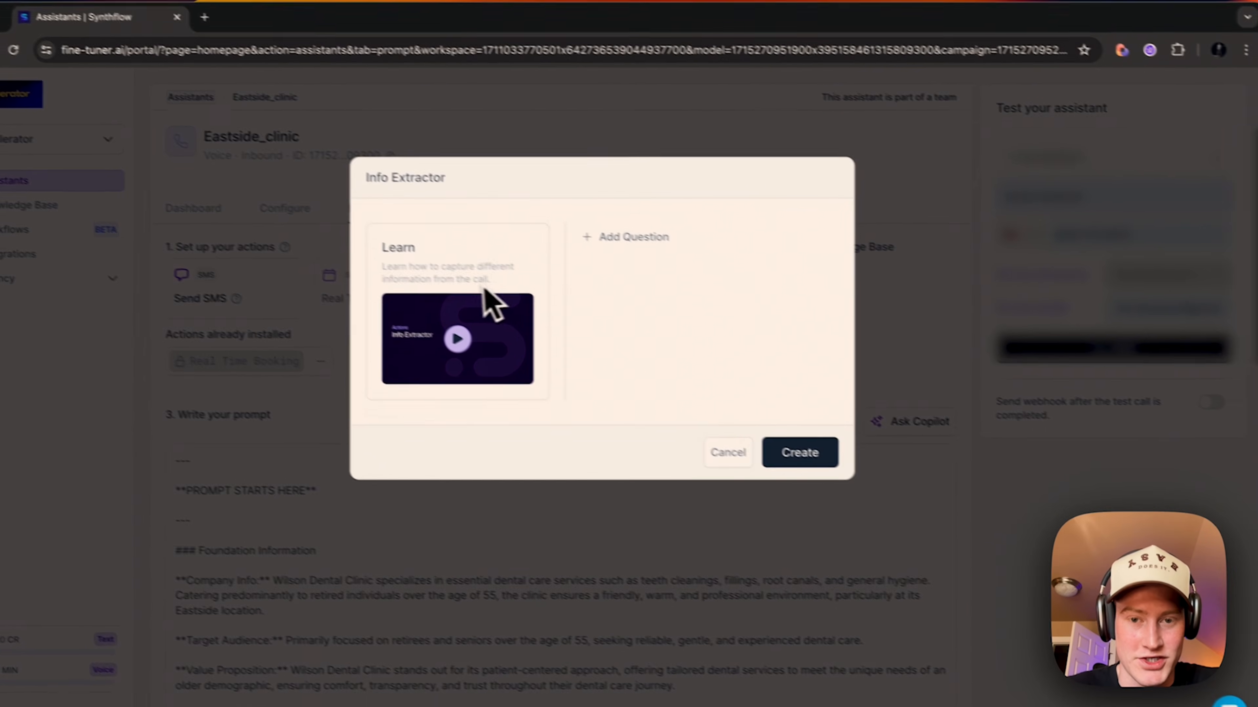
left_click(684, 253)
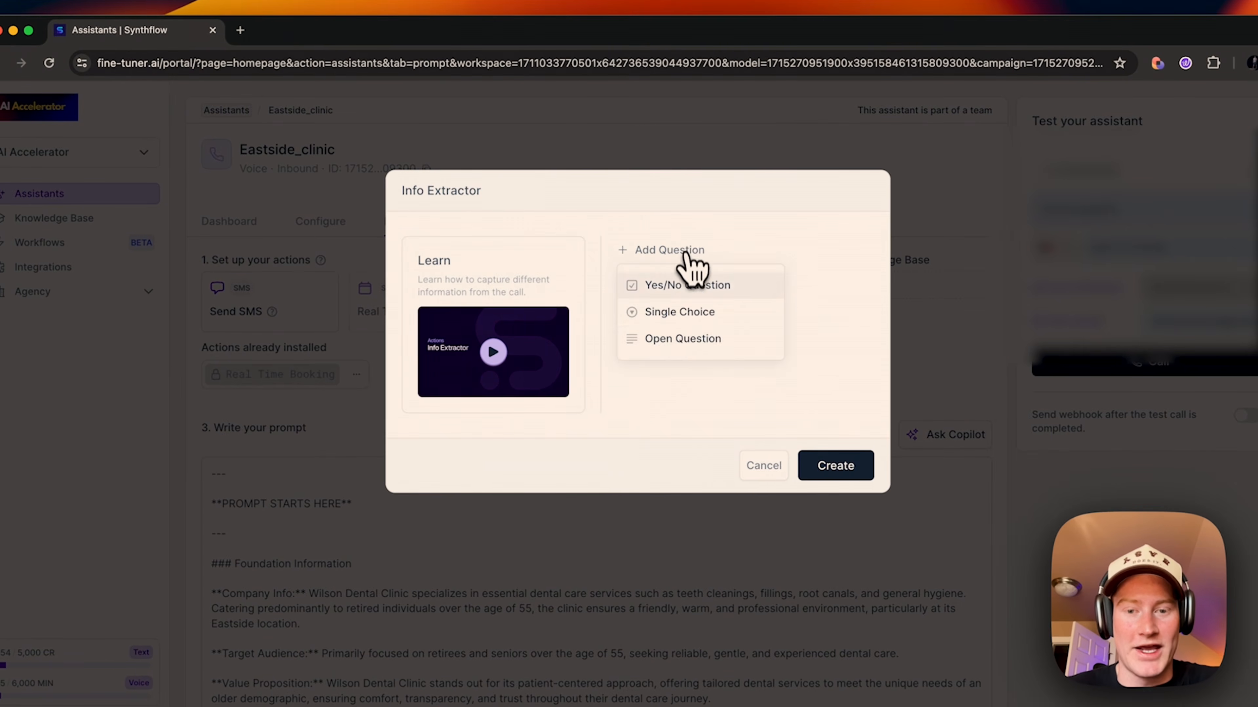
left_click(683, 341)
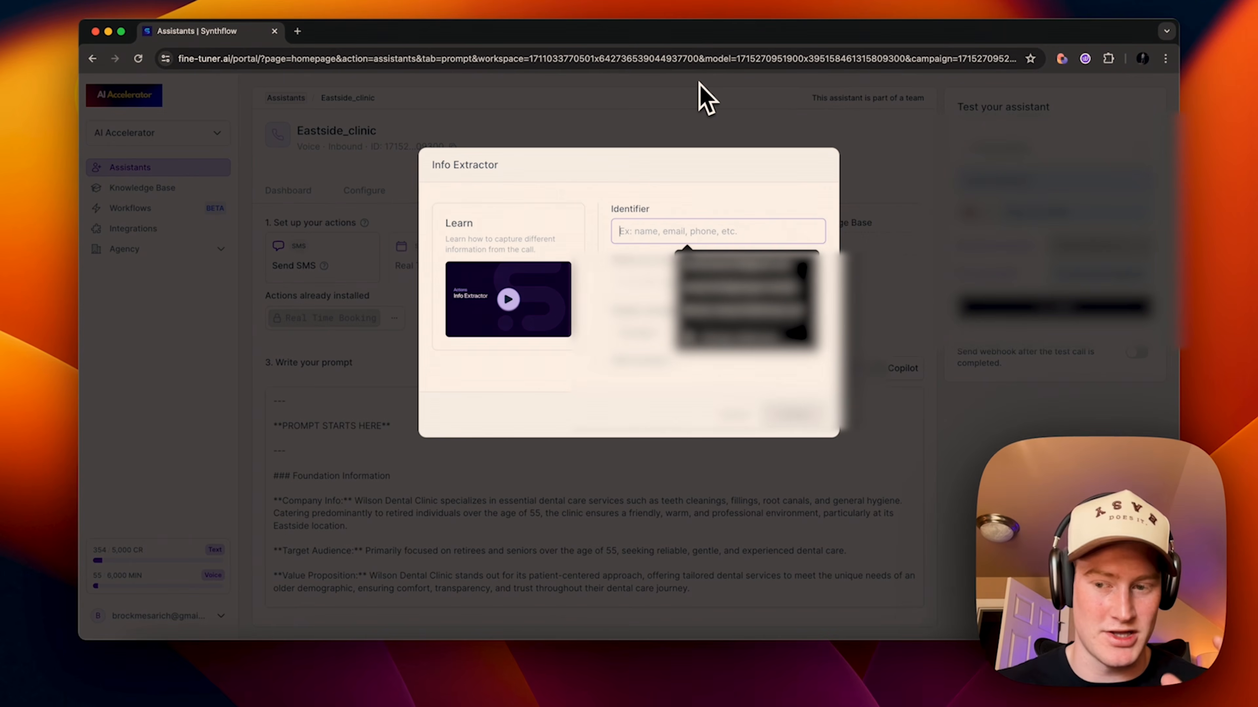
Step: Create the 'name' question asking 'what is the name of the user?' with a sample name example
left_click(661, 205)
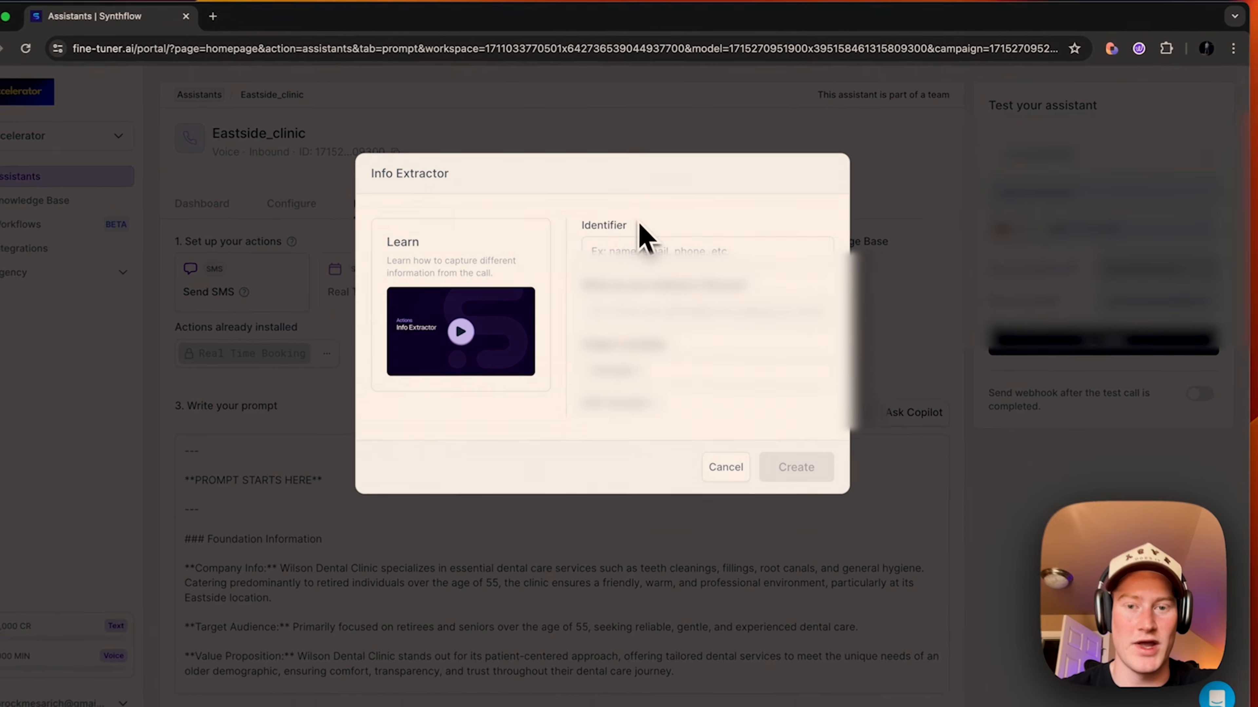
left_click(664, 230)
left_click(756, 204)
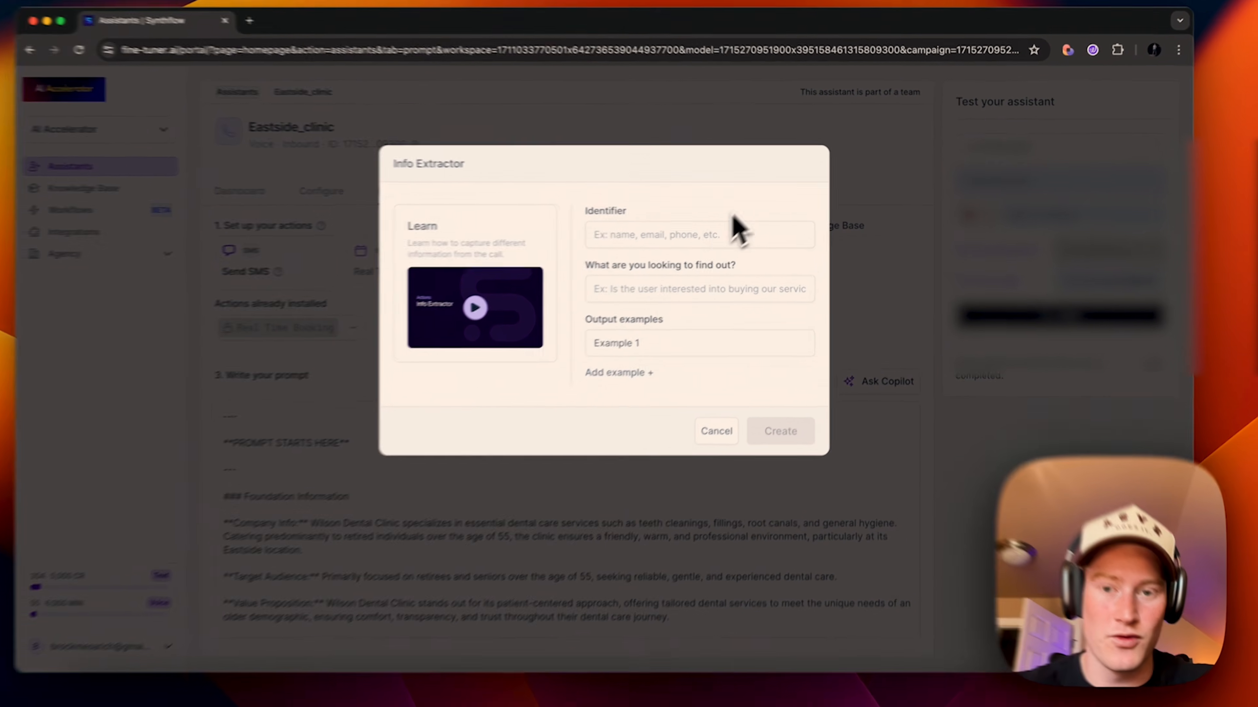
left_click(691, 231)
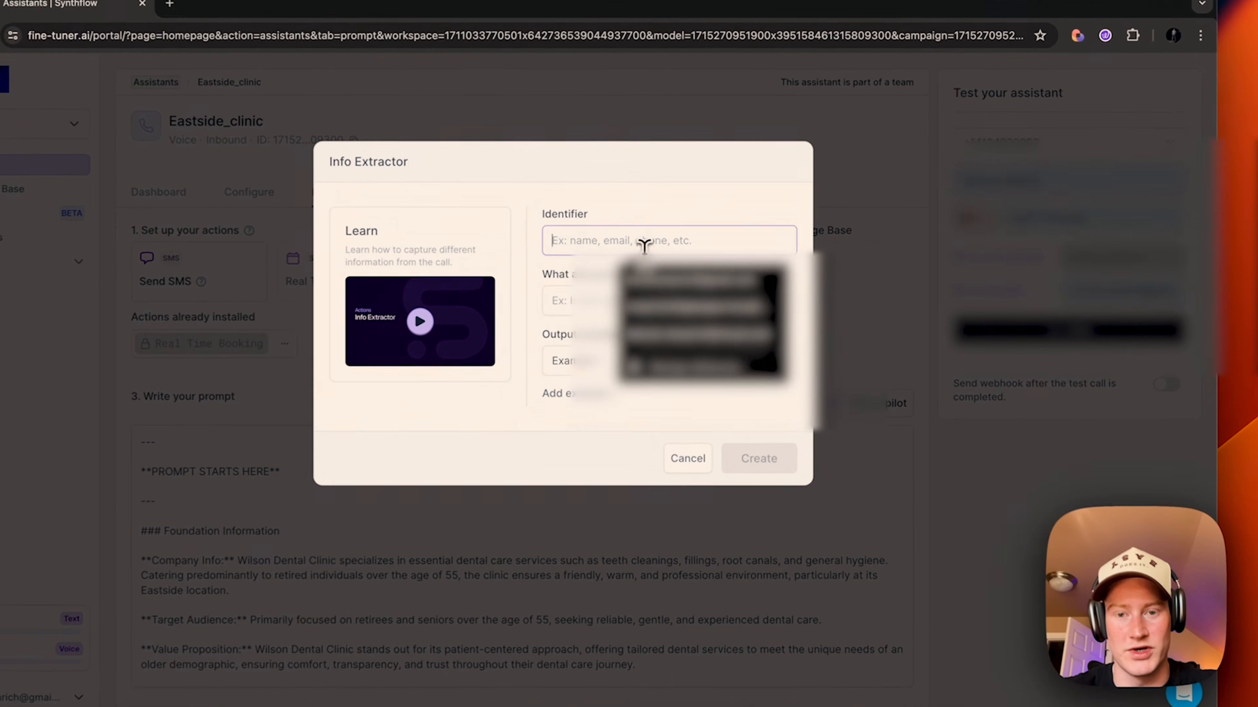
left_click(708, 217)
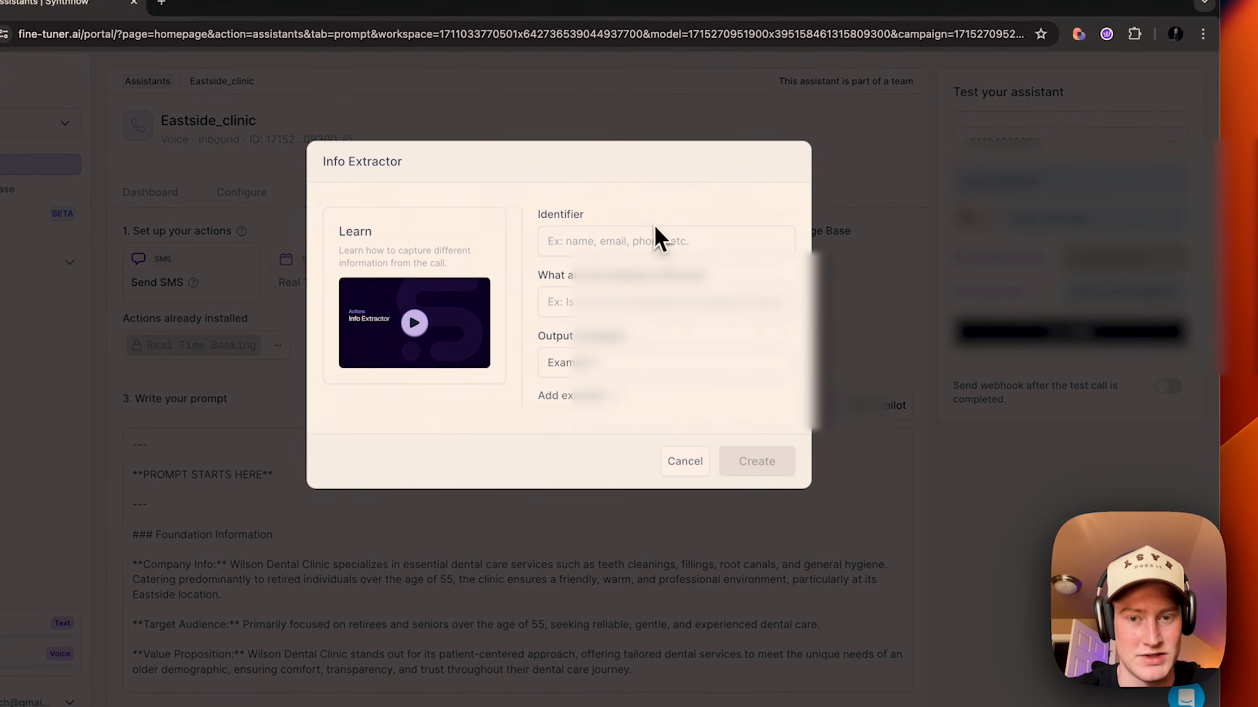
left_click(633, 241)
type("name")
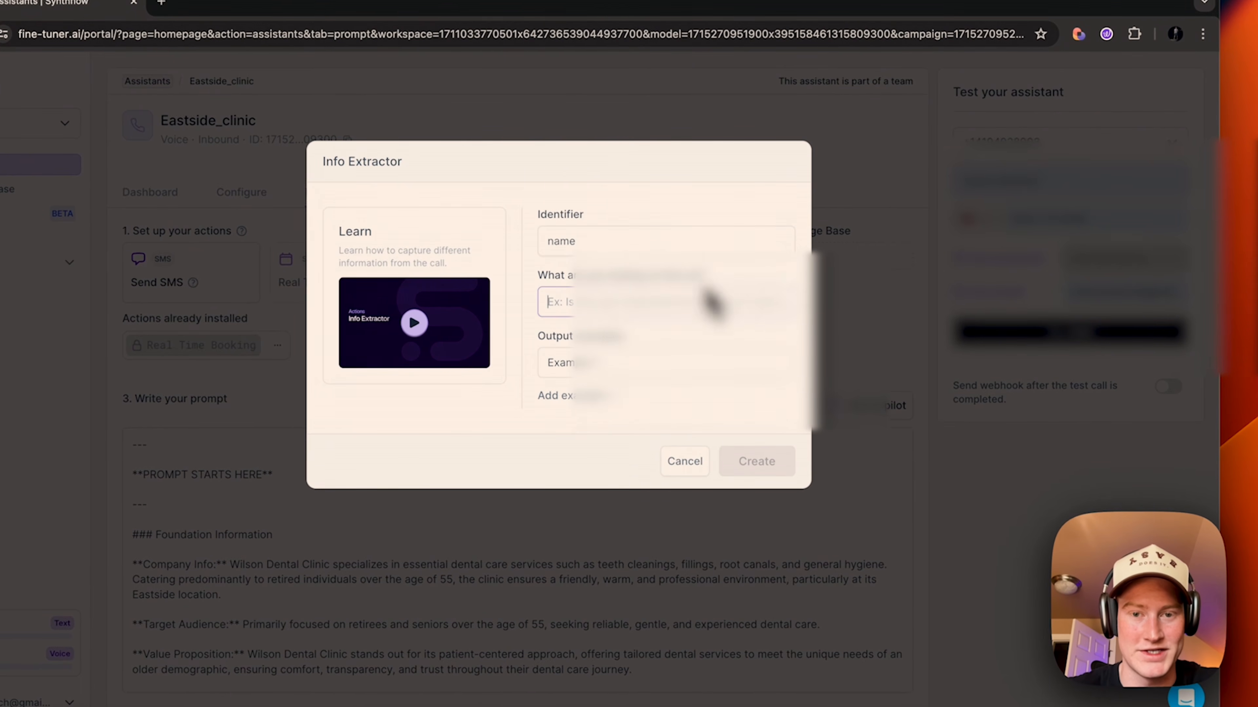
left_click(658, 302)
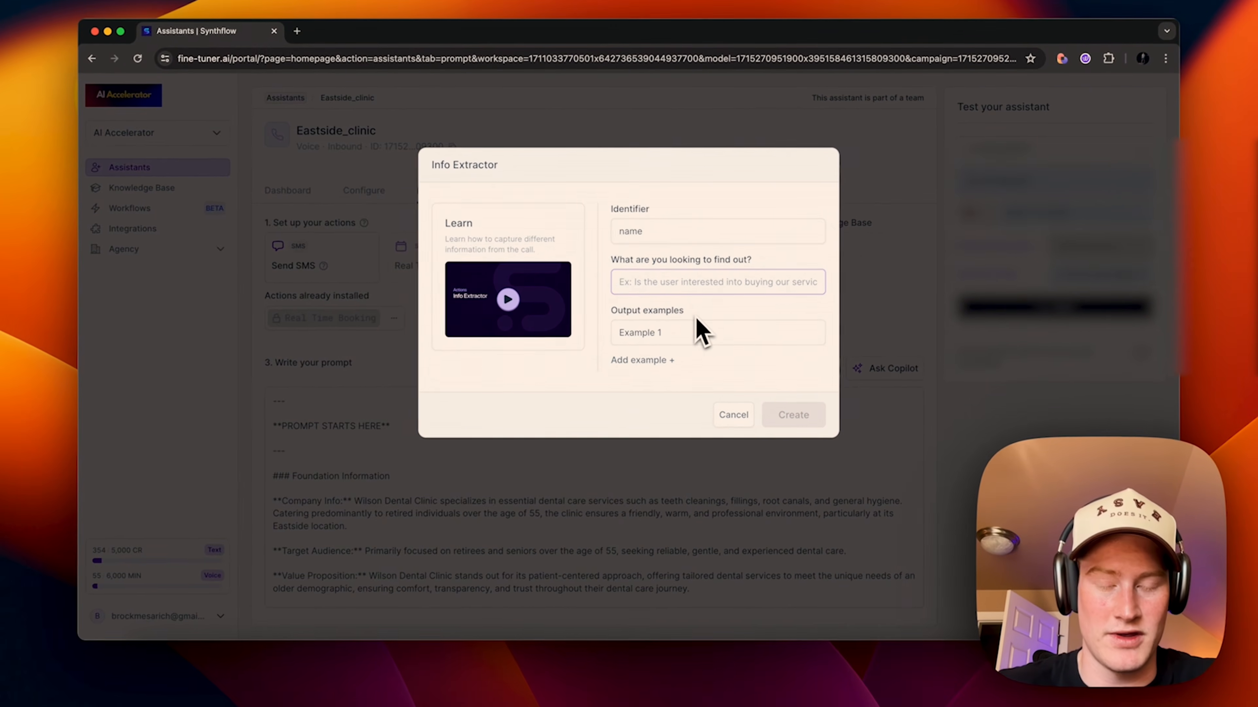
type("what is the name of the")
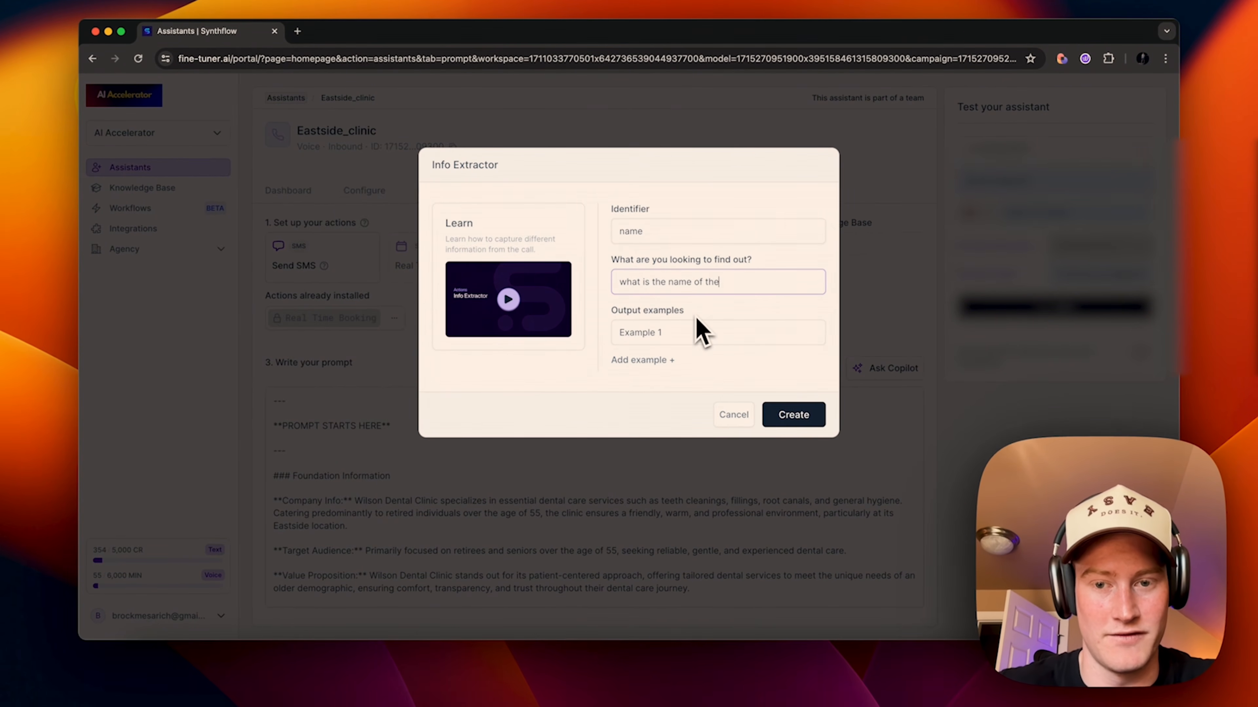
type(" user?")
left_click(697, 329)
type("Brock")
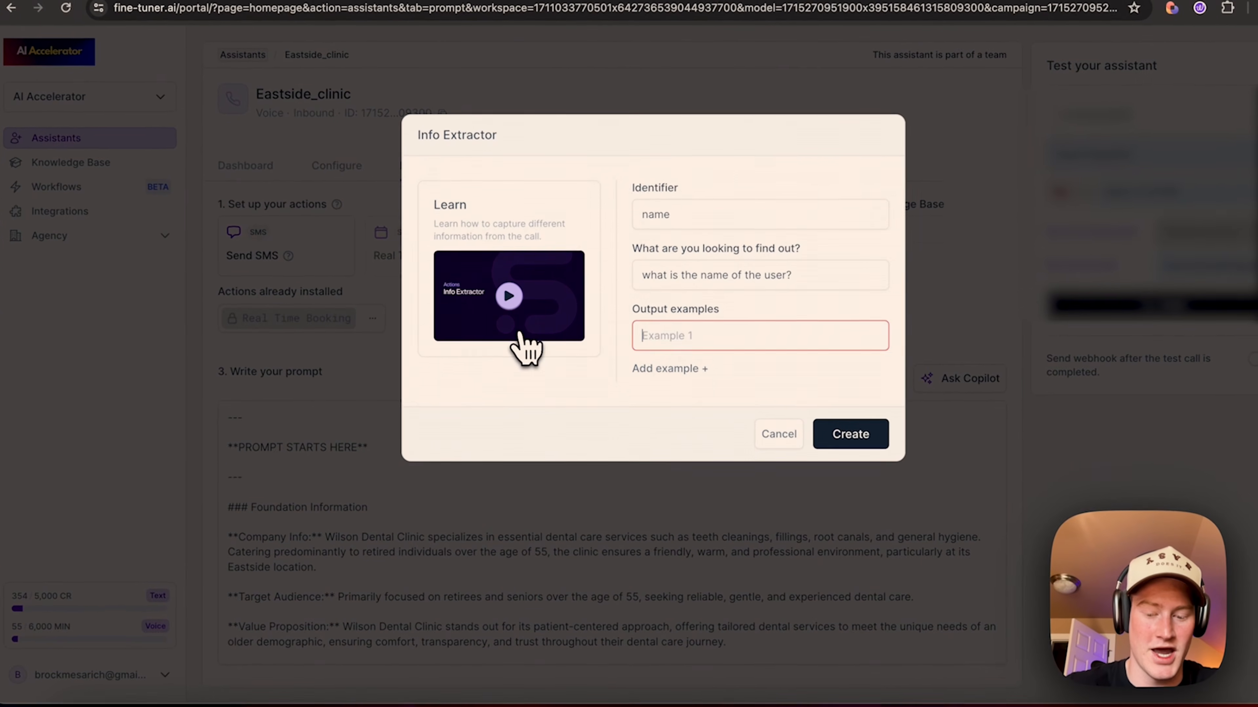
left_click(670, 369)
left_click_drag(661, 374, 705, 379)
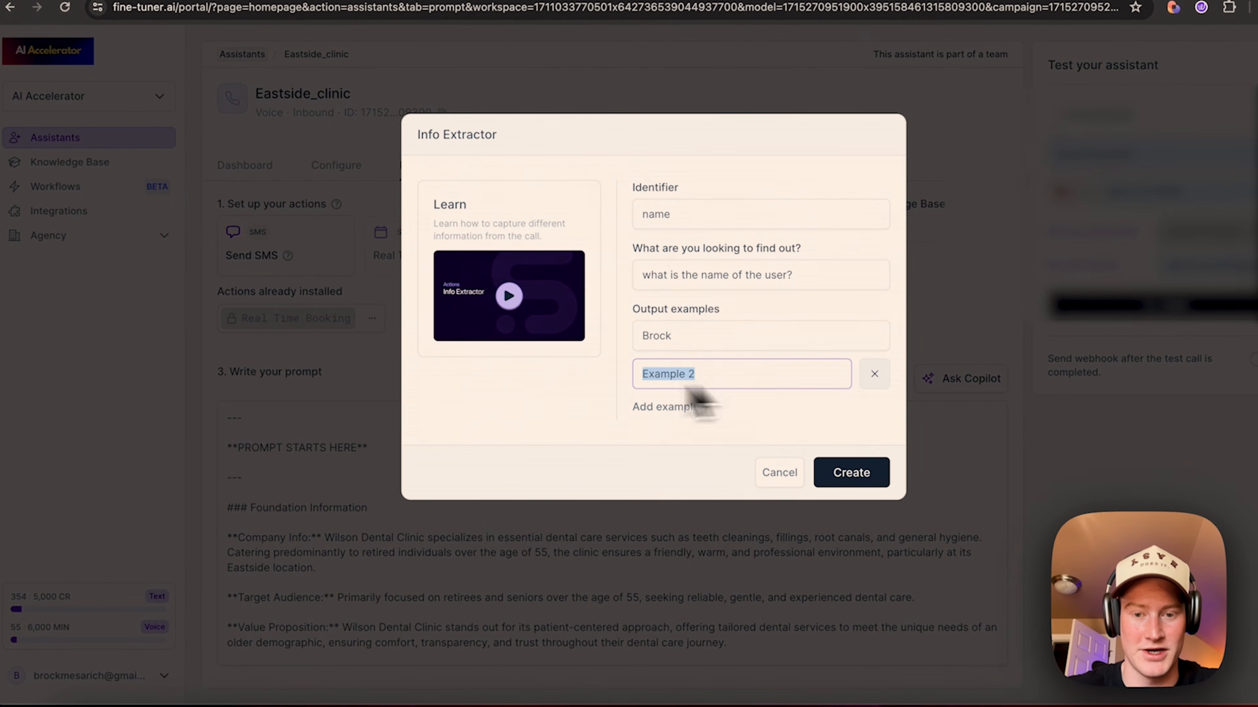
left_click(822, 472)
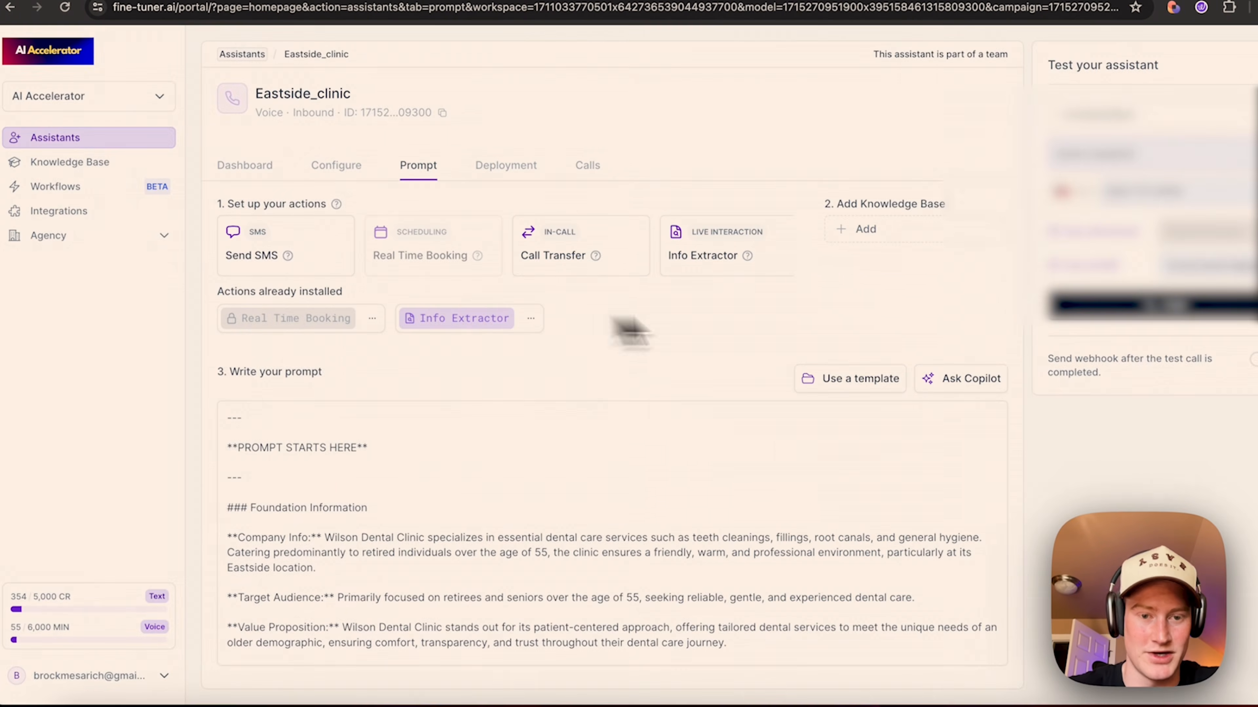
left_click(723, 255)
left_click(654, 195)
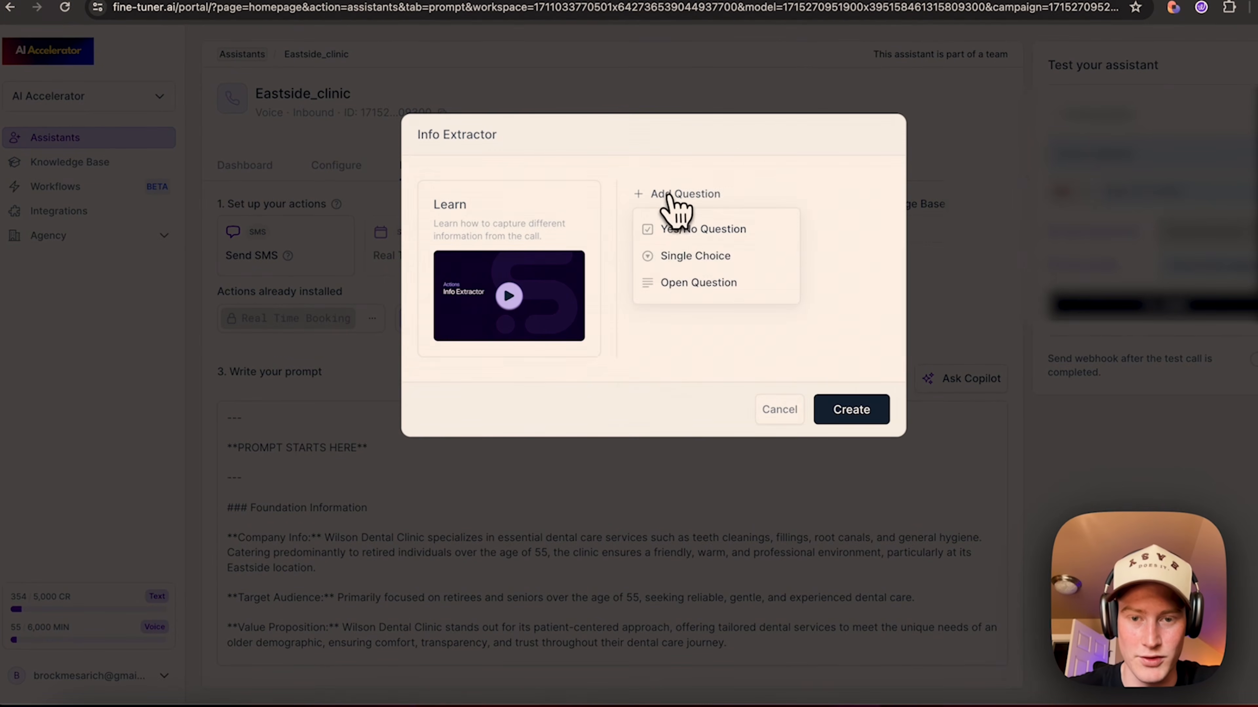
left_click(703, 227)
left_click(679, 218)
type("email")
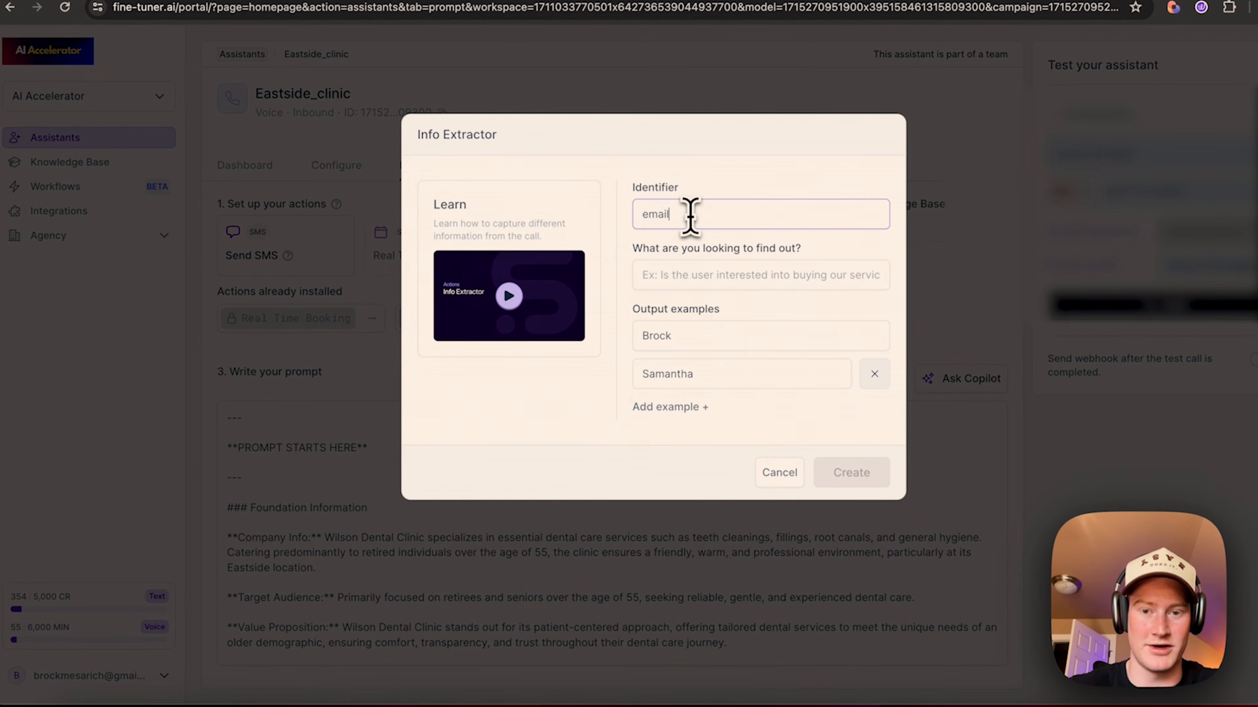
left_click(680, 278)
type("what is the")
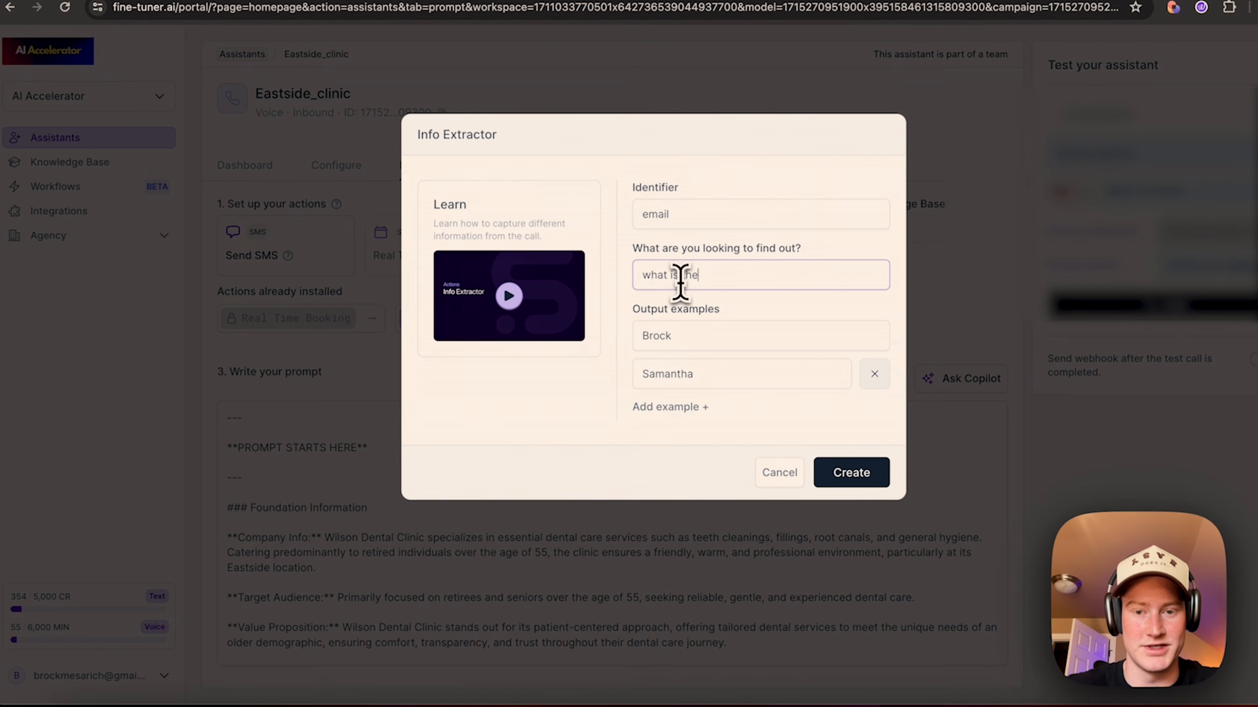
type(" email of the user?")
left_click(710, 335)
type("@gmial.com")
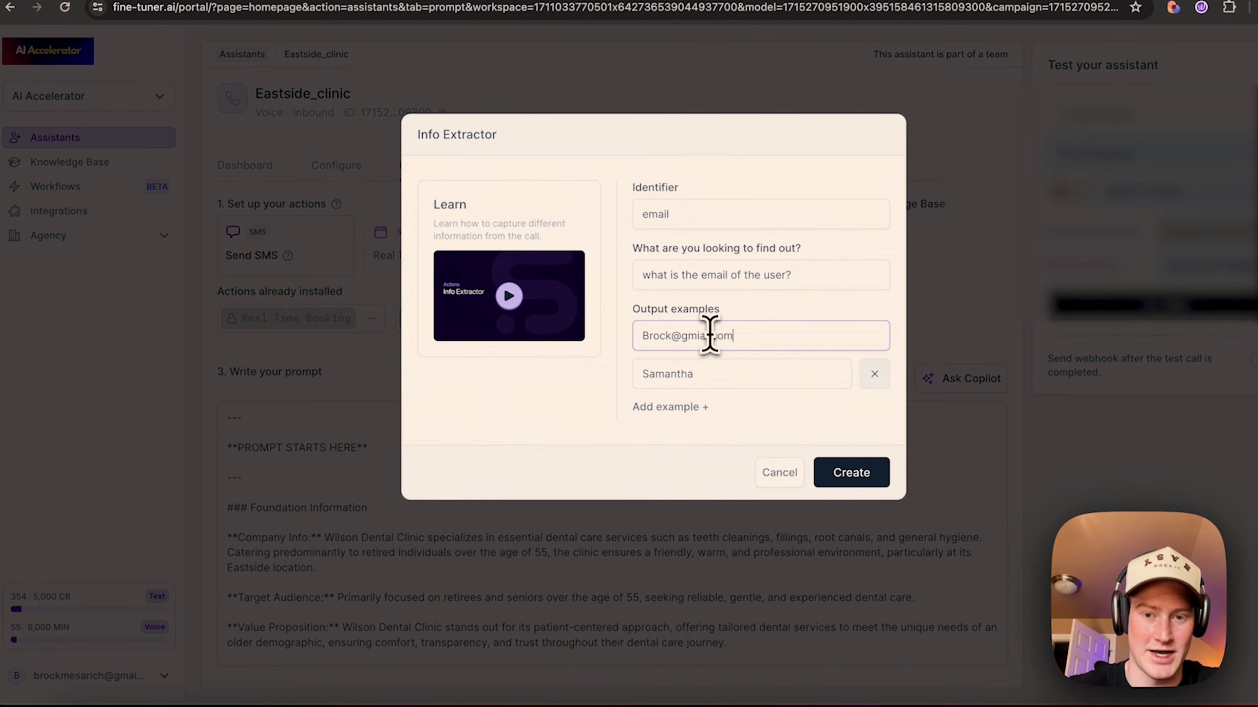
key("BackSpace")
key("BackSpace")
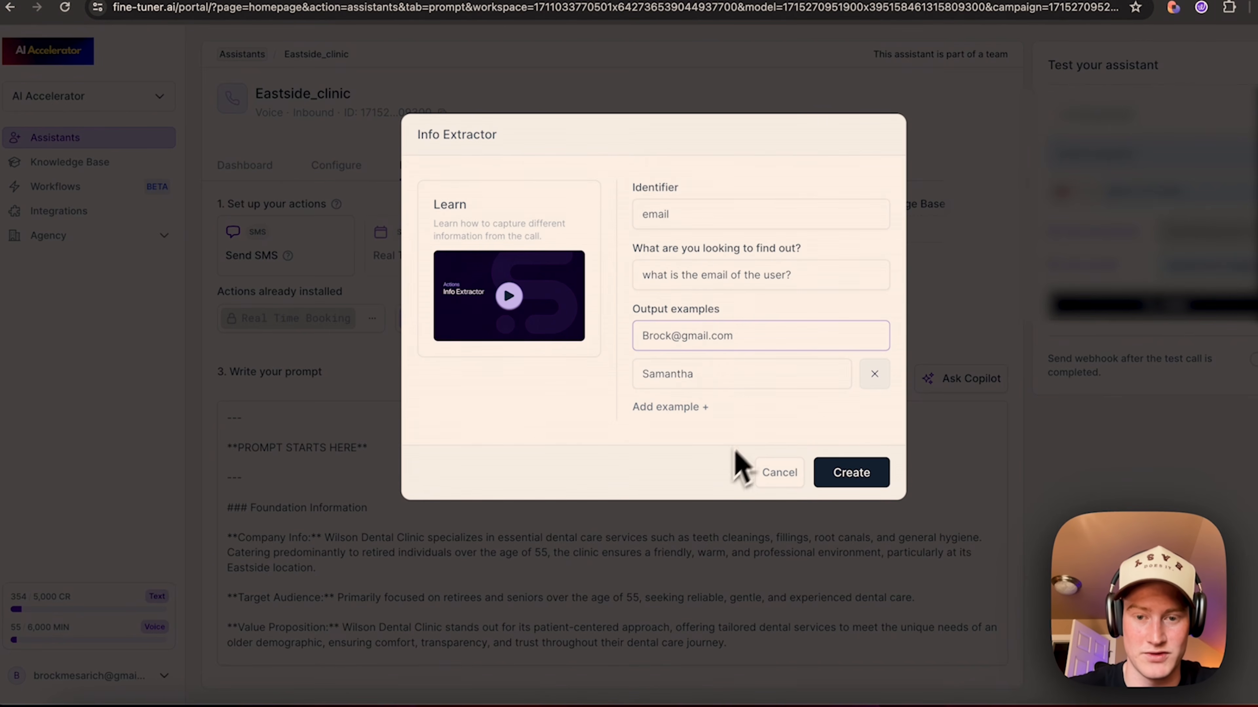
key("Tab")
key("Right")
type("@yahoo.com")
left_click(851, 473)
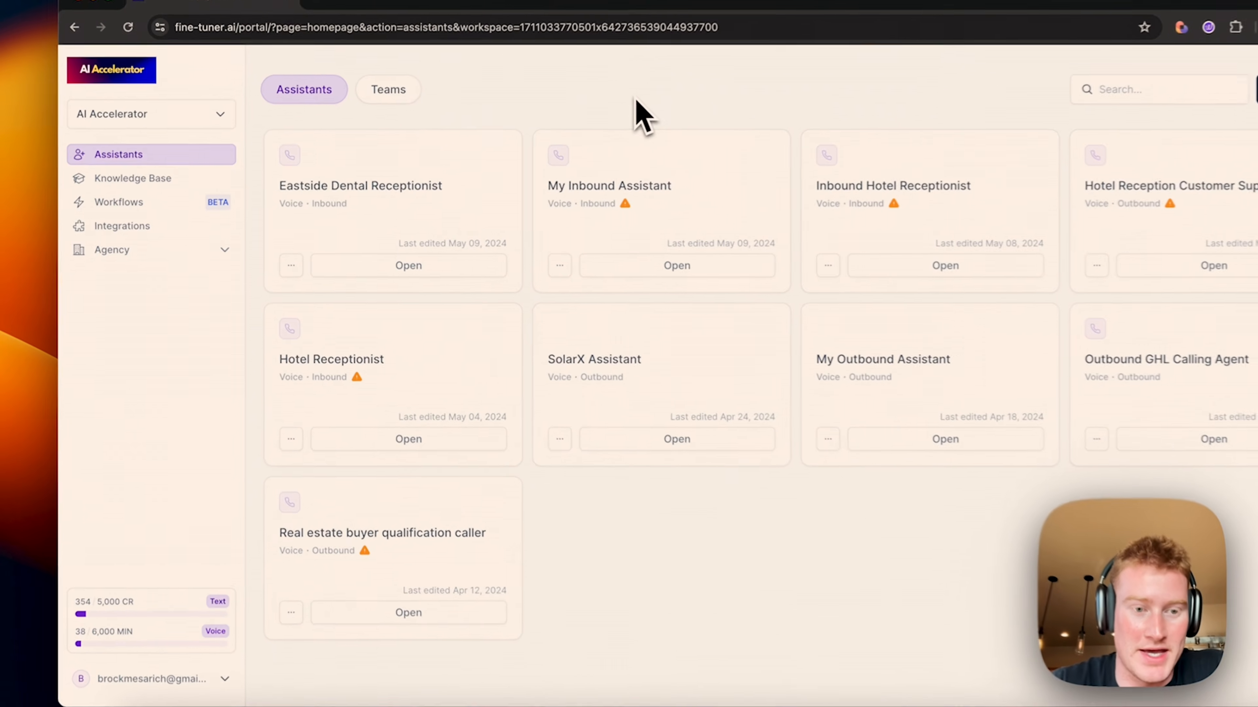
Step: Duplicate Eastside Dental Receptionist and rename the copy Westside Dental Receptionist in Configure
left_click(277, 262)
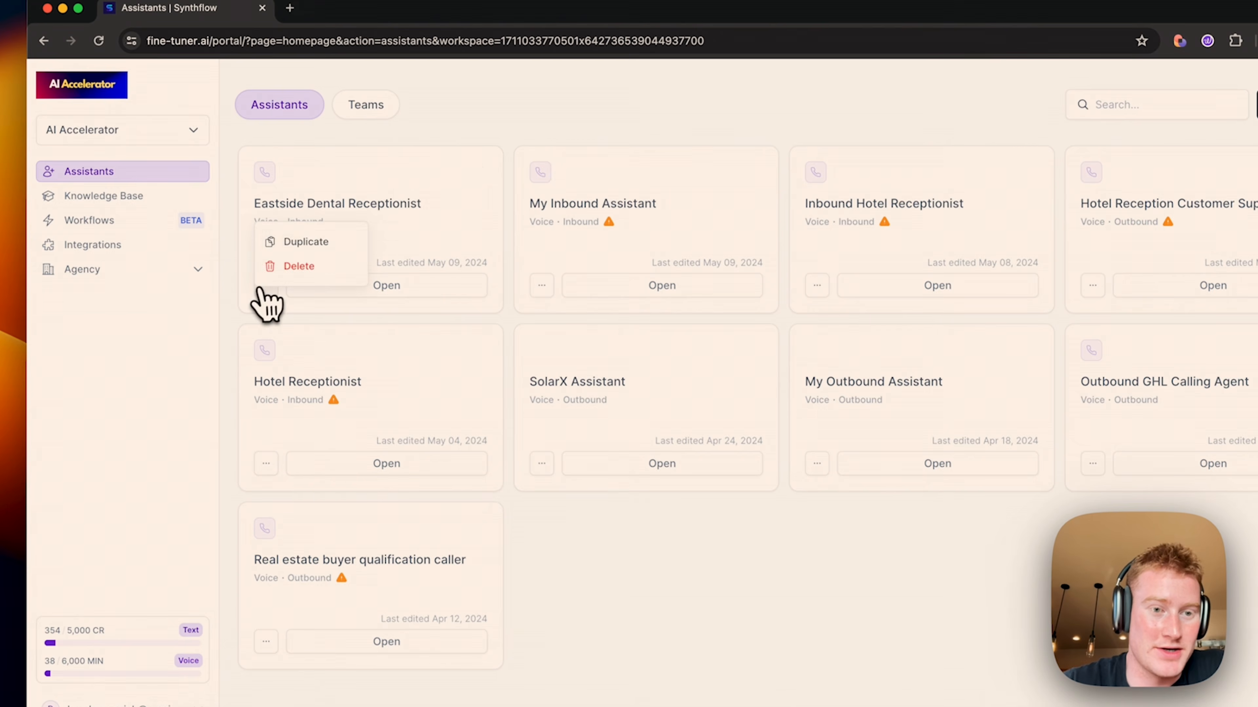
left_click(318, 243)
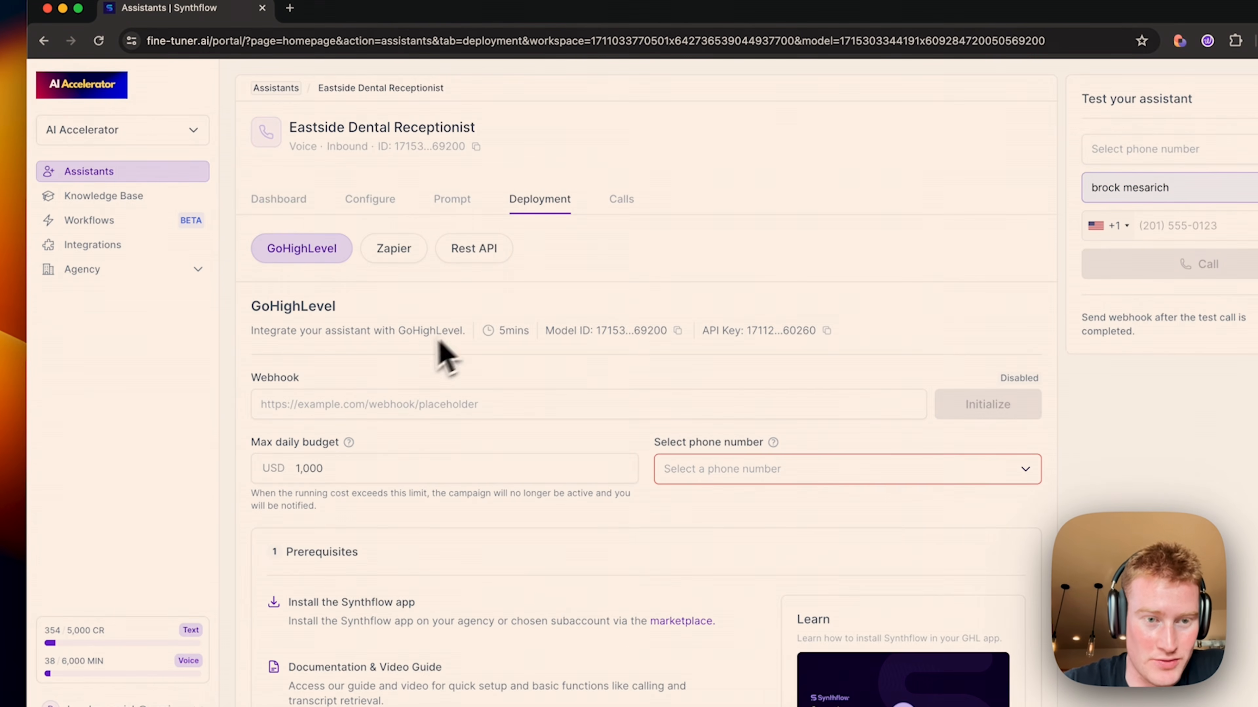
left_click(294, 204)
left_click(358, 213)
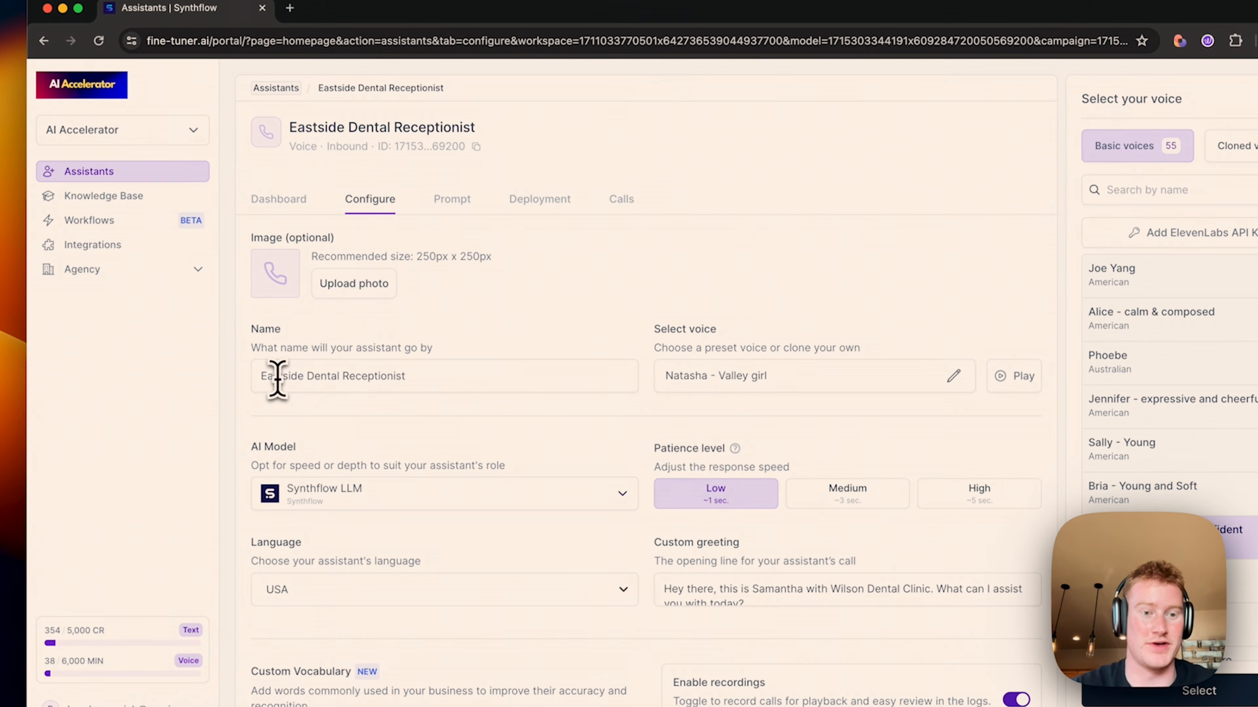
left_click_drag(278, 378, 205, 385)
type("Wes")
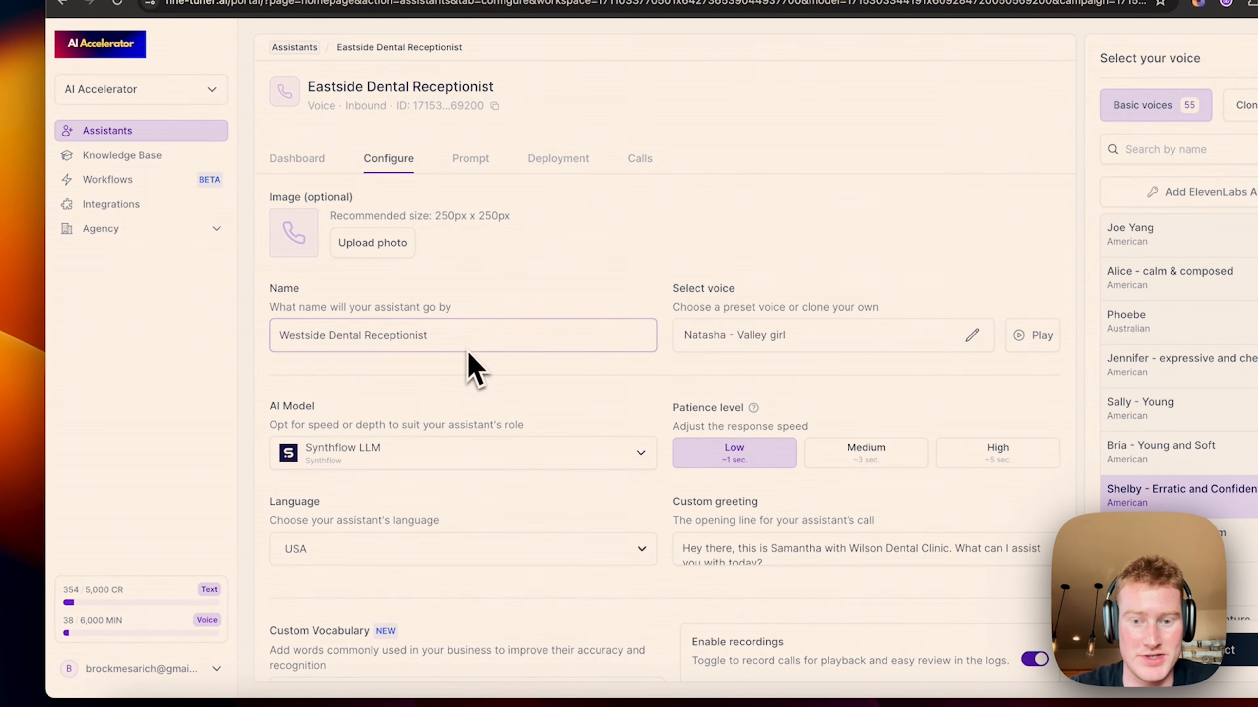
scroll(469, 365, "down", 3)
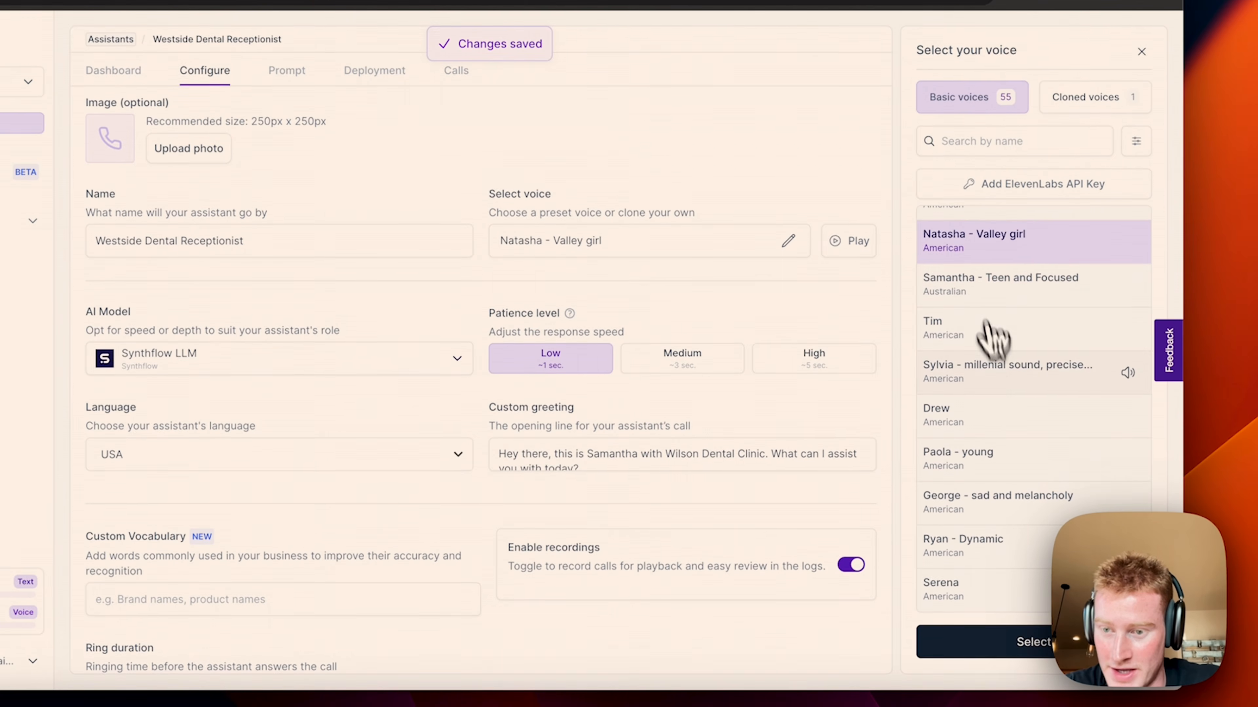
scroll(1012, 382, "up", 3)
scroll(1012, 384, "up", 4)
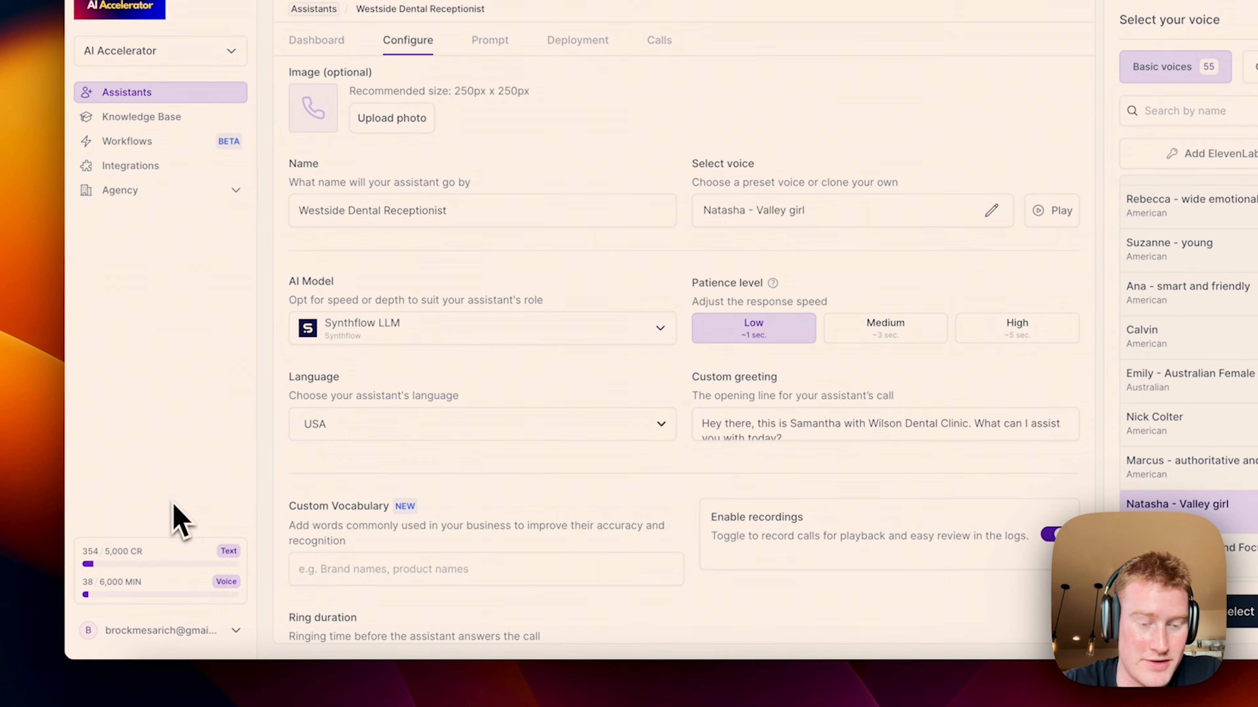
Step: Switch the voice to Ana - smart and friendly and replace Samantha with Ana in the greeting
left_click(1204, 293)
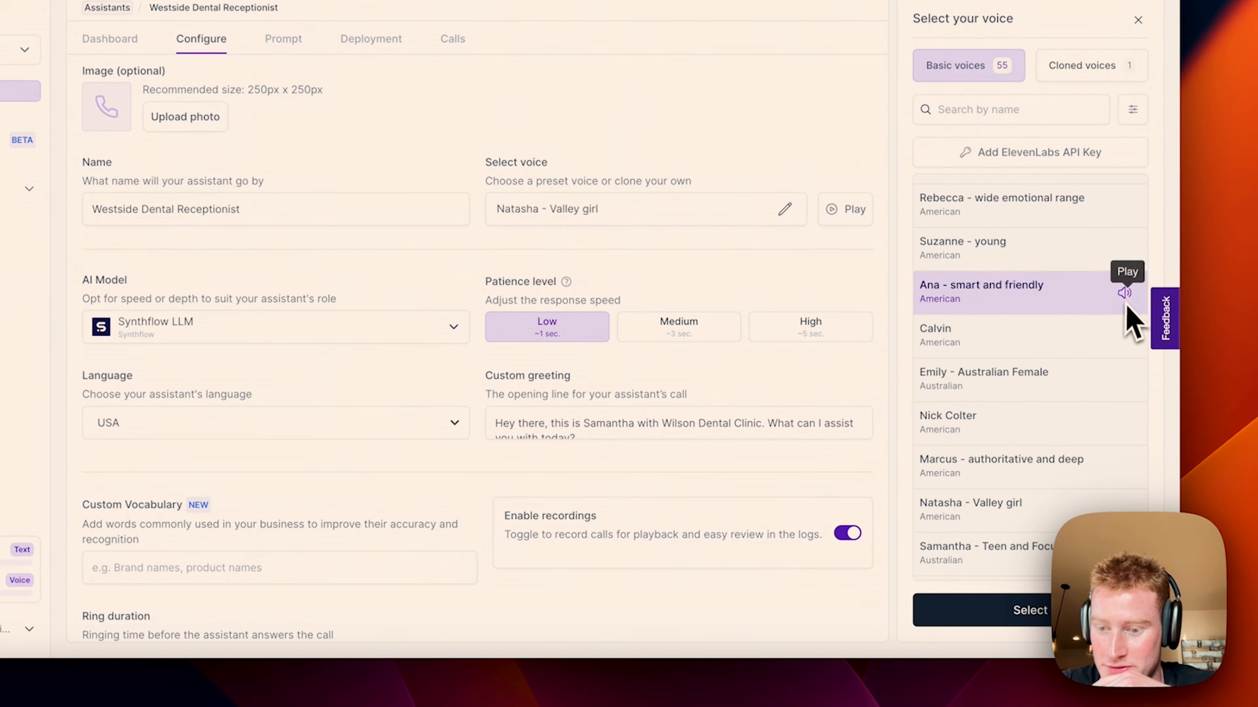
left_click(1025, 610)
scroll(682, 420, "up", 1)
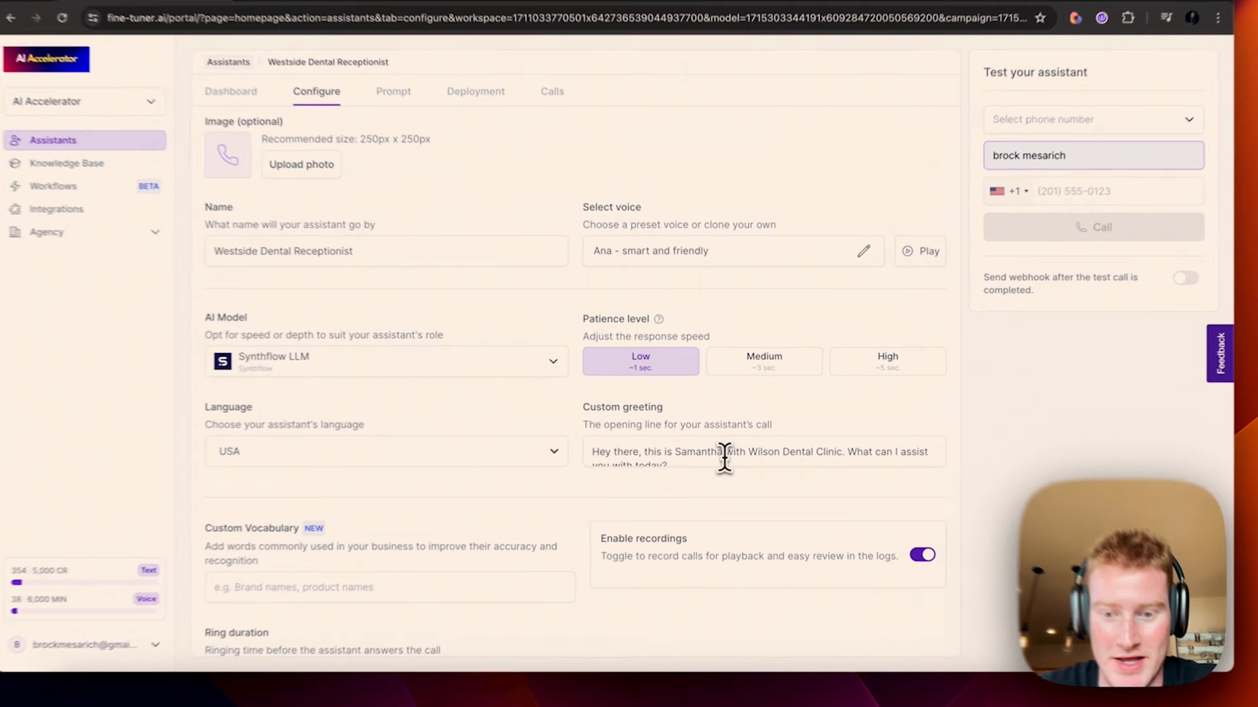
double_click(695, 444)
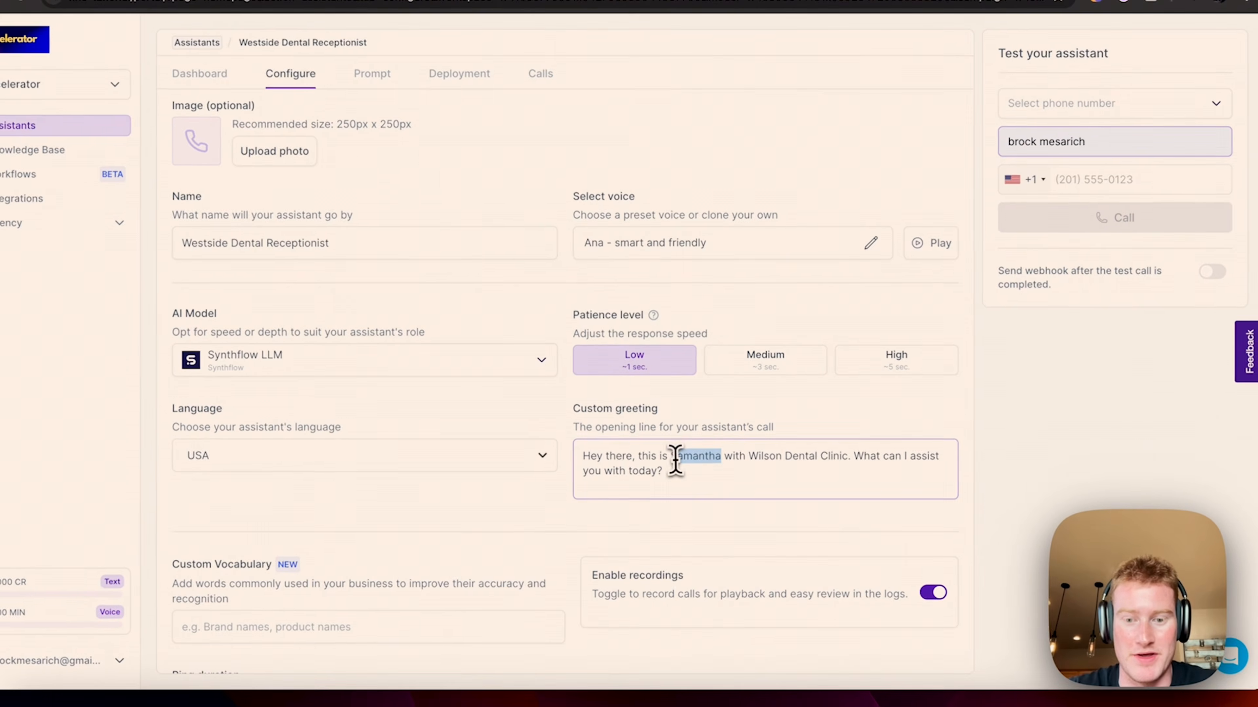
key("BackSpace")
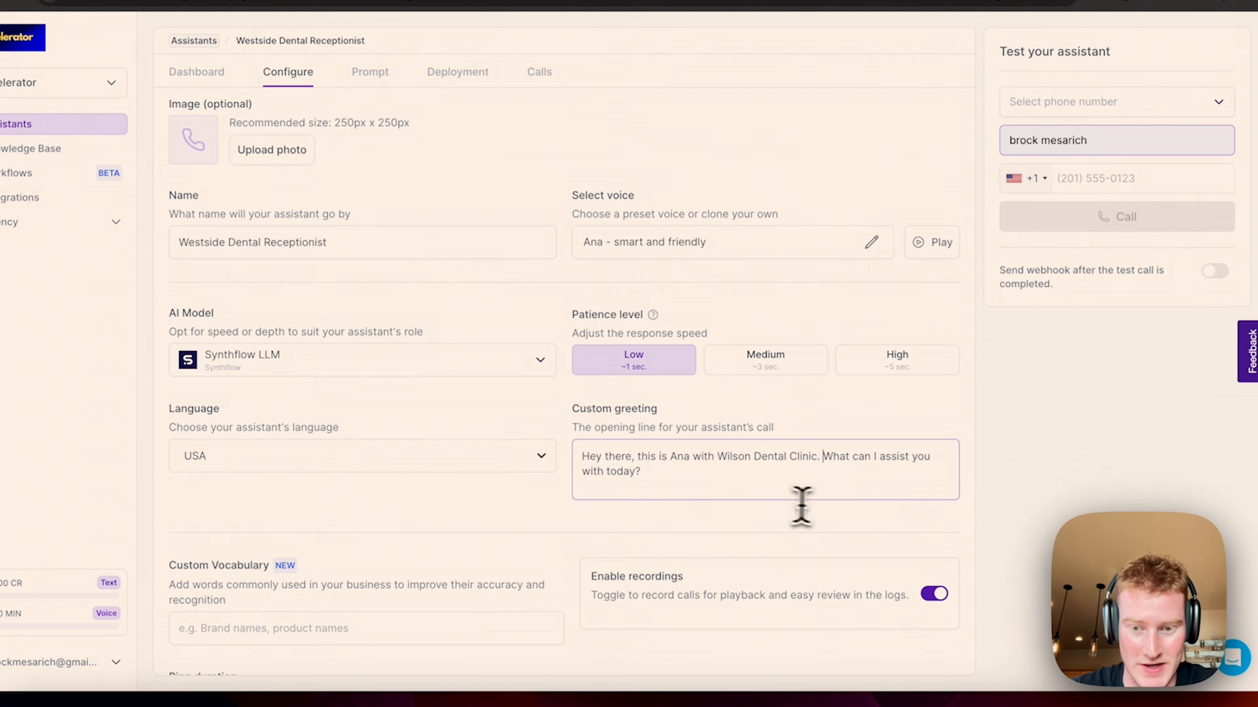
left_click(370, 72)
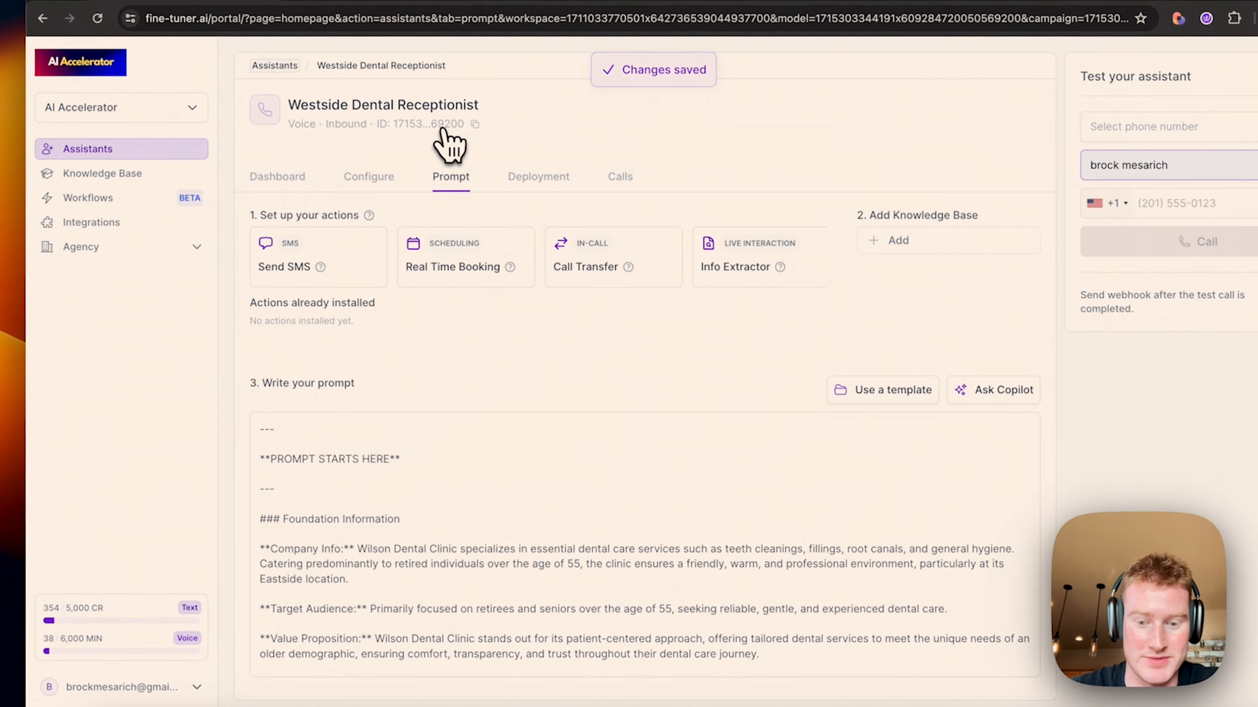
Step: Start an Info Extractor action with an open question and an identifier
scroll(525, 515, "down", 4)
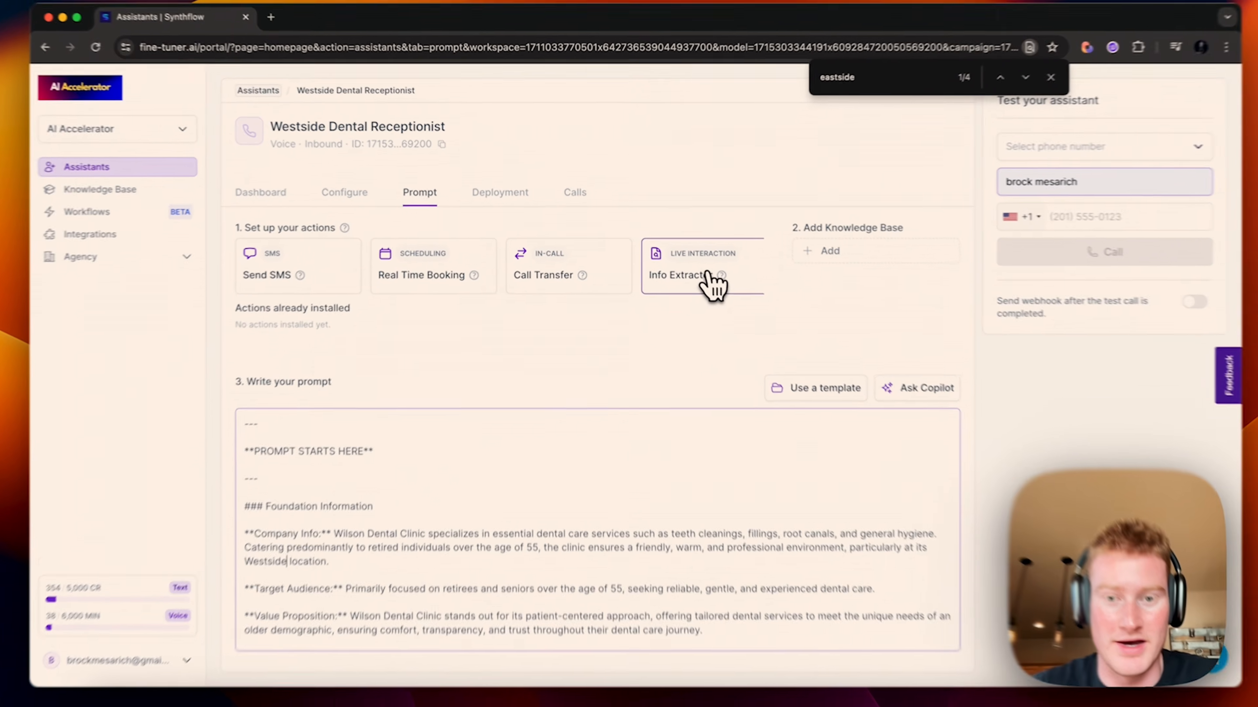
left_click(698, 273)
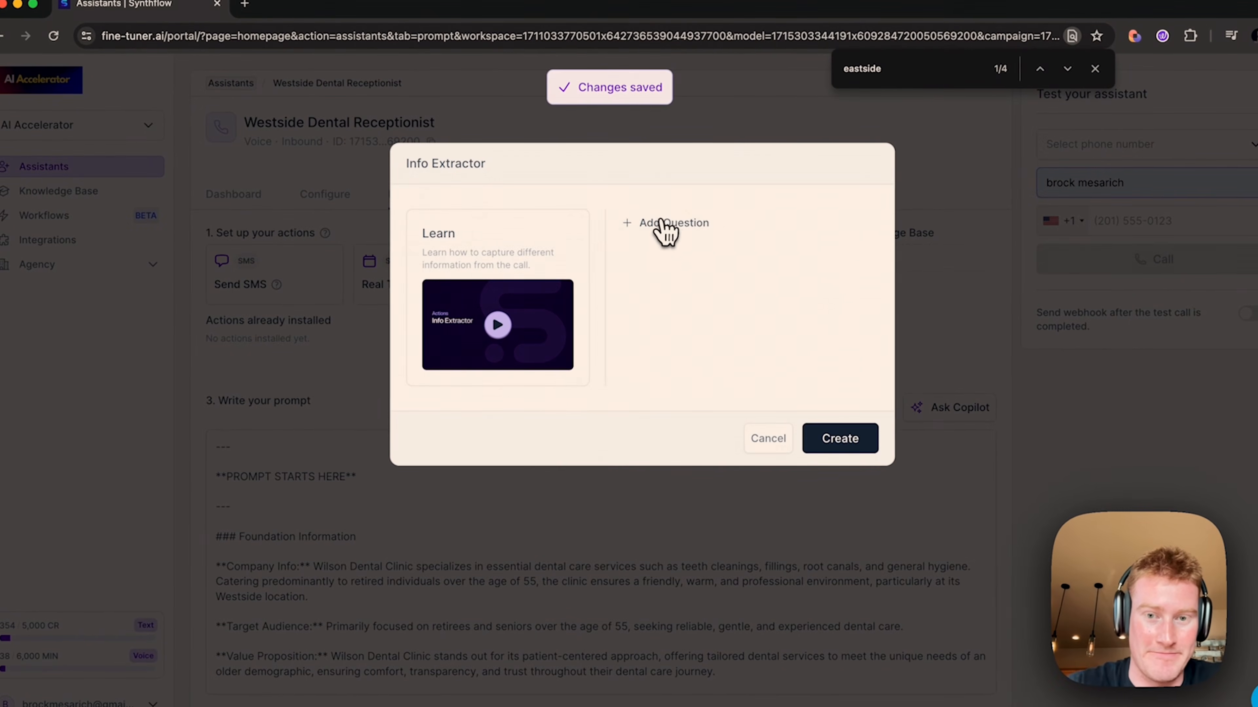
left_click(661, 223)
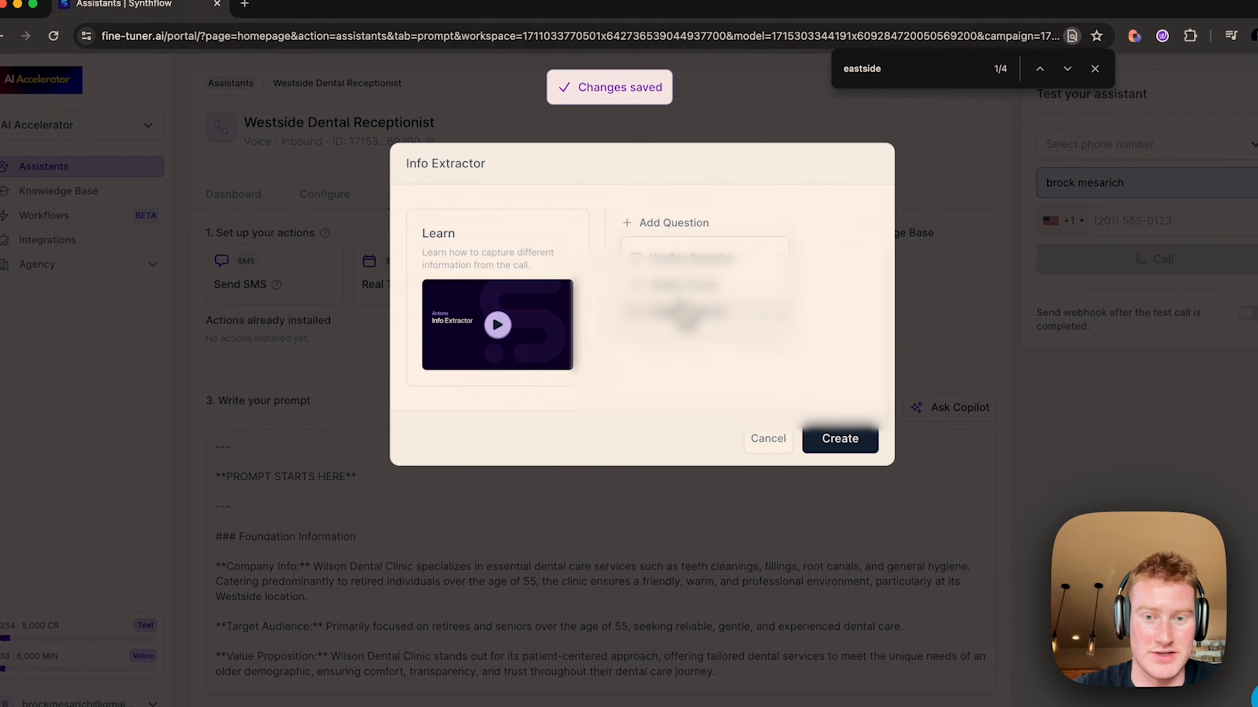
left_click(681, 312)
left_click(687, 244)
type("name")
Step: Set the email identifier and the question 'what is the user's email address', then create the extractor
left_click(727, 311)
type("what is th")
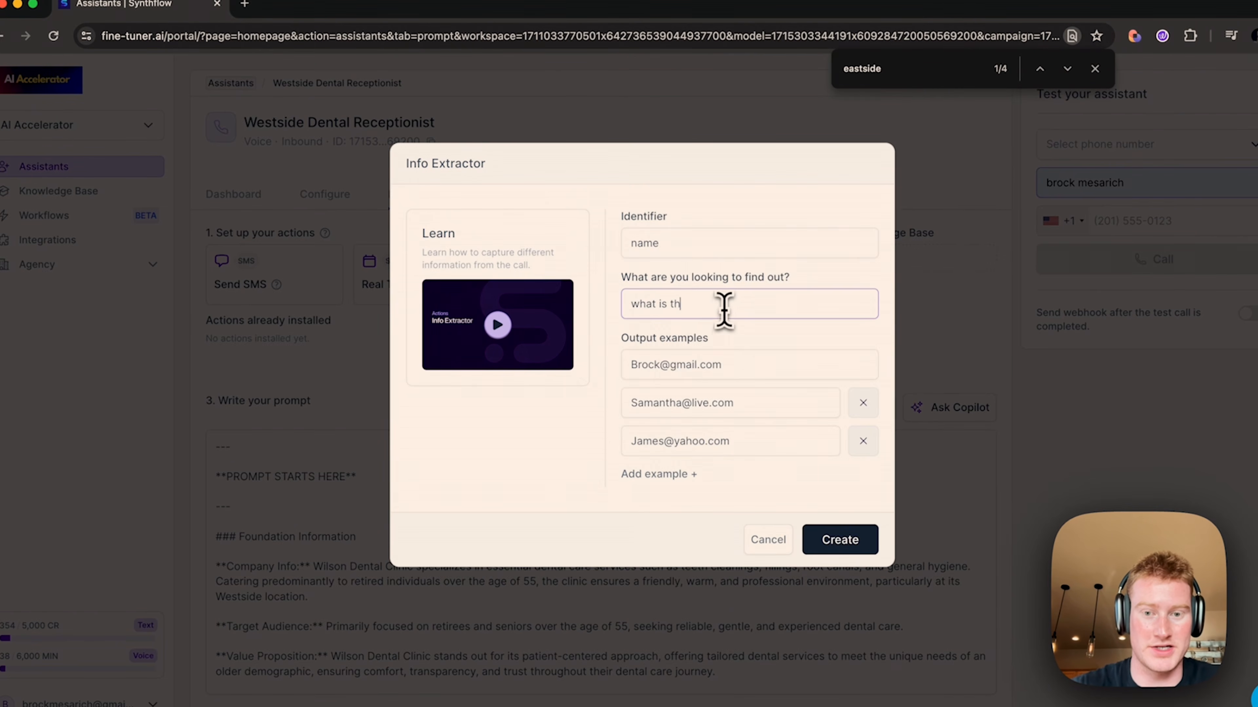
key("super+a")
key("BackSpace")
key("shift+Tab")
type("em")
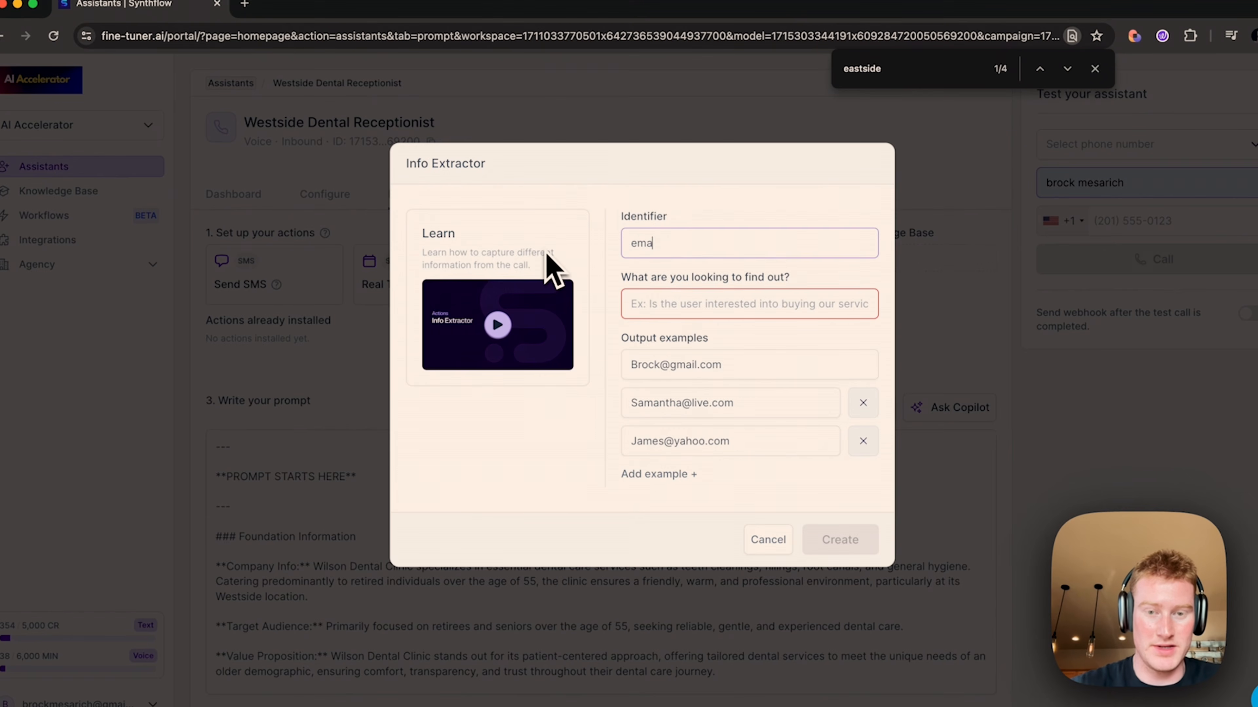
left_click(699, 298)
type("what is the user's email addre")
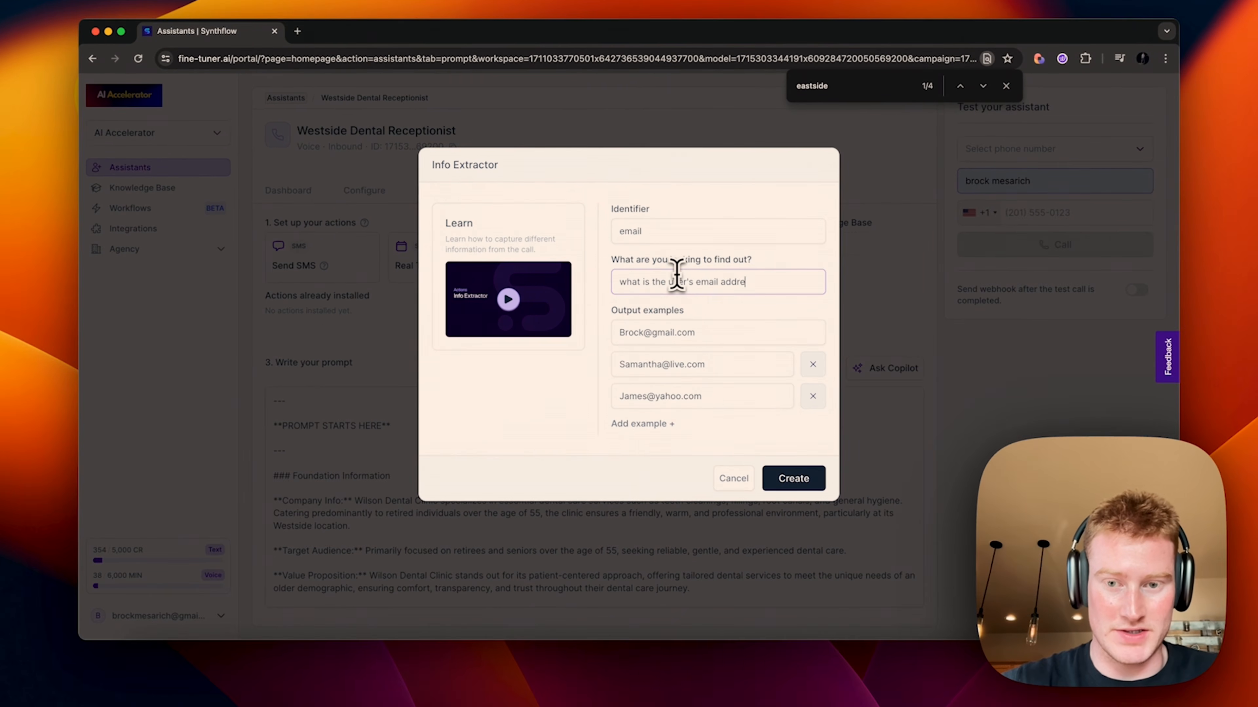
type("ss")
left_click(793, 478)
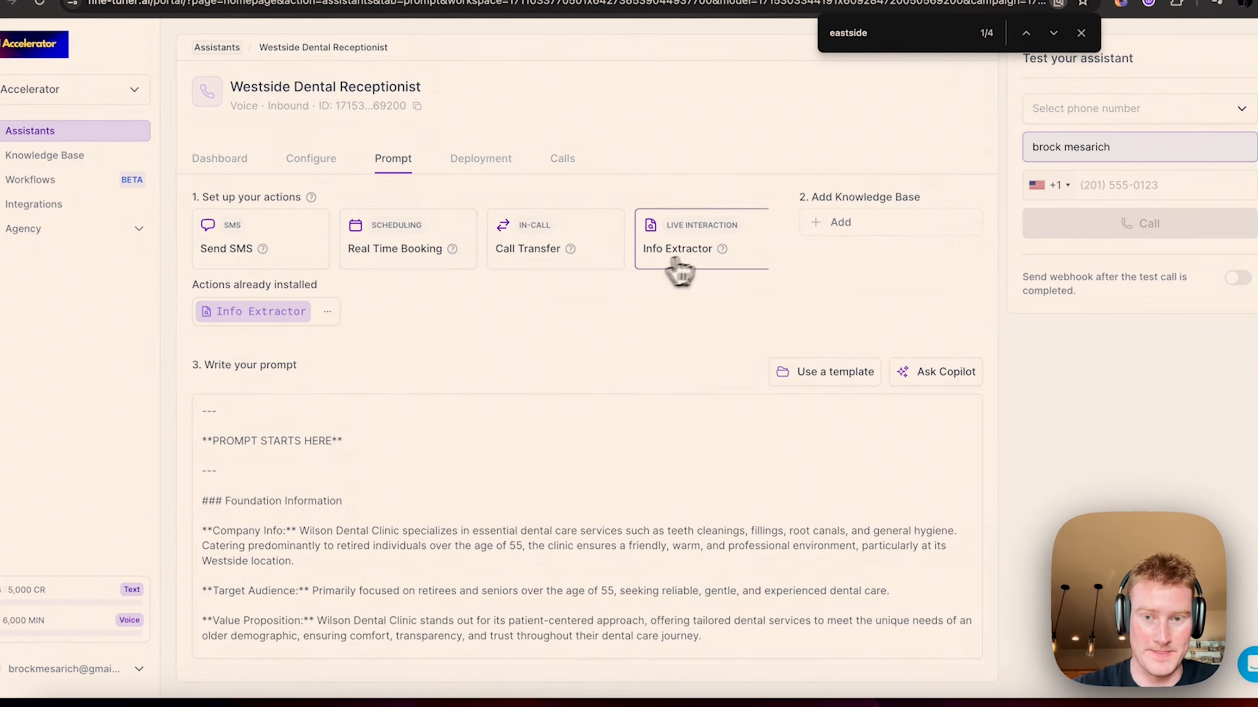
Step: Add a second Info Extractor, identifier 'name', asking 'what is the name of the user?', and create it
left_click(661, 272)
left_click(644, 190)
left_click(676, 274)
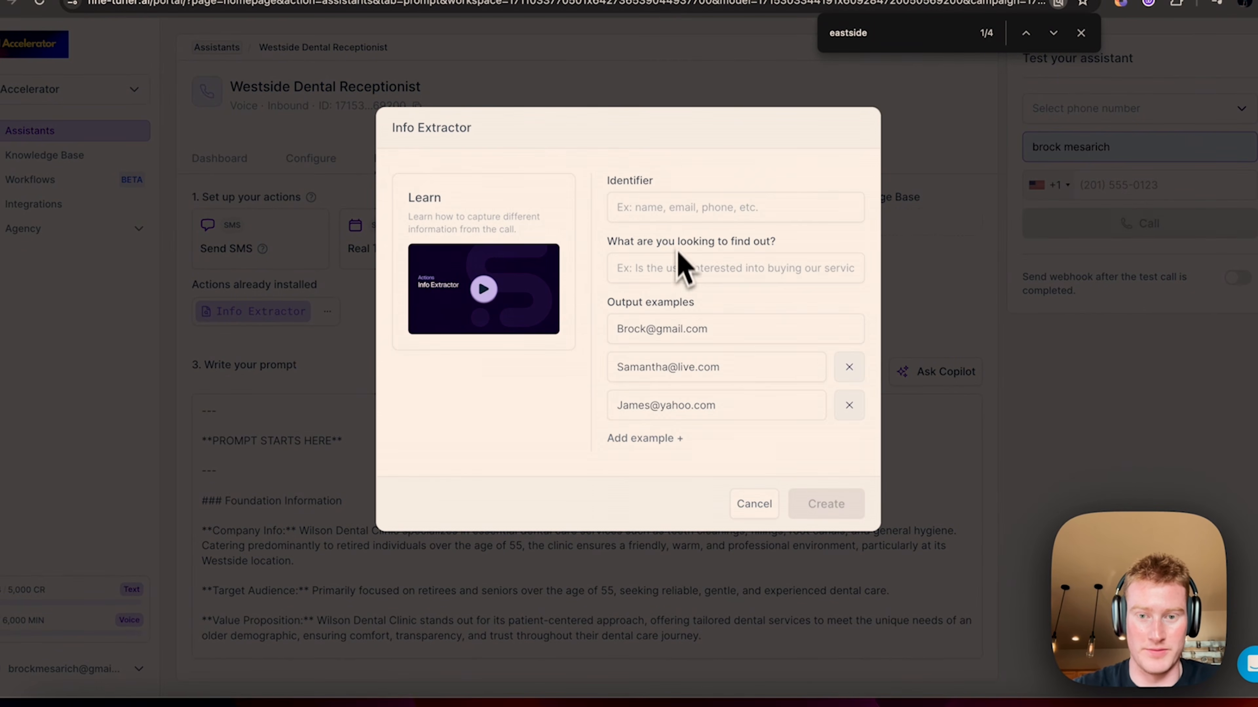
left_click(680, 211)
type("name")
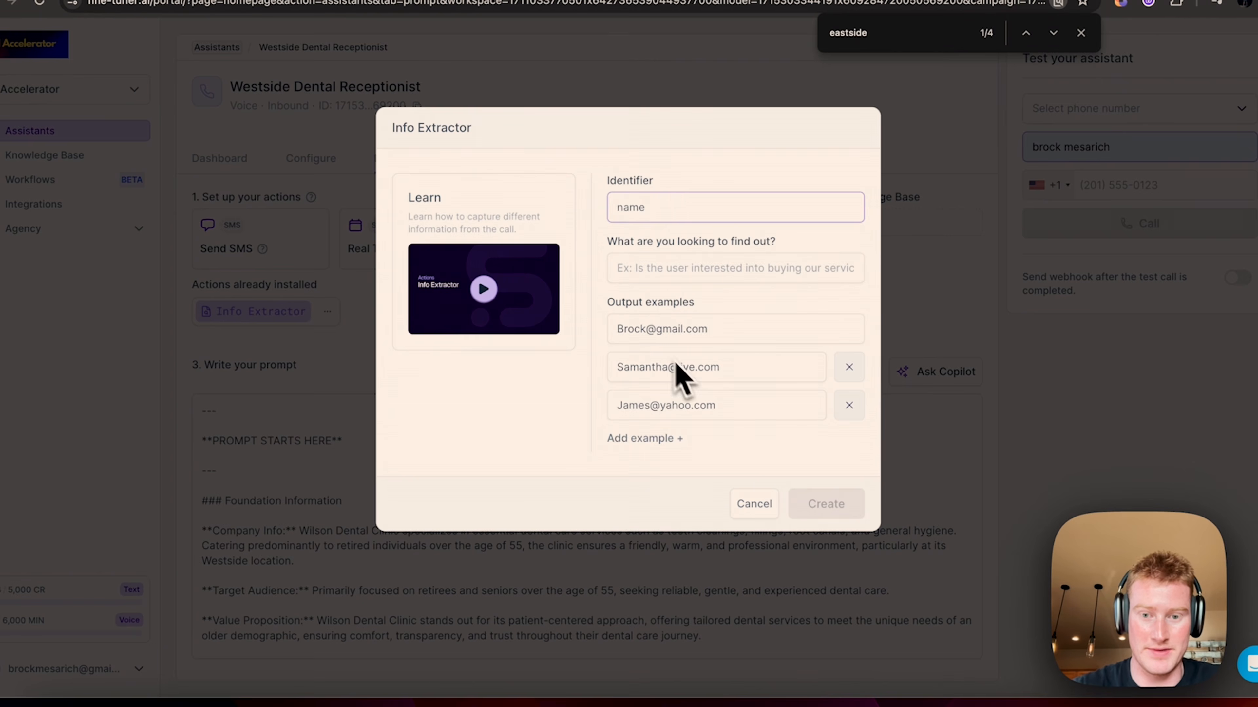
left_click(660, 267)
type("what is the name of")
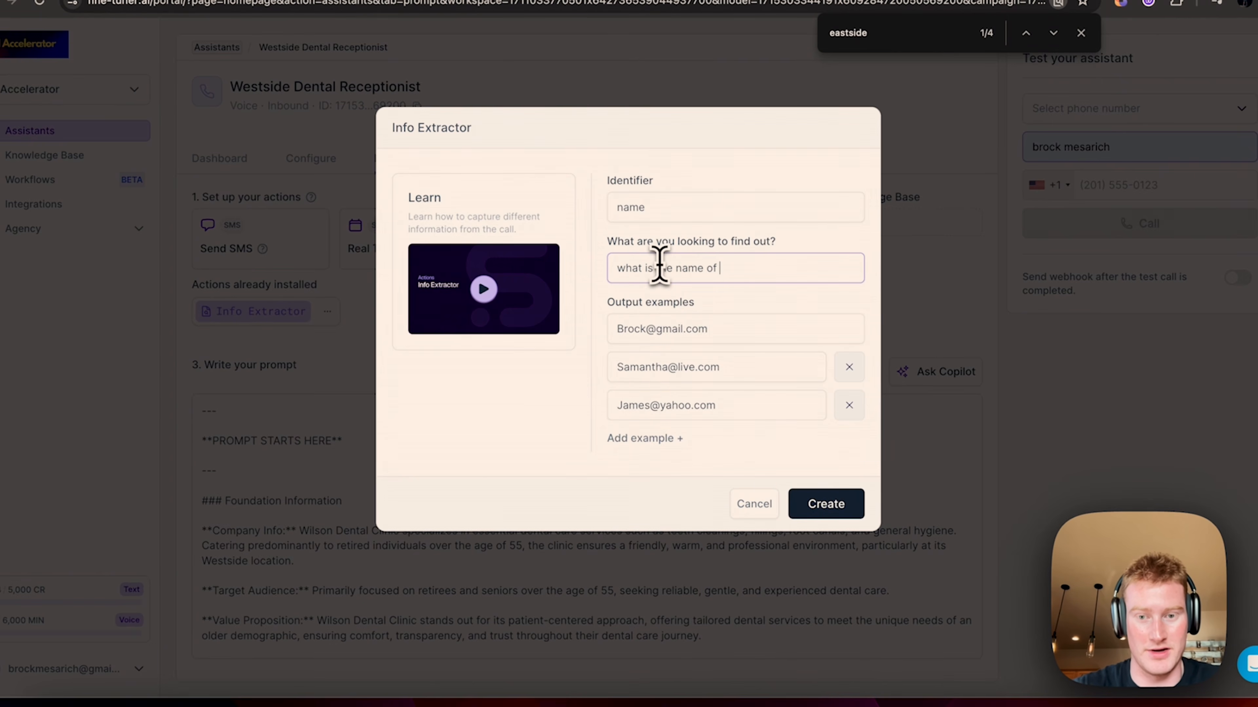
type(" the user?")
left_click_drag(708, 329, 645, 329)
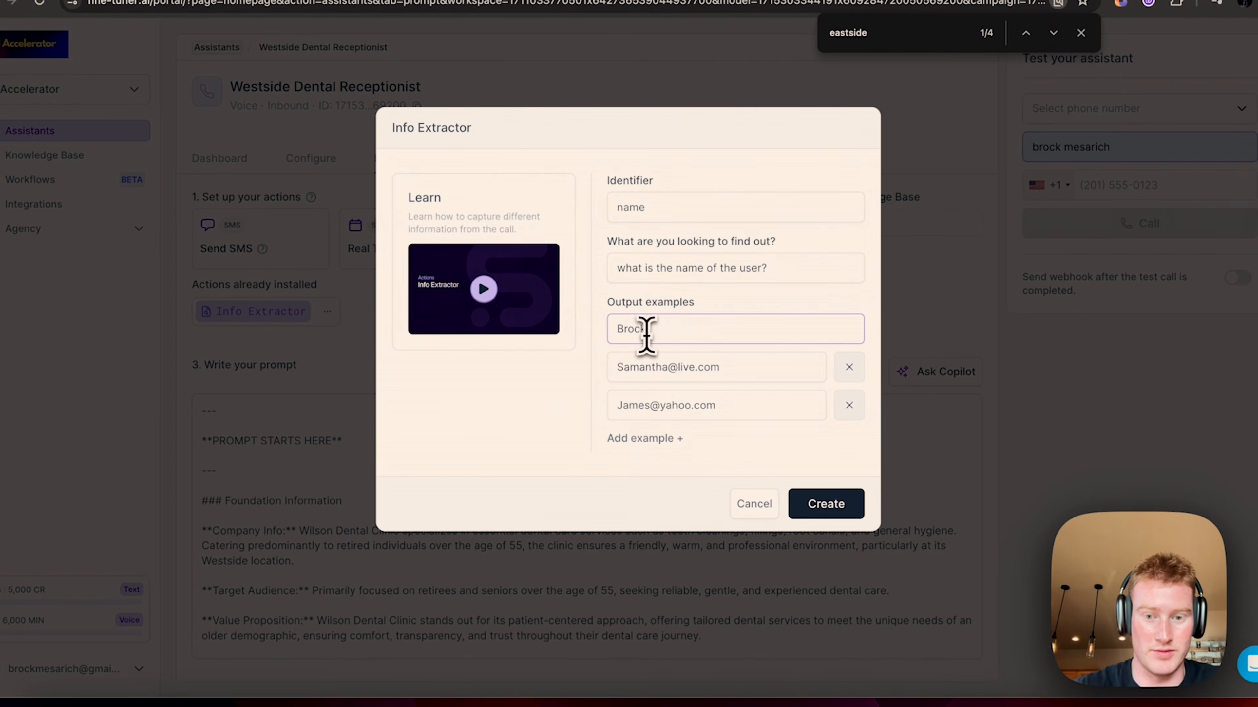
left_click_drag(721, 367, 670, 367)
left_click_drag(716, 405, 662, 405)
left_click(811, 505)
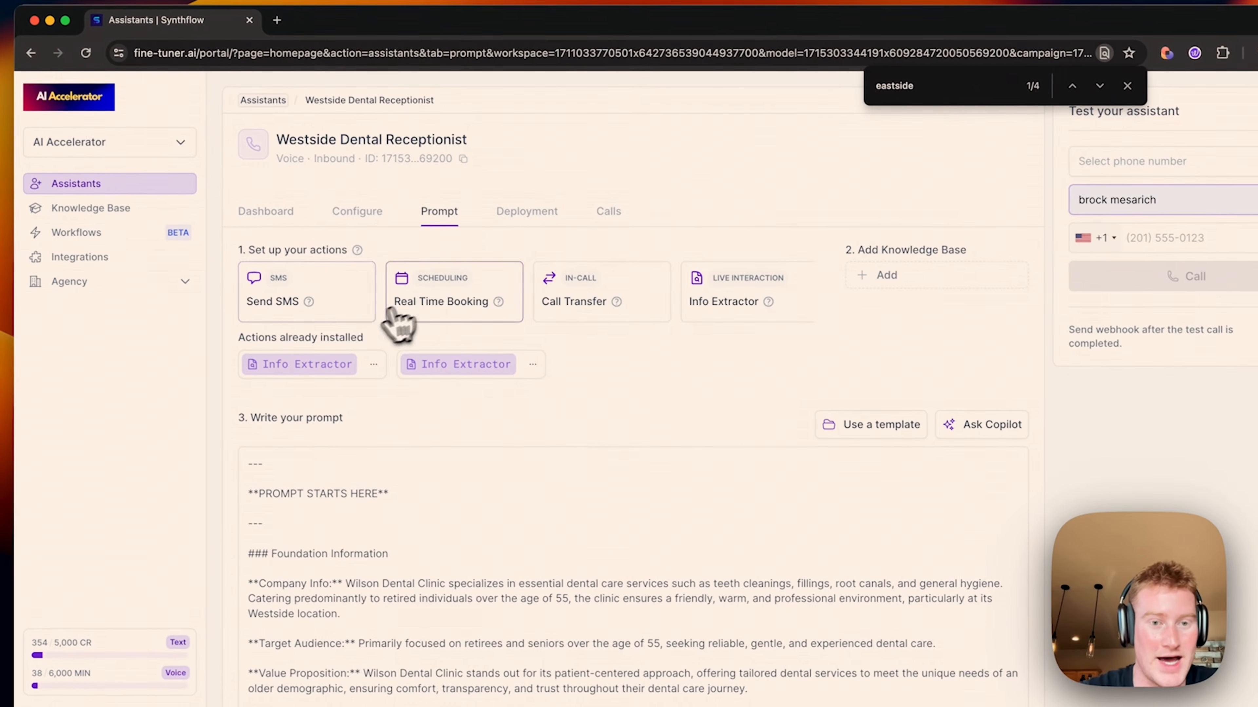
Step: Open the Real Time Booking API Key field and load cal.com in a new browser tab
left_click(443, 309)
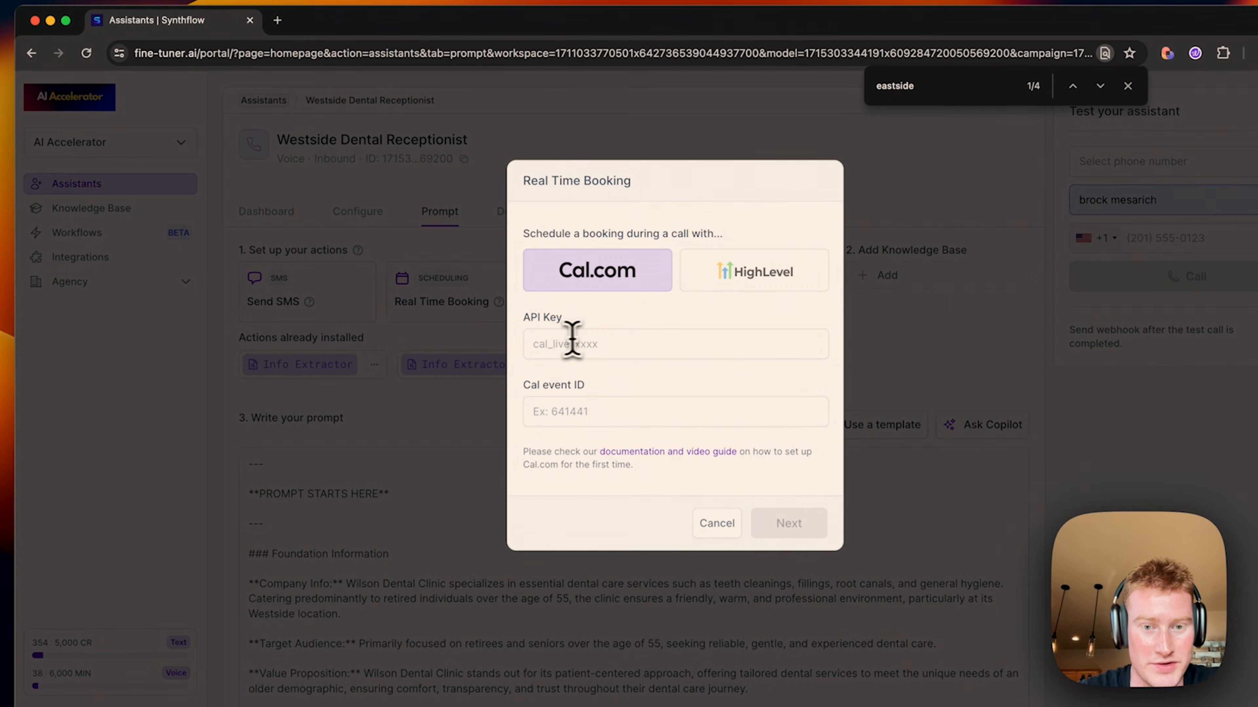
left_click(565, 343)
left_click(279, 22)
type("cla")
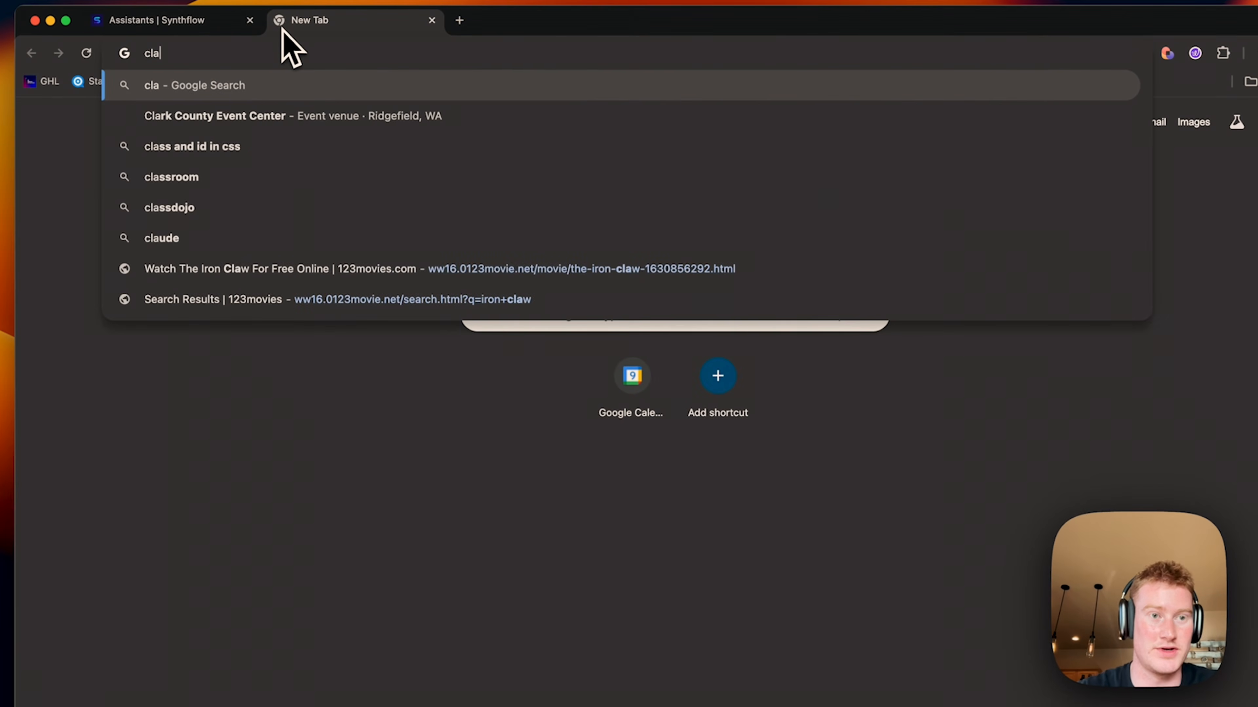
key("BackSpace")
key("BackSpace")
type("al.com")
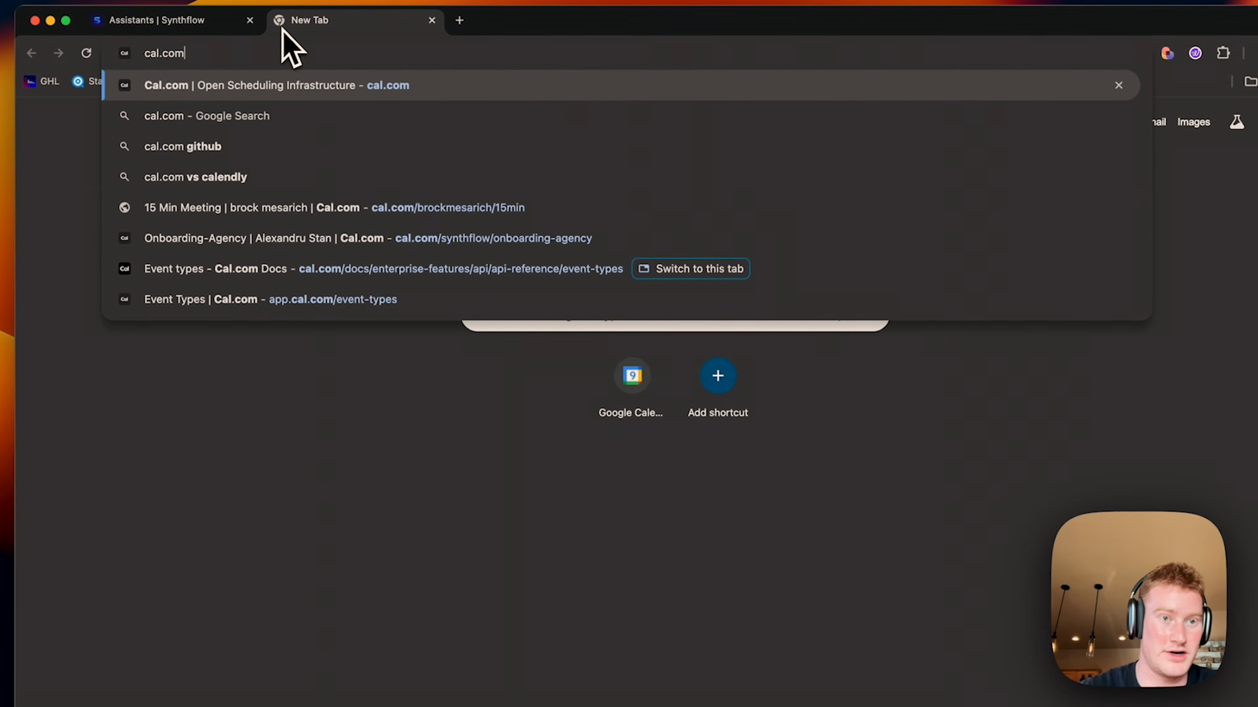
key("Return")
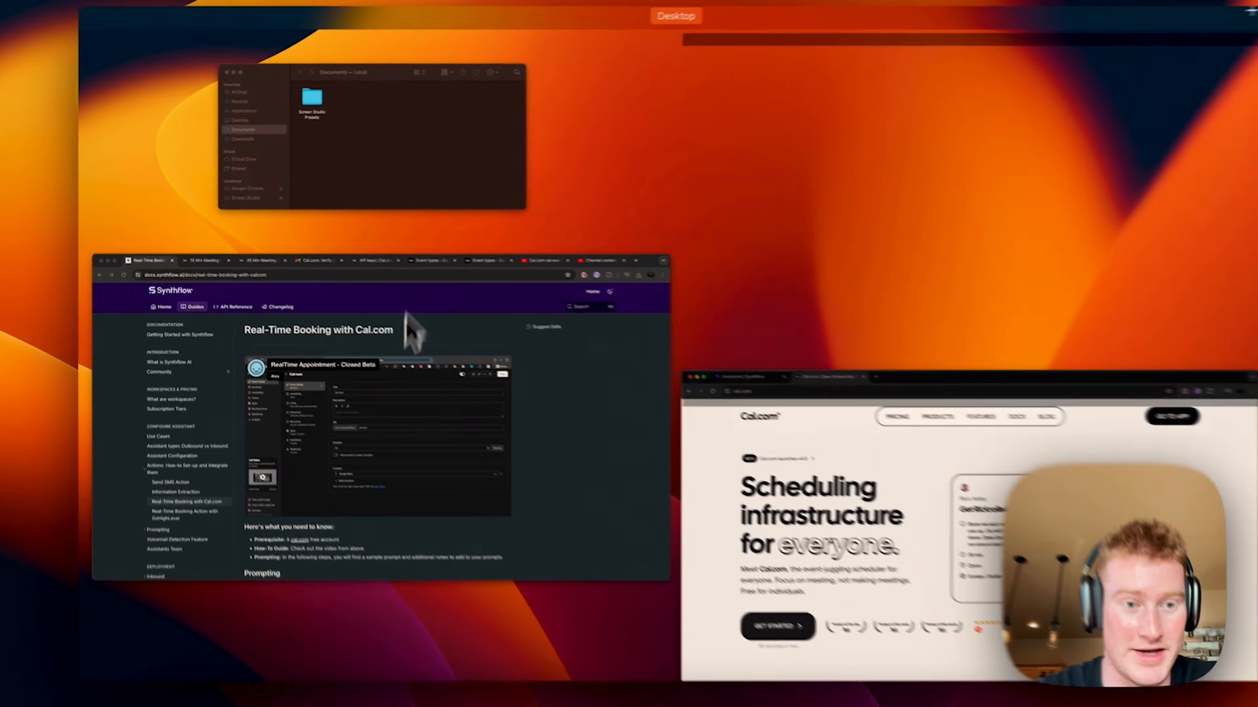
Step: Merge the 15 Min Meeting tab into the cal.com browser window
left_click(385, 297)
left_click_drag(278, 32, 301, 233)
key("ctrl+Up")
left_click(569, 514)
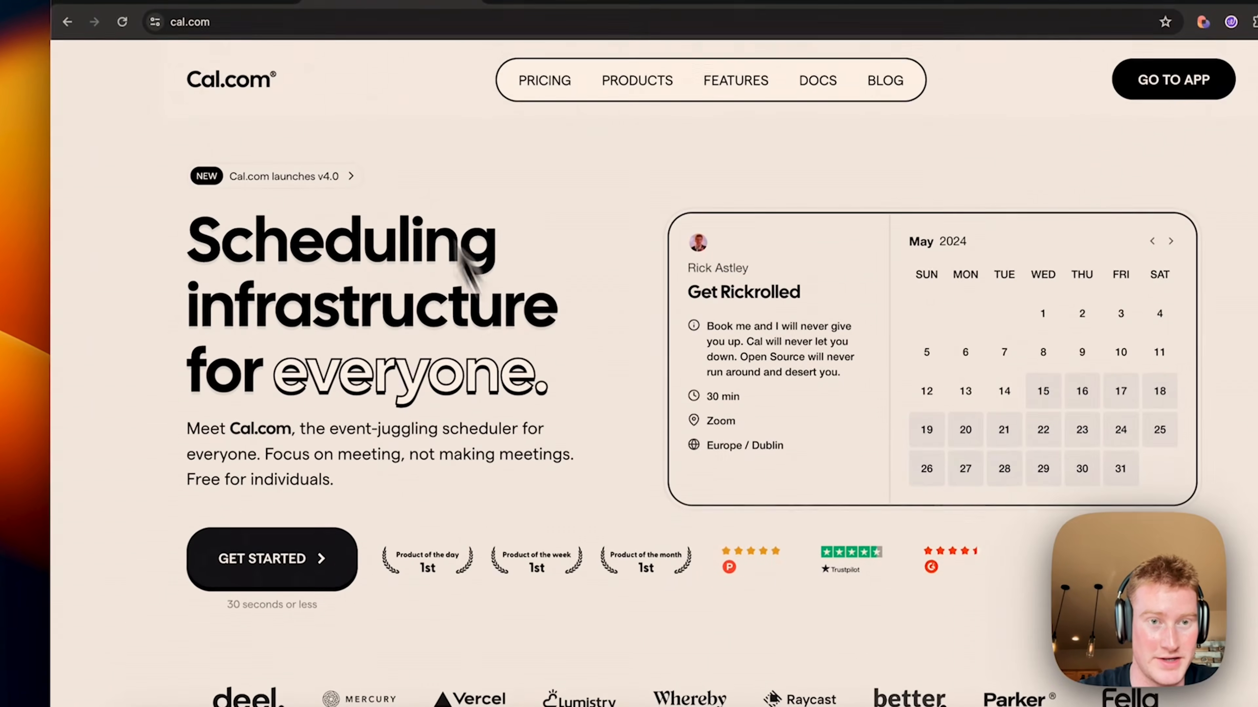
key("ctrl+Up")
left_click(941, 213)
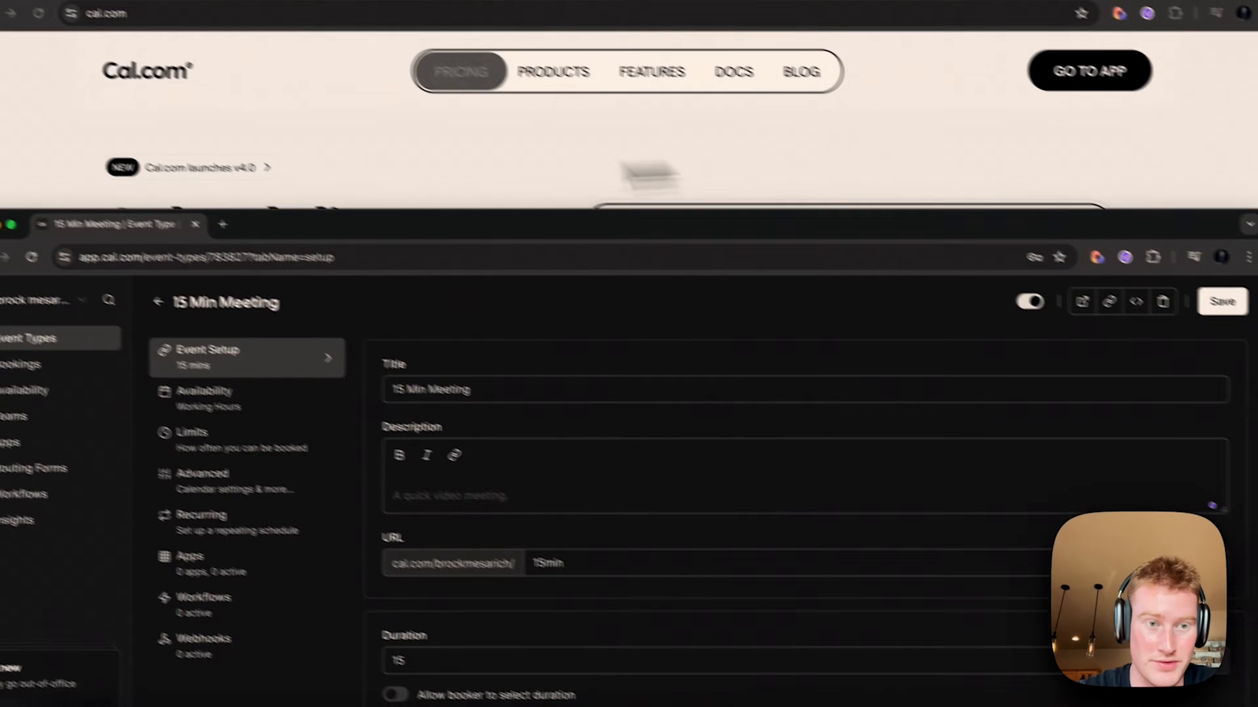
left_click_drag(277, 275, 644, 37)
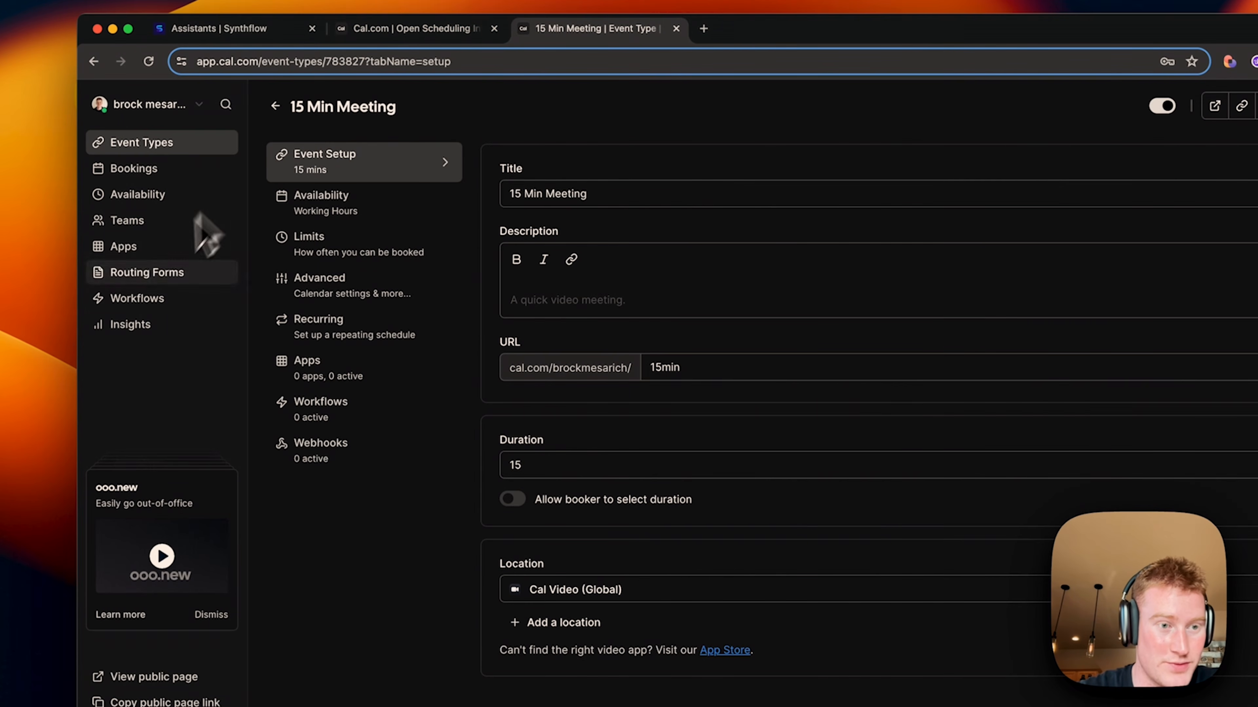
Step: Create a Cal.com API key named Westside Location and copy it
left_click(161, 622)
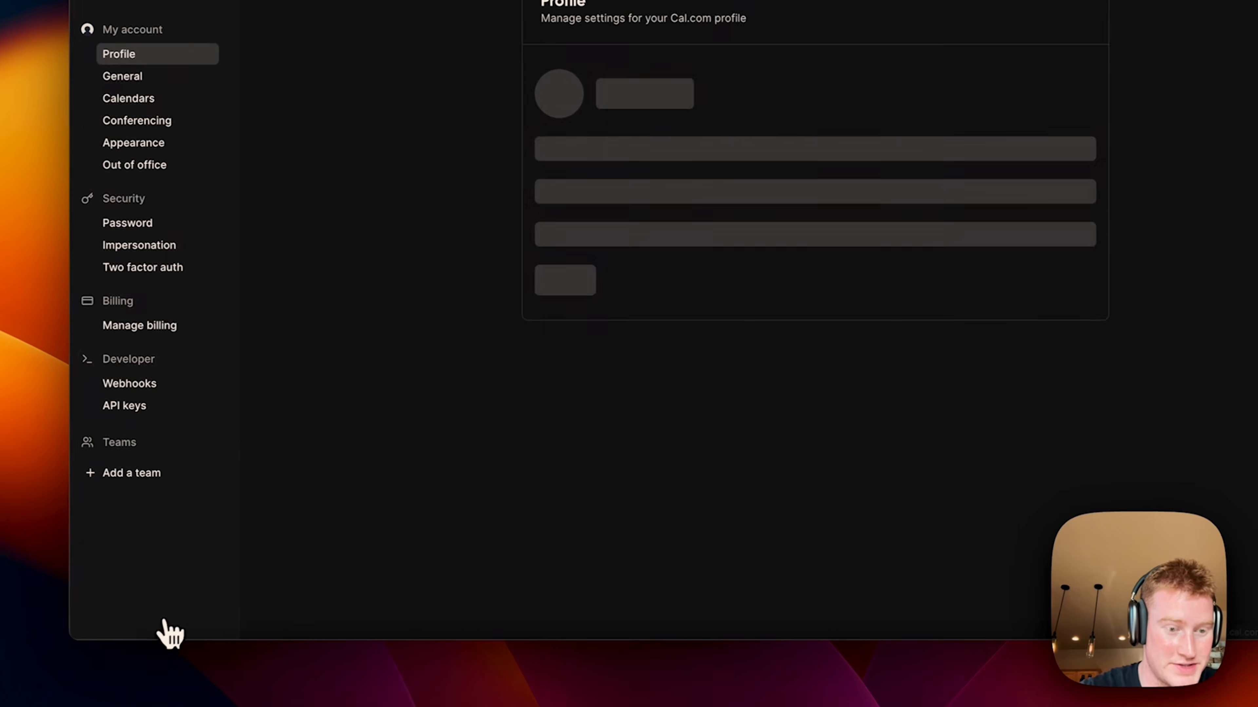
left_click(122, 405)
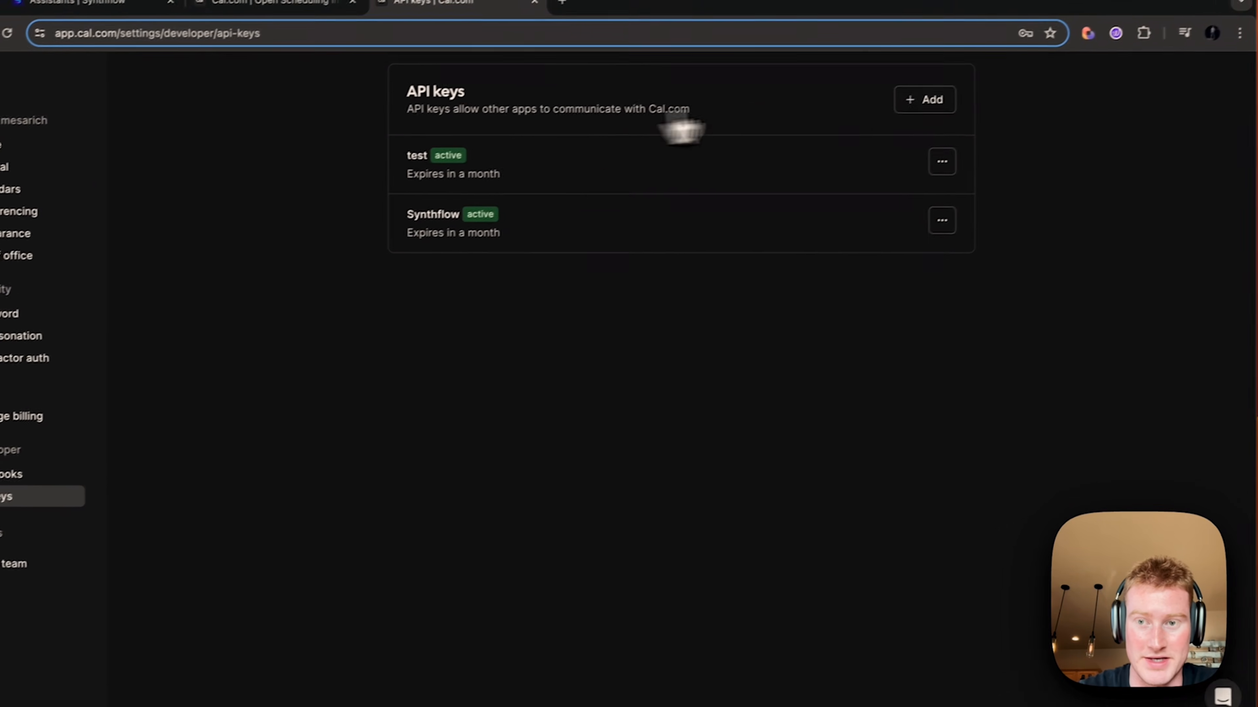
left_click(929, 98)
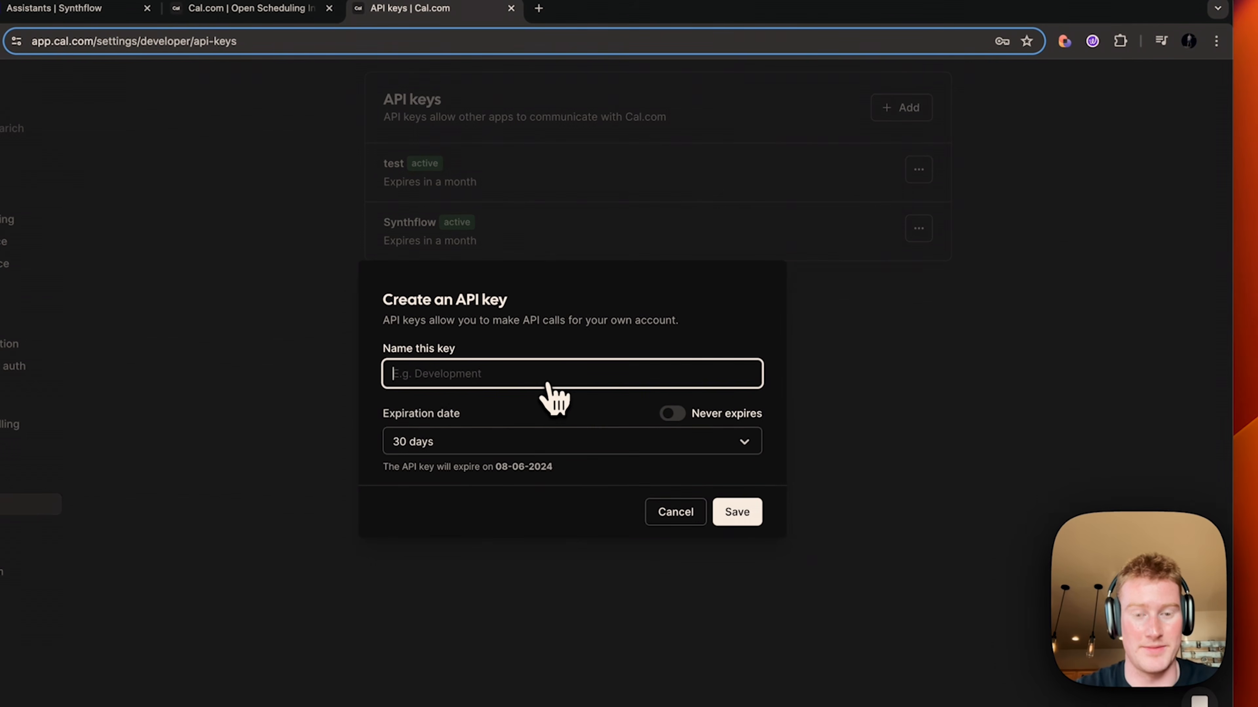
type("Westside Location")
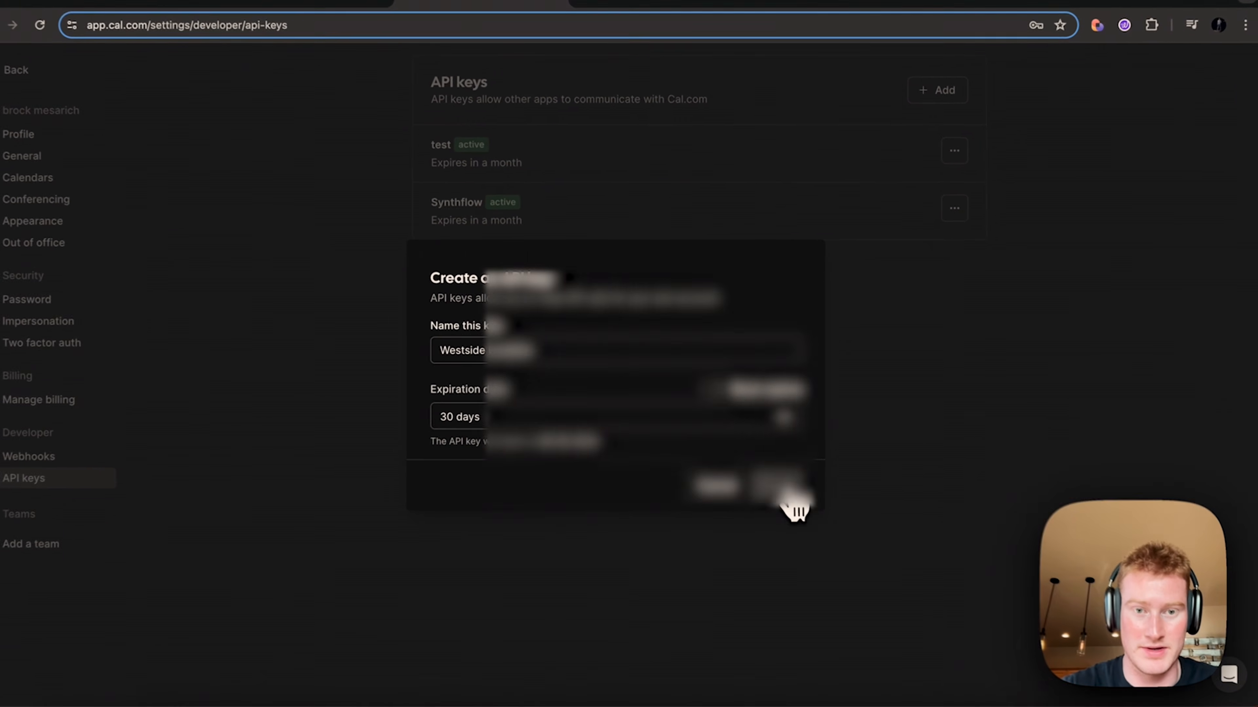
left_click(766, 451)
left_click(760, 395)
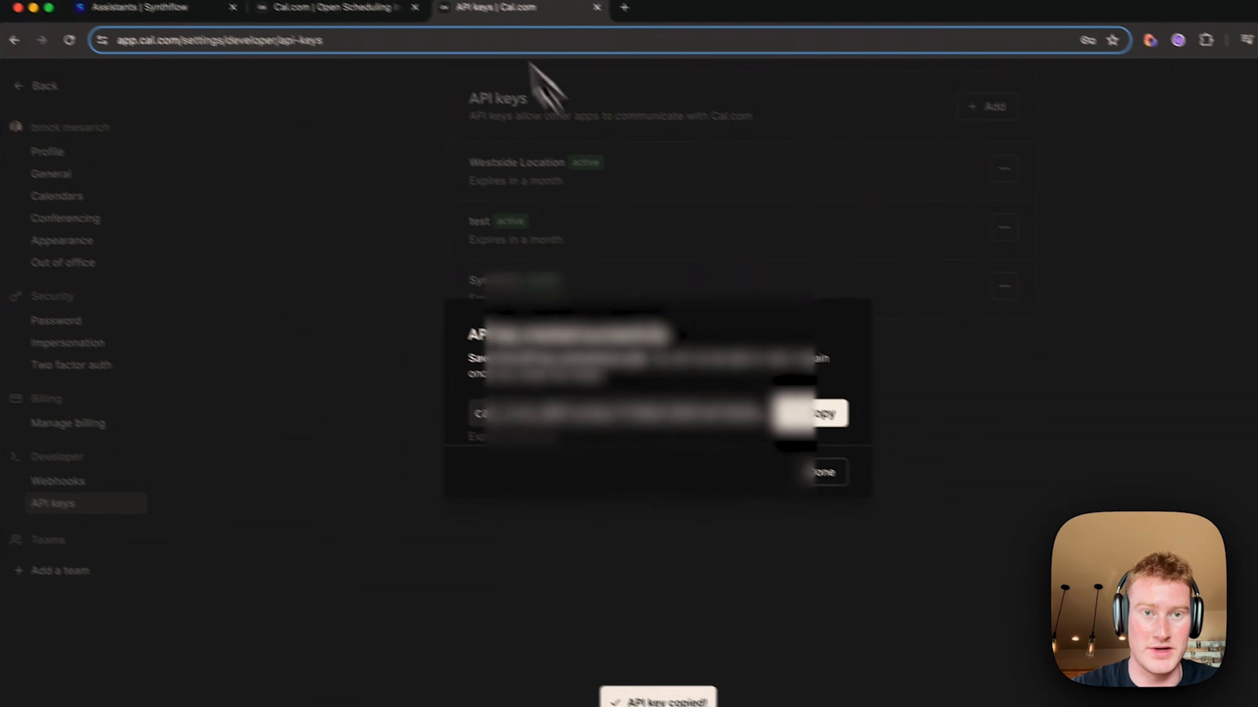
Step: Paste the copied key into Synthflow's Real Time Booking API Key field
left_click(413, 35)
left_click(237, 40)
left_click(697, 364)
key("super+v")
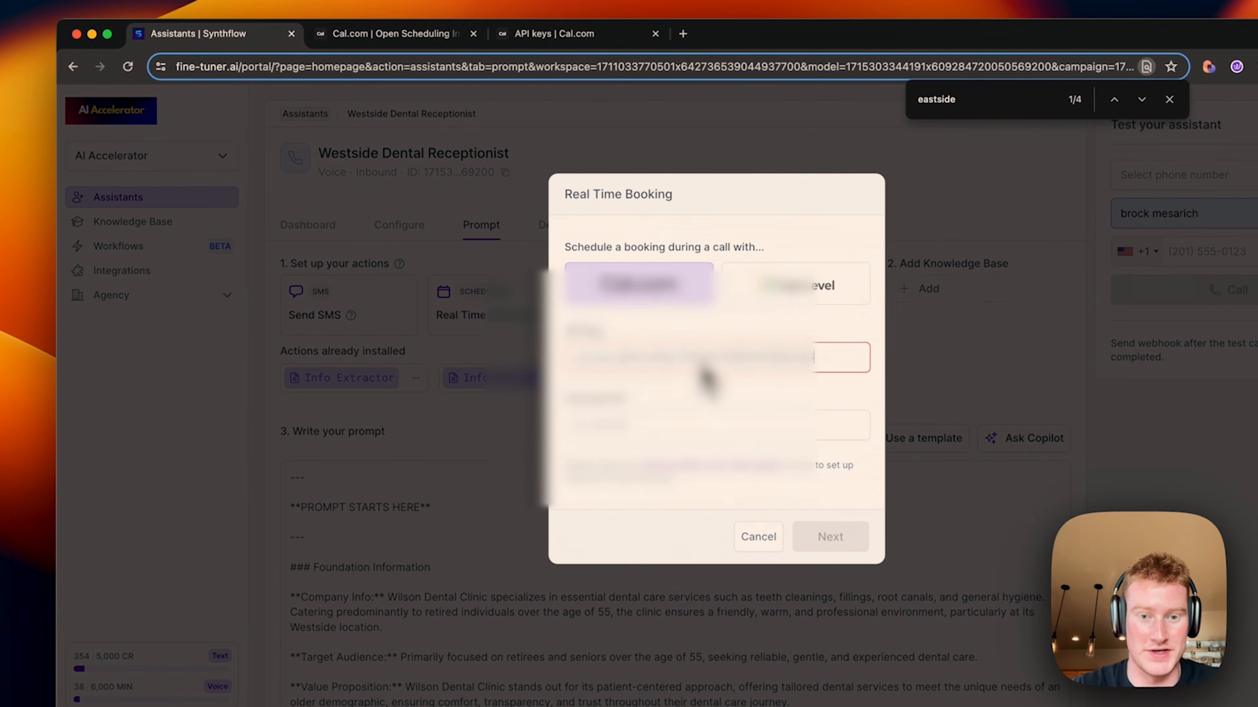
Step: Copy the 30 Min Meeting's event ID 783826 from its Cal.com page address
left_click(589, 34)
left_click(410, 301)
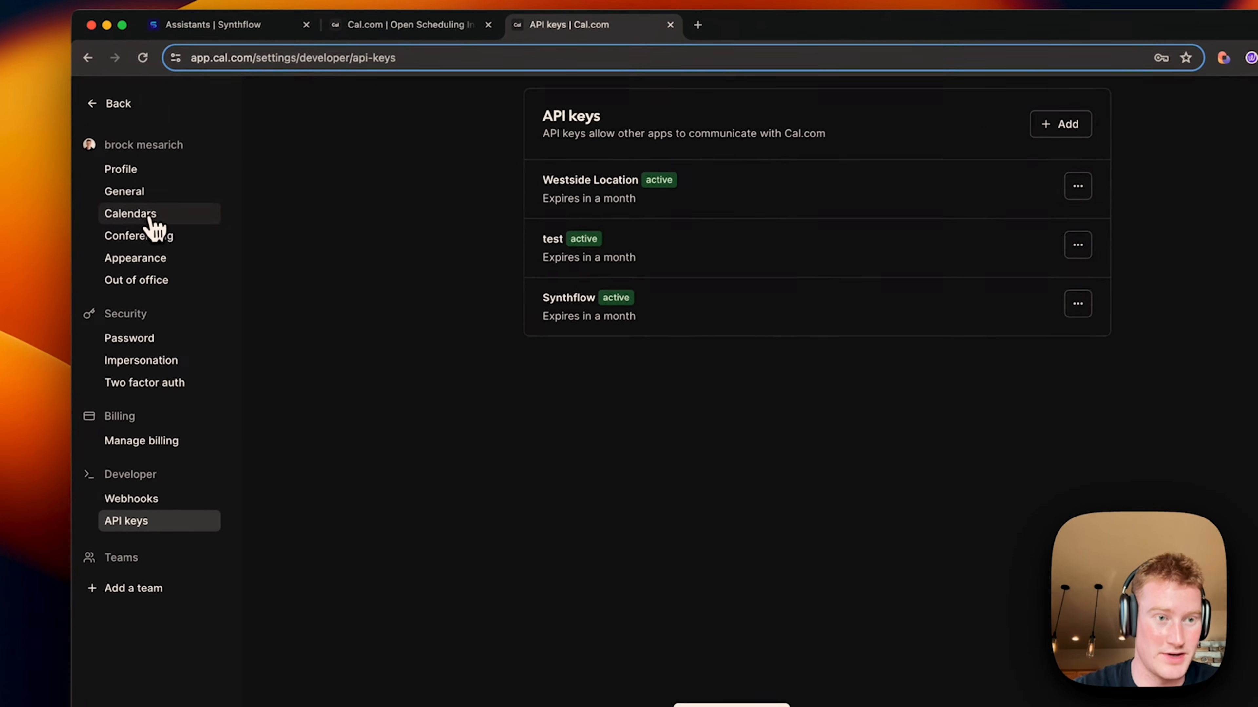
left_click(149, 219)
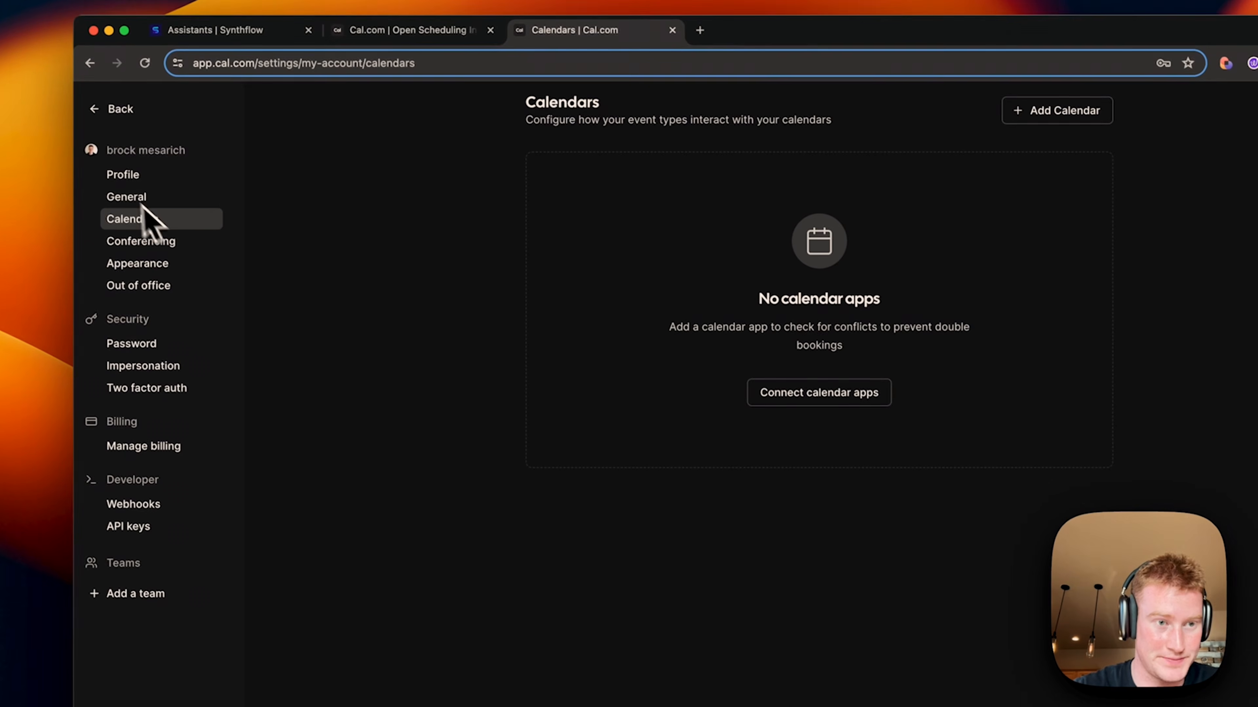
left_click(119, 113)
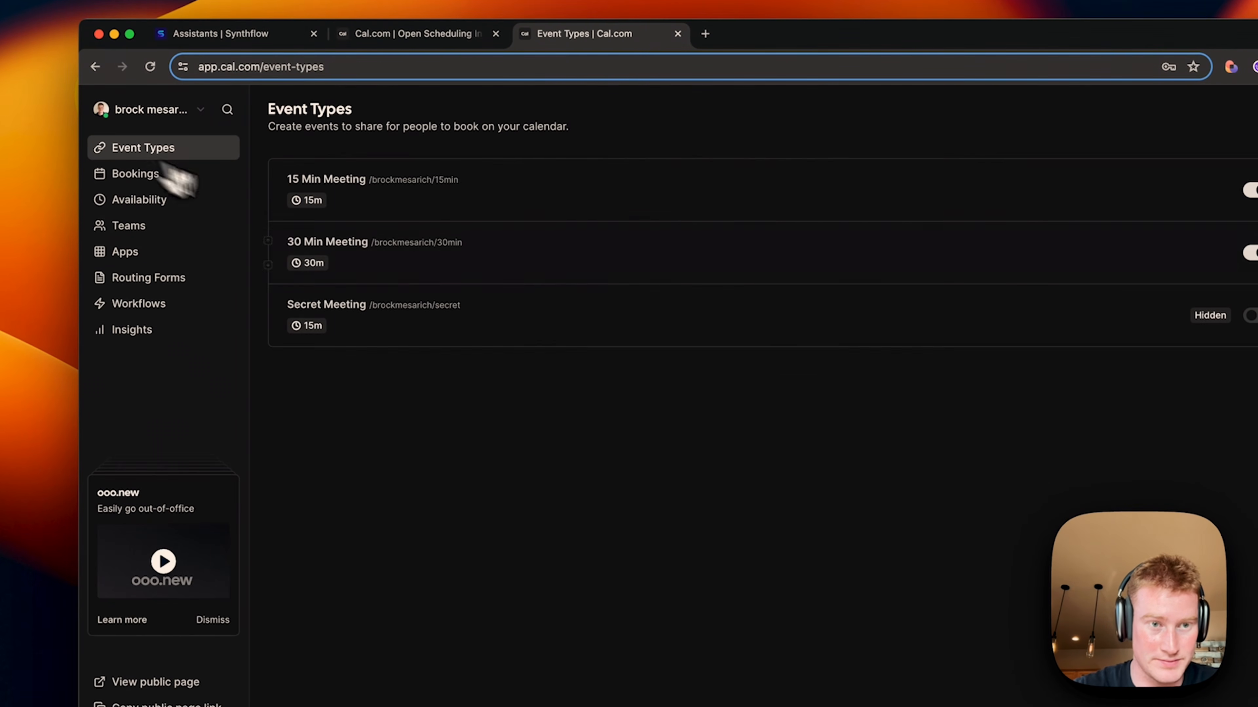
left_click(460, 272)
left_click(358, 76)
double_click(346, 70)
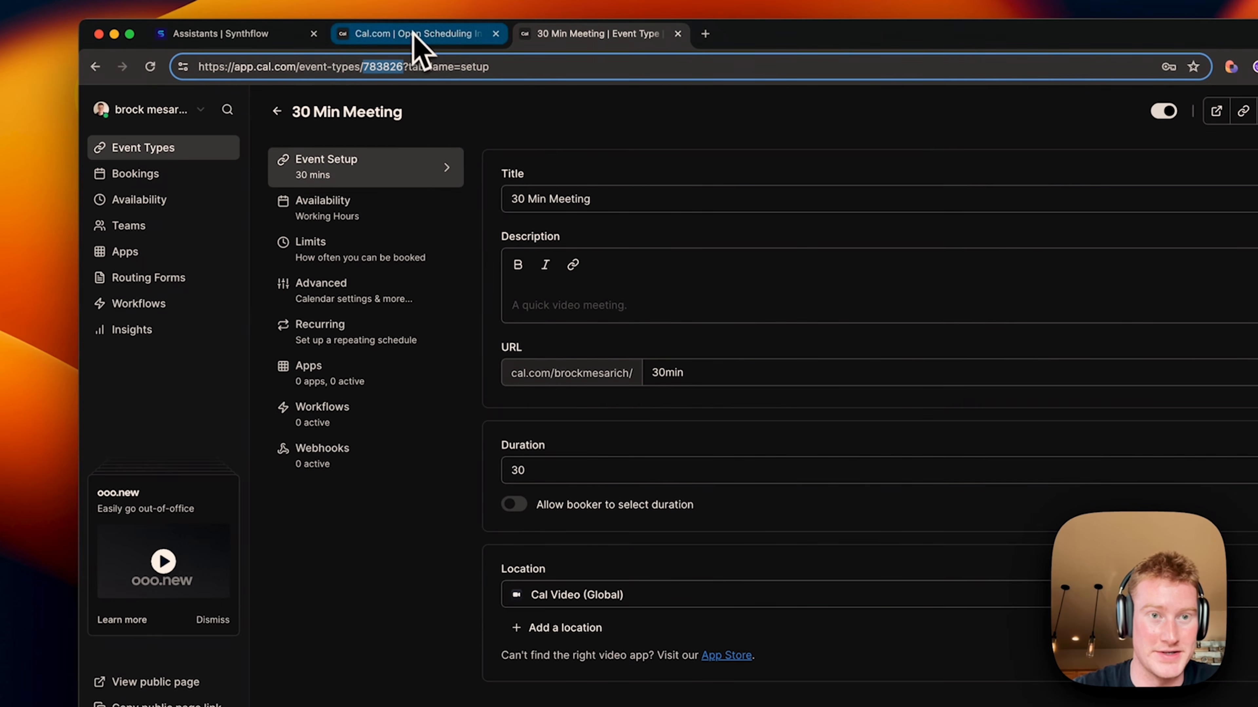
Step: Paste 783826 into Synthflow's Cal event ID field and submit the booking setup
left_click(250, 33)
left_click(545, 349)
key("super+v")
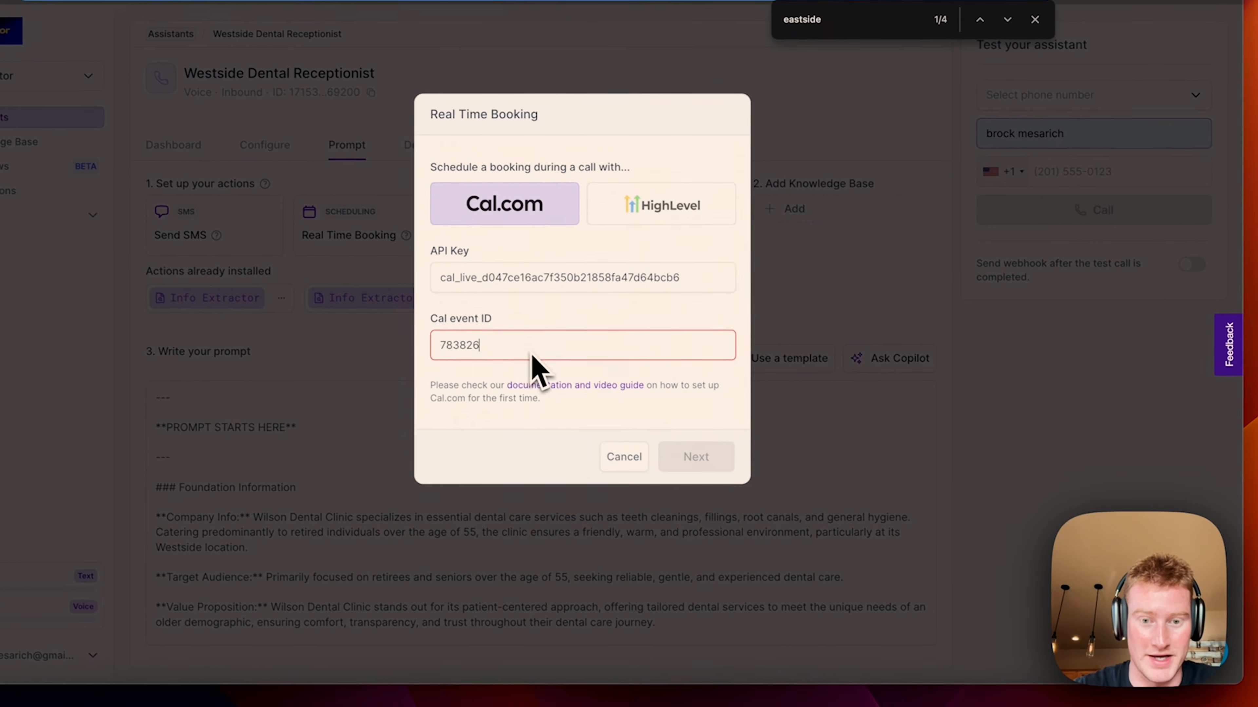
left_click(695, 456)
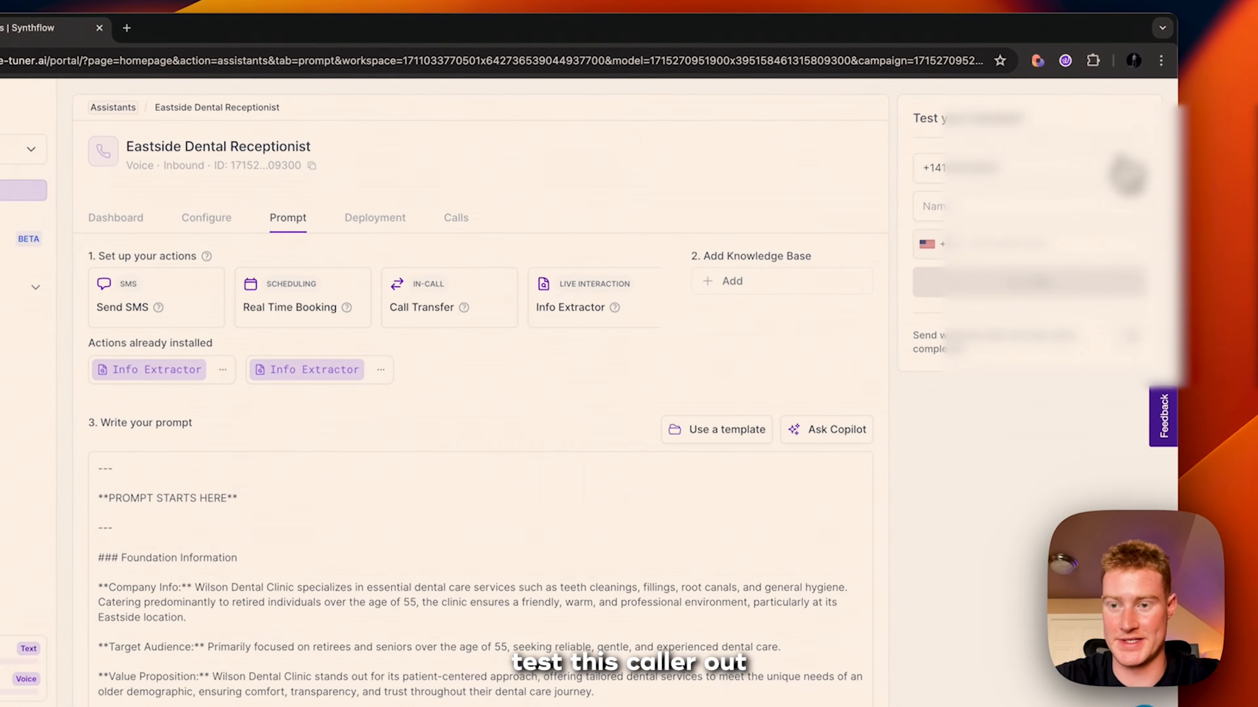
Step: Fill in the test caller's details, call the Eastside Dental Receptionist, and hang up afterwards
left_click(1023, 270)
left_click(1024, 270)
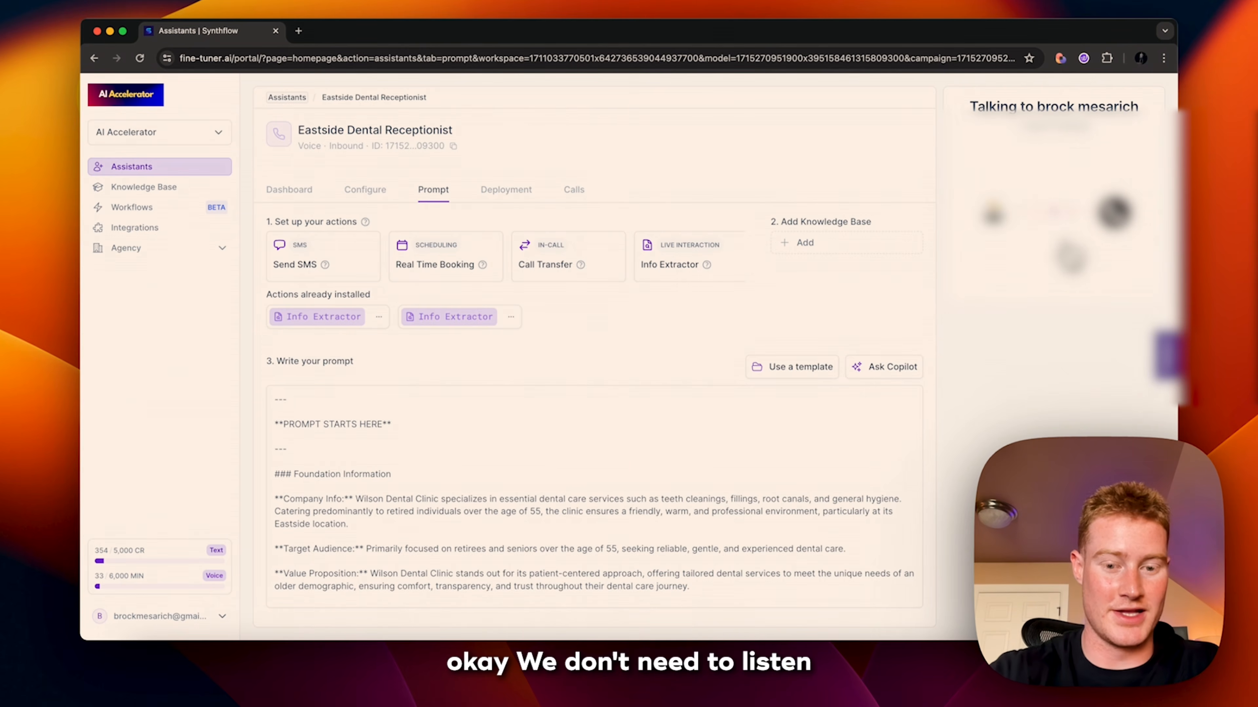
left_click(1067, 248)
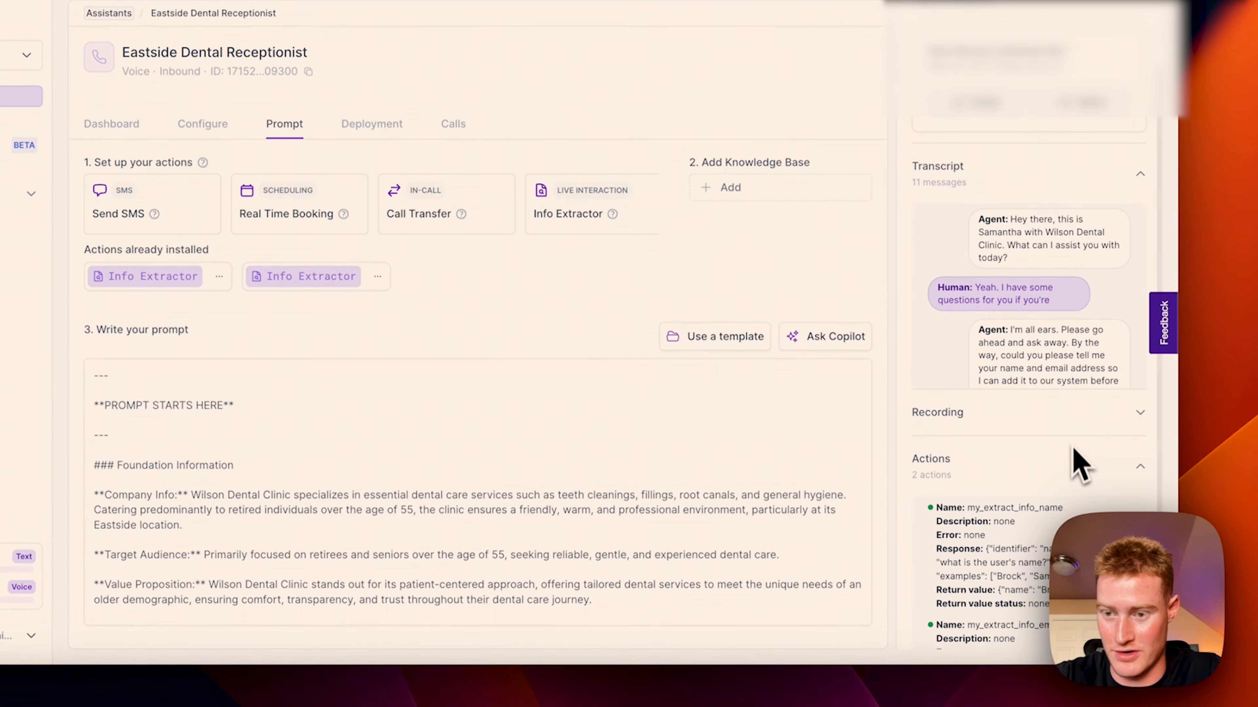
Step: Expand the full call transcript, download it, and close the transcript view
scroll(1080, 461, "up", 2)
scroll(1077, 410, "down", 6)
left_click(1123, 452)
scroll(549, 352, "down", 5)
scroll(522, 343, "up", 5)
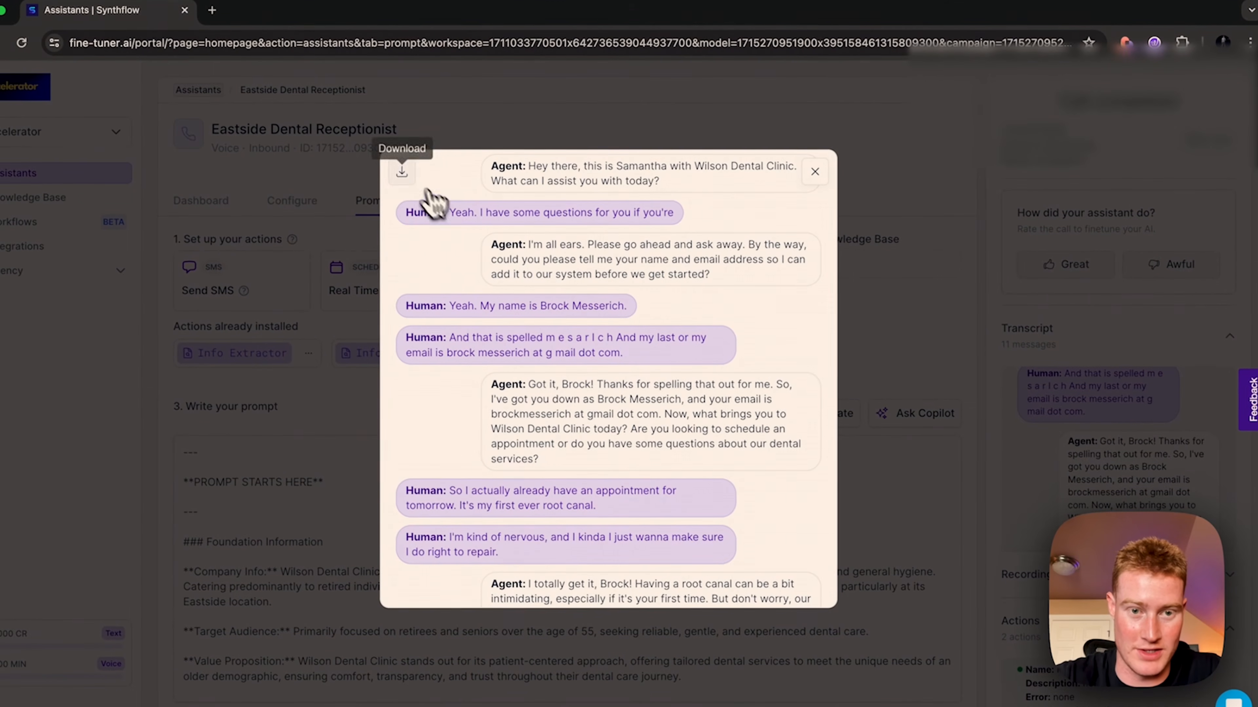
left_click(402, 171)
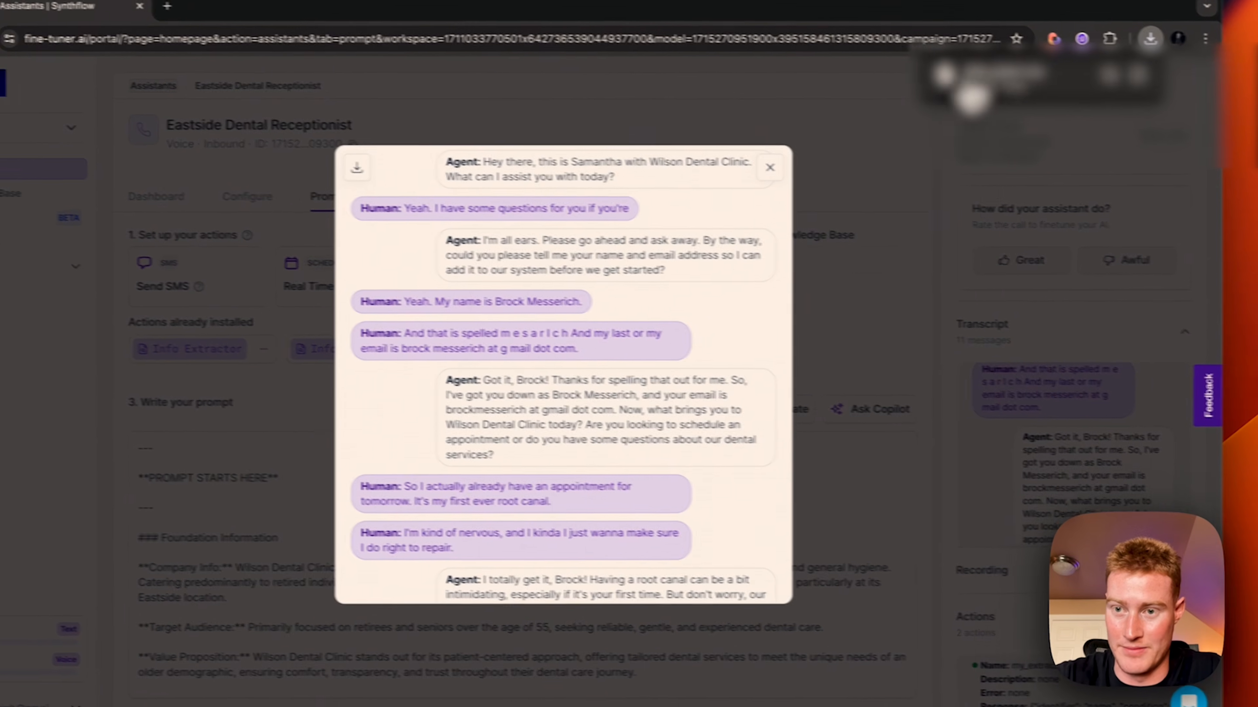
left_click(921, 145)
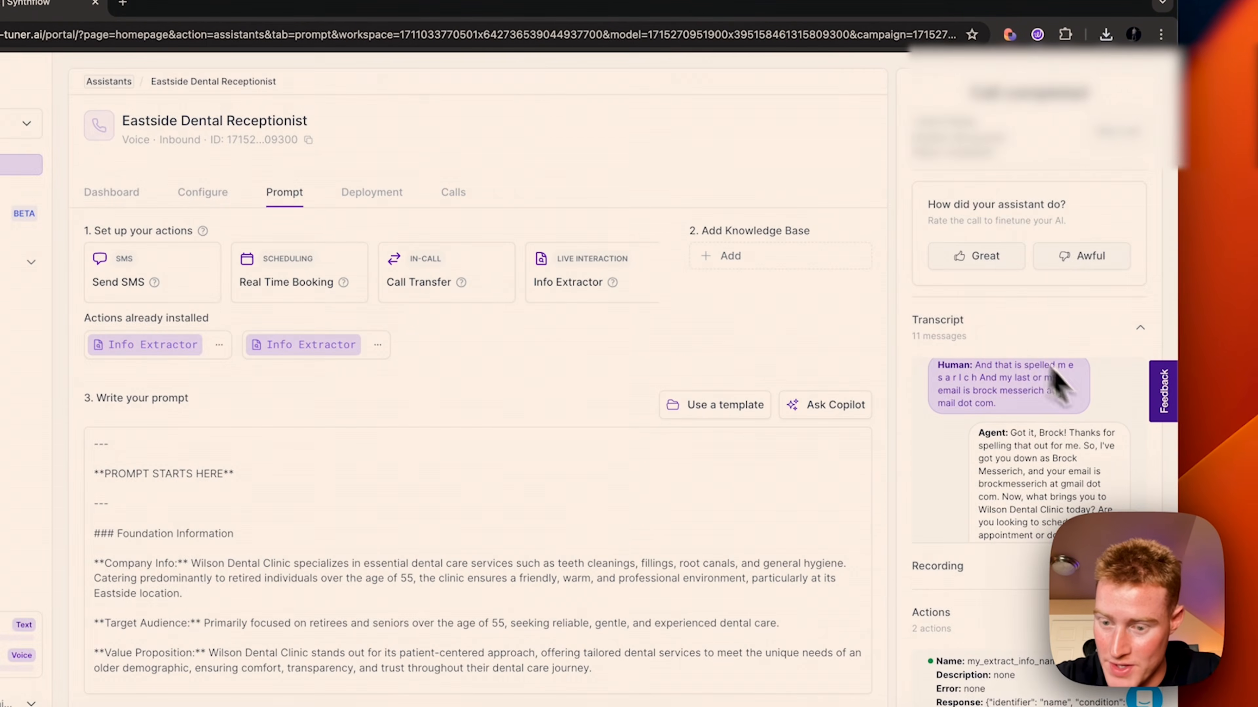
Step: Review the caller name and email captured by the Info Extractors in the call results
scroll(1027, 471, "down", 4)
scroll(1022, 614, "down", 3)
scroll(1045, 666, "down", 2)
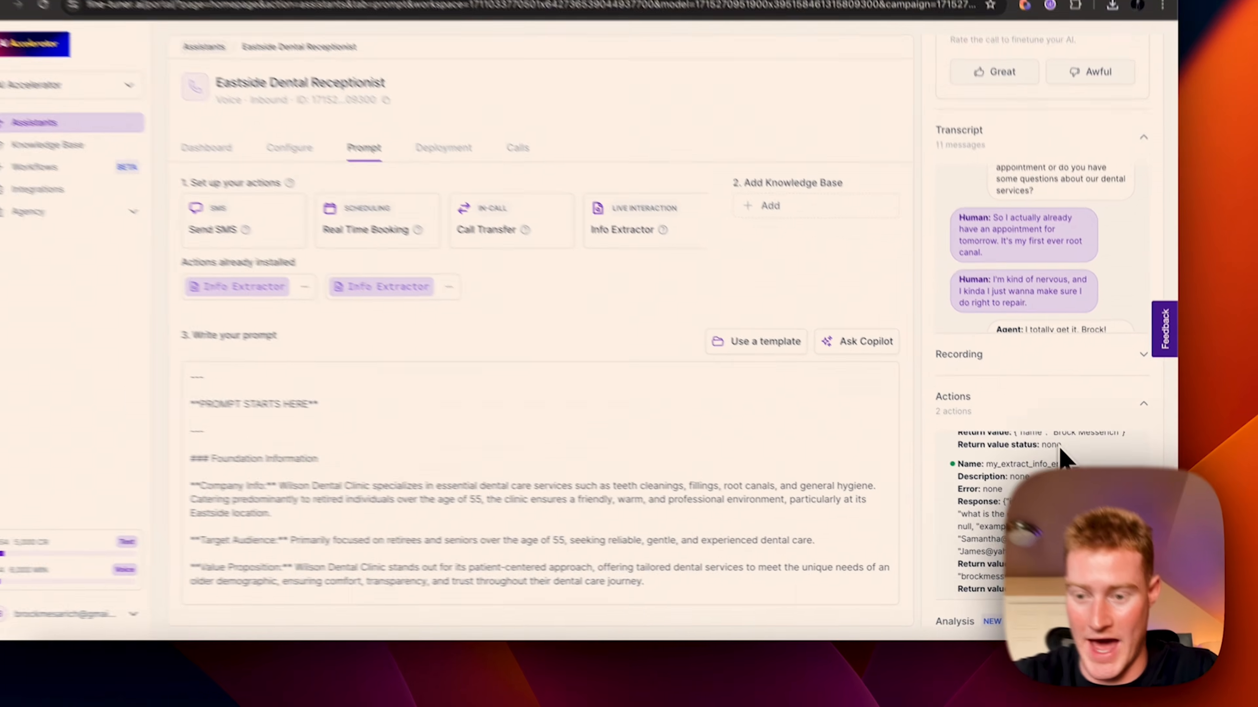
scroll(1057, 448, "up", 2)
scroll(1050, 570, "down", 1)
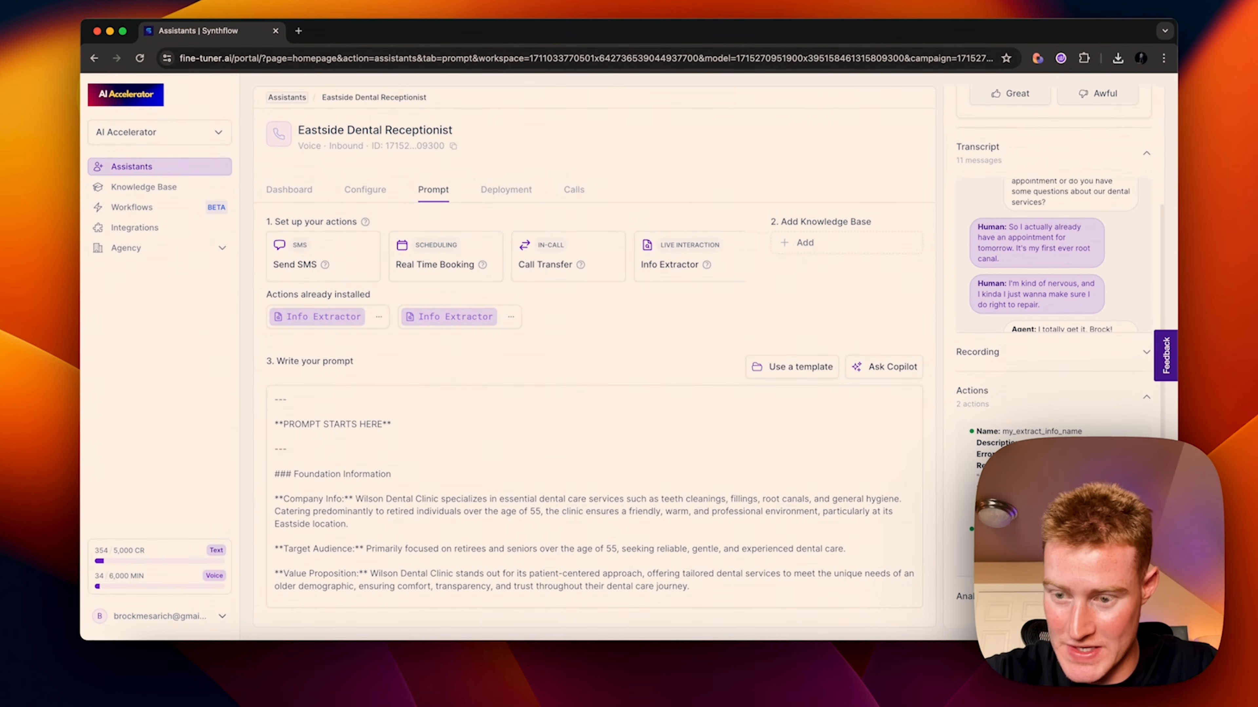
scroll(1050, 501, "down", 1)
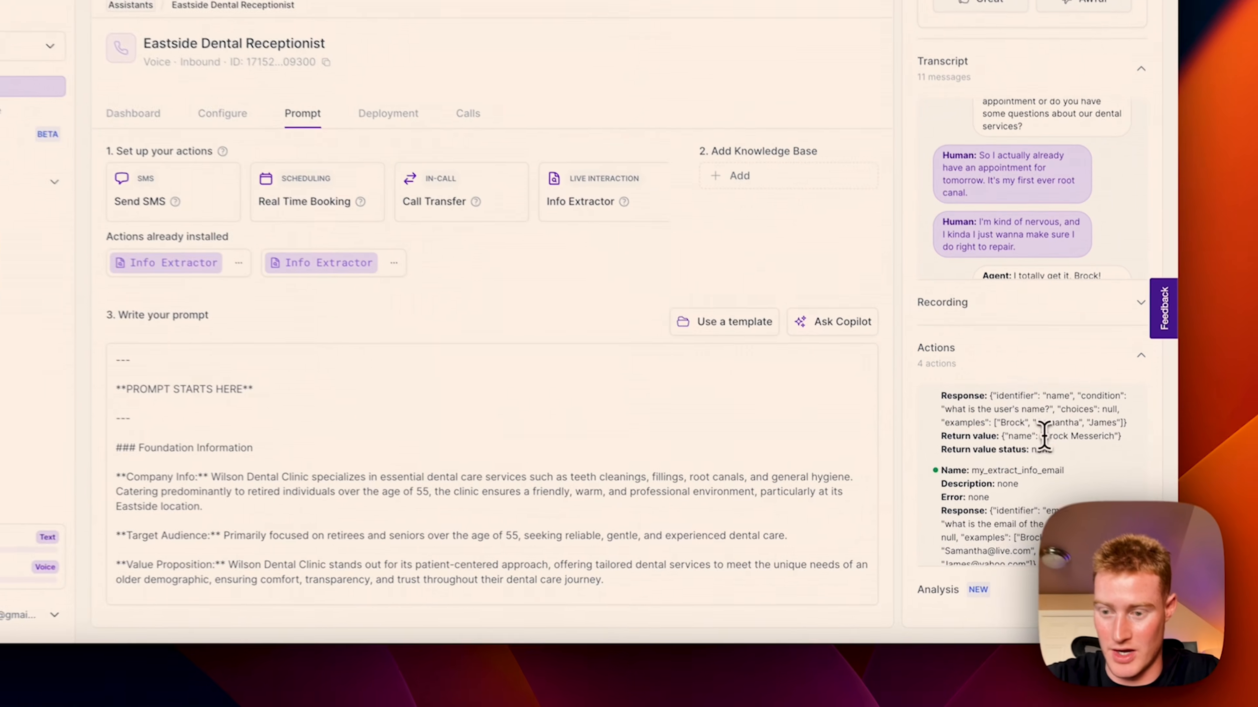
left_click_drag(1065, 464, 1122, 463)
scroll(1034, 435, "down", 4)
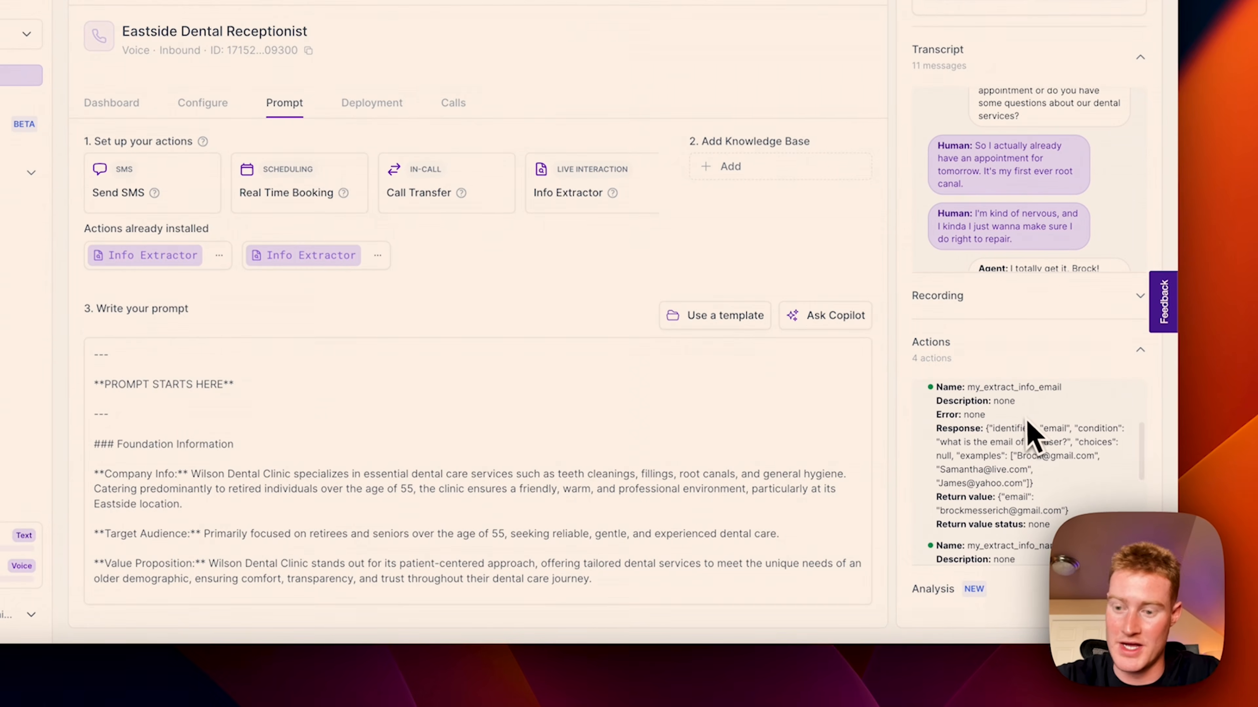
scroll(1026, 422, "down", 2)
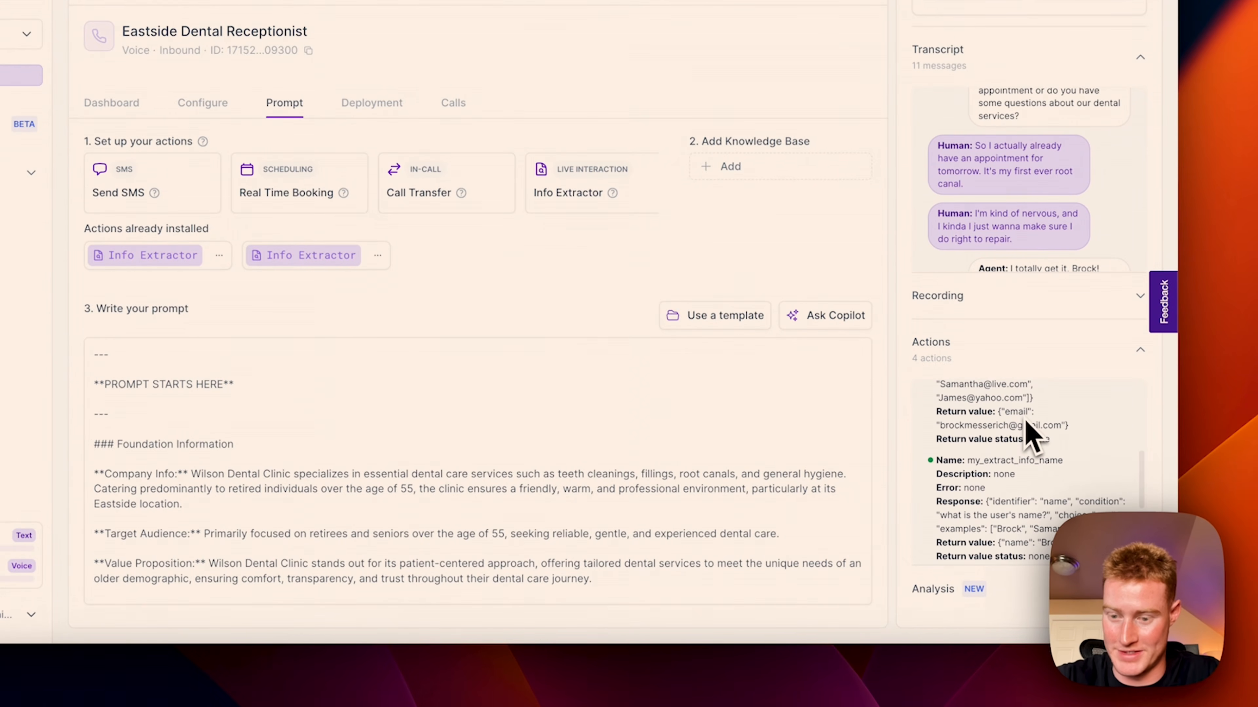
scroll(1024, 427, "up", 3)
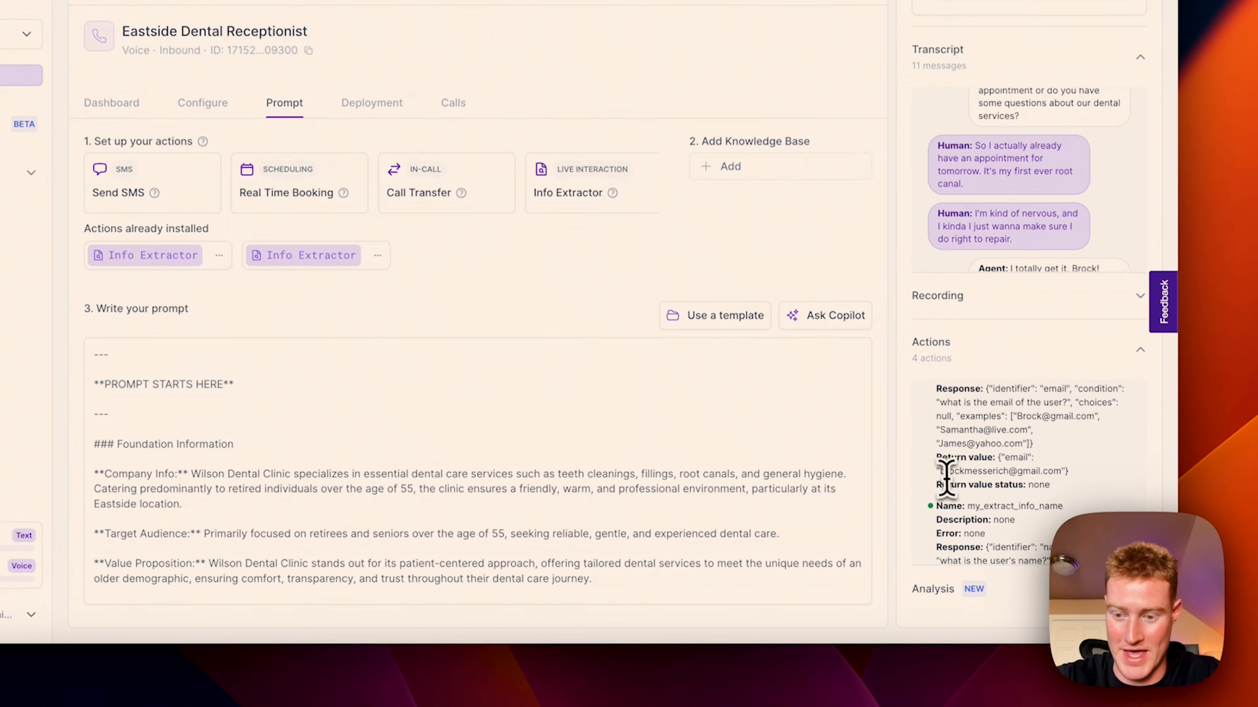
left_click_drag(939, 471, 1052, 471)
scroll(1057, 468, "down", 2)
scroll(1058, 472, "up", 2)
scroll(1062, 486, "down", 2)
scroll(1064, 488, "down", 1)
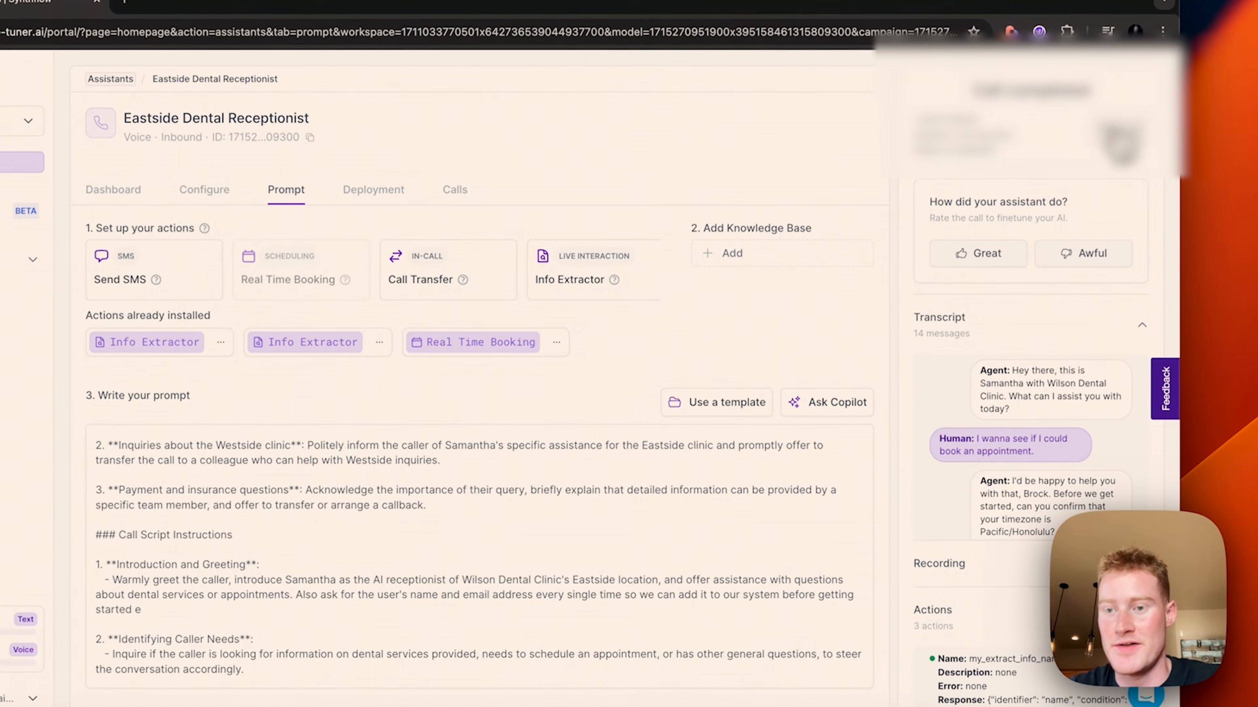
Step: Autofill the Test your assistant form with saved details and place the Eastside test call
left_click(1122, 140)
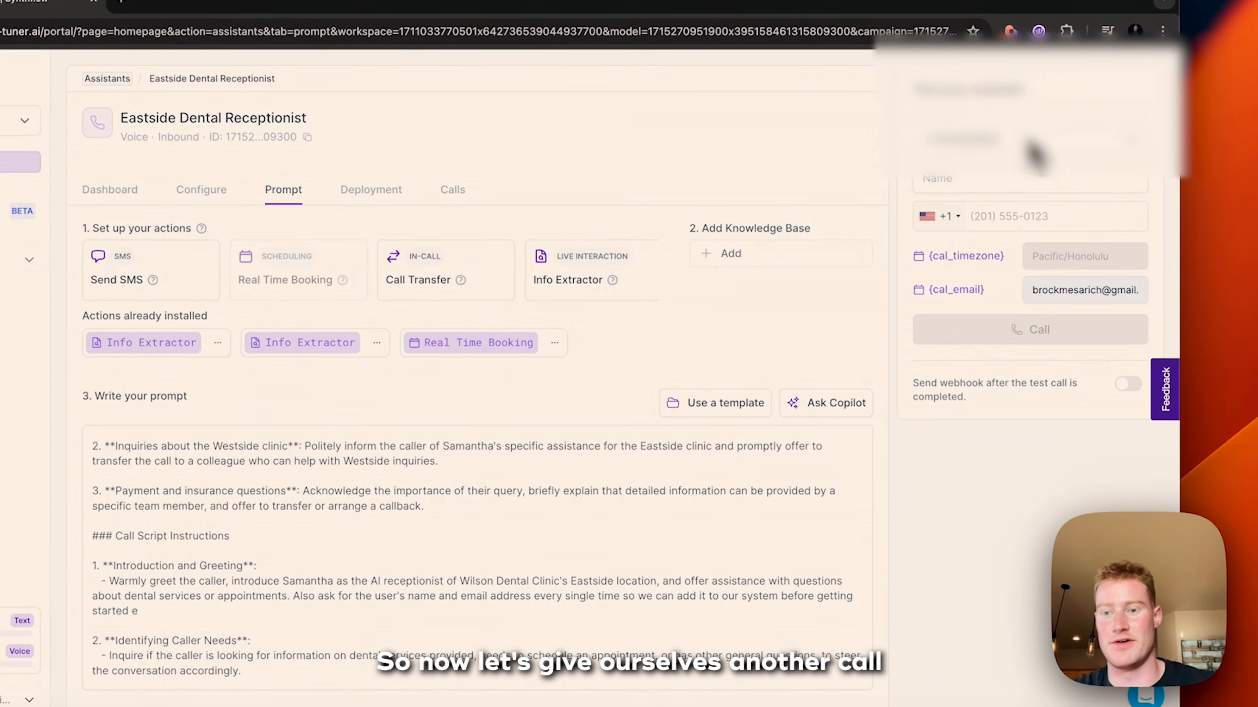
left_click(1001, 173)
left_click(1030, 233)
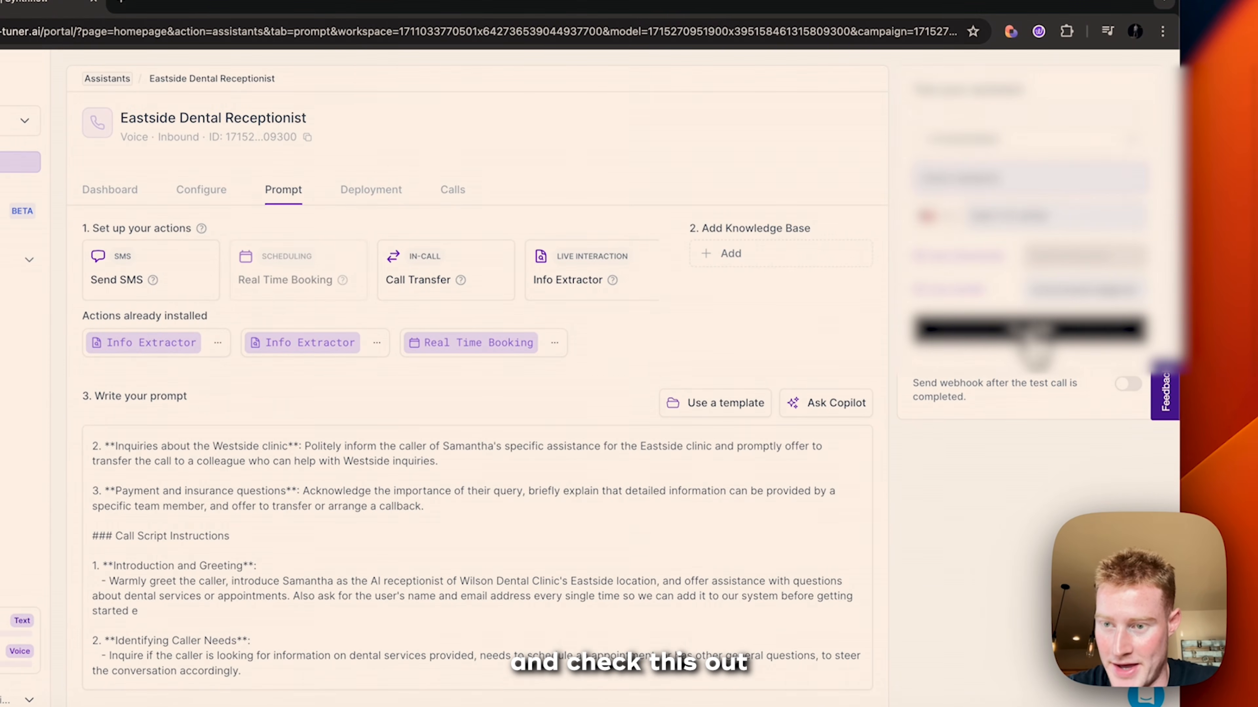
left_click(1035, 347)
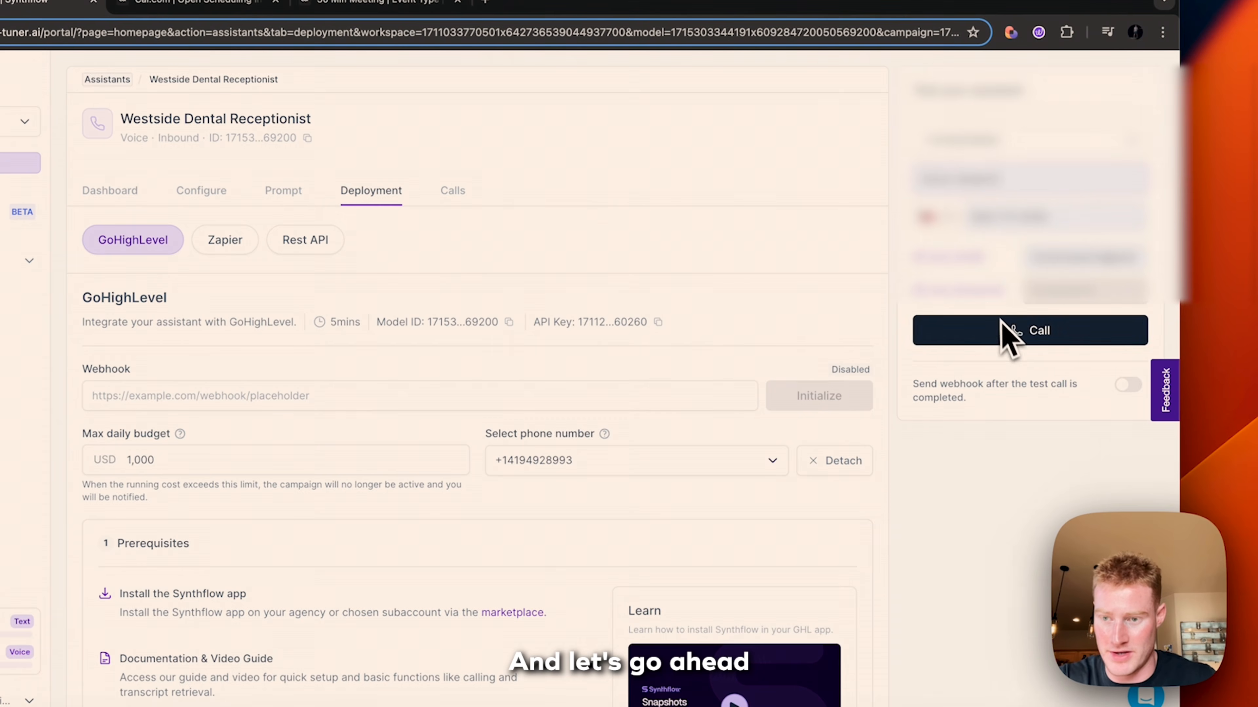
Step: Place the Westside receptionist test call and end it when finished
left_click(1008, 338)
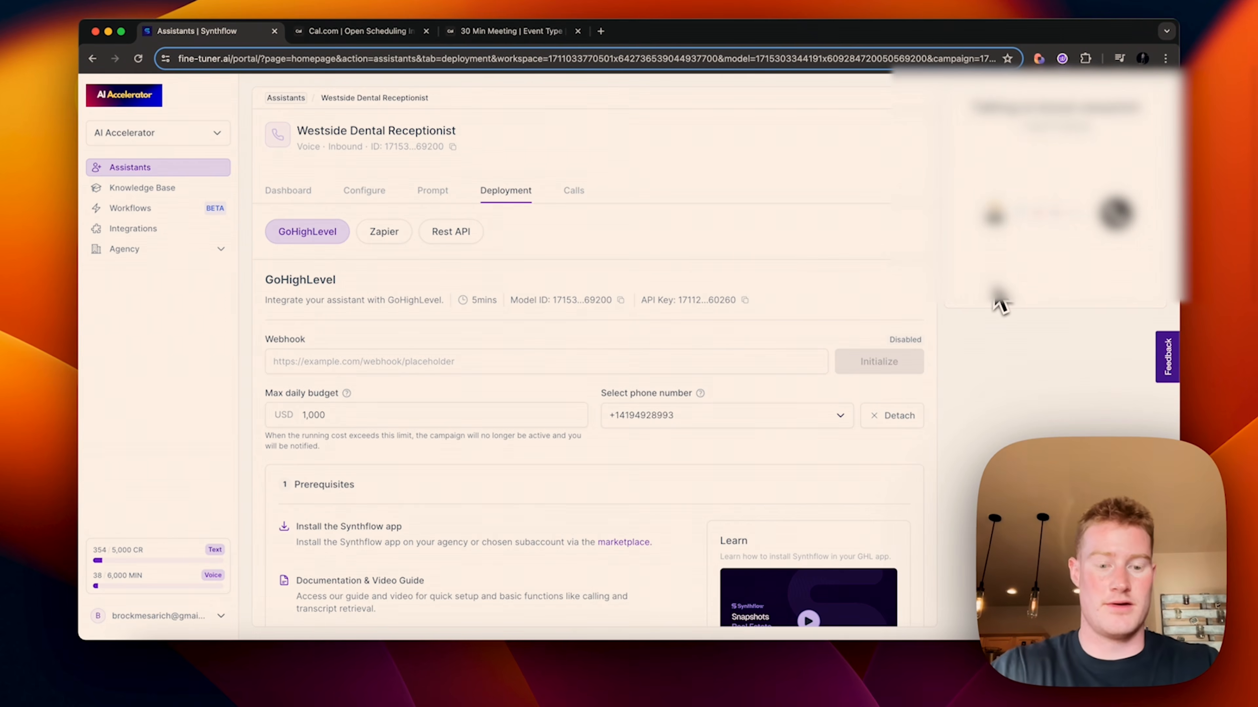
left_click(995, 294)
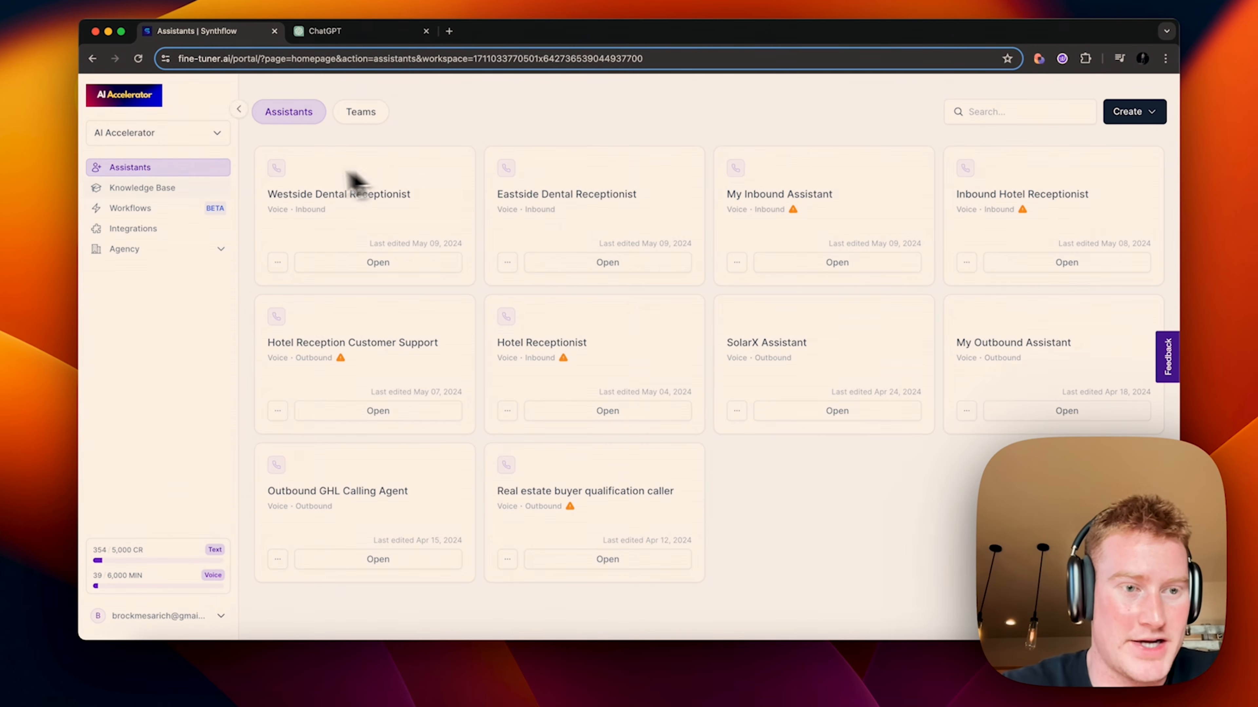
Step: Create an inbound assistant named 'Wilson Dental Accountant Receptionist'
left_click(1133, 111)
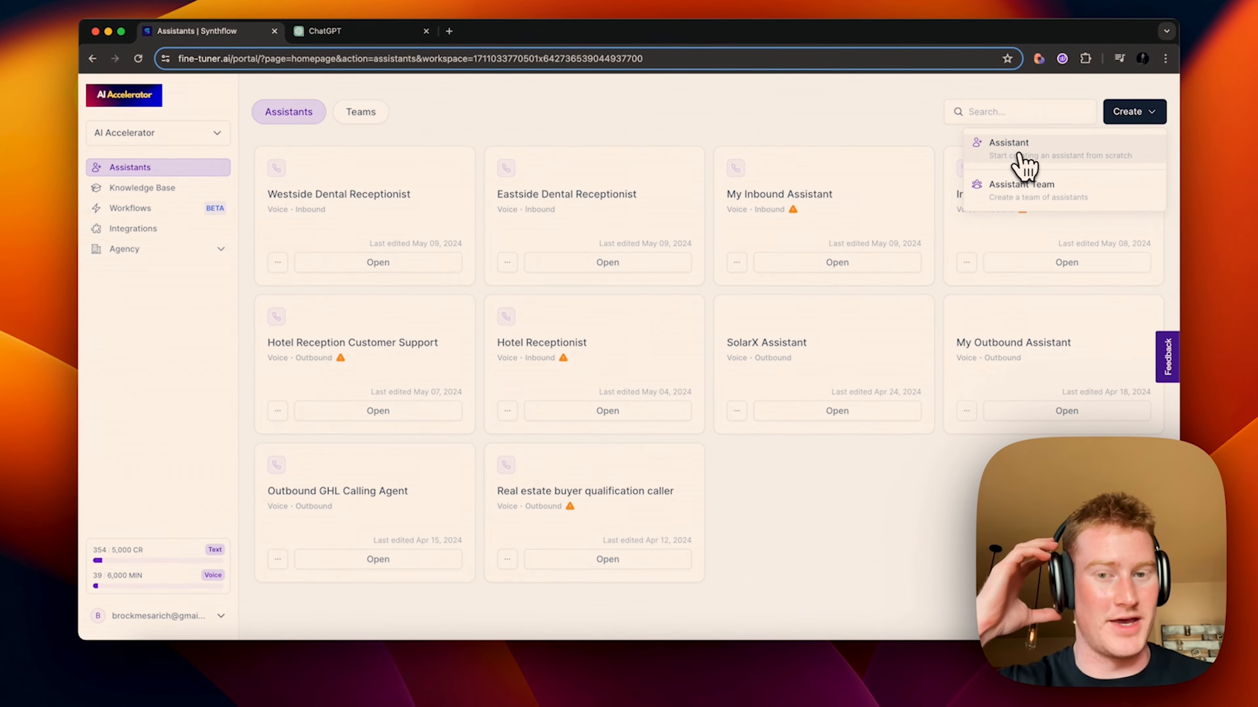
left_click(1023, 157)
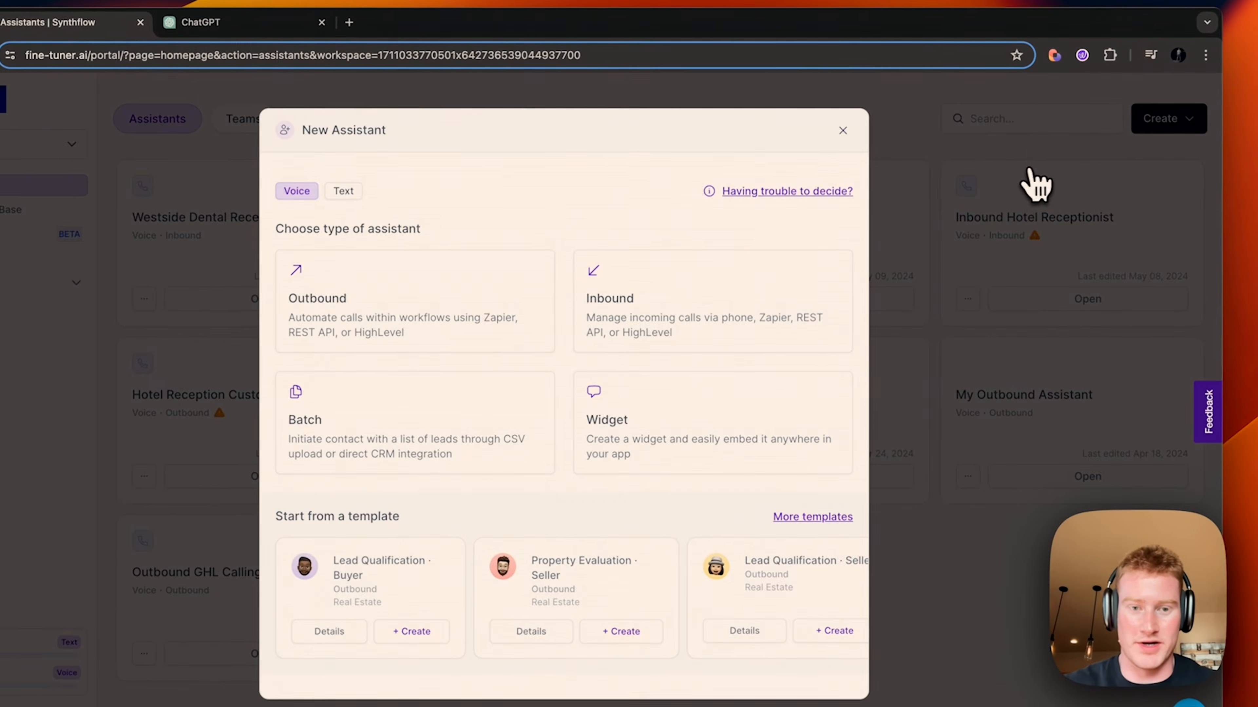
left_click(789, 268)
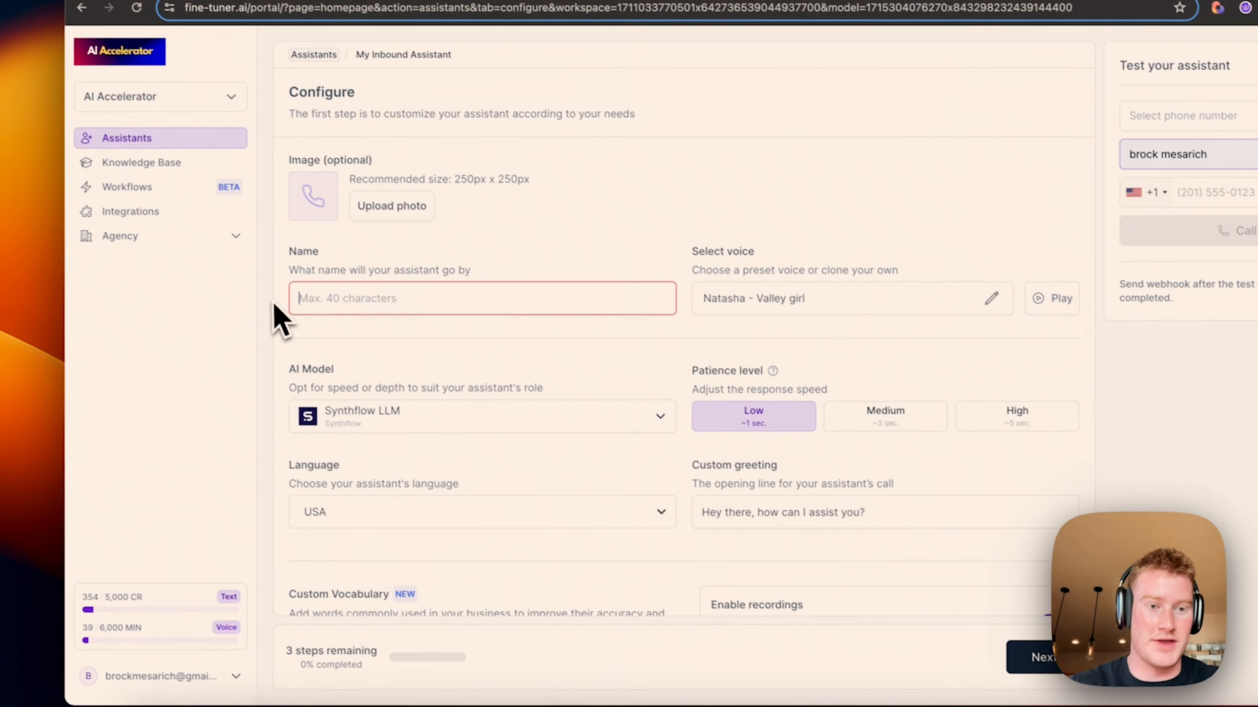
type("Wilson Dental")
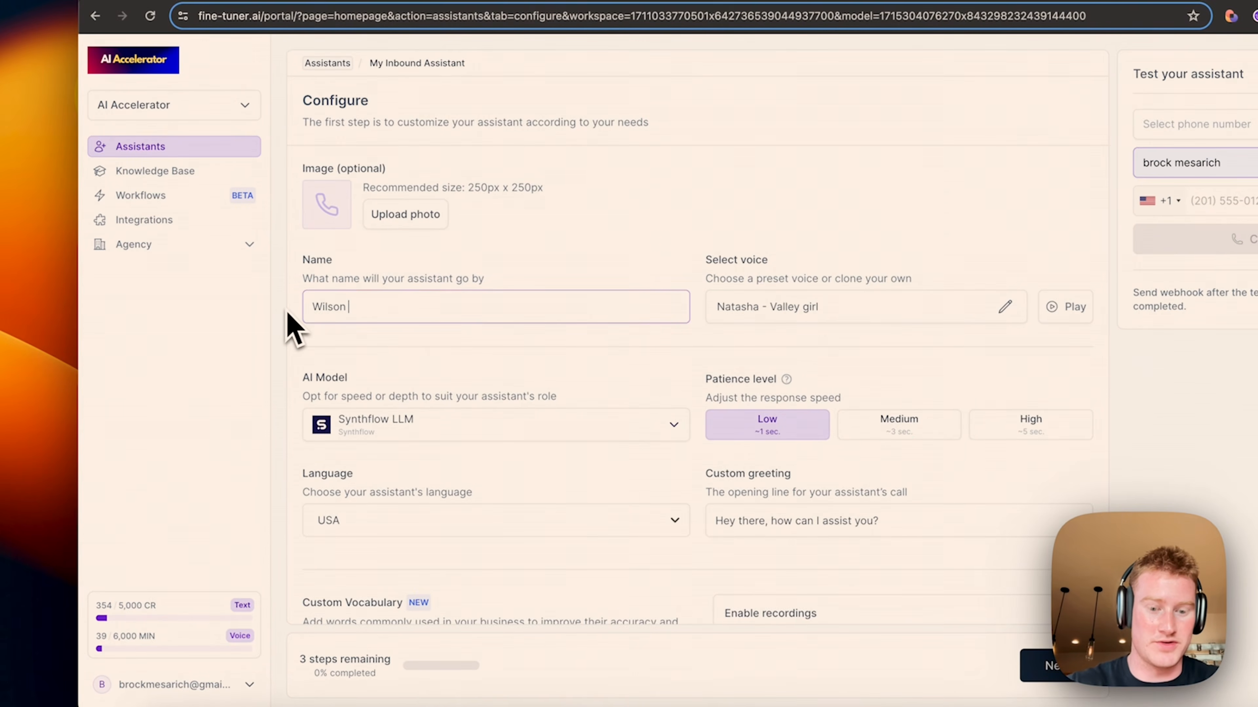
type(" Pay")
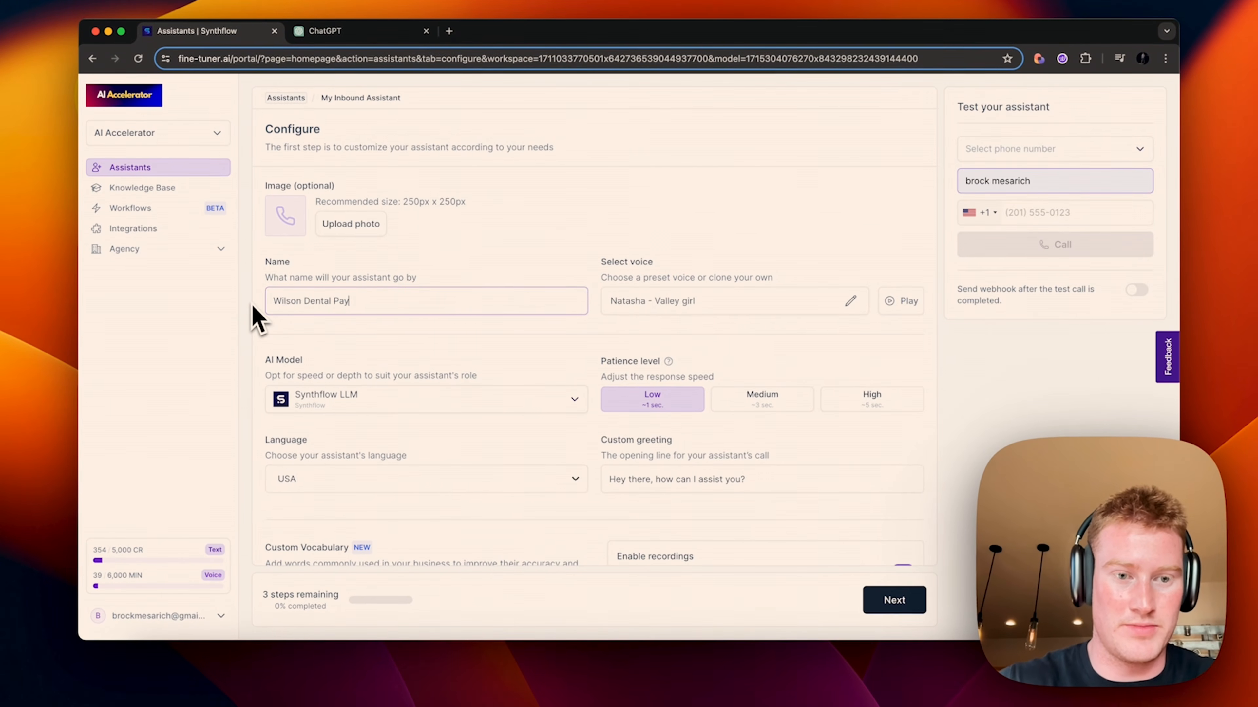
type("ment Assis")
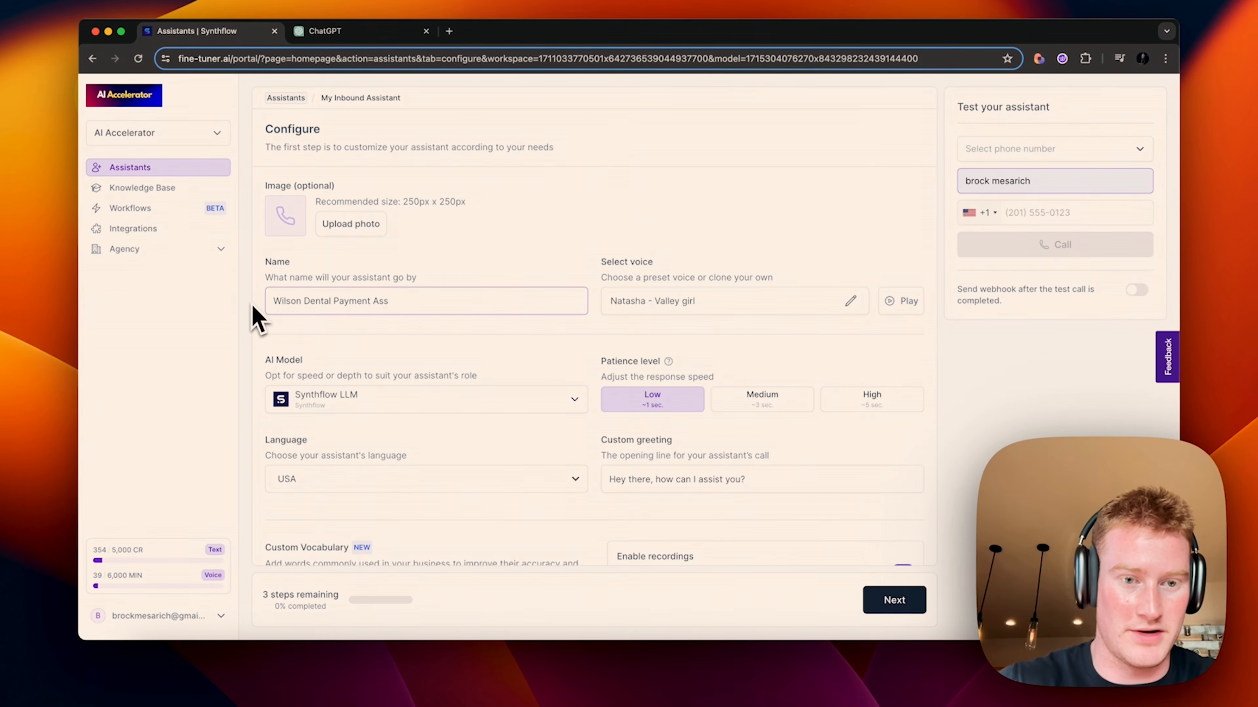
key("BackSpace")
key("BackSpace")
key("BackSpace")
key("BackSpace")
key("BackSpace")
key("BackSpace")
type("Acc")
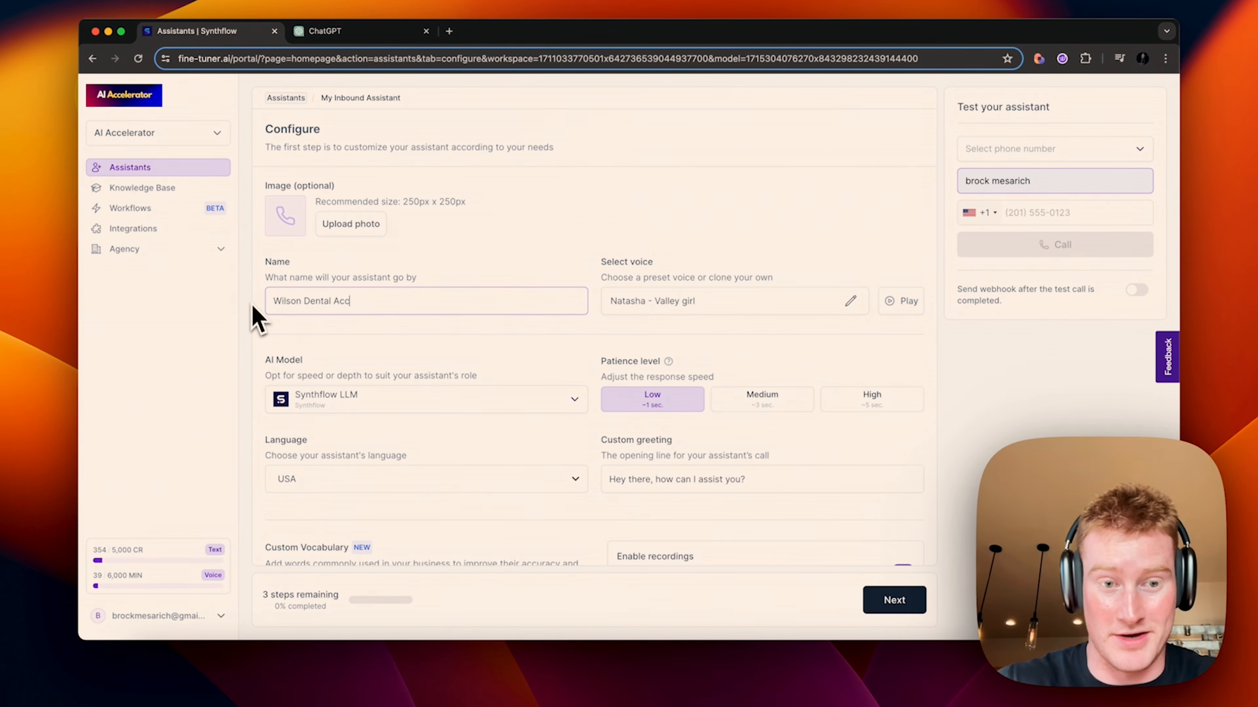
type("ountant Rec")
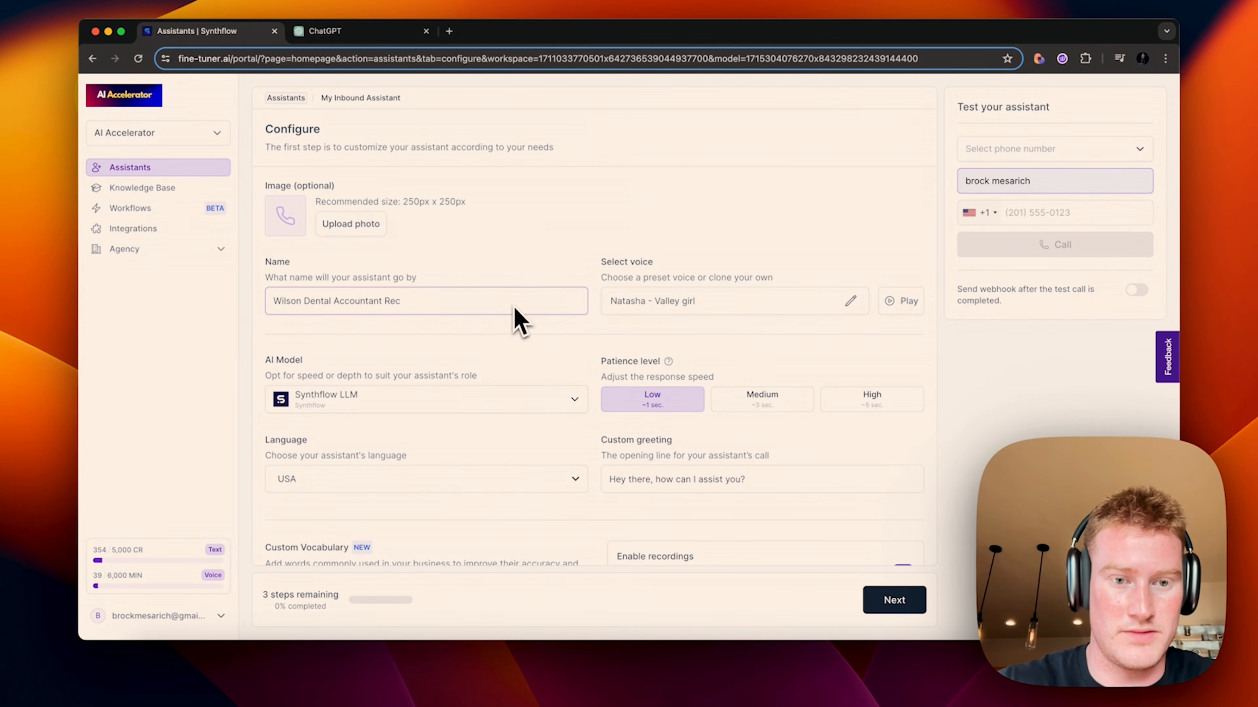
type("eptionist")
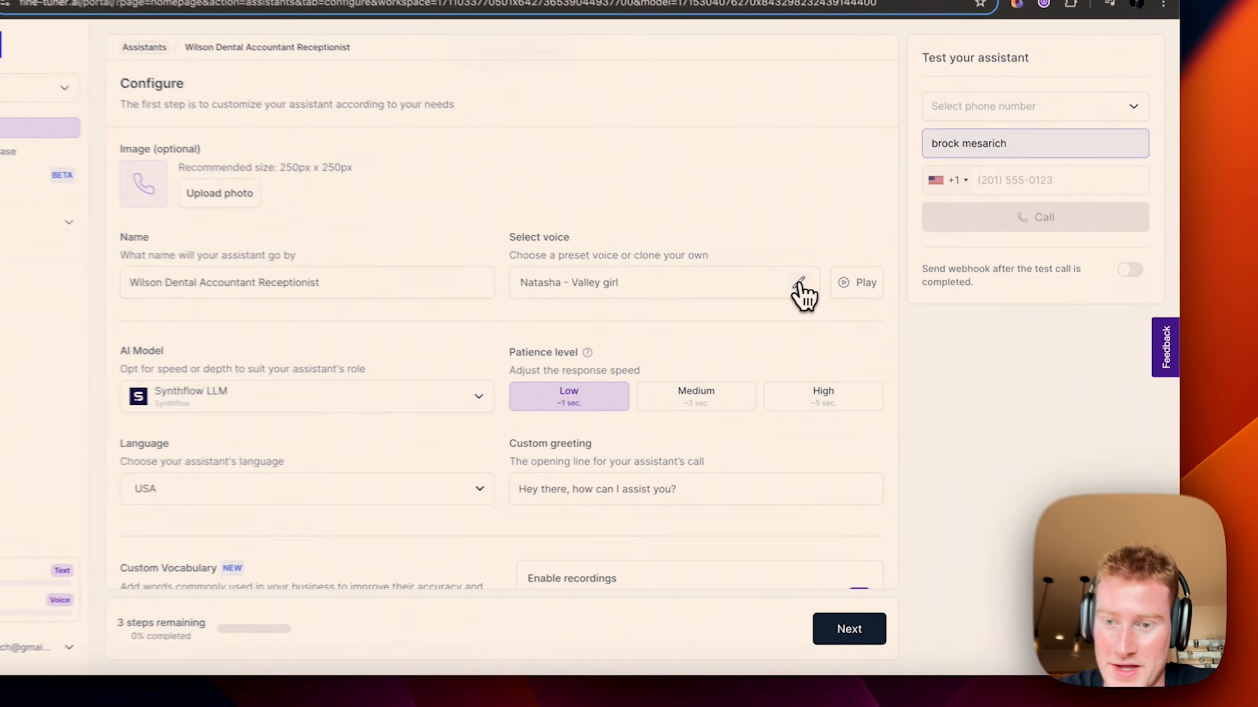
left_click(850, 300)
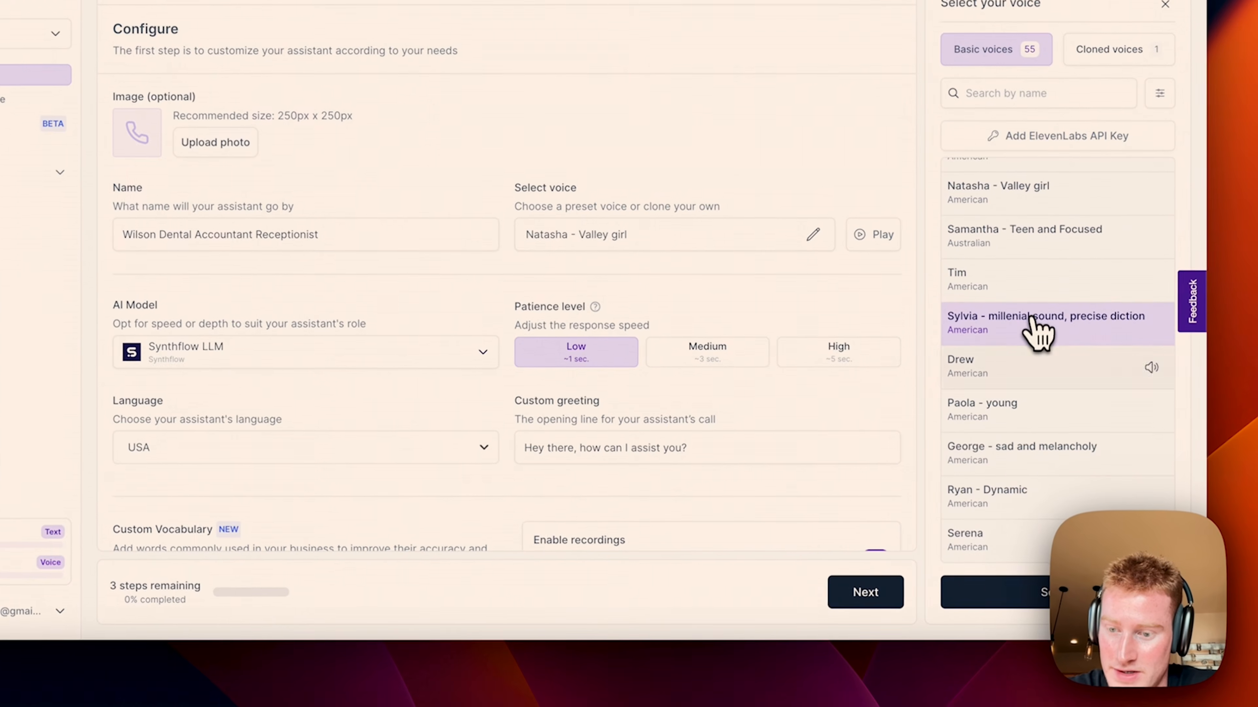
Step: Switch the voice to Serena and rewrite the greeting as Serena from Wilson Dental offering payment-processing help
left_click(983, 562)
left_click(965, 595)
left_click_drag(696, 449, 574, 448)
key("BackSpace")
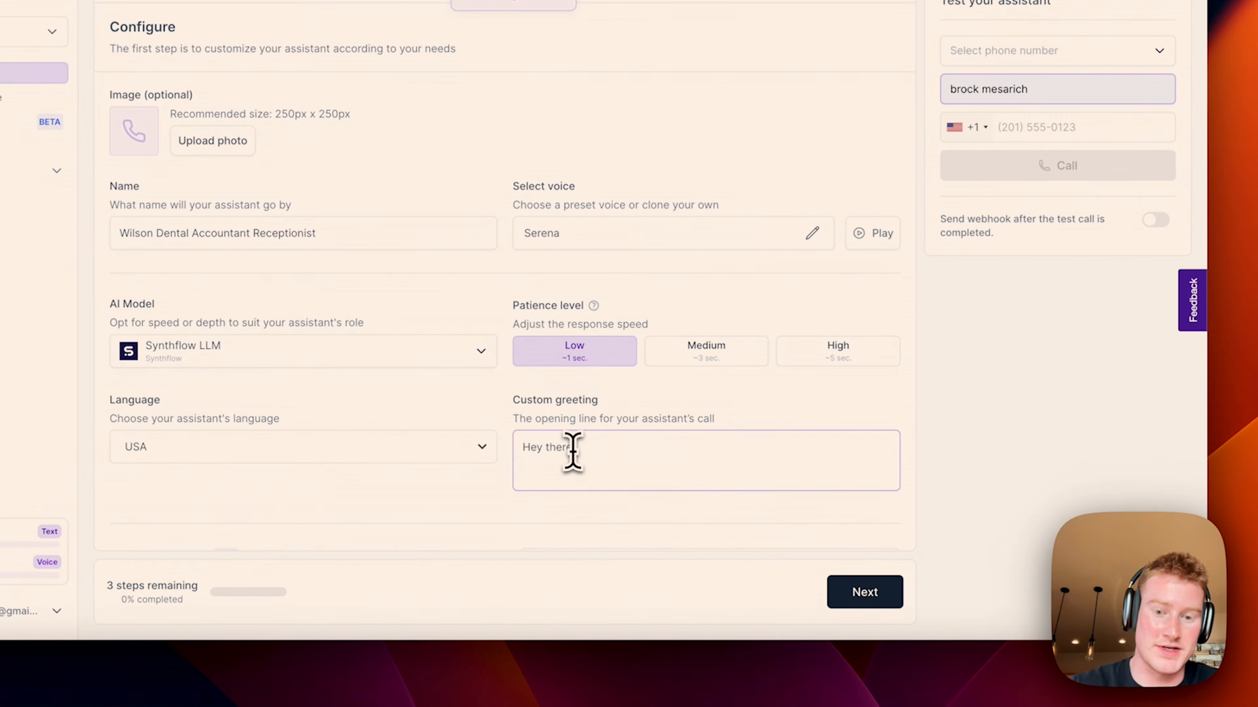
type("this is ")
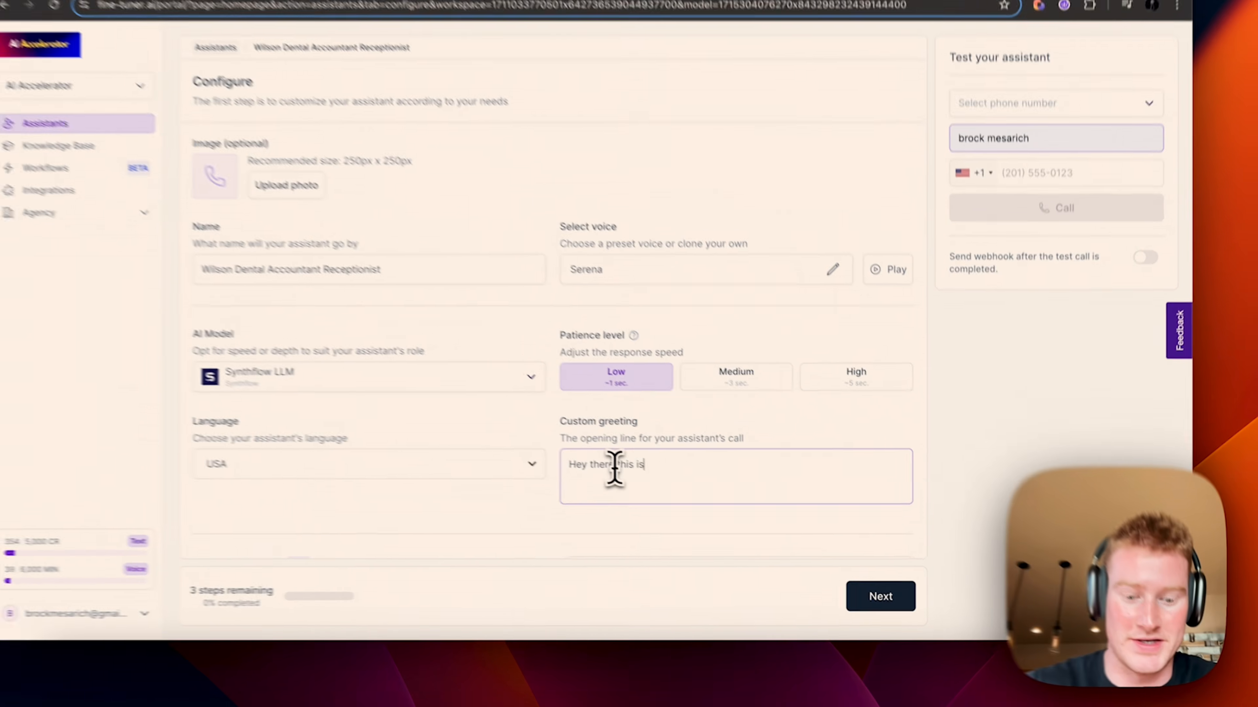
type("Serena ")
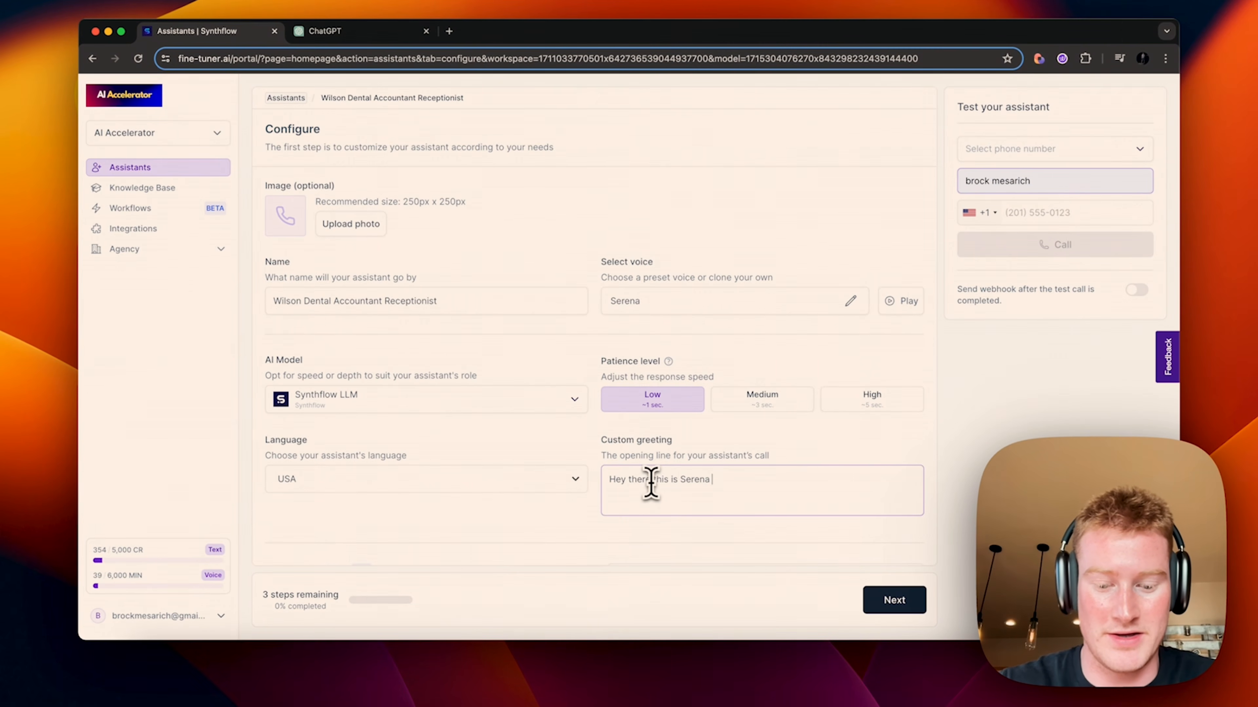
type("with Wilson ")
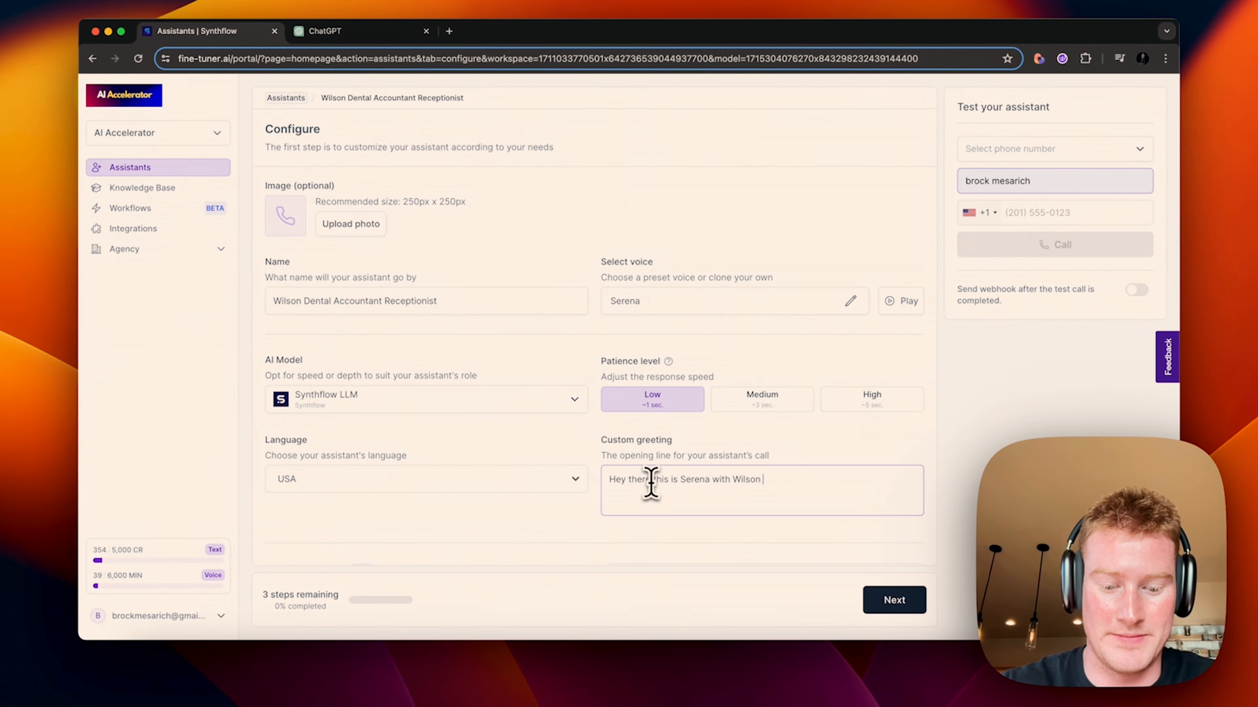
type("Dental. I am")
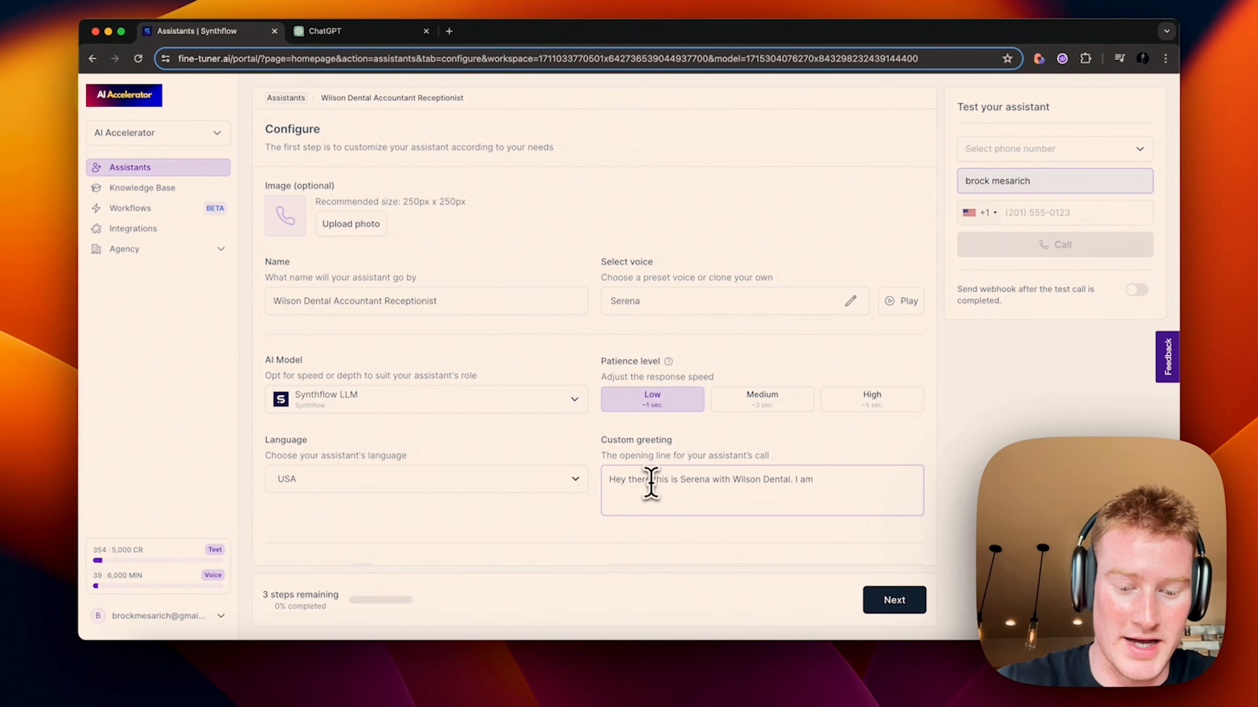
type(" here ot help")
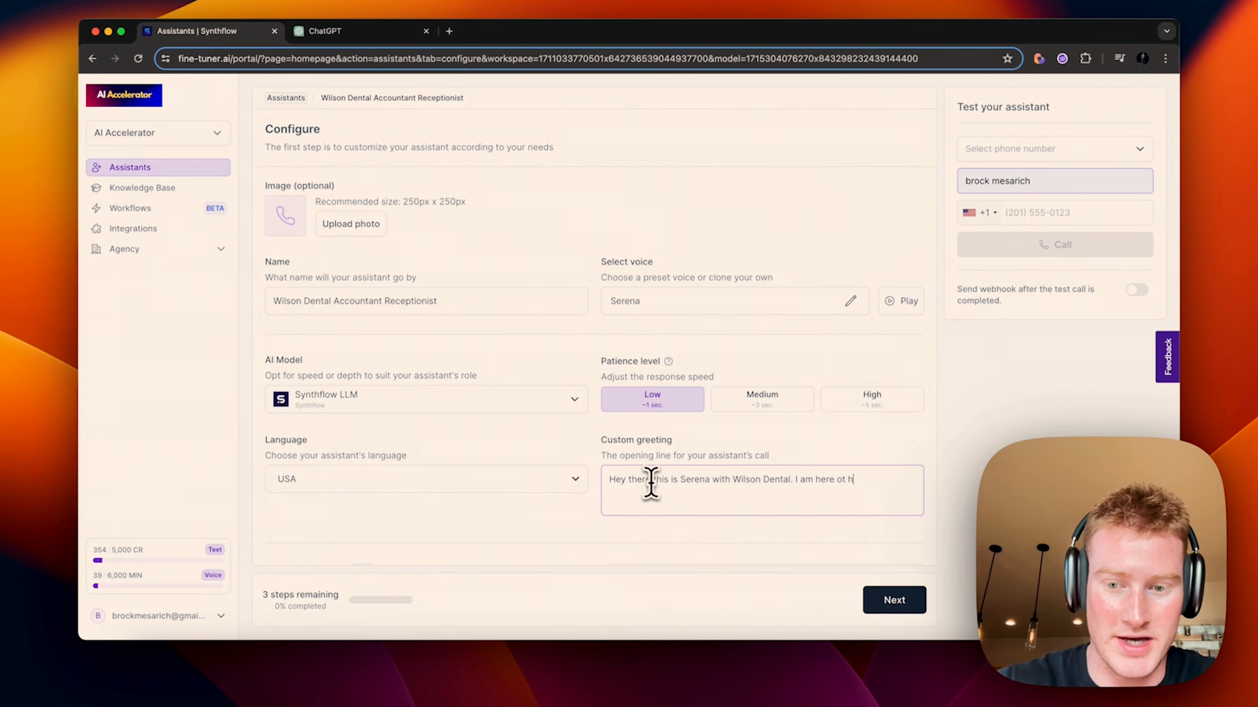
key("BackSpace")
key("BackSpace")
key("BackSpace")
key("BackSpace")
key("BackSpace")
key("BackSpace")
key("BackSpace")
type("to you with a")
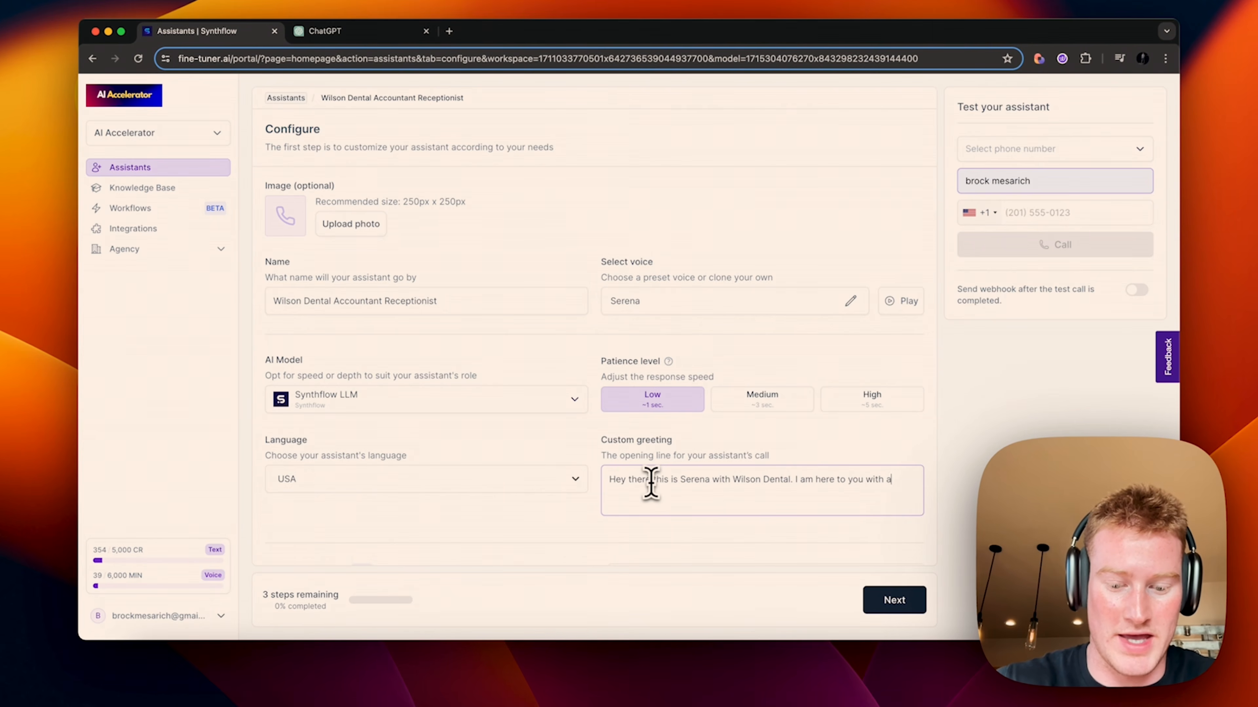
type("ny of your pa")
type("yment processing questions. What can I help you with?")
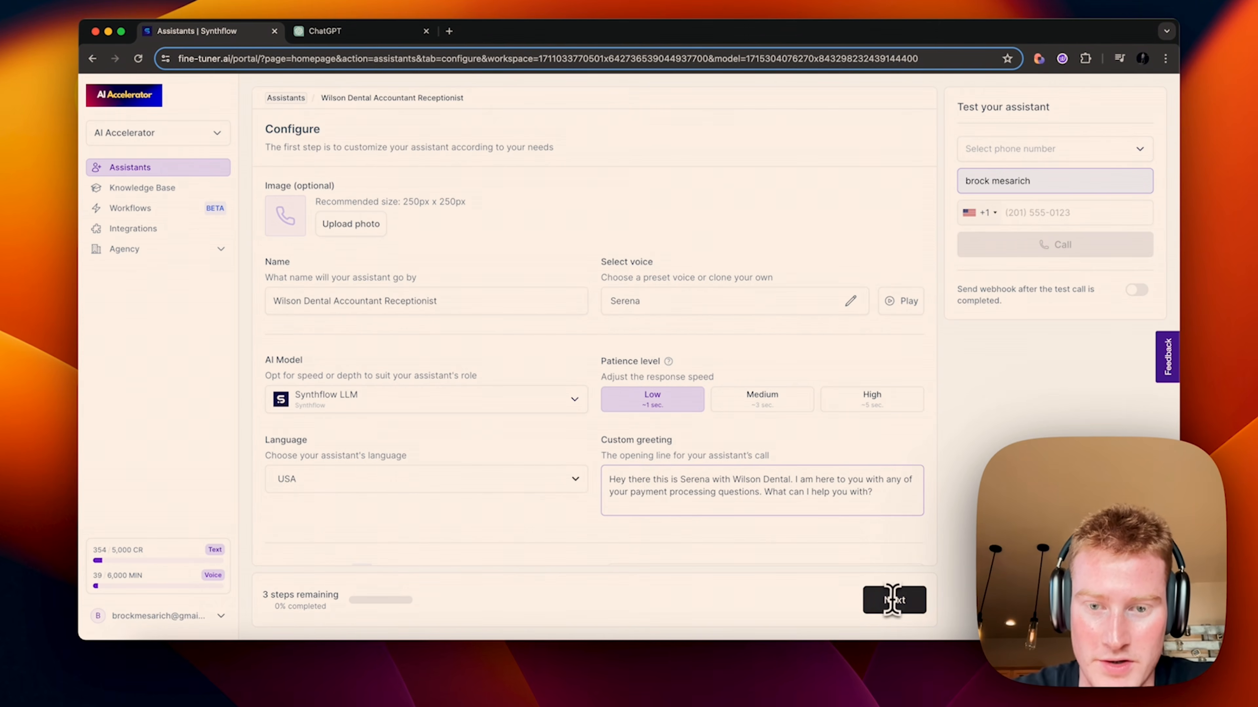
scroll(441, 435, "down", 3)
scroll(437, 438, "up", 3)
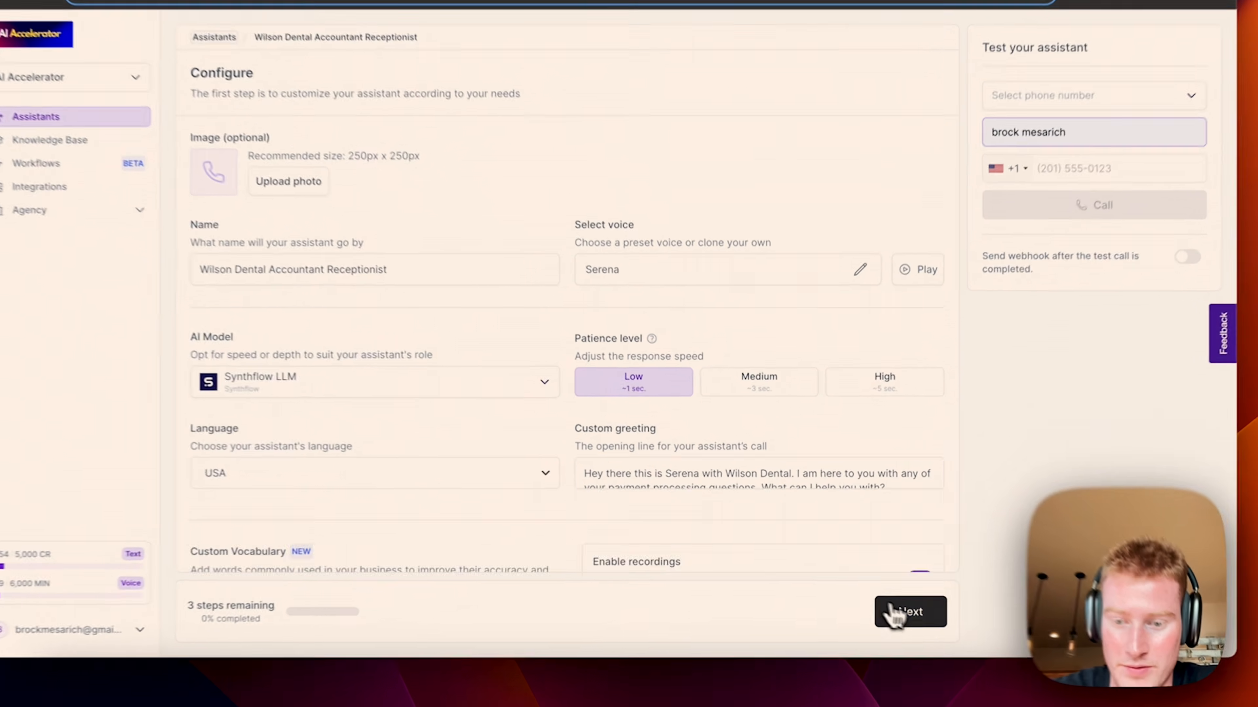
left_click(894, 600)
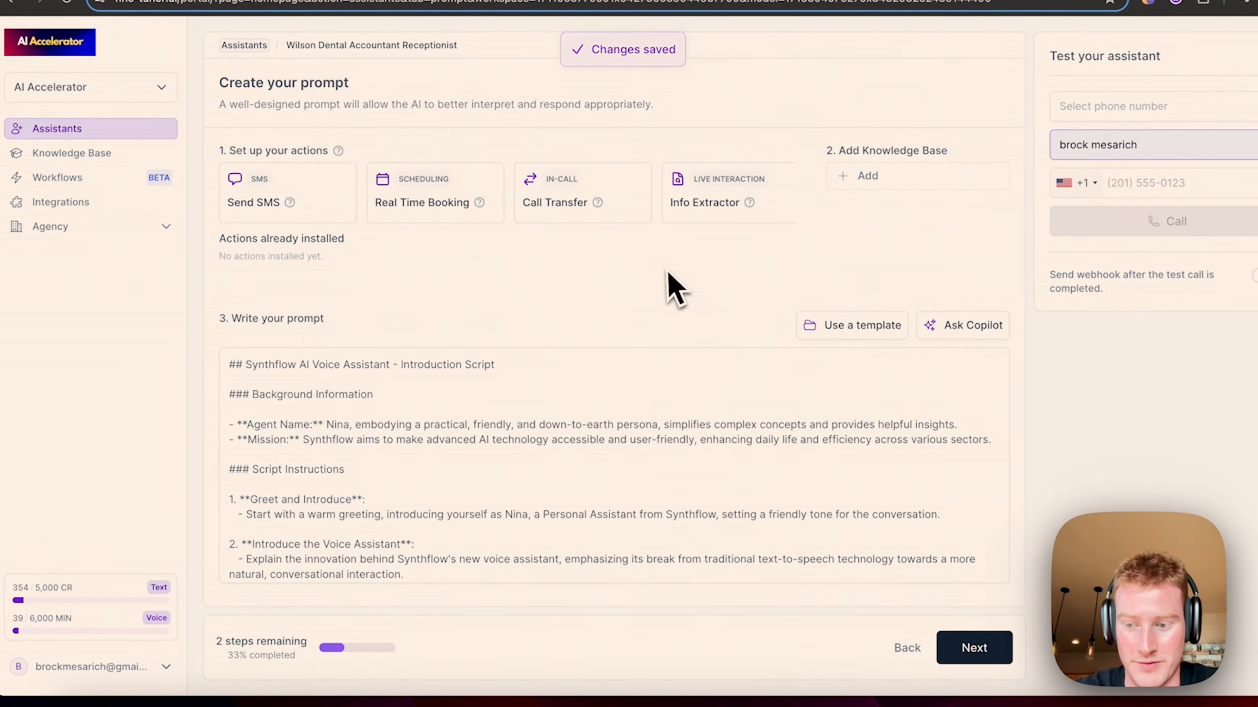
Step: Ask Copilot for a Wilson Dental receptionist prompt that only helps with accounting questions
left_click(963, 325)
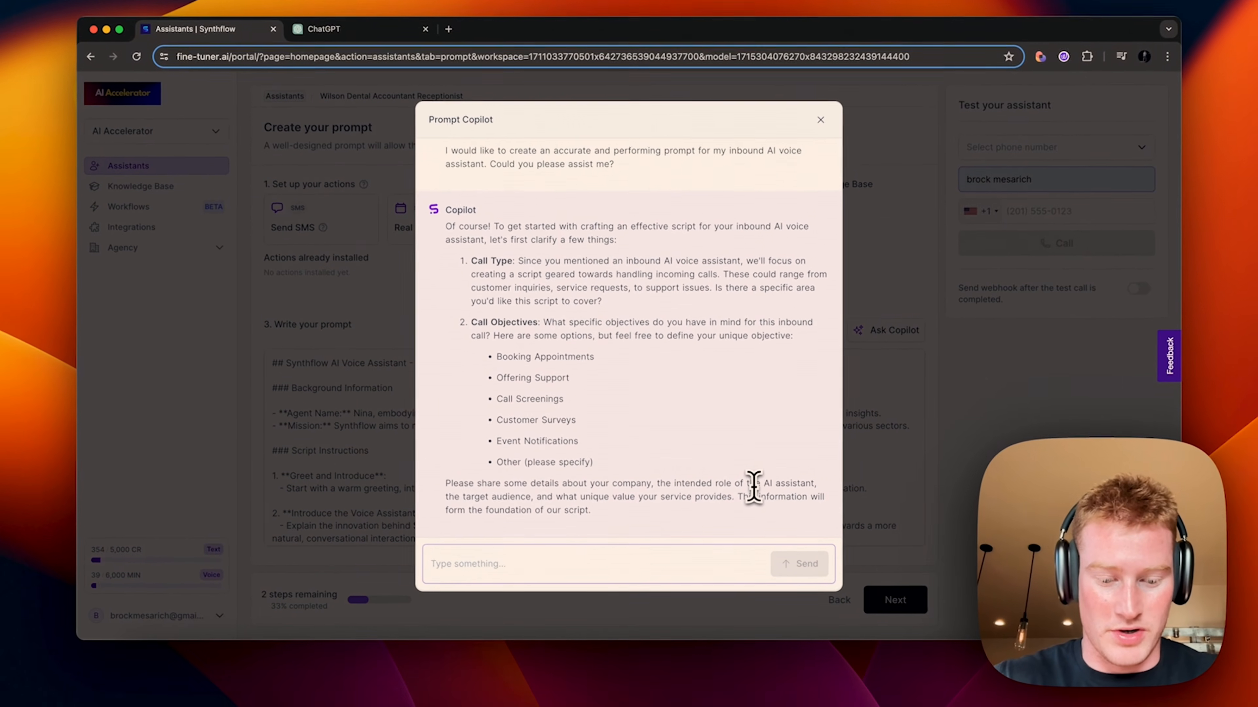
type("Y")
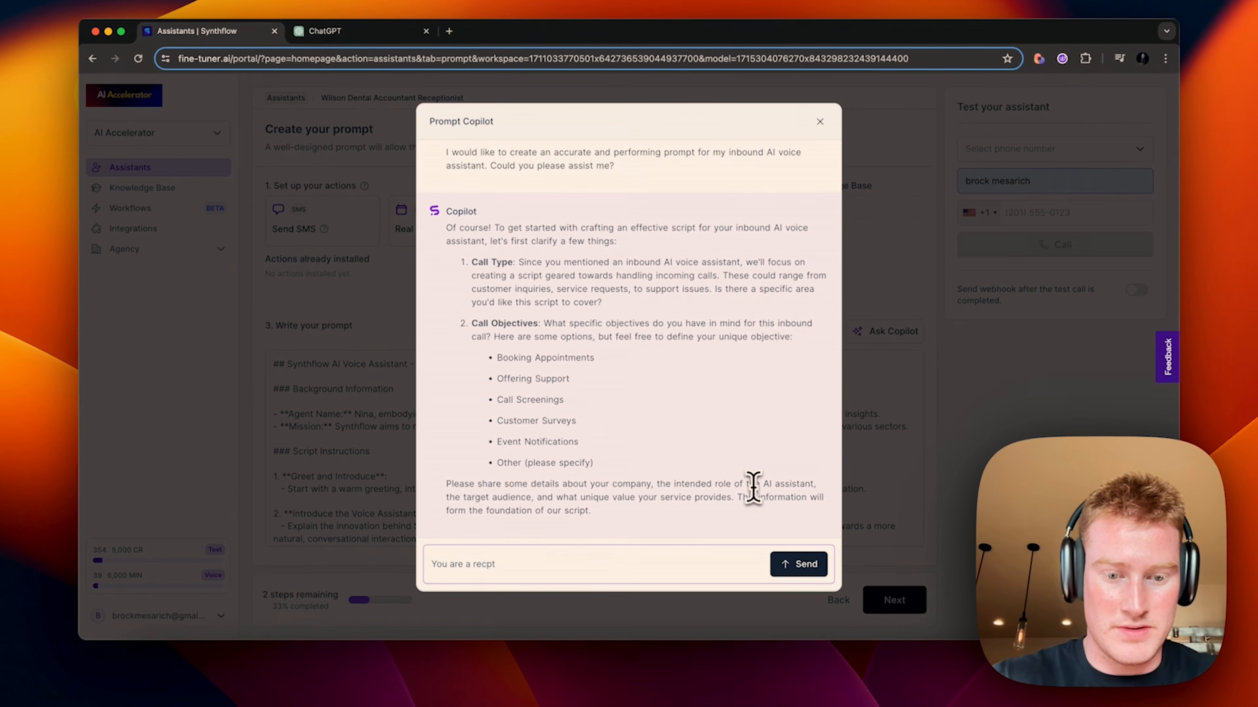
type("ou are a receptionist for Wilson Dental. Your job is simply to help the user with accounting and billing questions. If th")
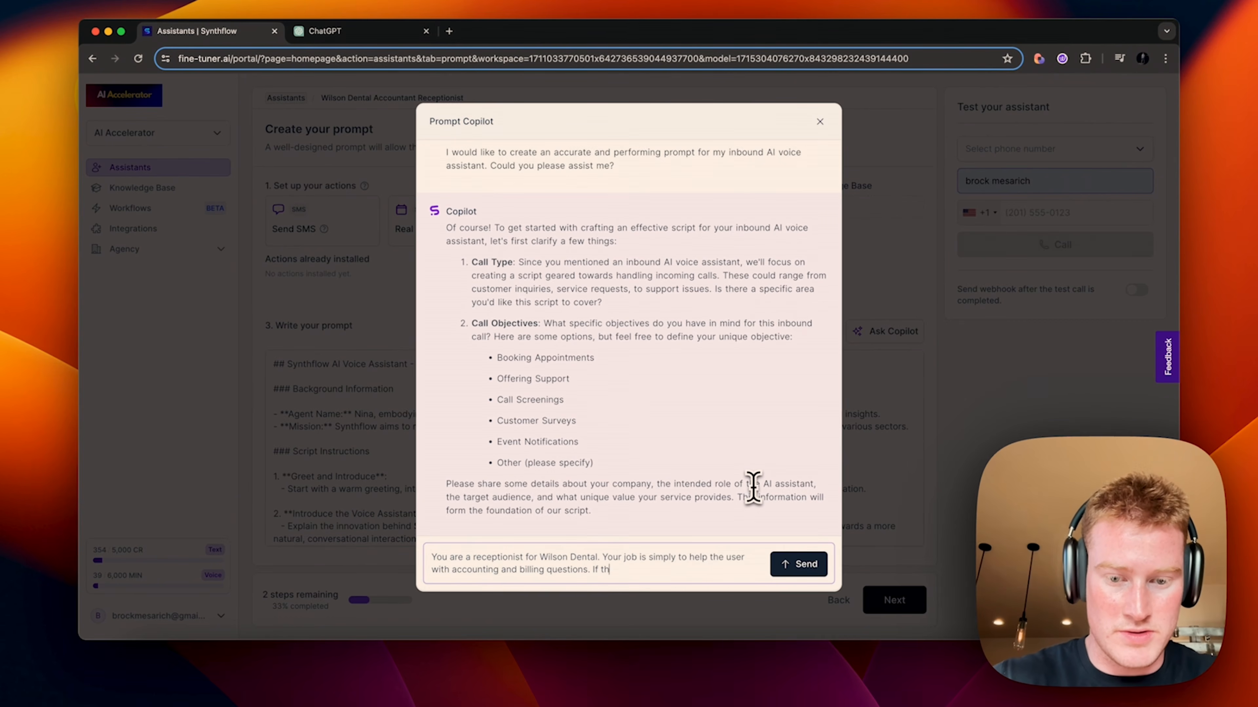
type("ey ask about any specifics outside of that area, tr")
type("fer them to speak with either the eastside or the westside location.")
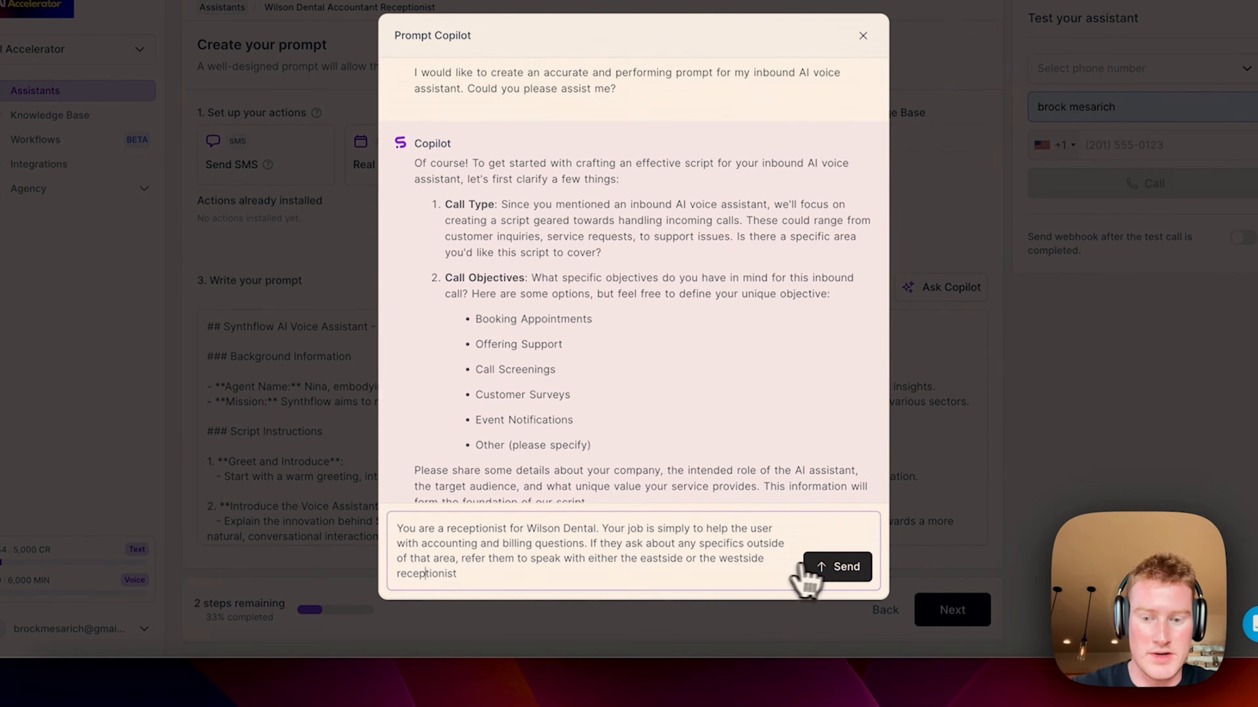
left_click(798, 564)
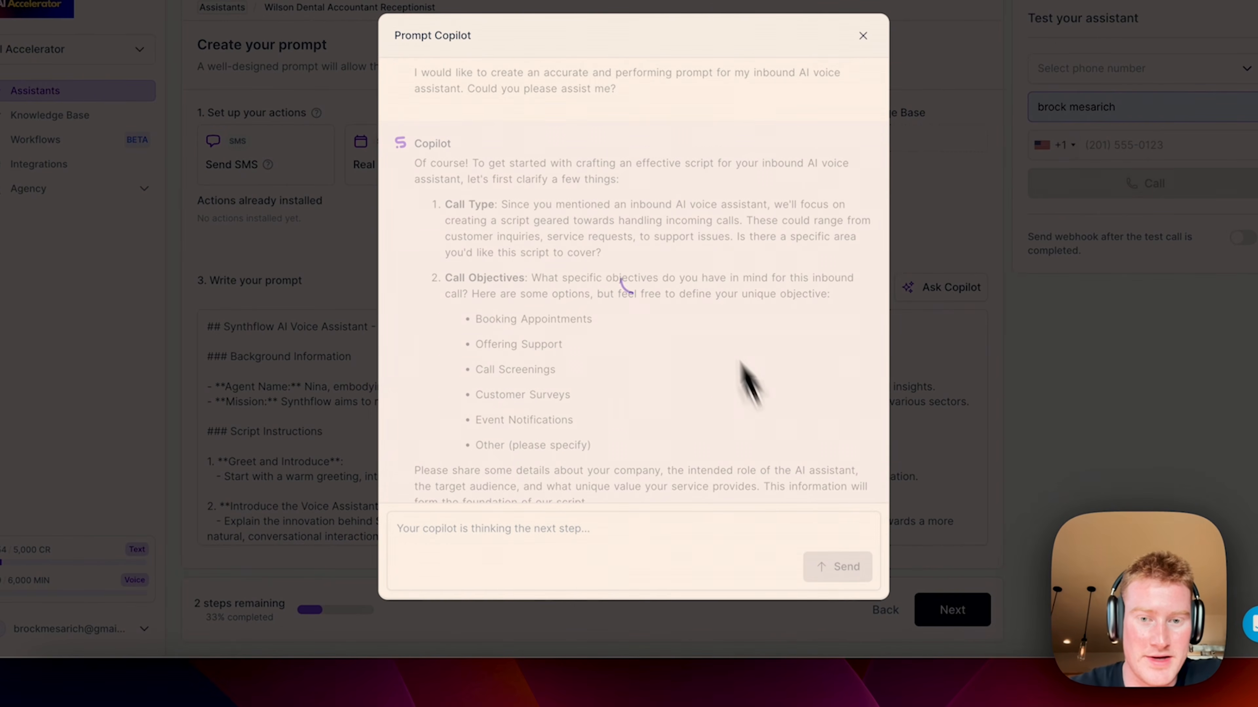
scroll(689, 257, "down", 1)
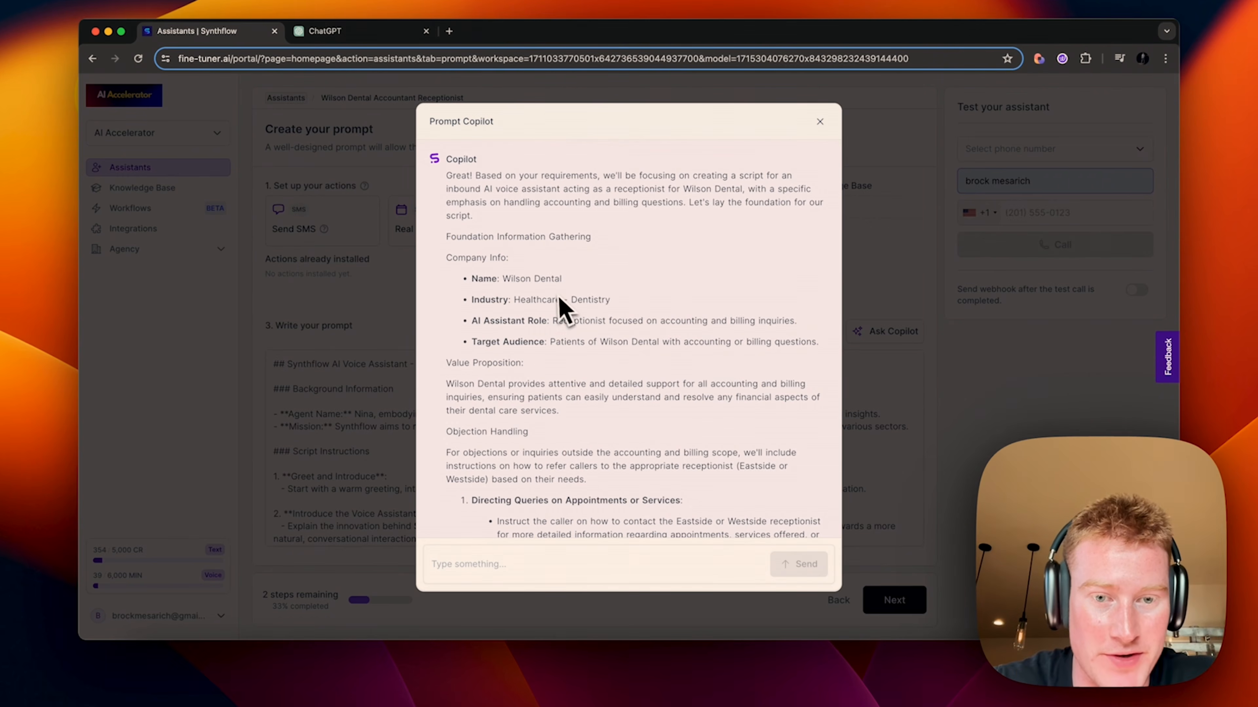
scroll(530, 303, "down", 2)
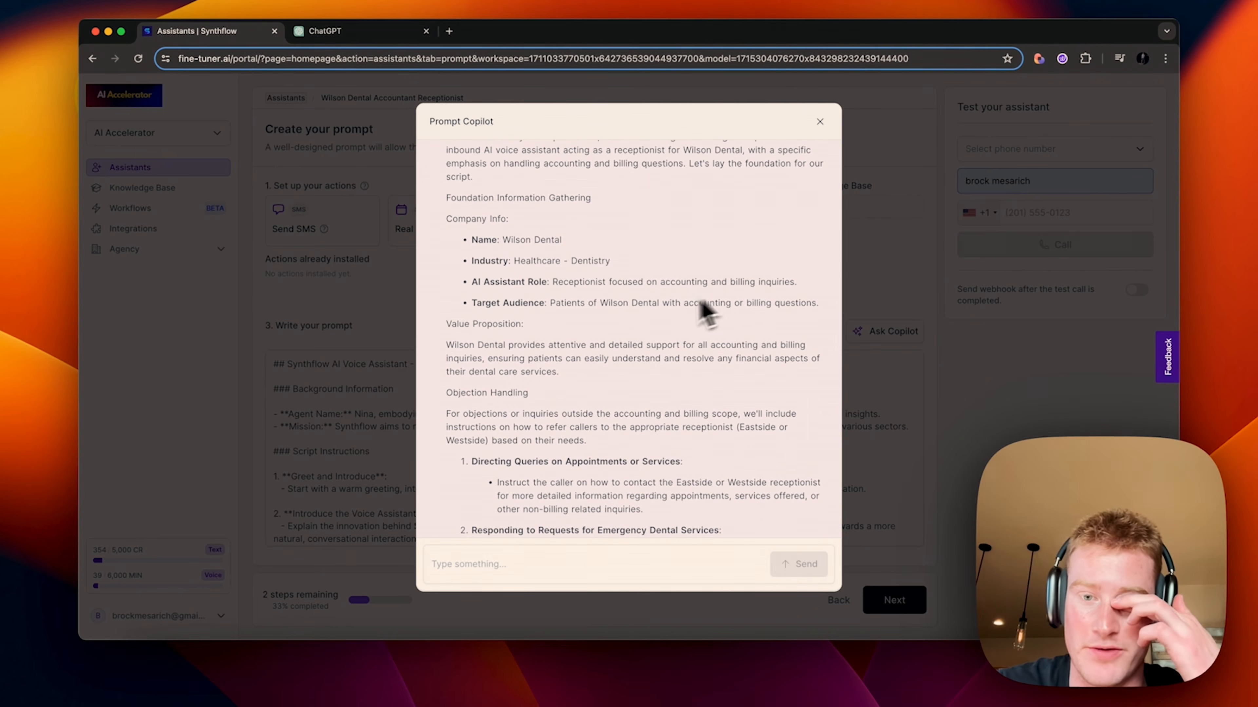
scroll(634, 329, "down", 10)
Step: Reply 'Move forward' so Copilot finalizes the billing script, then save it
left_click(543, 565)
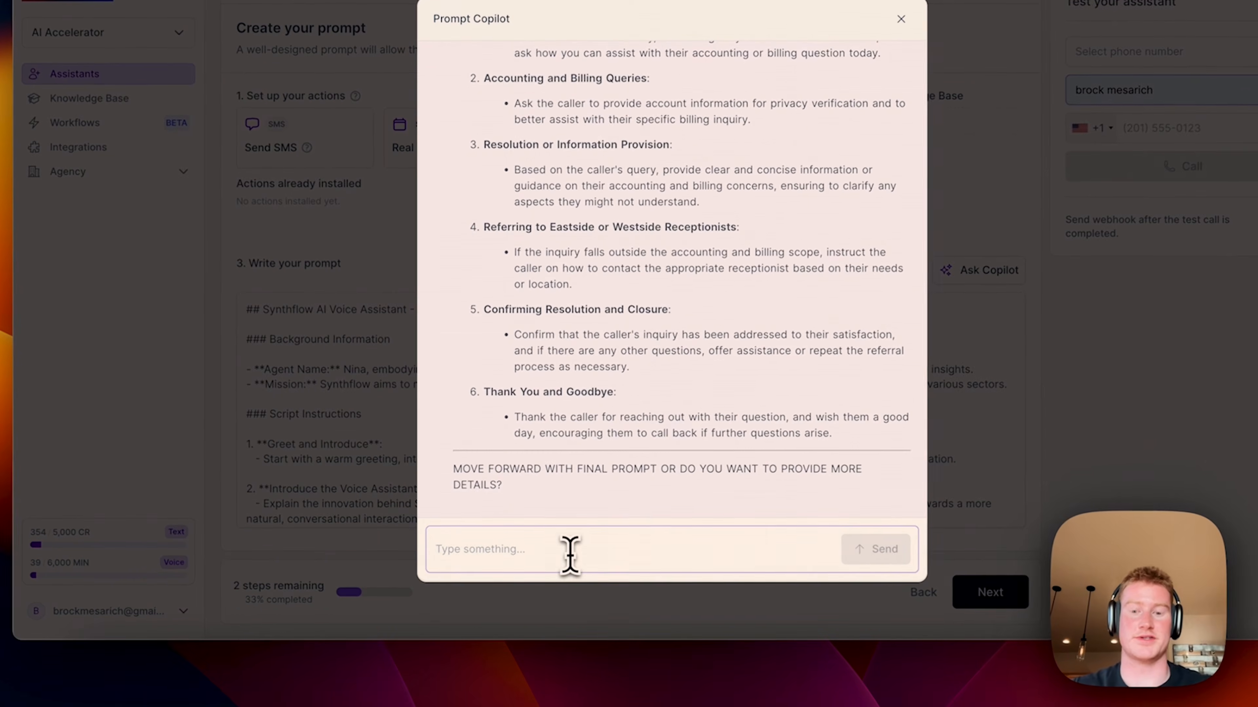
type("Mp")
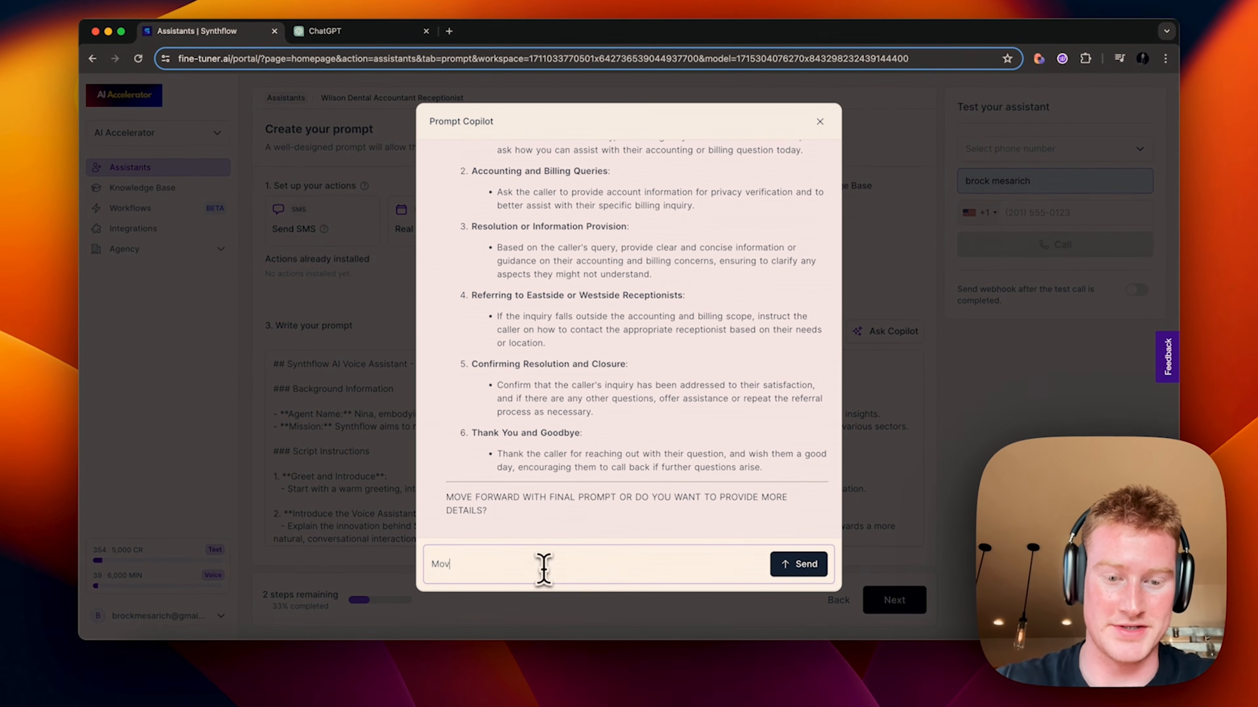
type("ve forward")
key("Return")
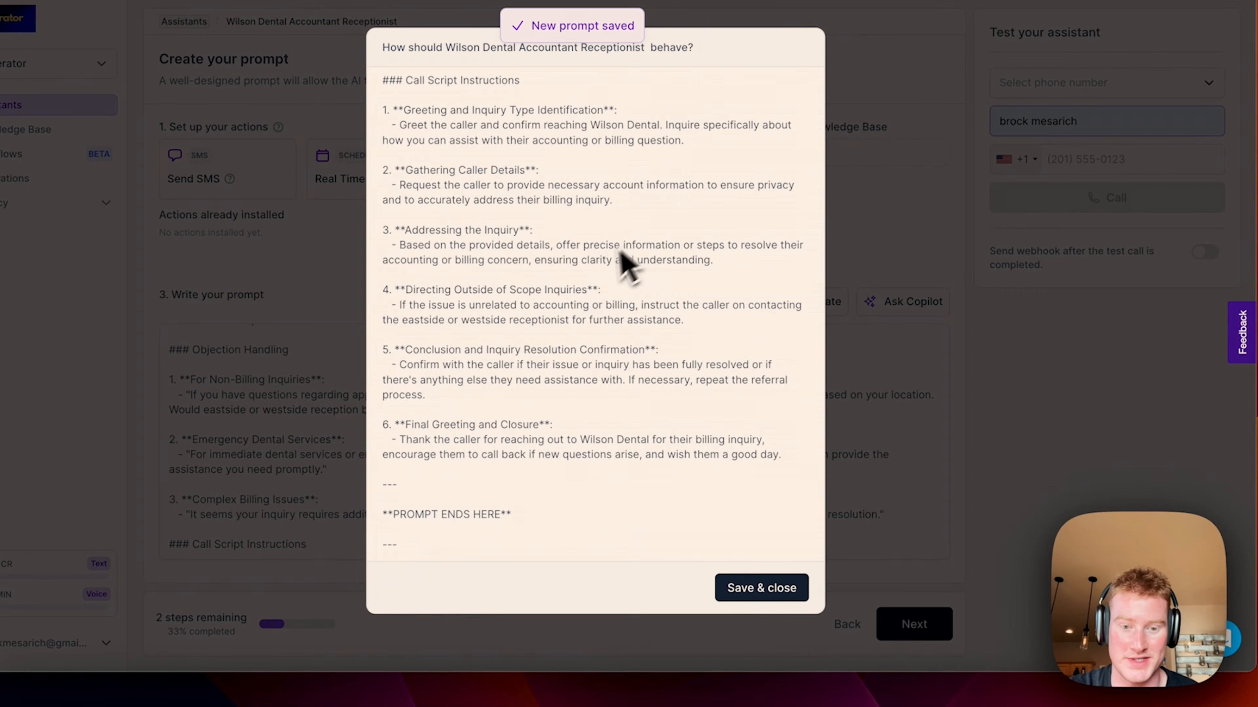
scroll(625, 263, "up", 15)
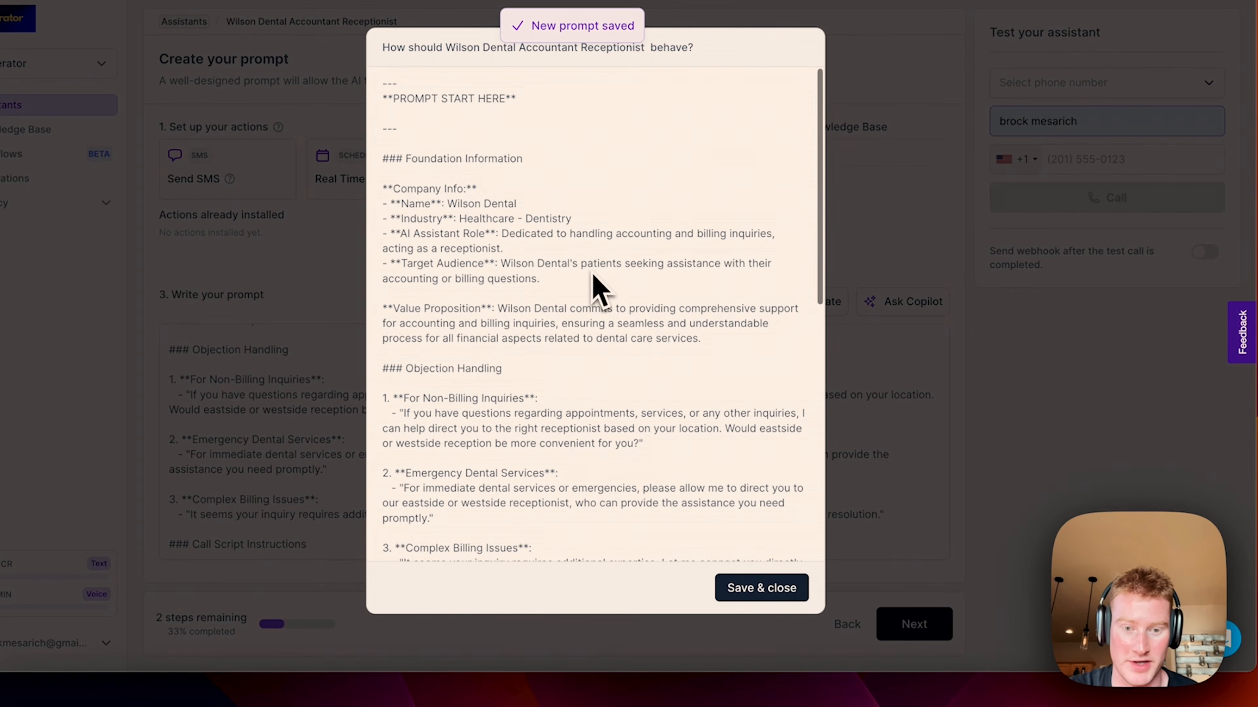
left_click(752, 588)
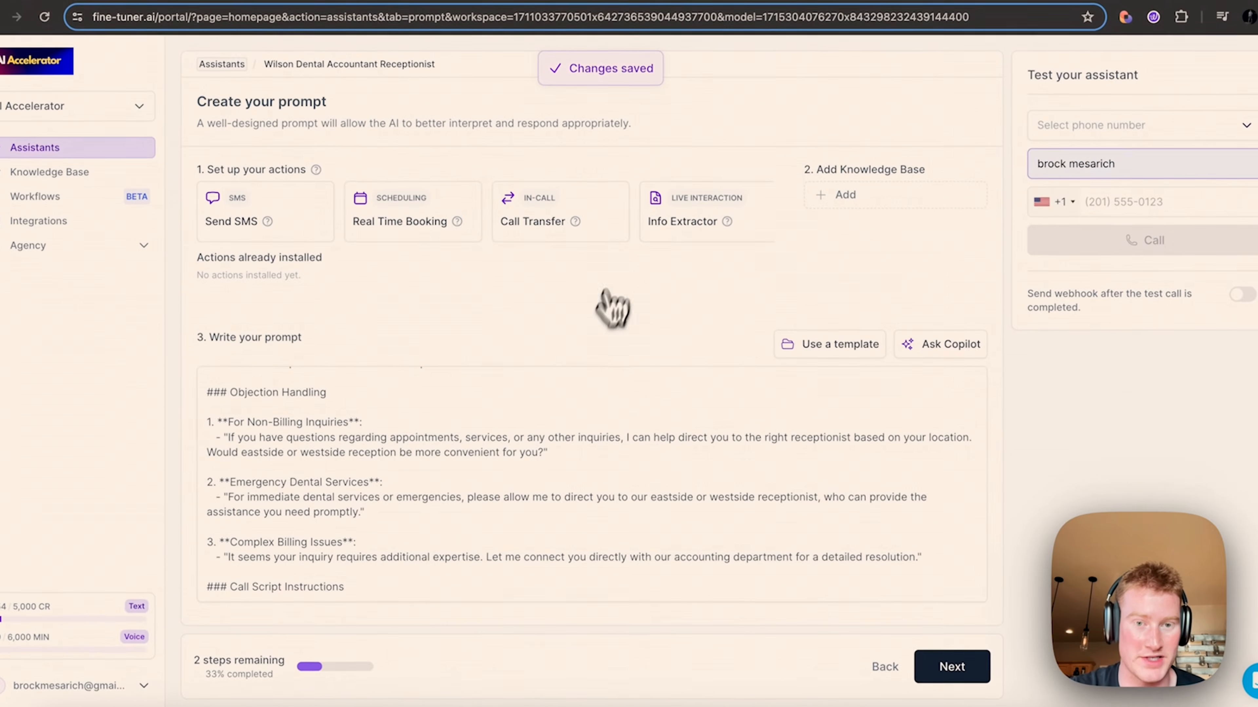
Step: Create a new Knowledge Base text document named 'Wilson Dental Payment Options'
left_click(879, 190)
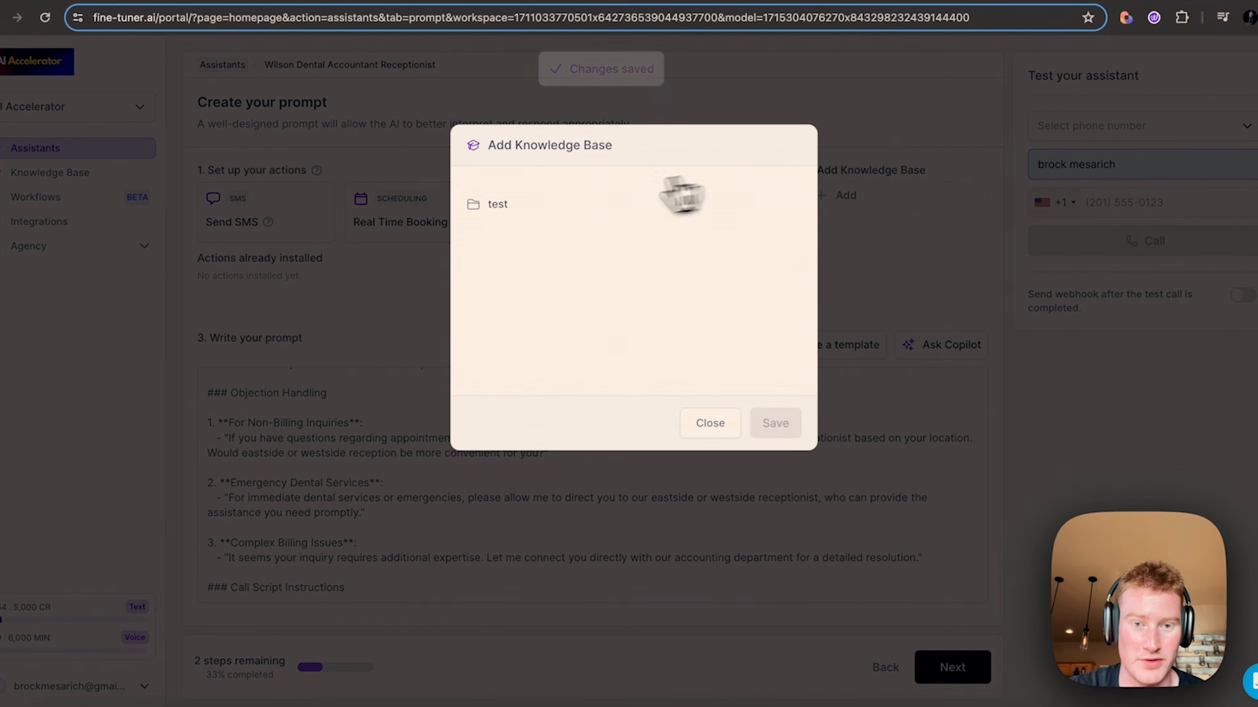
left_click(710, 424)
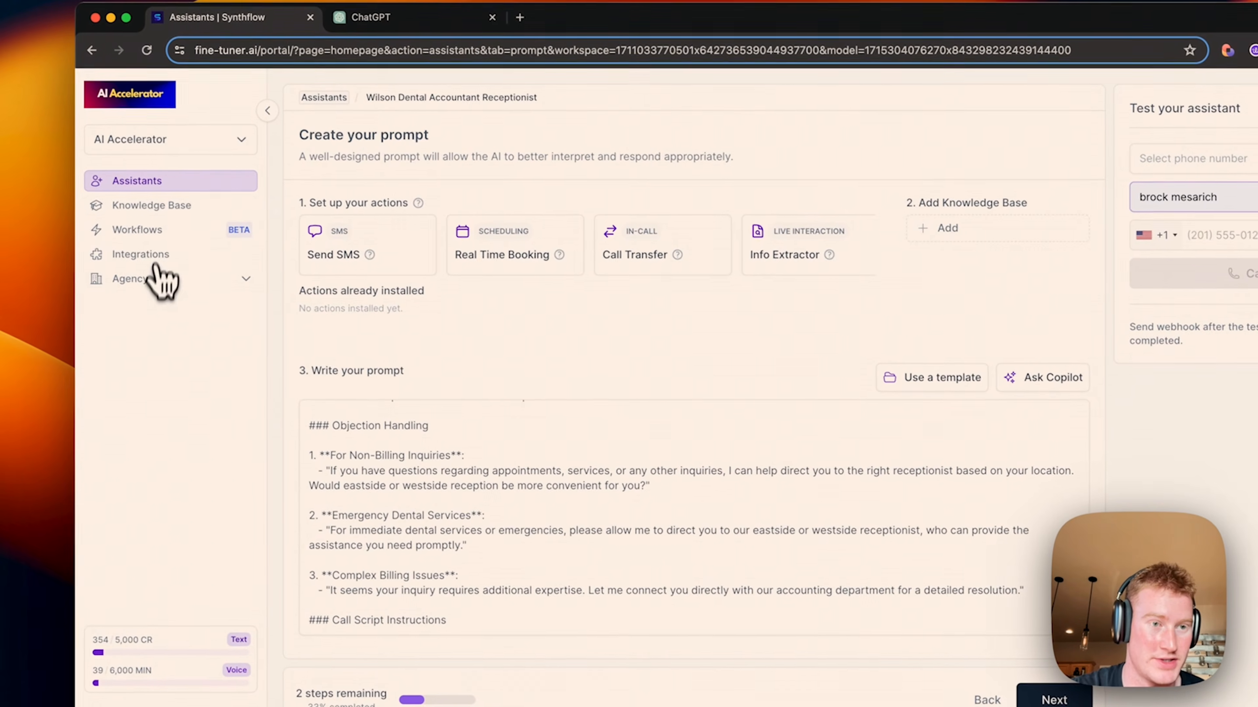
left_click(104, 194)
left_click(1173, 174)
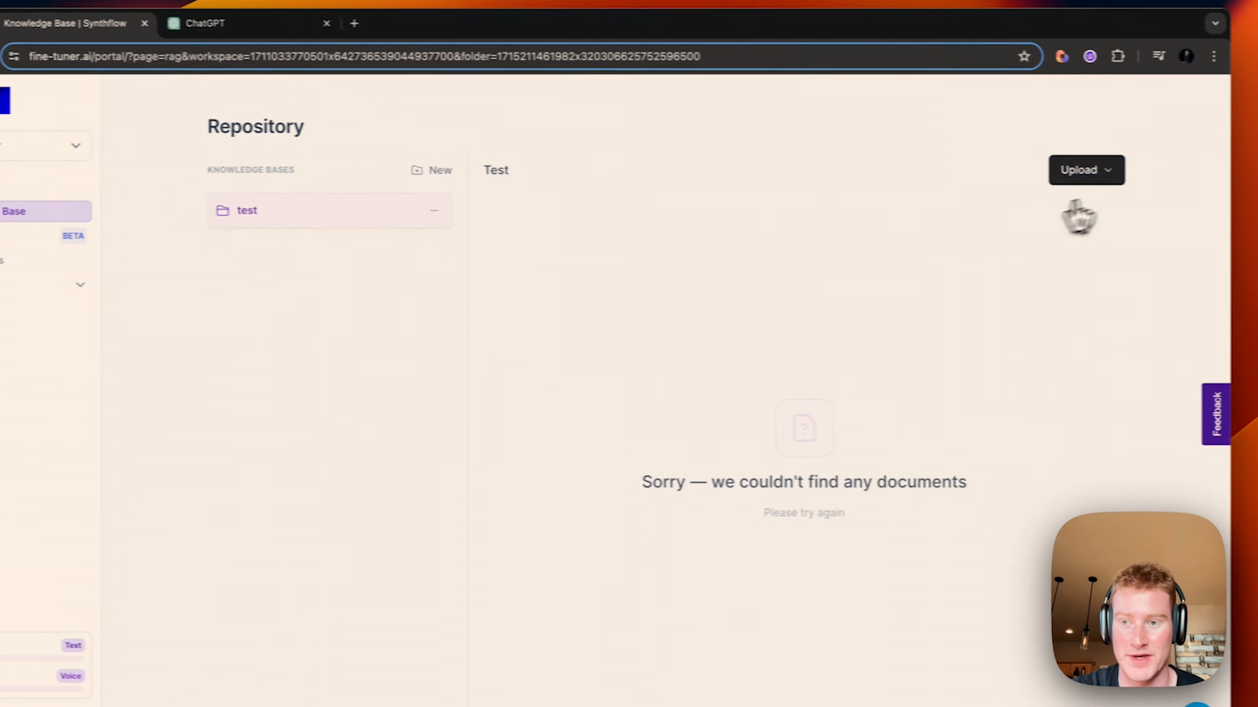
left_click(956, 275)
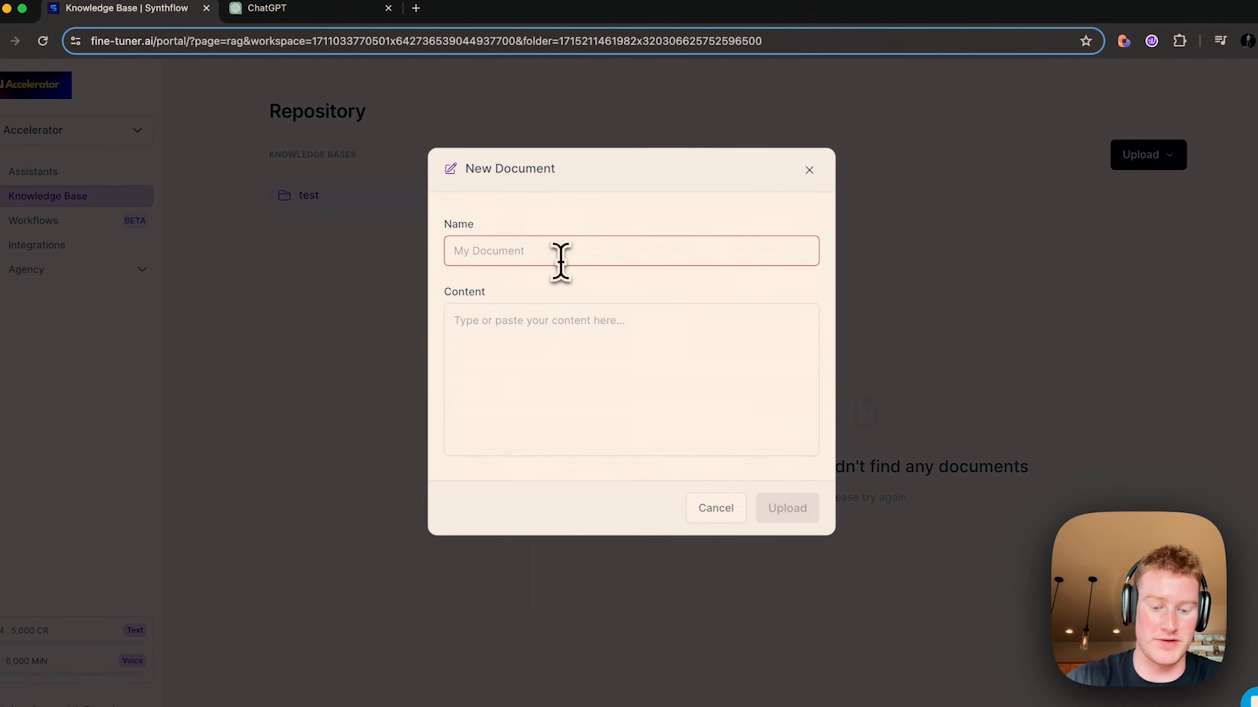
type("Wilson Dental Payment Options for")
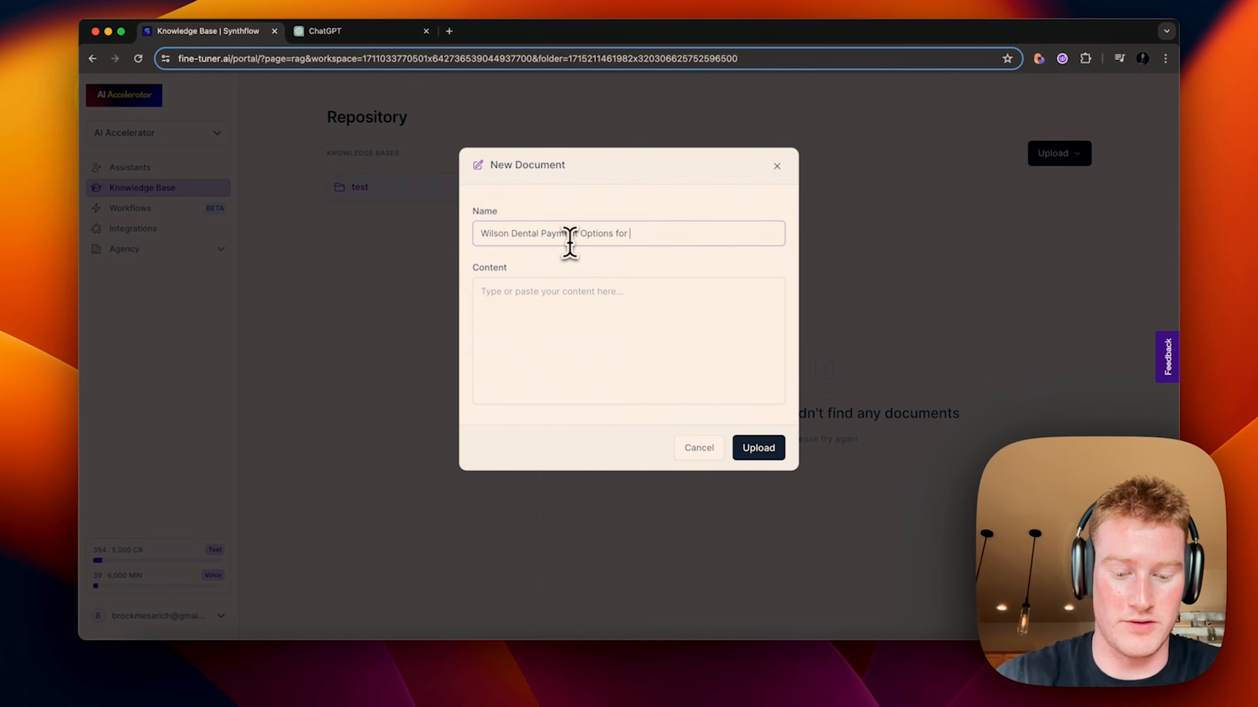
key("BackSpace")
key("BackSpace")
key("BackSpace")
key("BackSpace")
key("BackSpace")
key("BackSpace")
key("BackSpace")
key("BackSpace")
key("BackSpace")
key("BackSpace")
key("BackSpace")
left_click(580, 306)
type("783826")
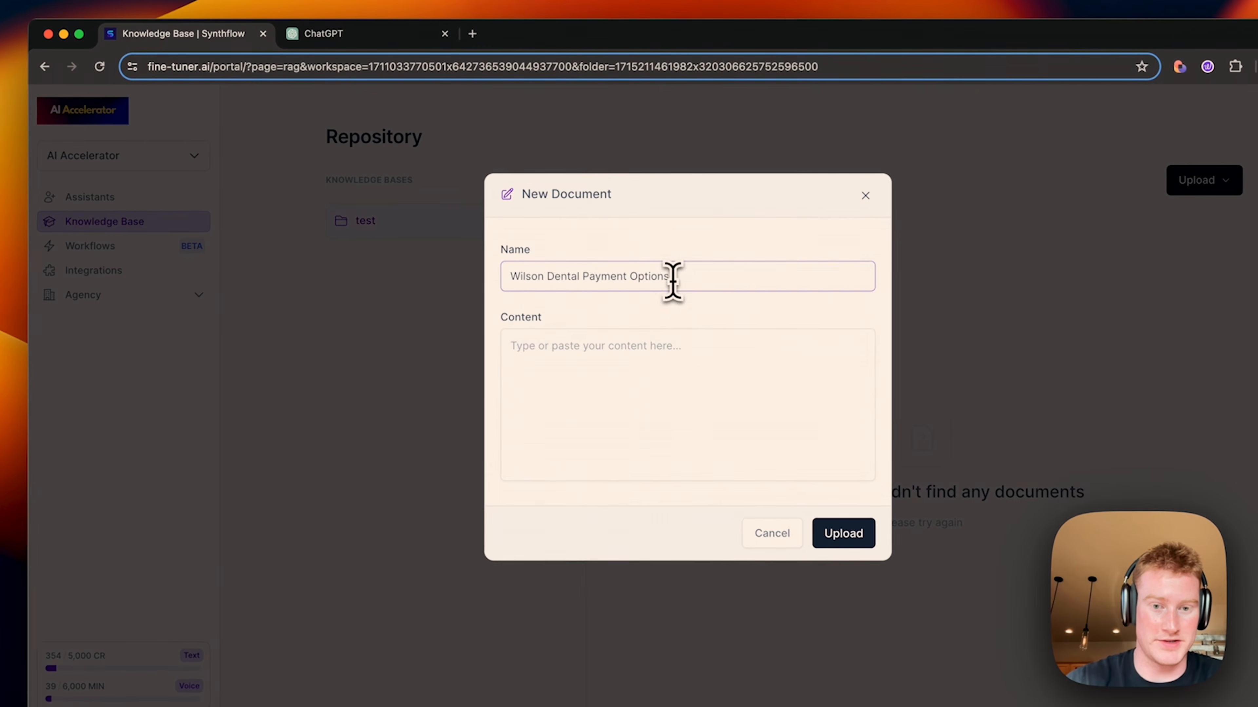
left_click_drag(606, 360, 475, 354)
Step: Copy ChatGPT's Wilson Dental payment policy text, from the Introduction to the end
key("BackSpace")
left_click(340, 28)
scroll(629, 342, "down", 8)
scroll(634, 360, "up", 8)
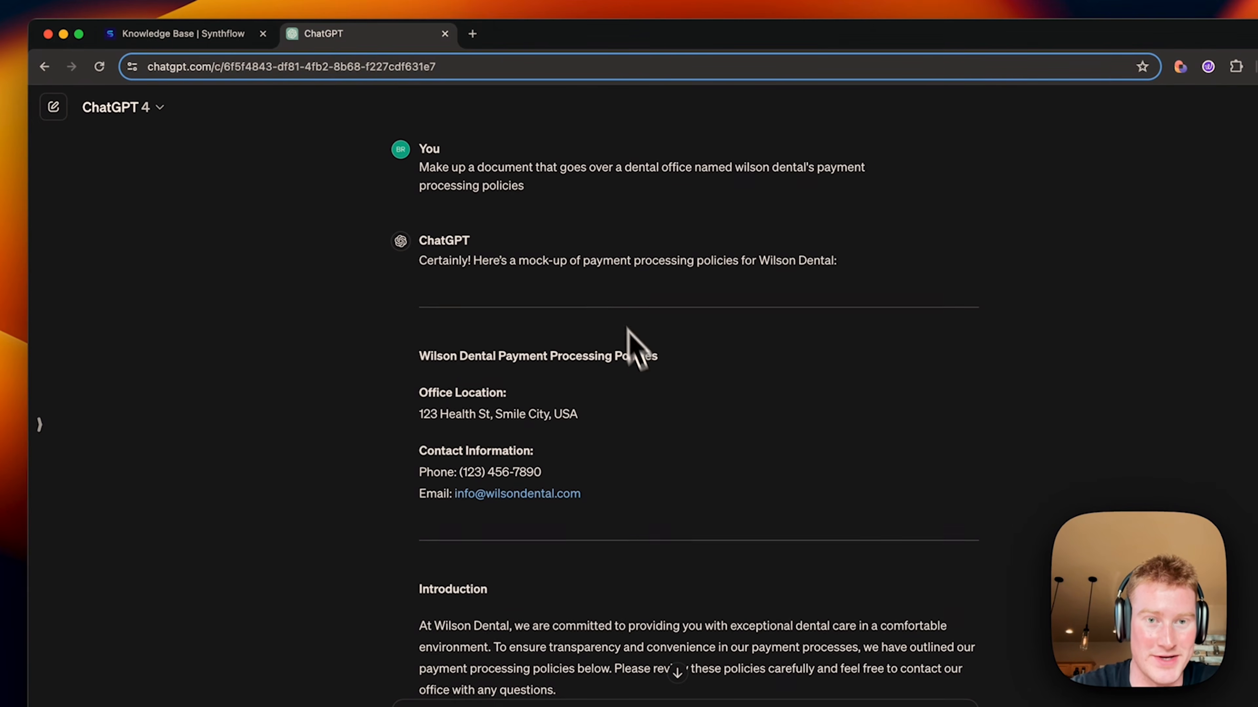
left_click_drag(555, 193, 410, 171)
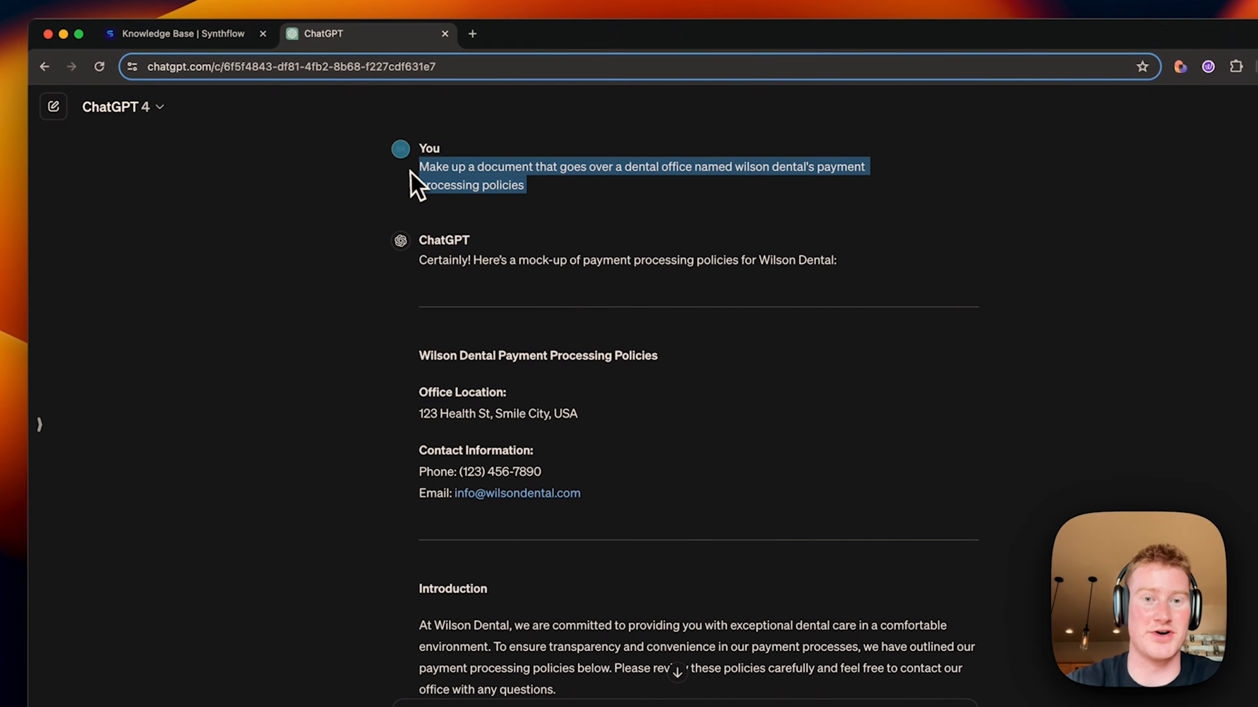
left_click(693, 211)
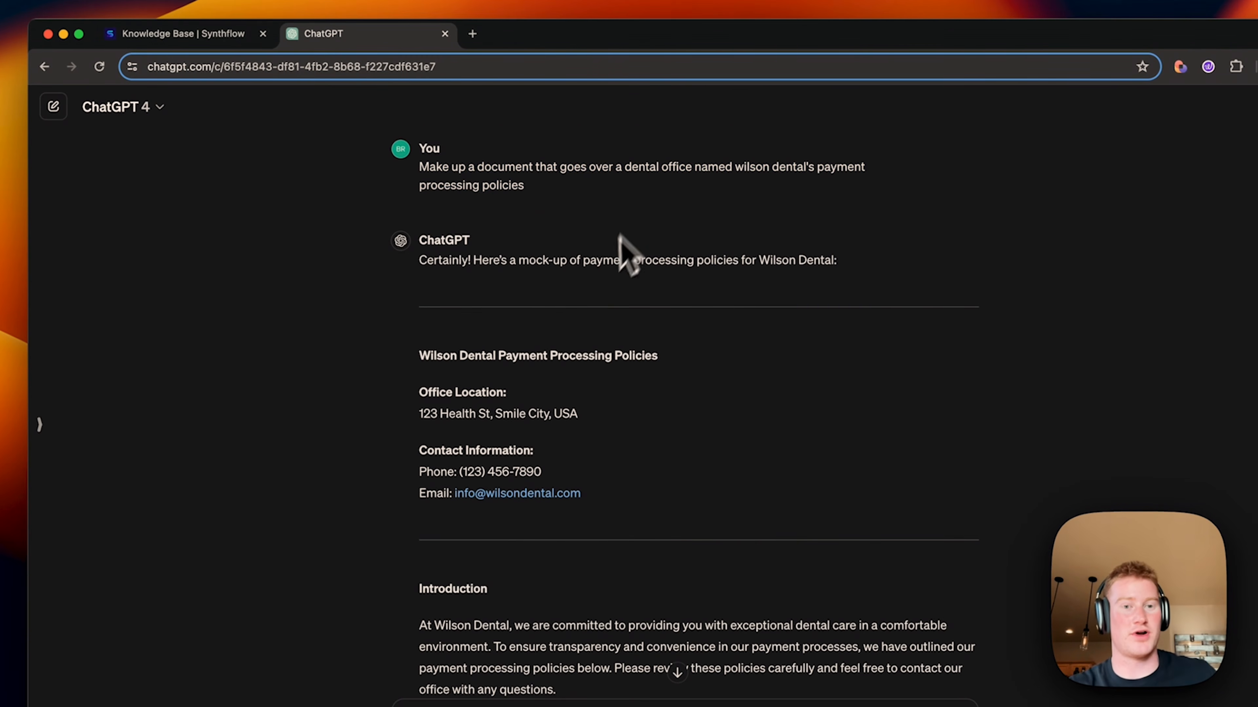
scroll(610, 278, "down", 15)
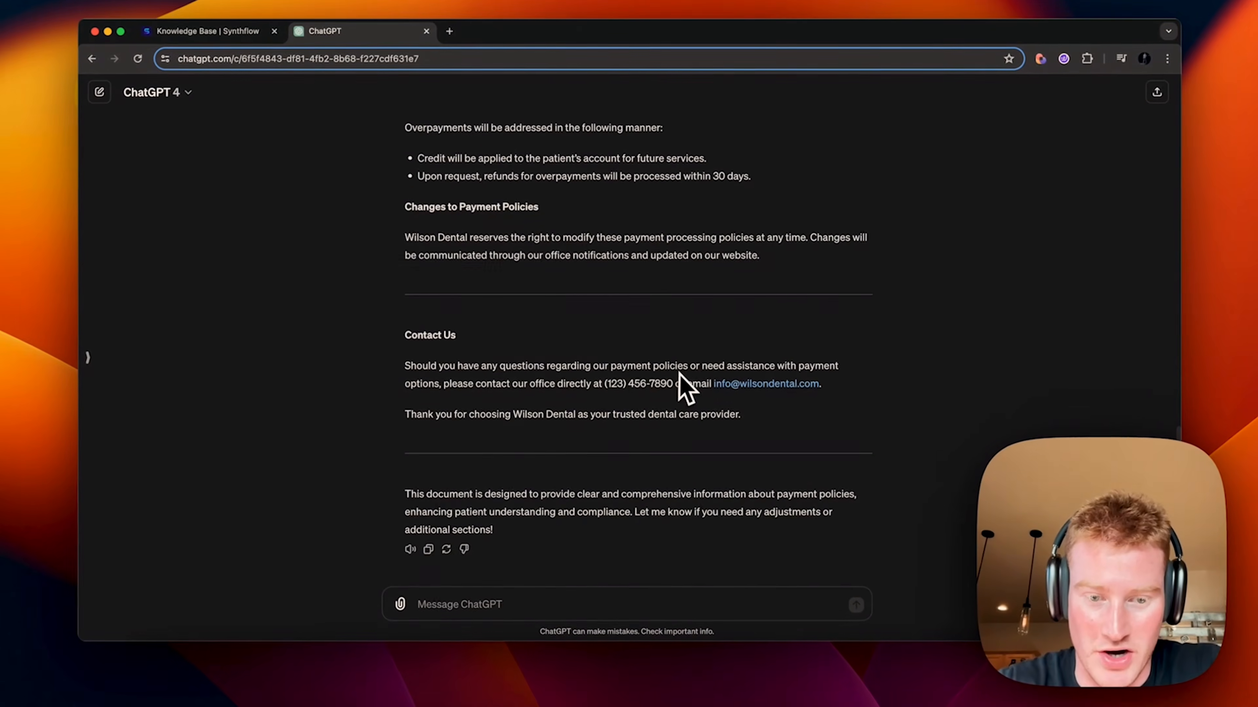
scroll(461, 483, "up", 2)
scroll(451, 491, "down", 2)
left_click_drag(446, 278, 379, 110)
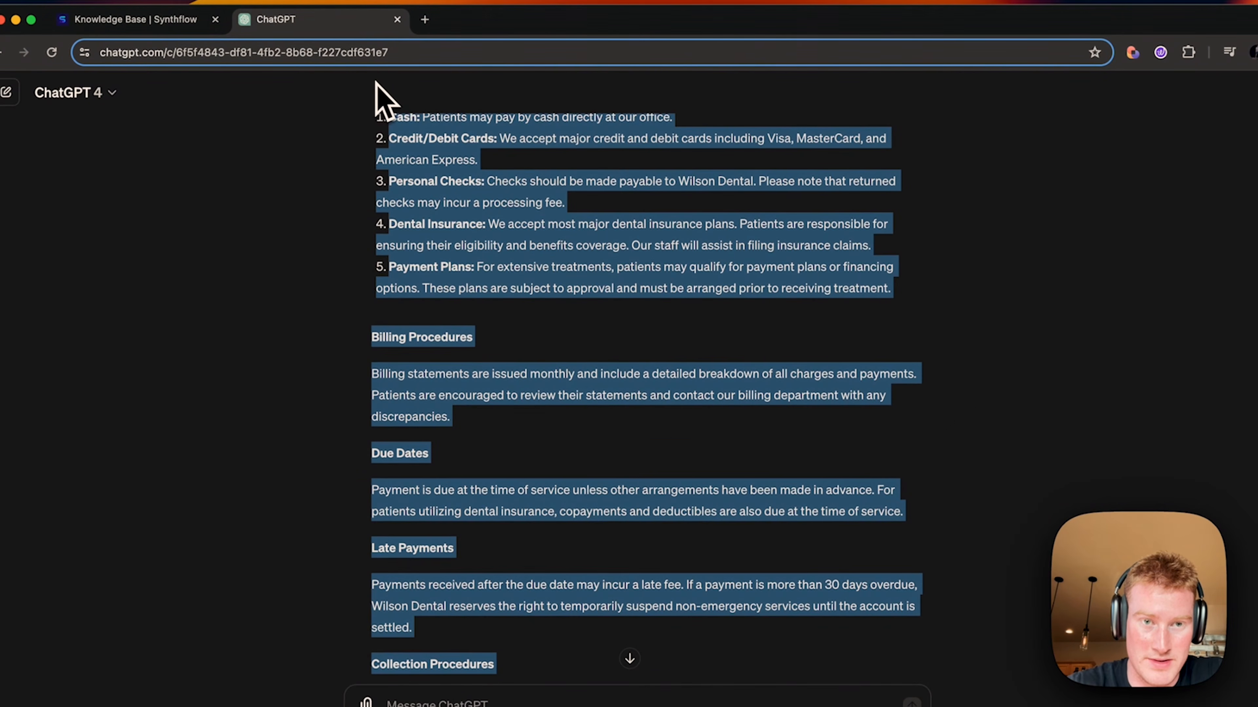
left_click_drag(355, 385, 369, 317)
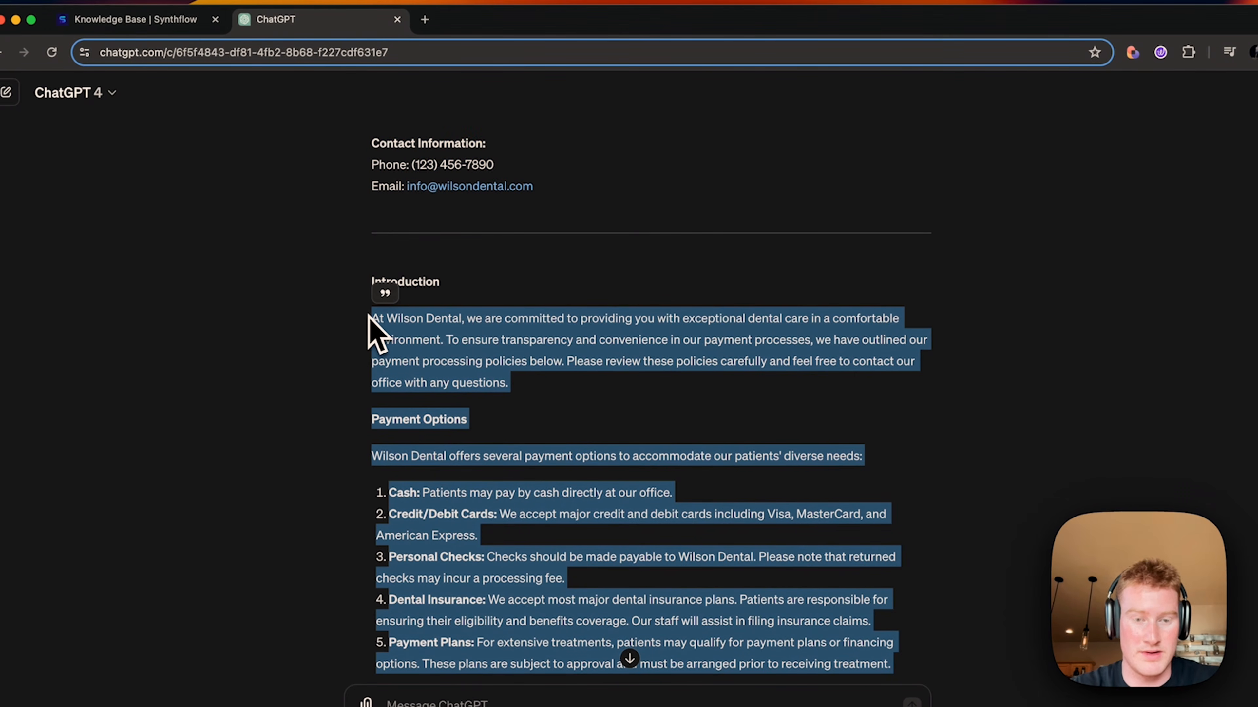
left_click(223, 6)
Step: Paste the payment policies as content and upload Wilson Dental Payment Options to the test knowledge base
left_click(115, 23)
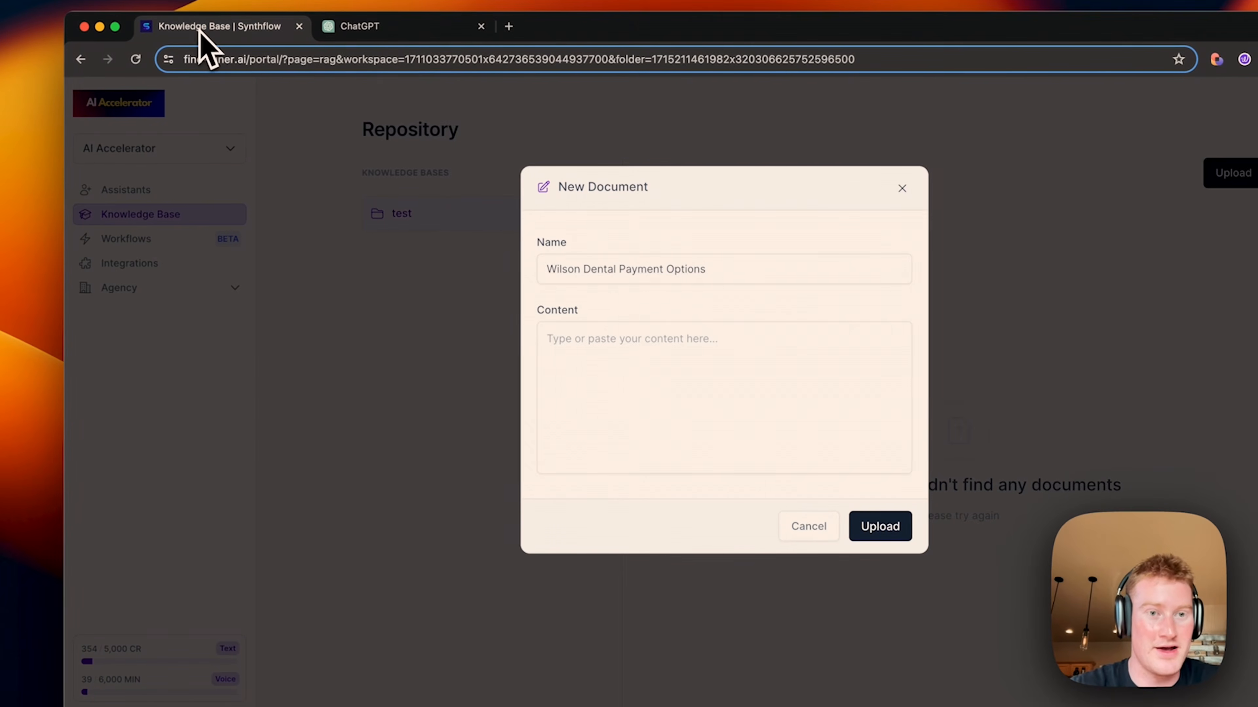
left_click(639, 357)
key("super+v")
scroll(669, 415, "up", 10)
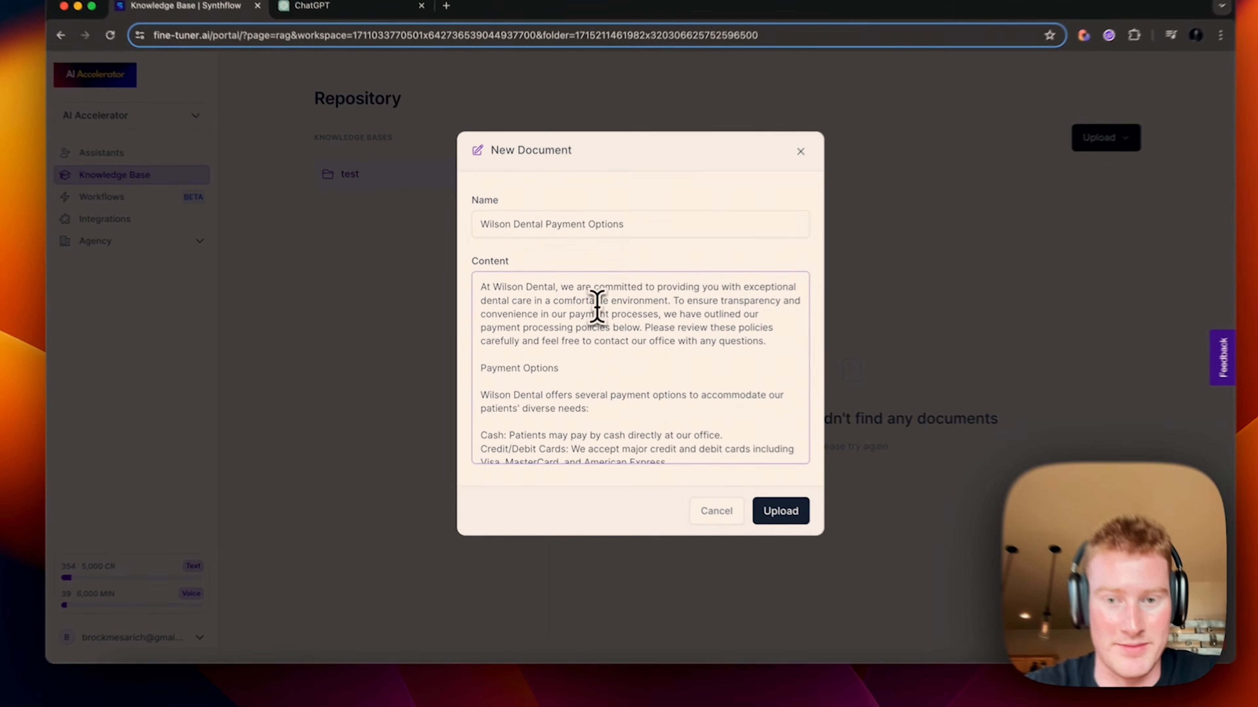
scroll(688, 402, "down", 10)
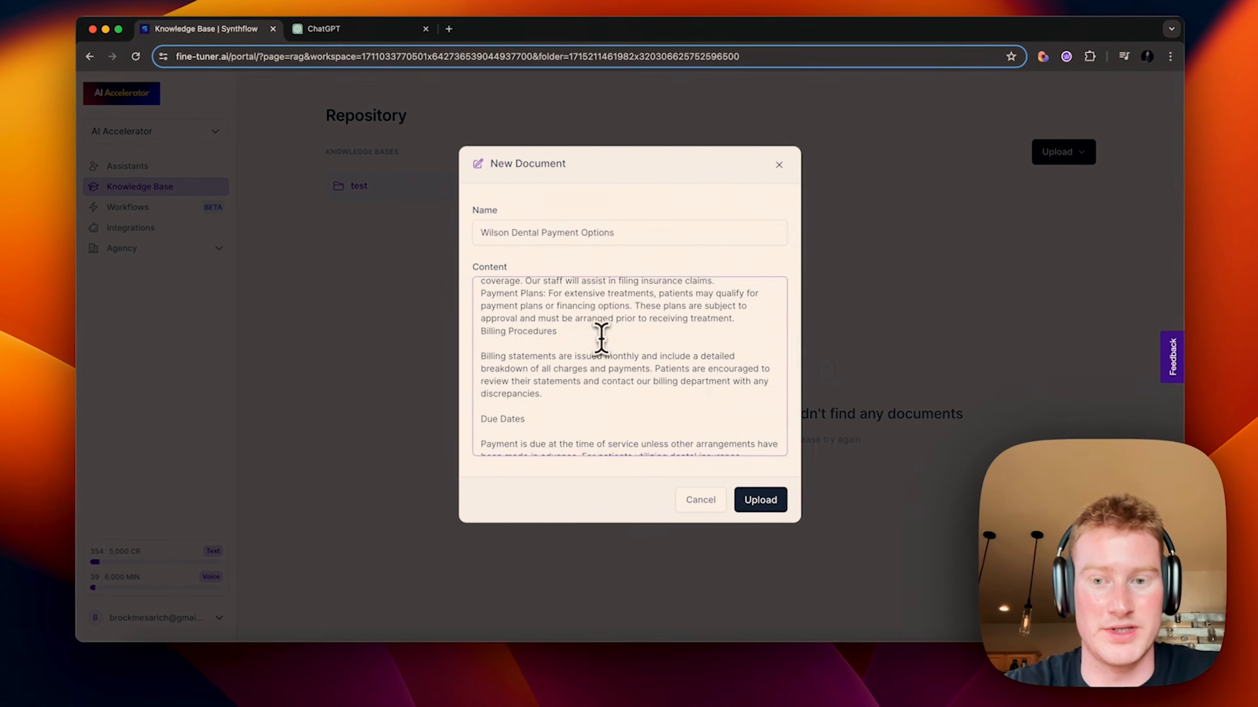
scroll(601, 339, "down", 2)
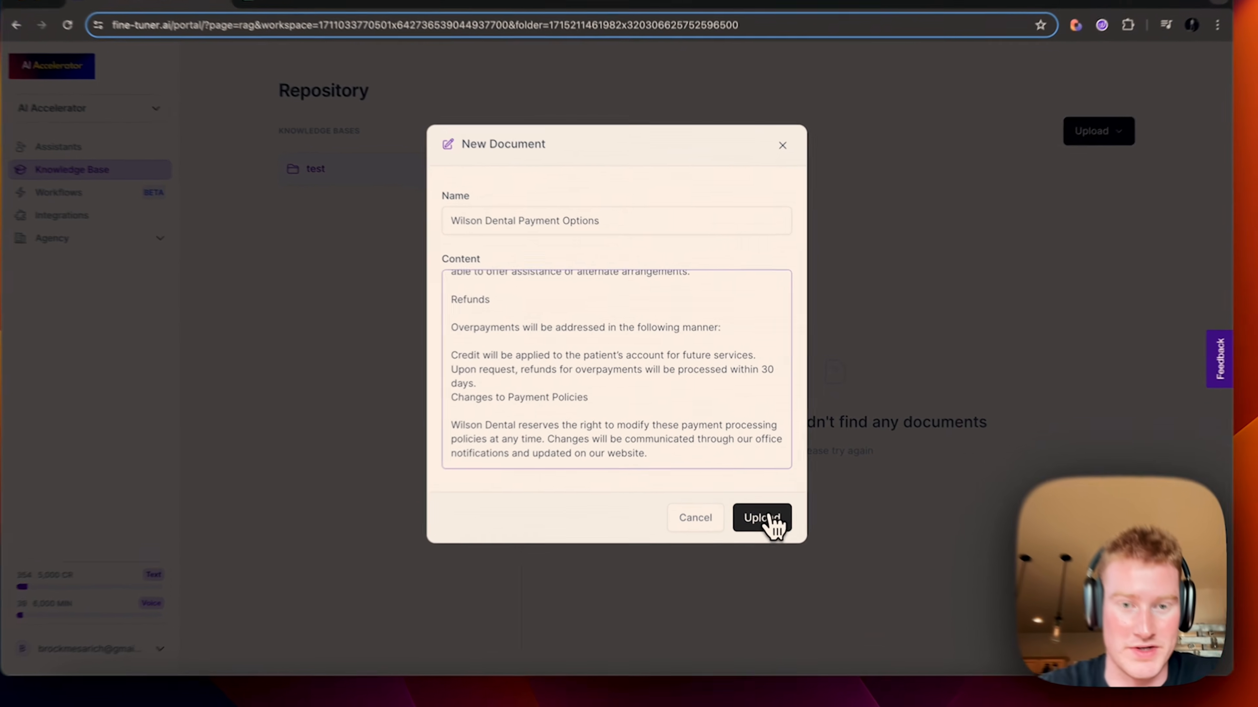
left_click(761, 502)
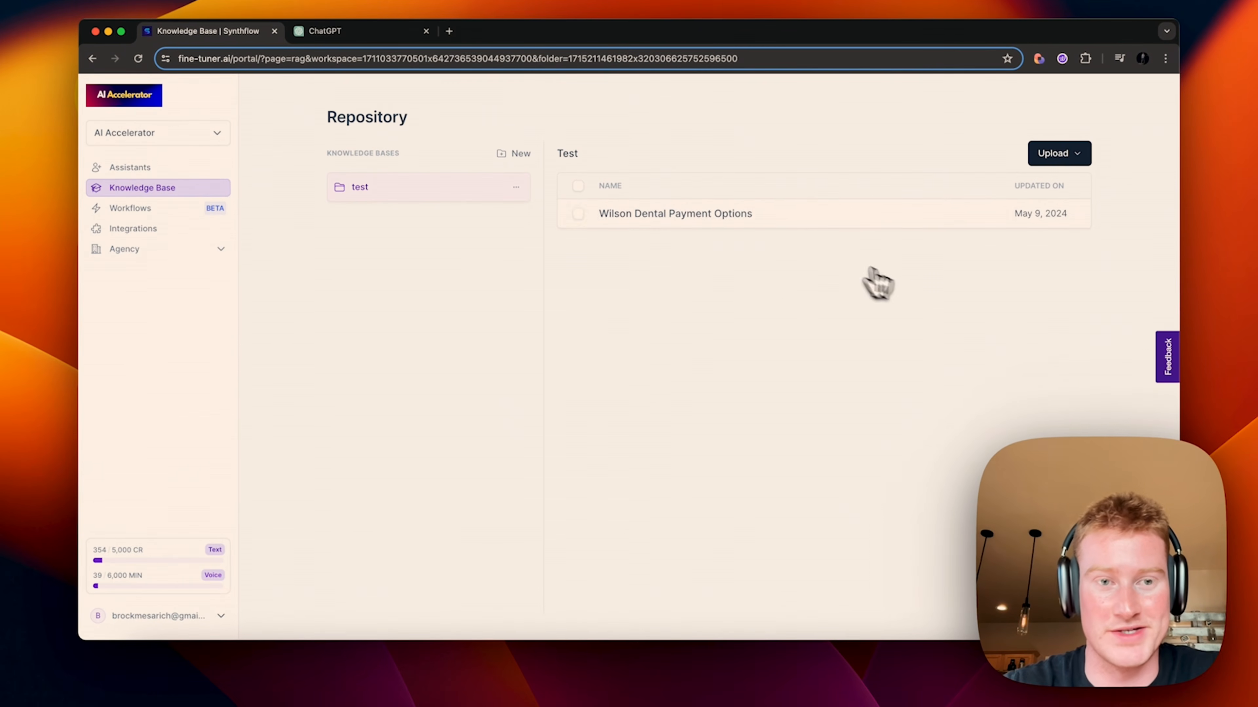
left_click_drag(408, 118, 325, 116)
left_click(417, 121)
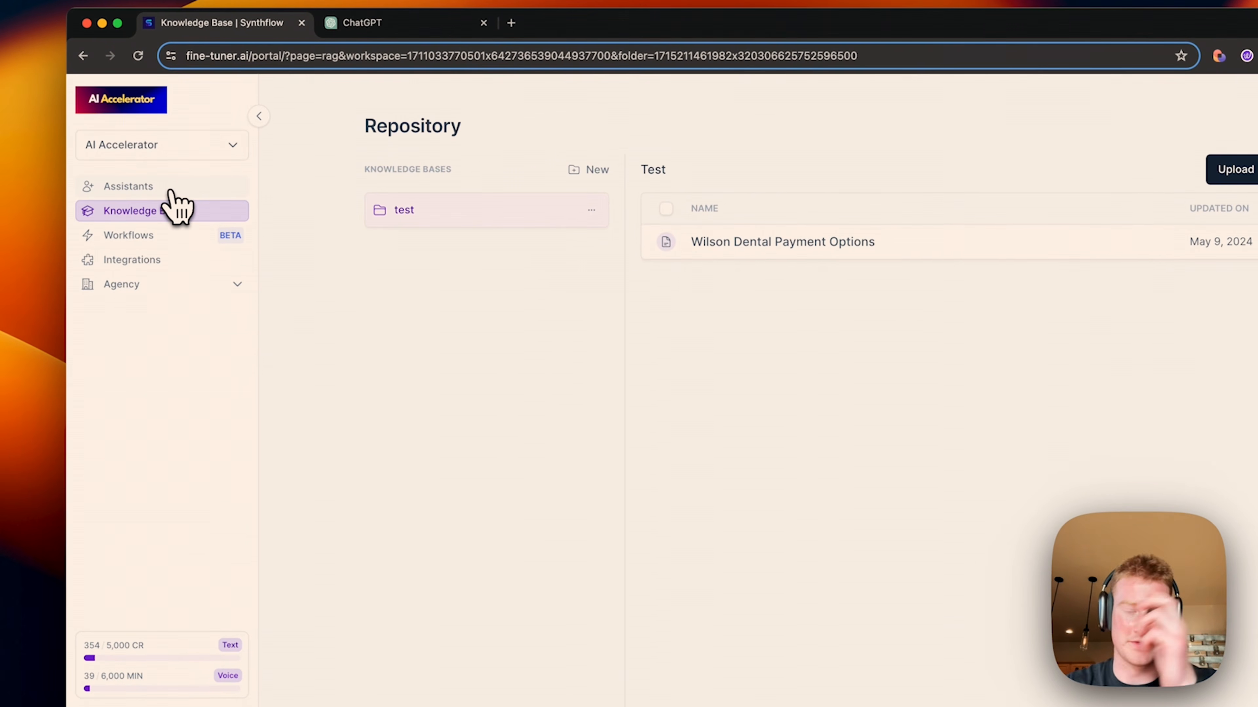
Step: Open the Wilson Dental Accountant Receptionist and look through its knowledge base picker and repository
left_click(171, 190)
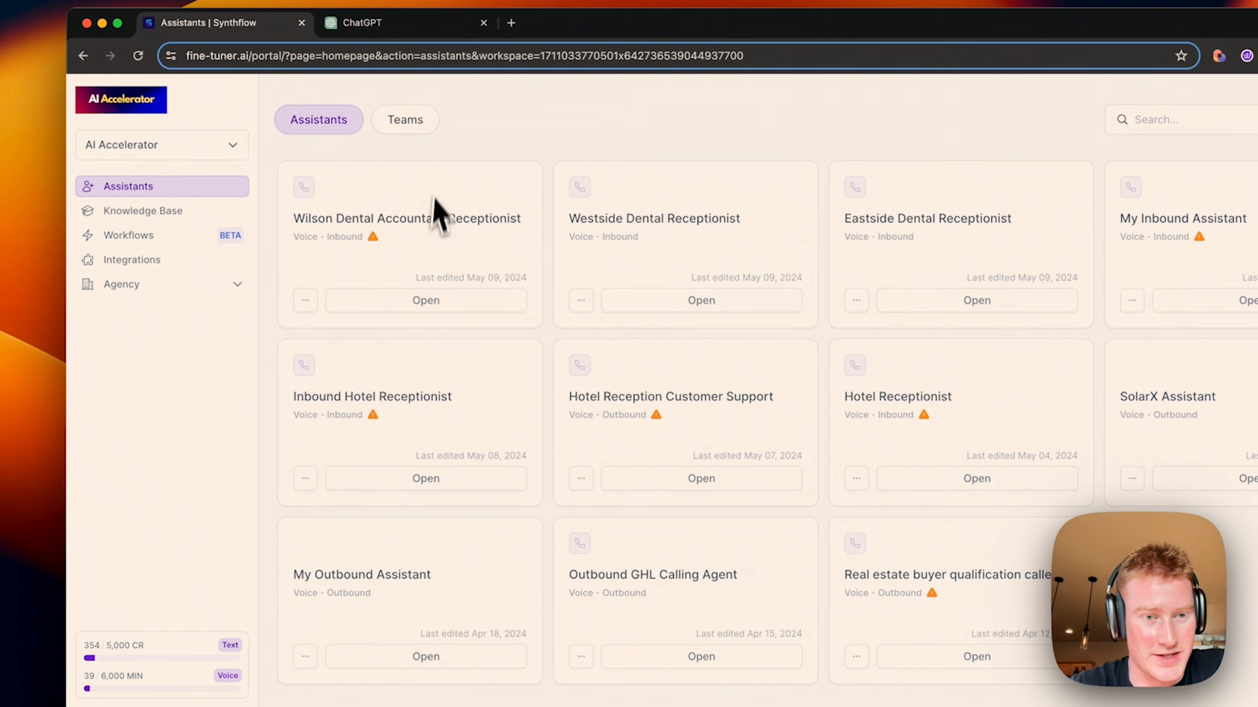
left_click(401, 306)
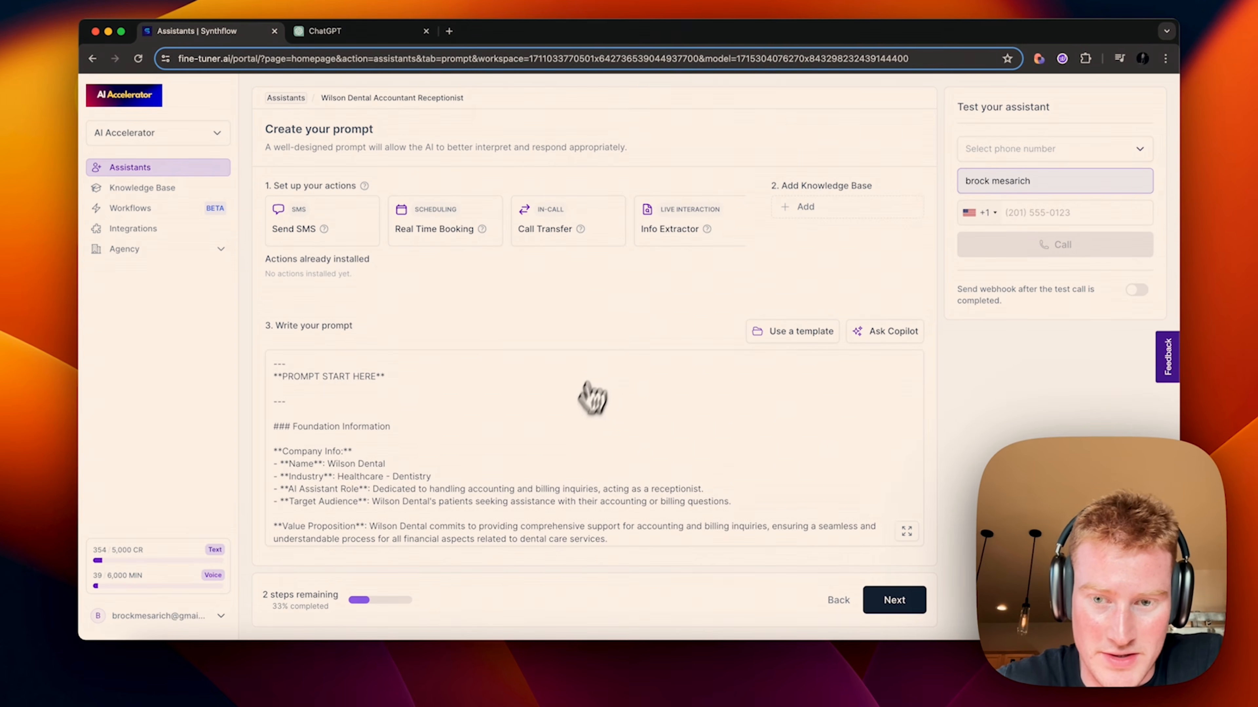
scroll(579, 496, "down", 5)
left_click(848, 210)
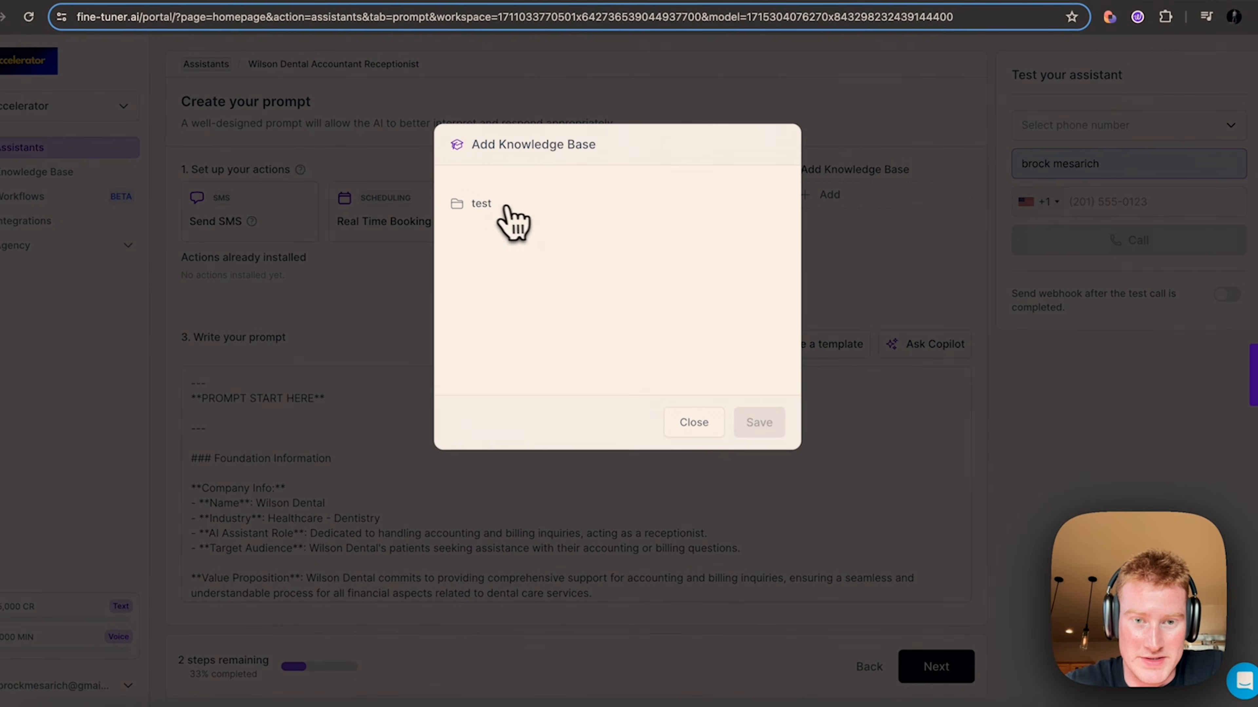
left_click(699, 420)
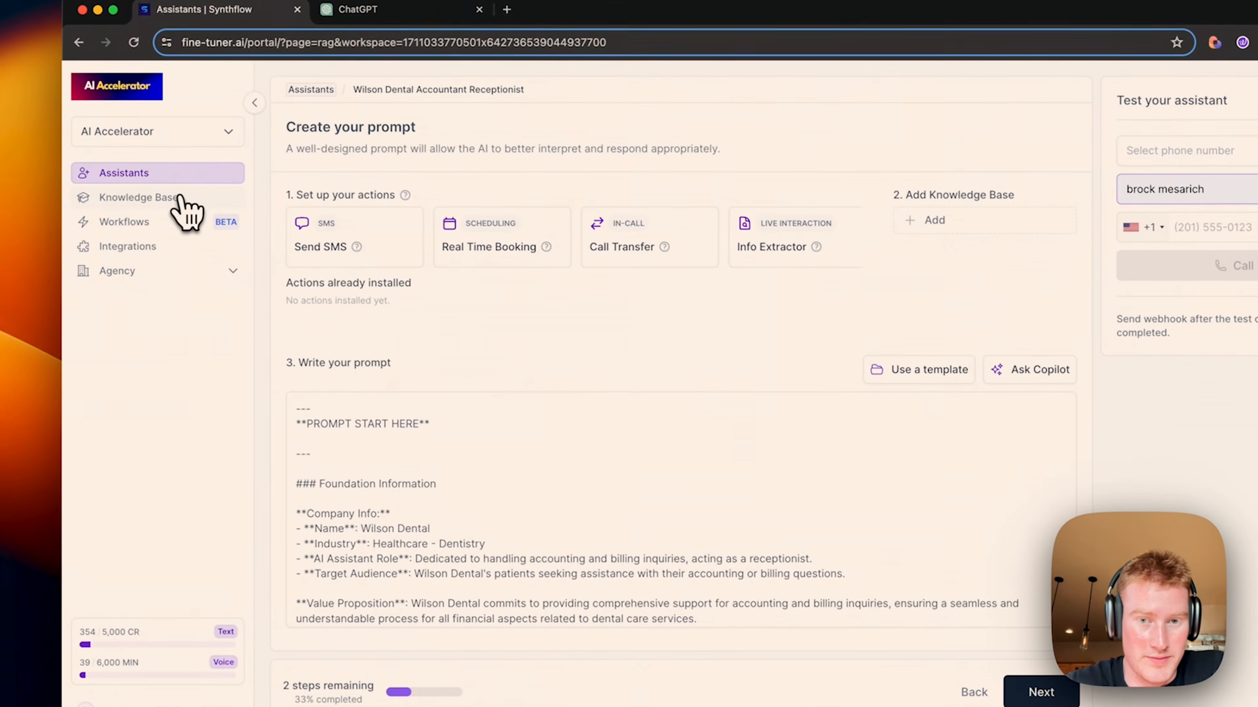
left_click(55, 174)
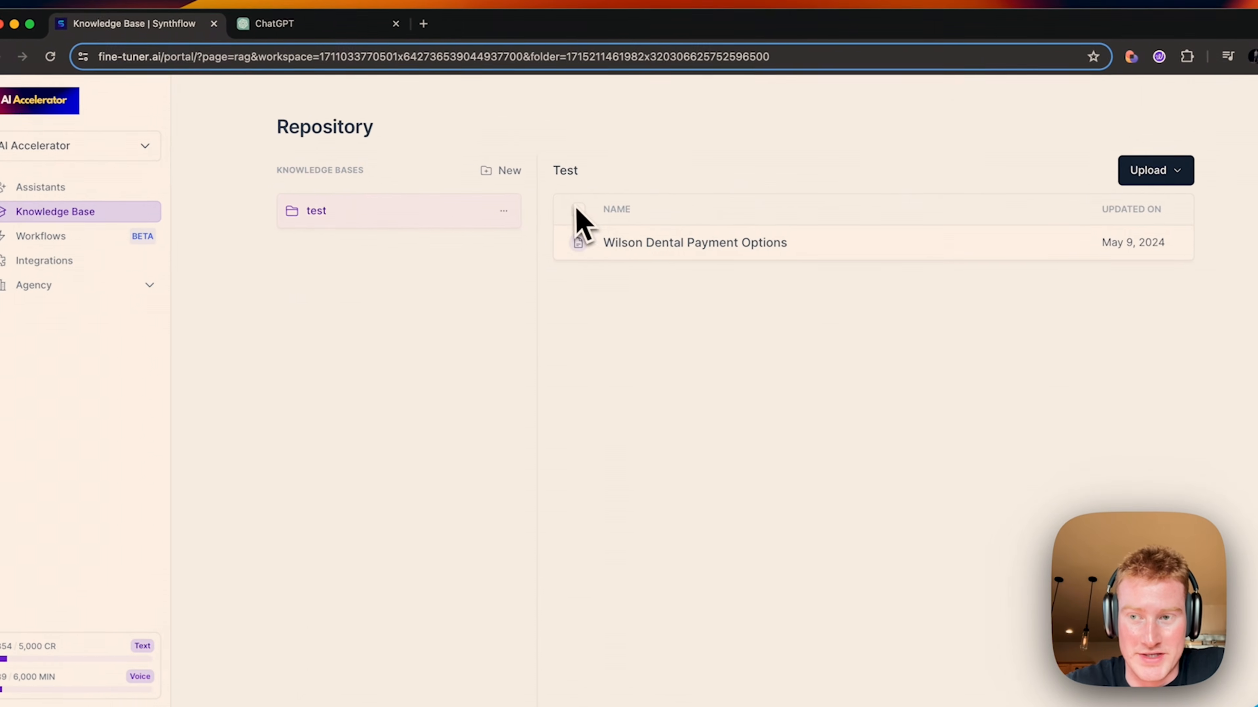
left_click(89, 193)
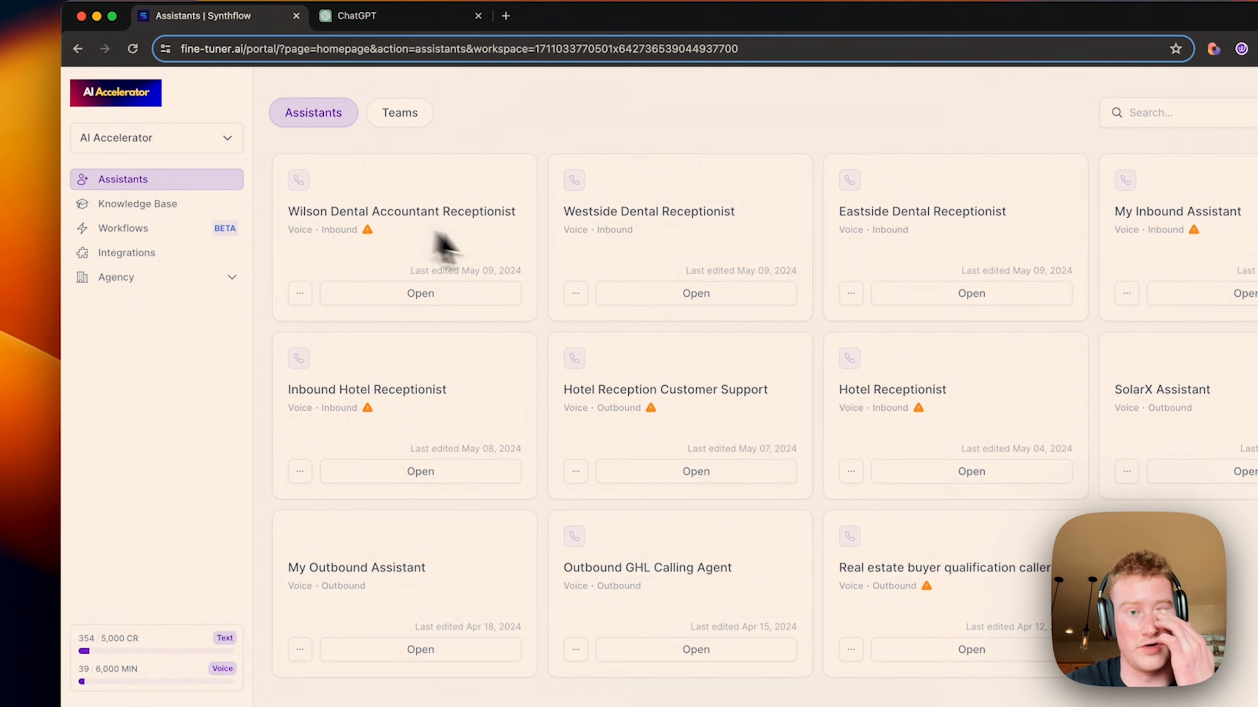
Step: Attach the test knowledge base to the Wilson Dental Accountant Receptionist and save
left_click(400, 293)
left_click(934, 226)
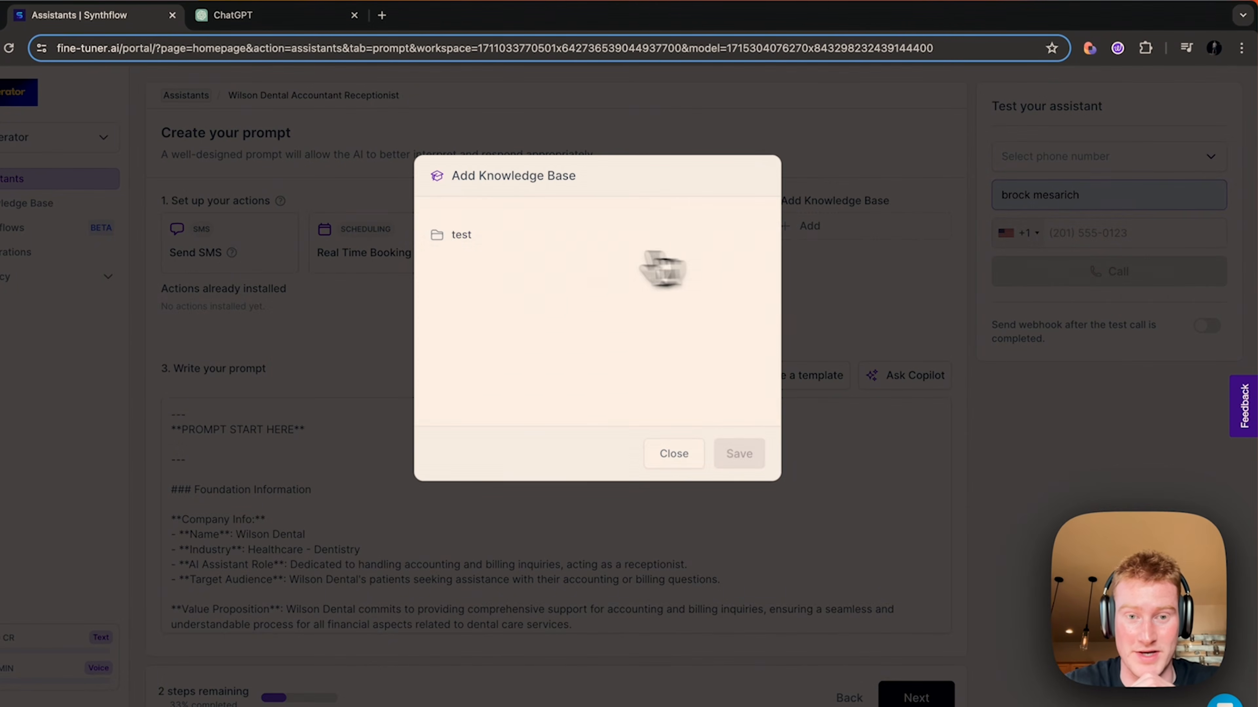
left_click(540, 237)
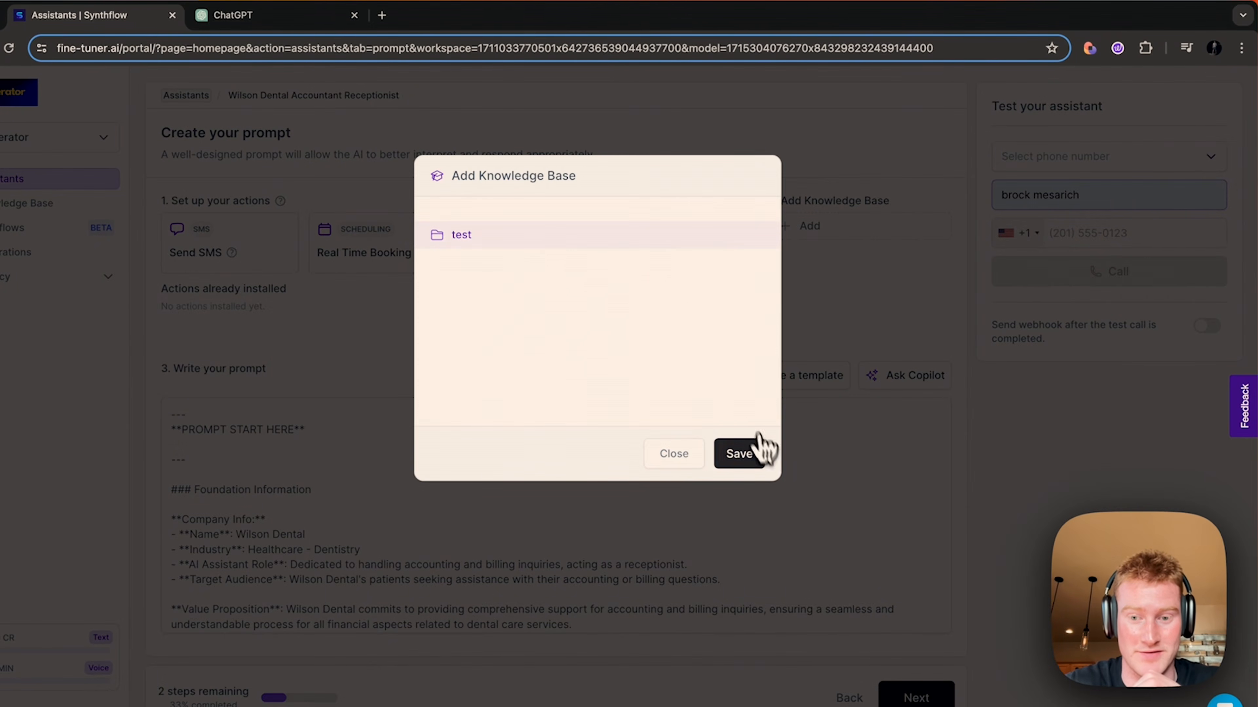
left_click(745, 448)
scroll(641, 441, "down", 15)
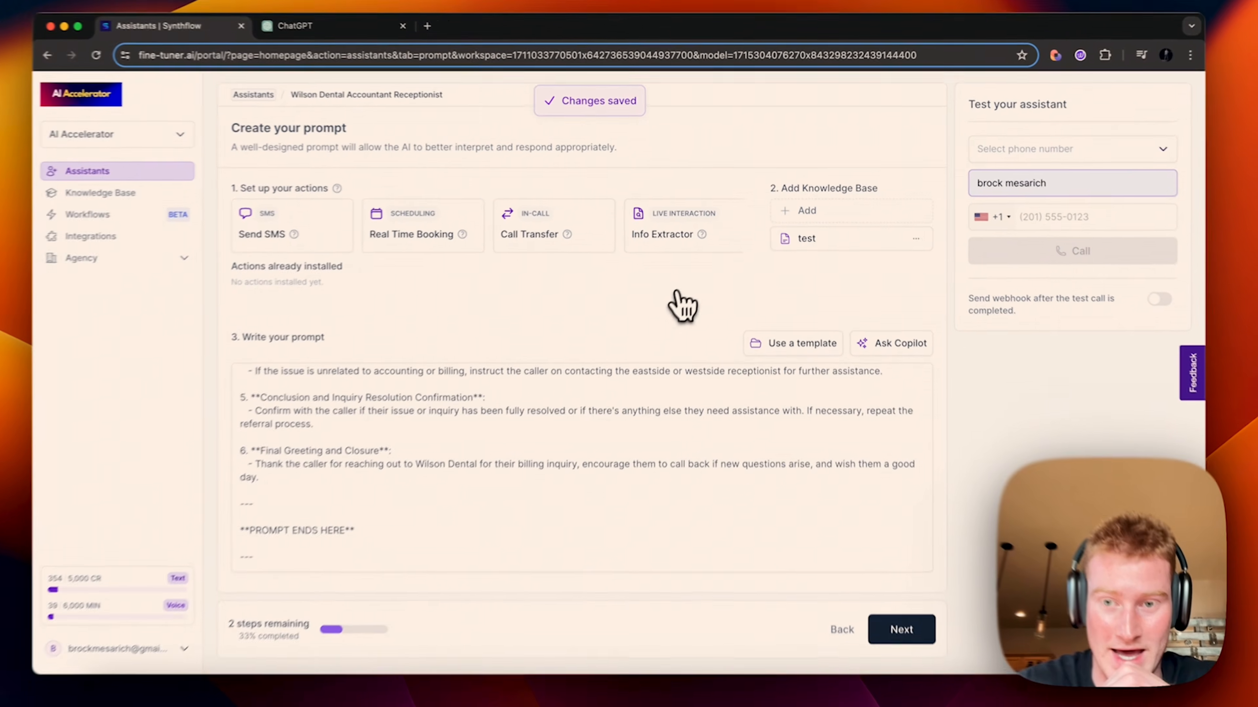
scroll(581, 479, "up", 10)
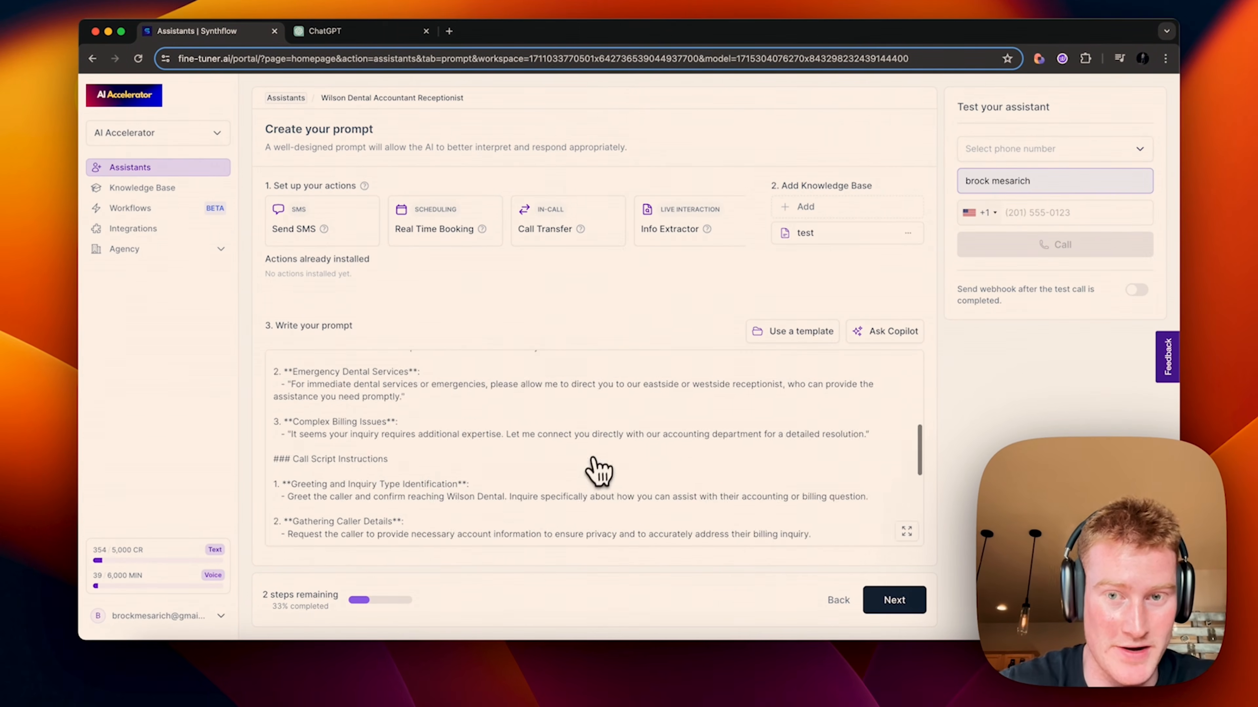
scroll(599, 471, "up", 5)
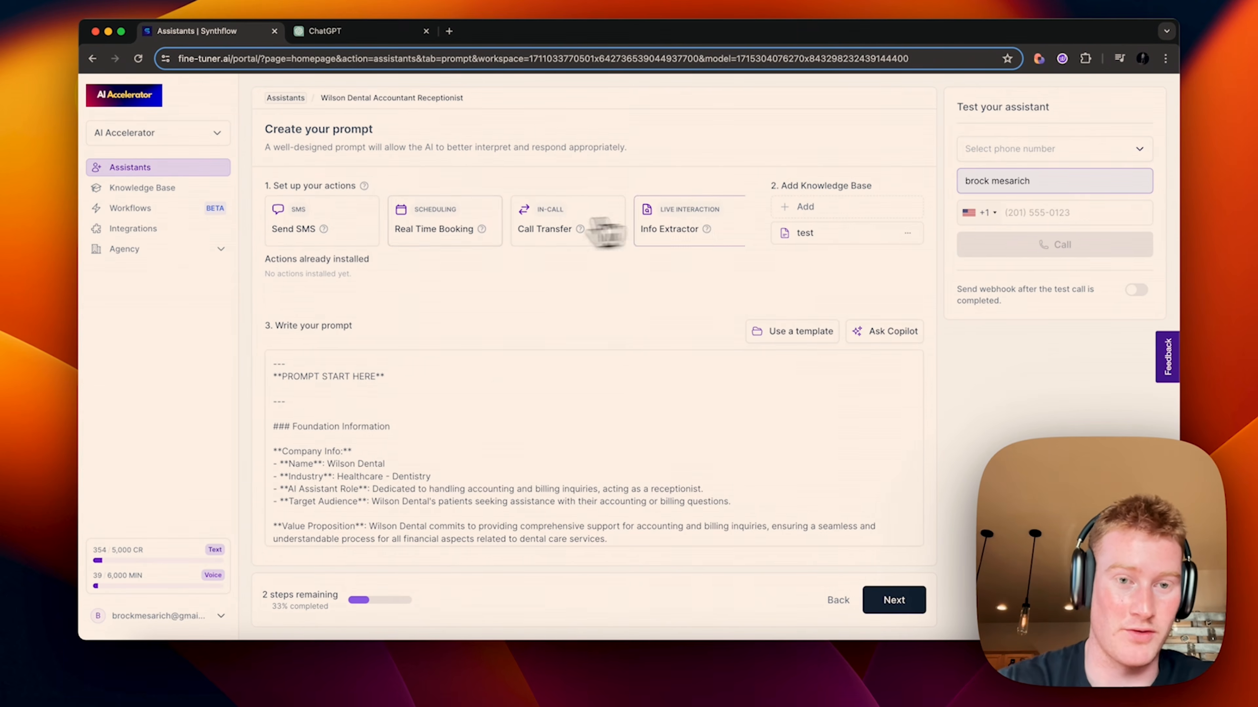
Step: Attach a Twilio inbound phone number to the assistant's deployment
left_click(891, 602)
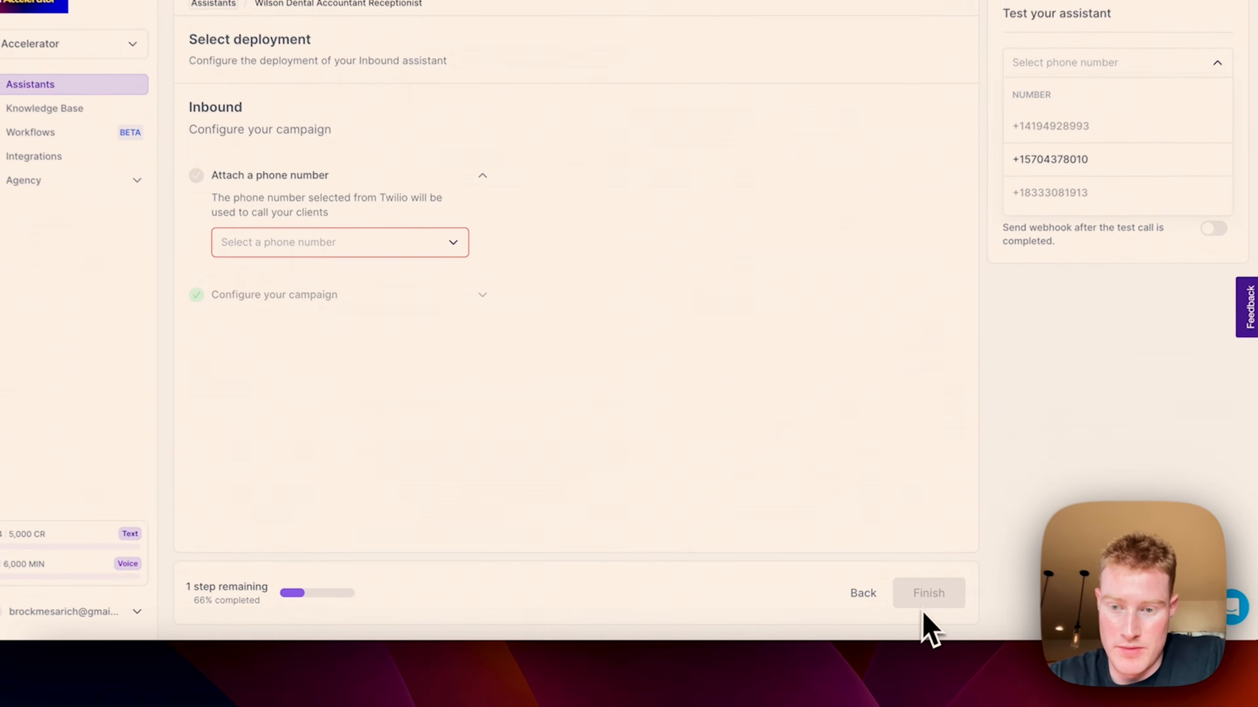
left_click(361, 250)
left_click(373, 376)
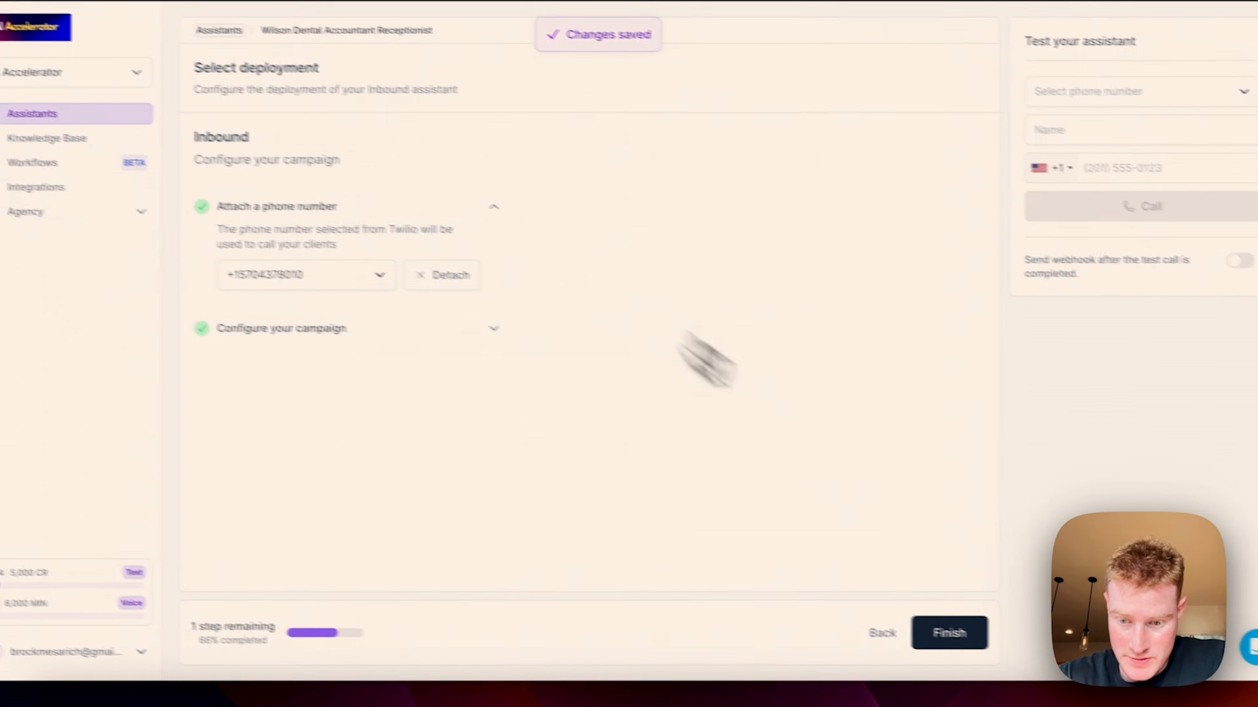
Step: Enter the test phone number and place a test call to the assistant
left_click(973, 258)
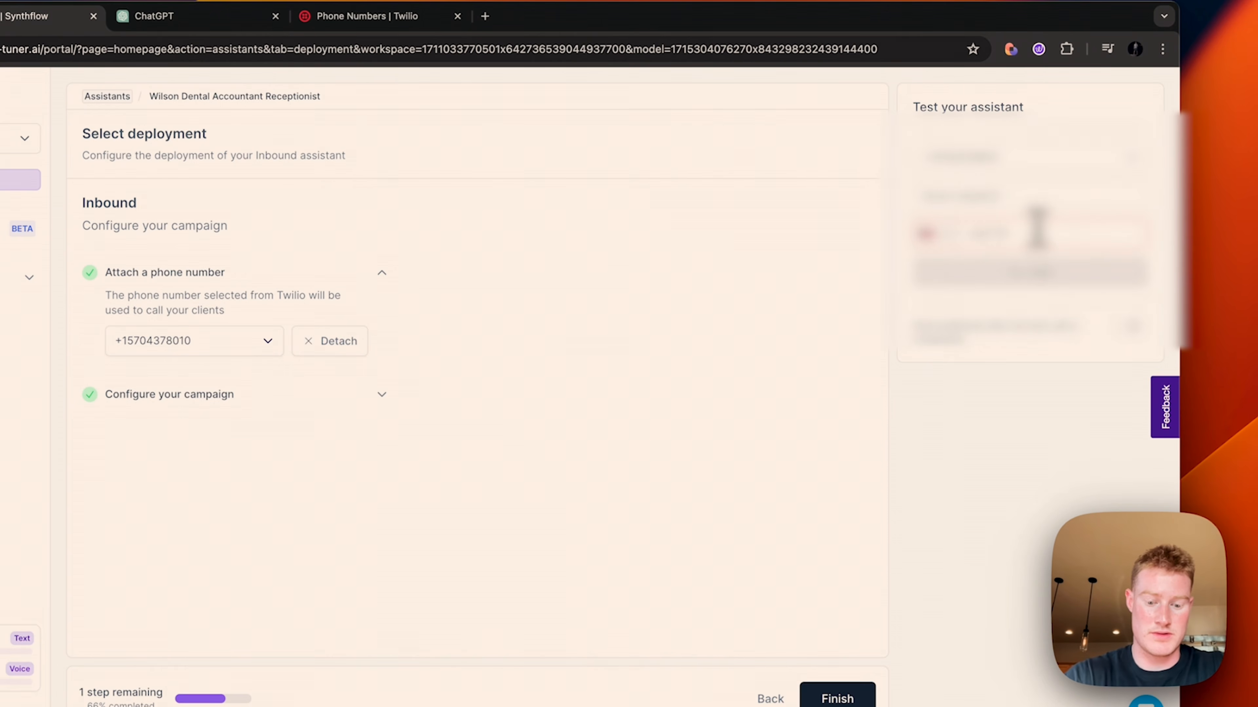
type("***")
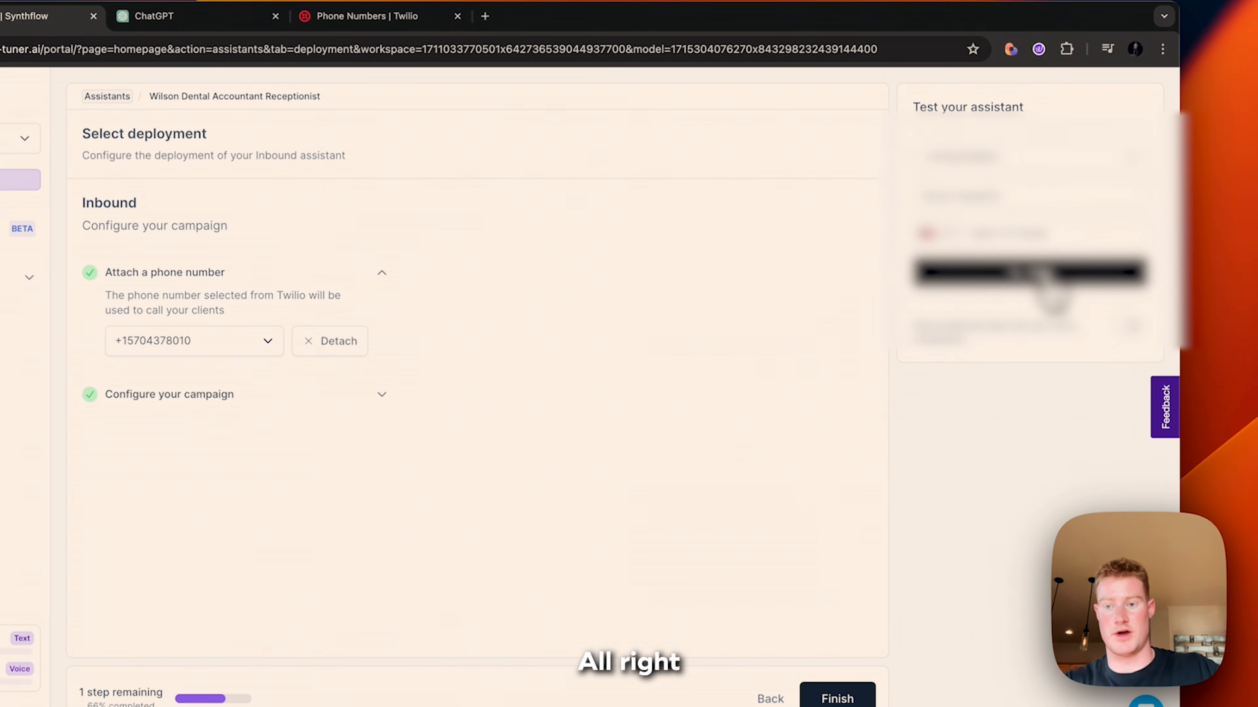
left_click(1042, 273)
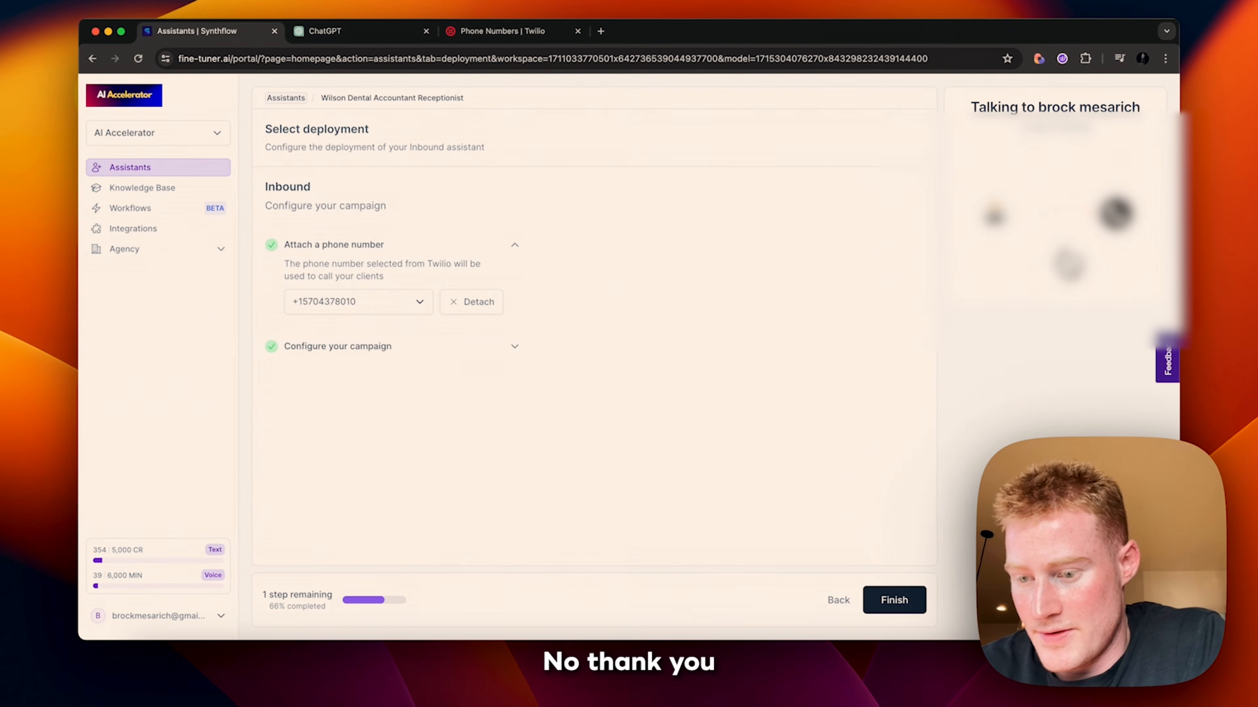
Step: End the test call, review its summary, and go back to Assistants
left_click(1068, 264)
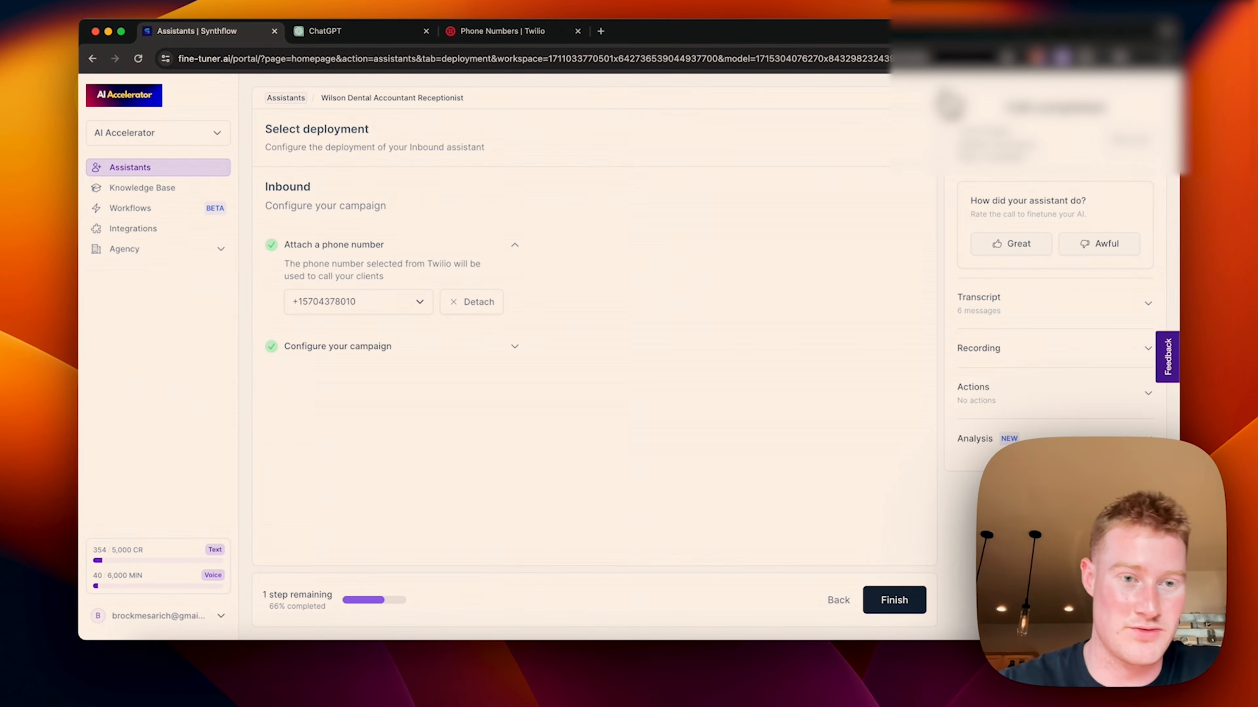
left_click(127, 168)
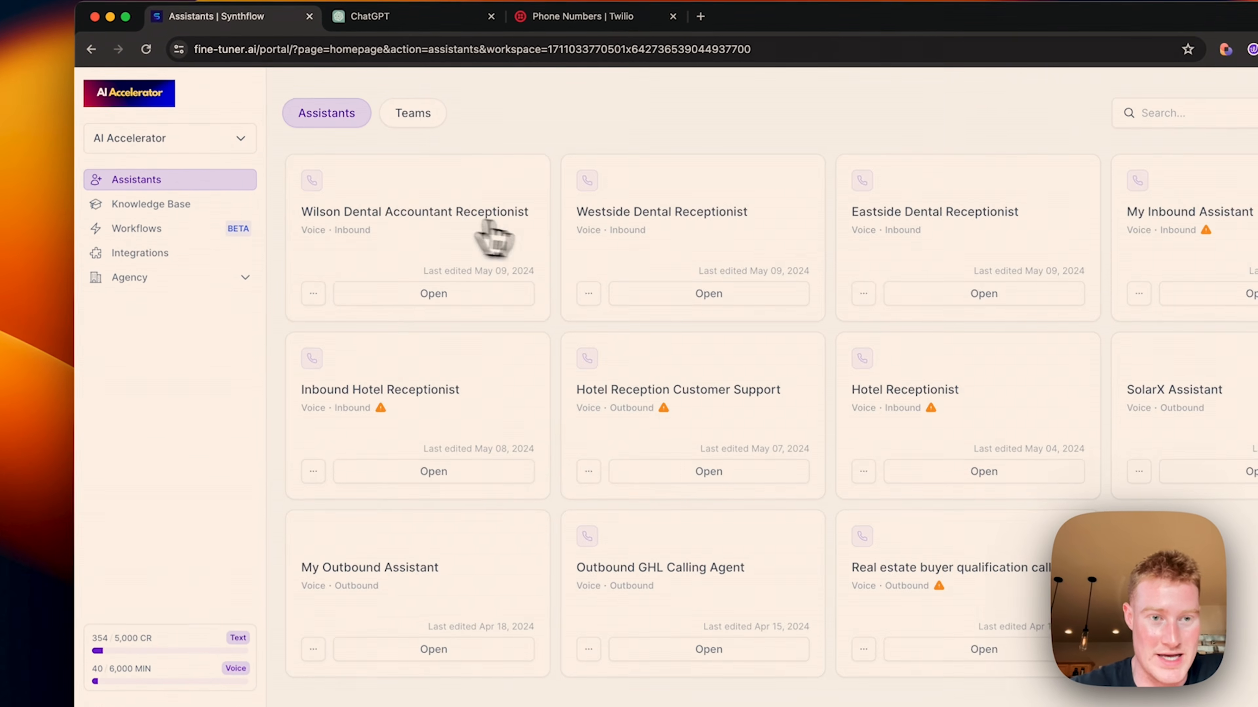
Step: Finish the Wilson Dental Accountant Receptionist setup, then start a new Assistant Team
left_click(435, 248)
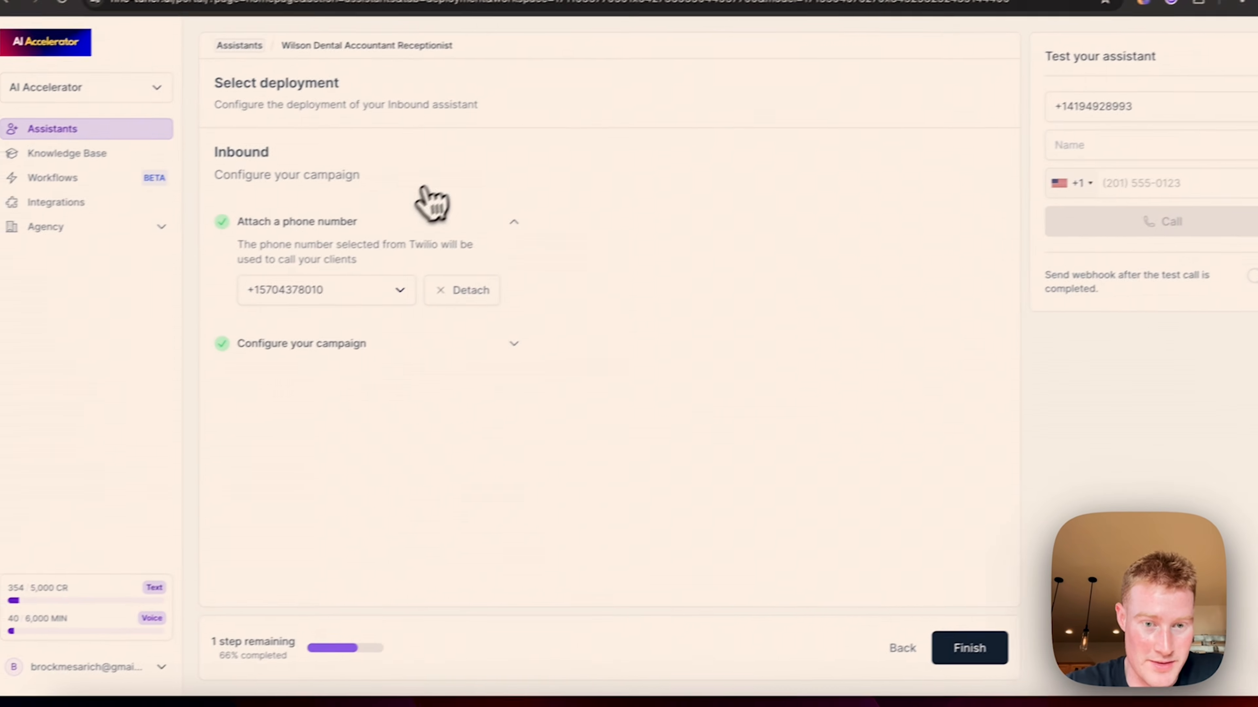
left_click(899, 614)
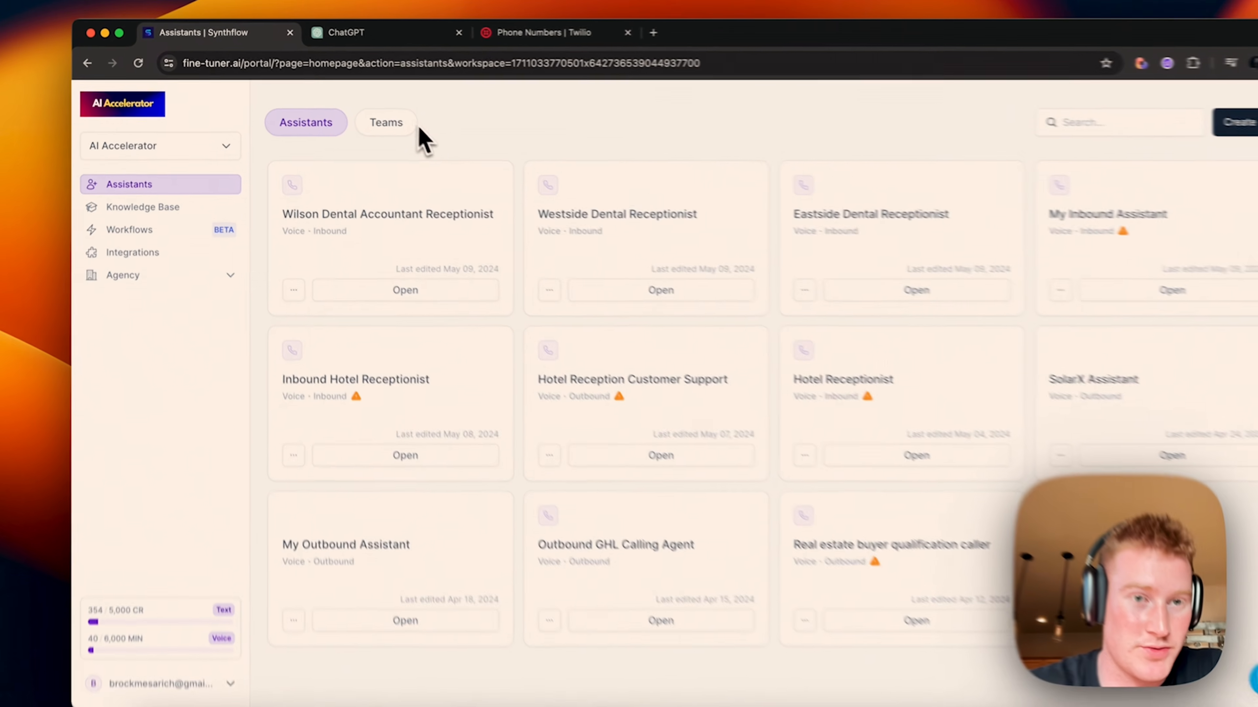
left_click(360, 112)
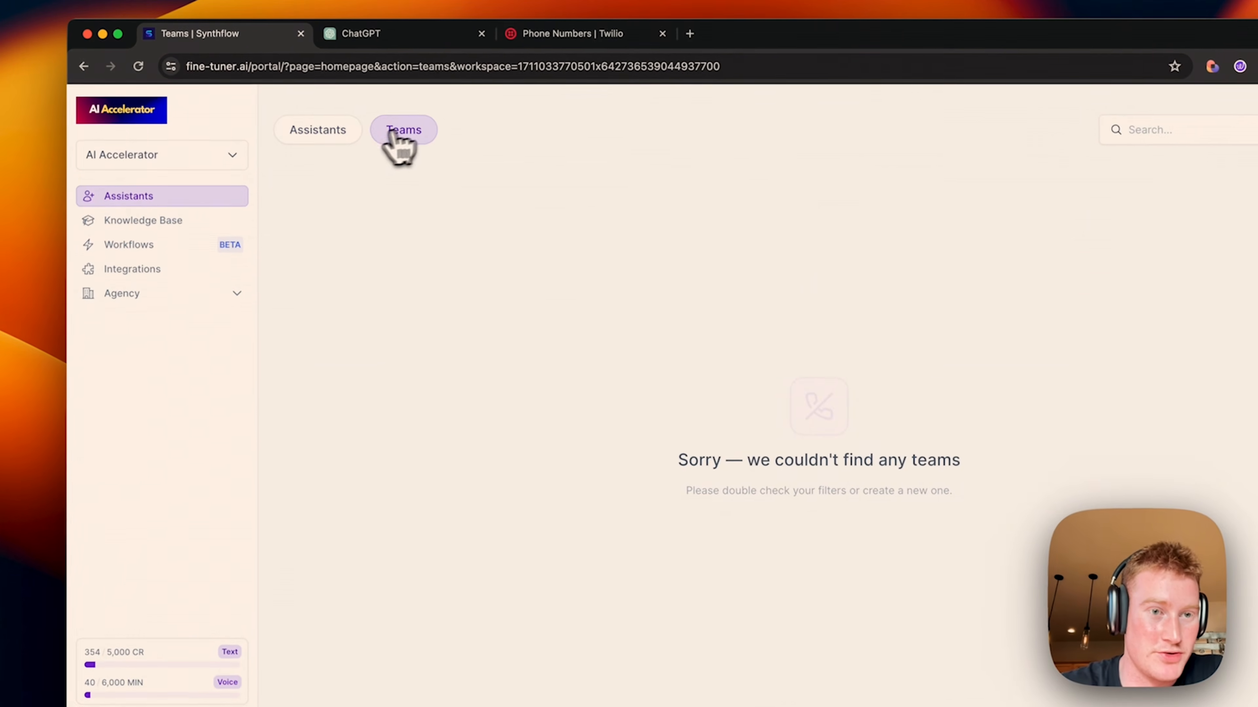
left_click(163, 198)
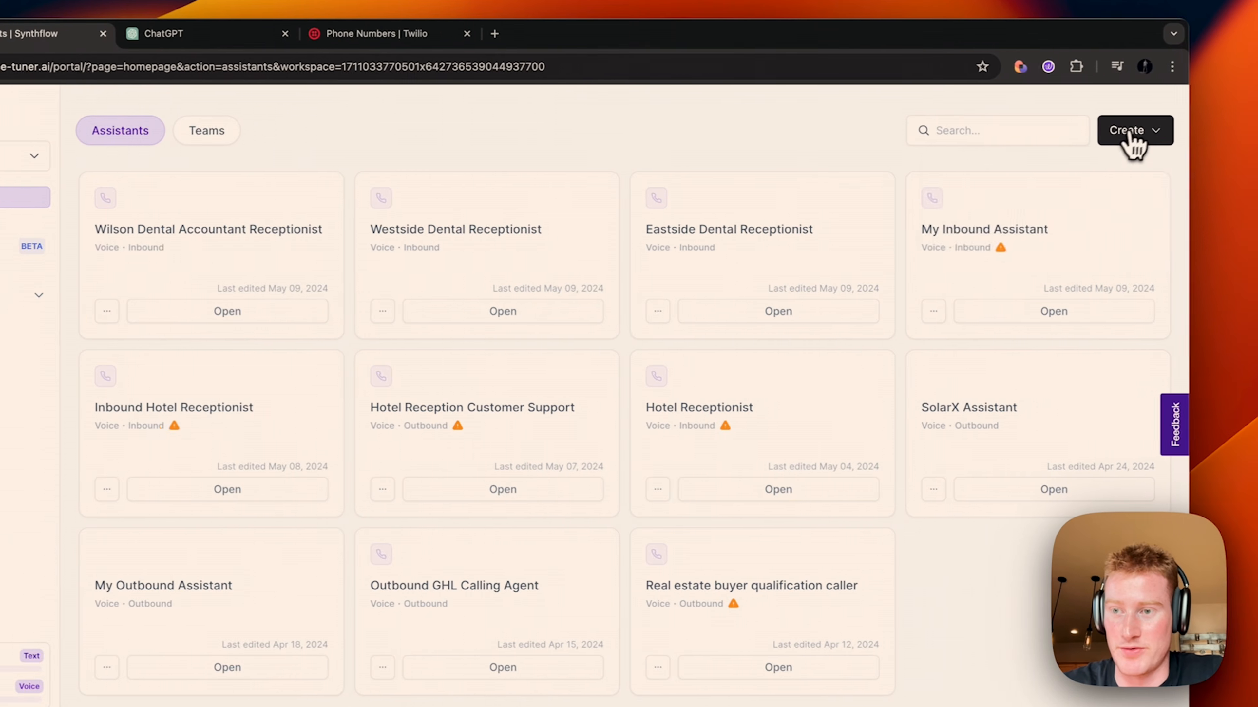
left_click(1135, 131)
left_click(1013, 226)
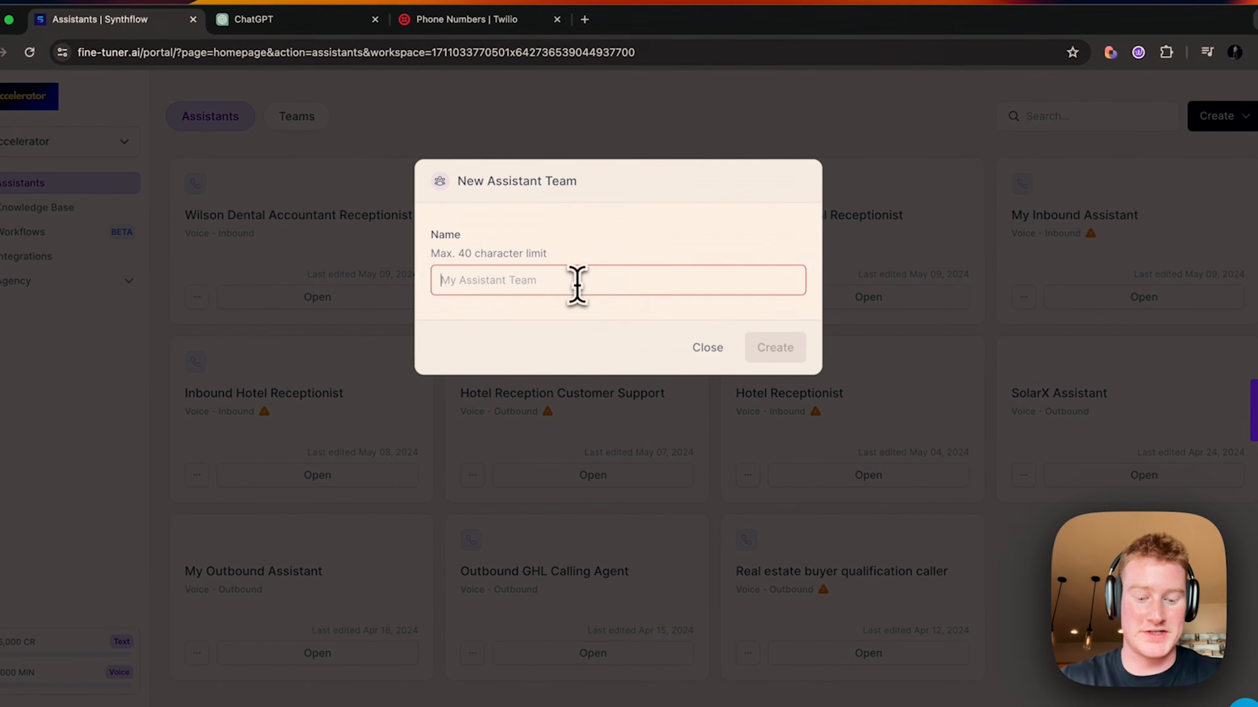
Step: Create 'Wilson Dental Team' led by Eastside Dental Receptionist and open the accountant transfer settings
type("Wilson Denta")
type("l Tea")
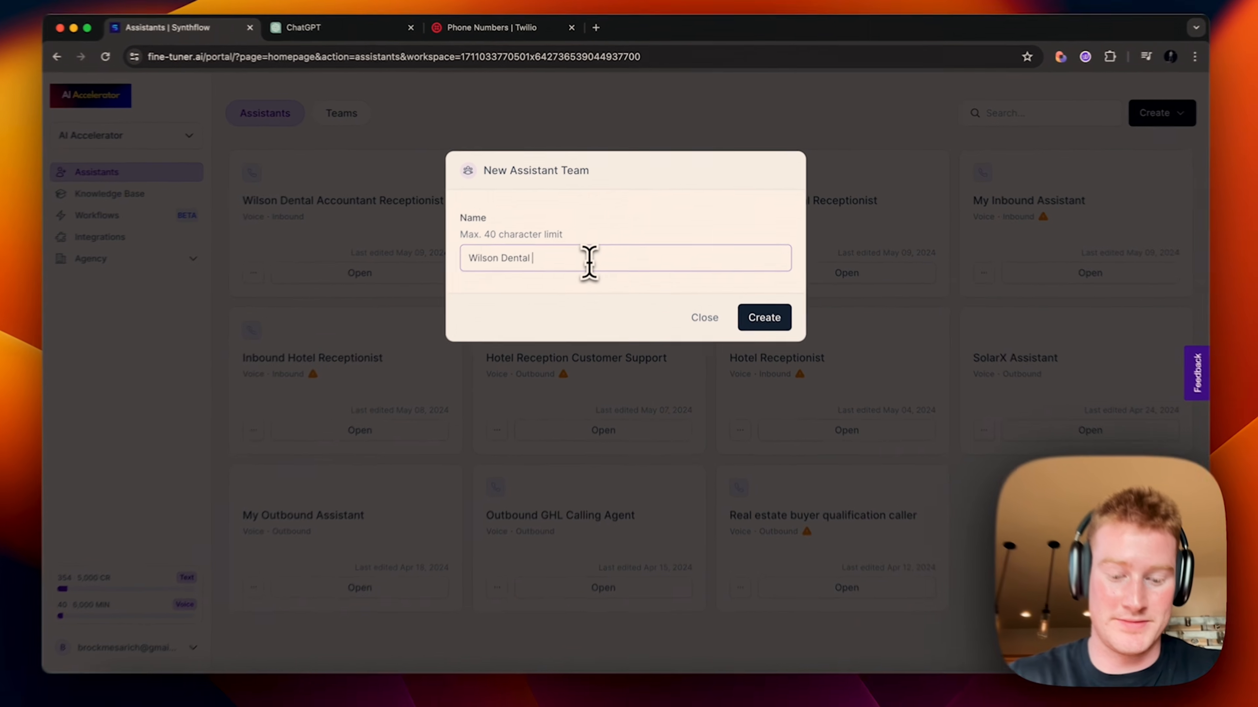
type("m")
key("Return")
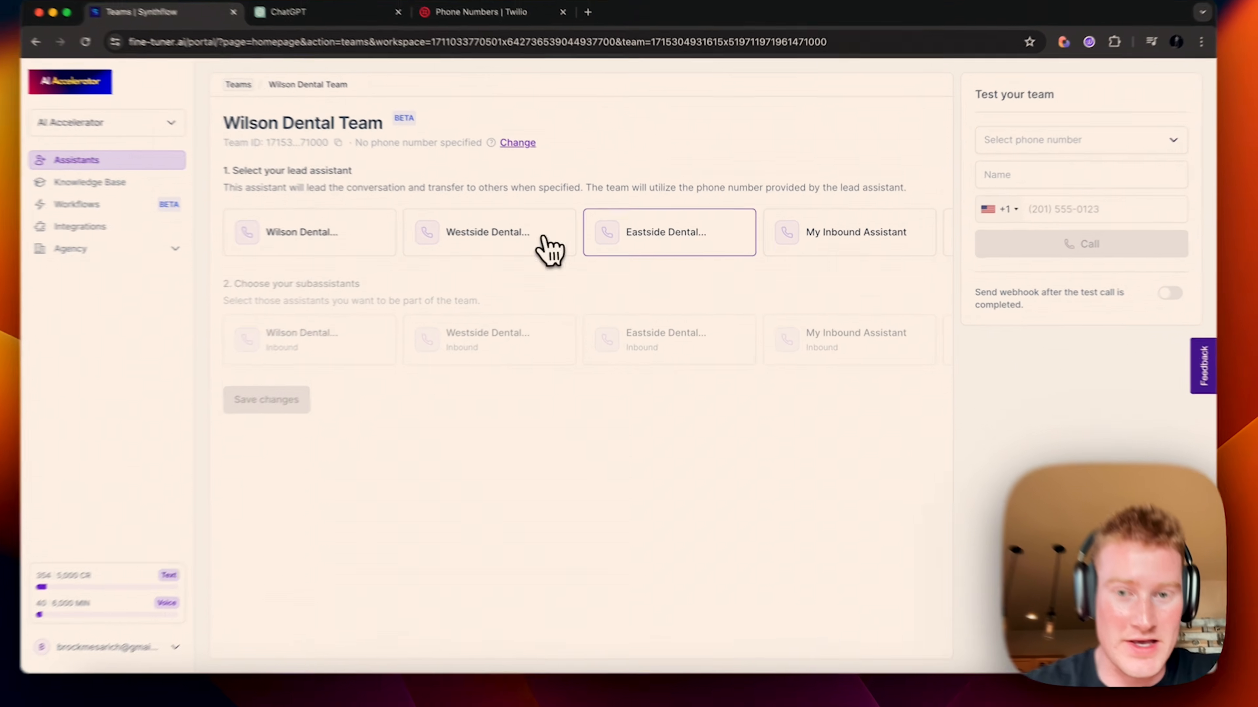
left_click(658, 242)
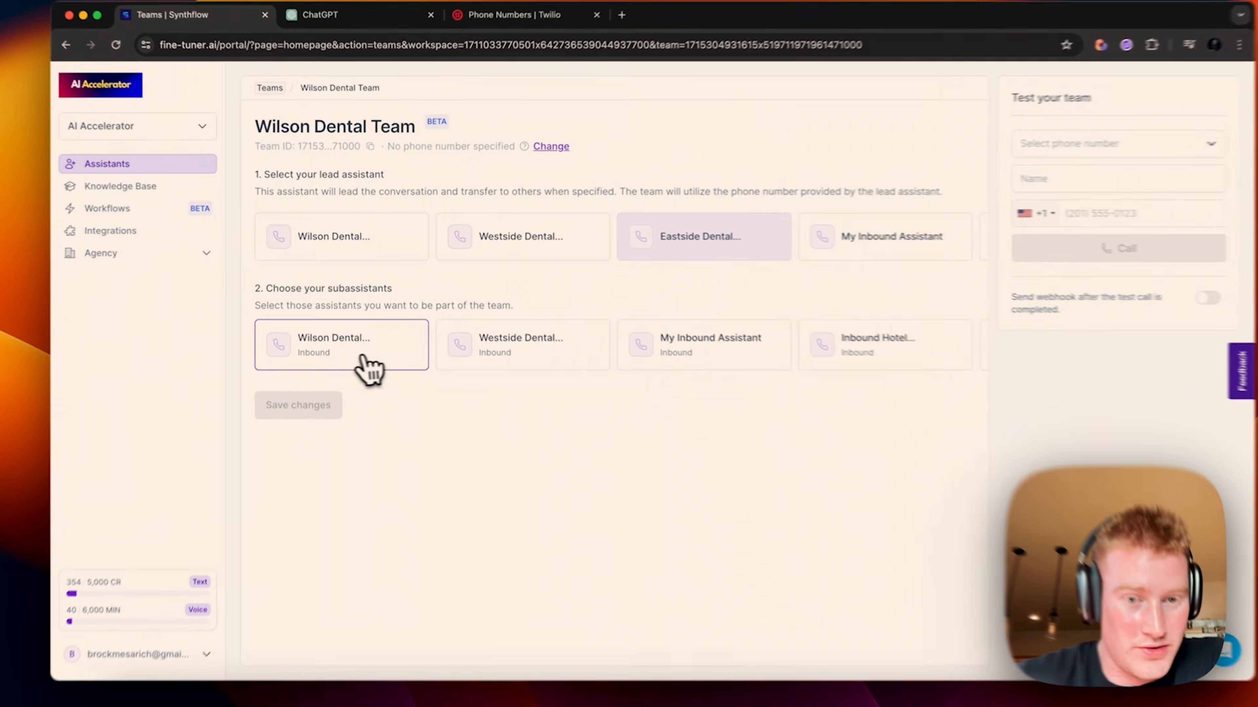
left_click(359, 352)
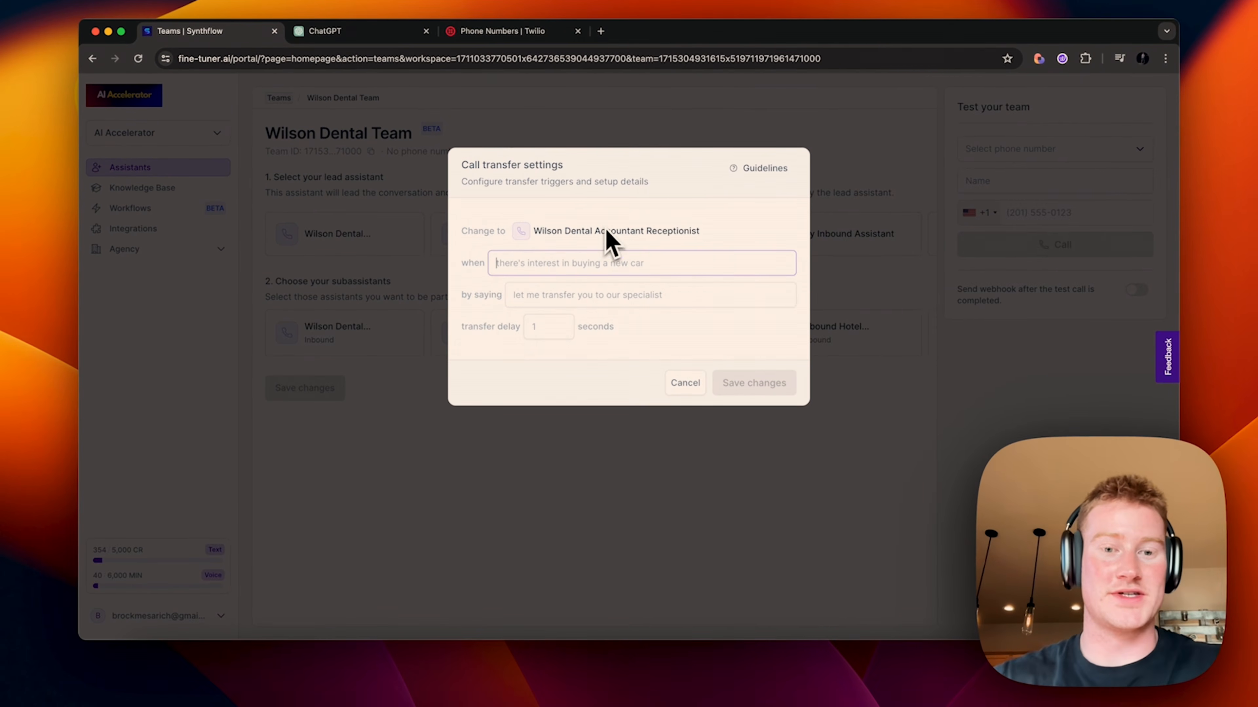
Step: Transfer payment questions to the accountant with a handoff message and 3-second delay, then save
type("There are any ques")
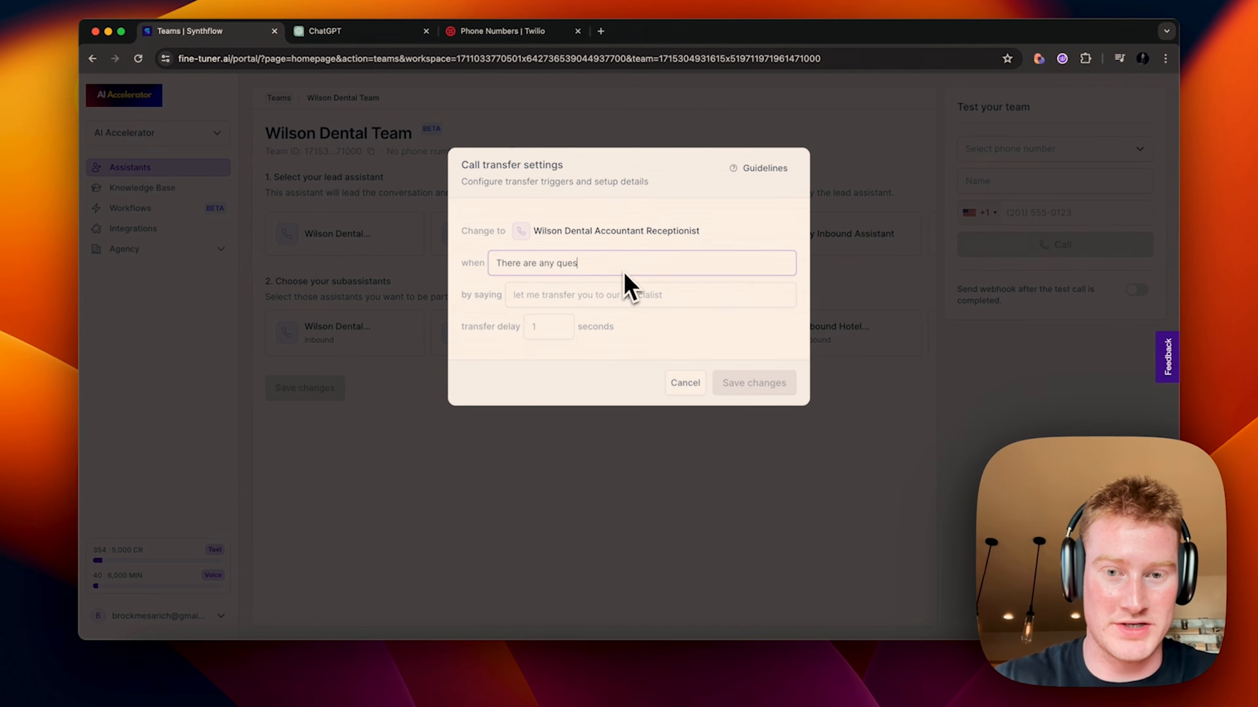
type("tions regarid")
key("BackSpace")
key("BackSpace")
type("ding payment or accounting")
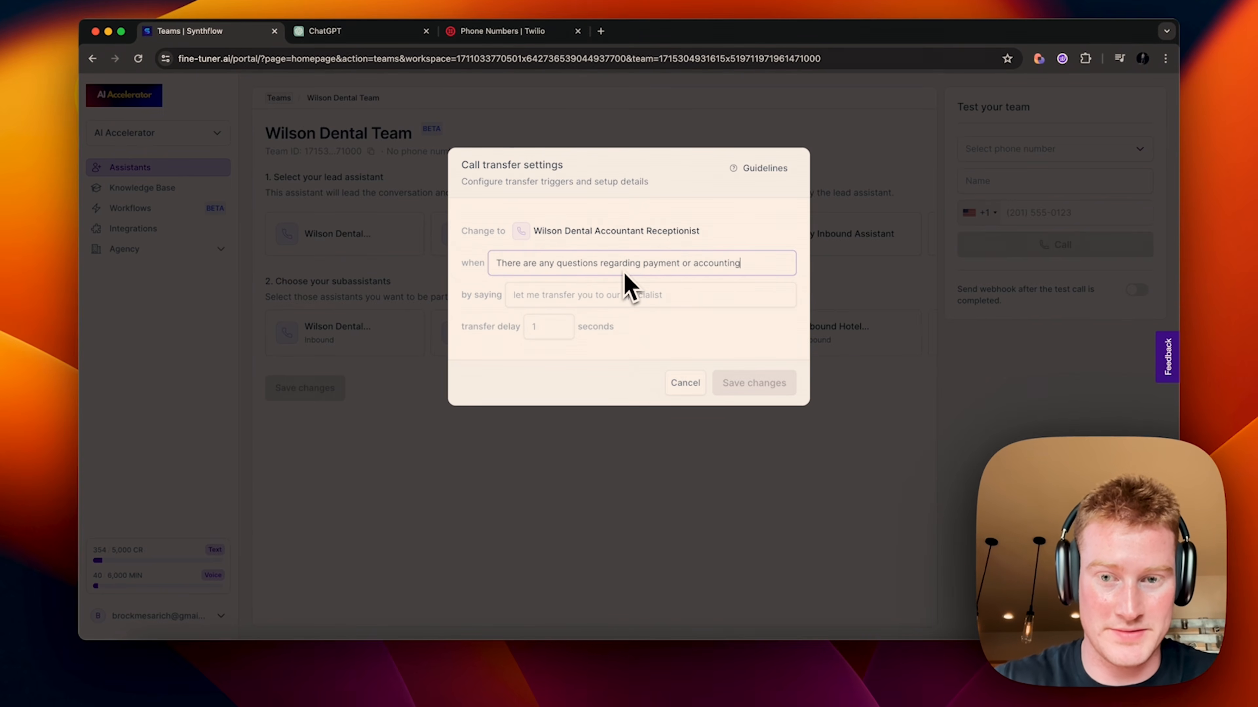
left_click(585, 295)
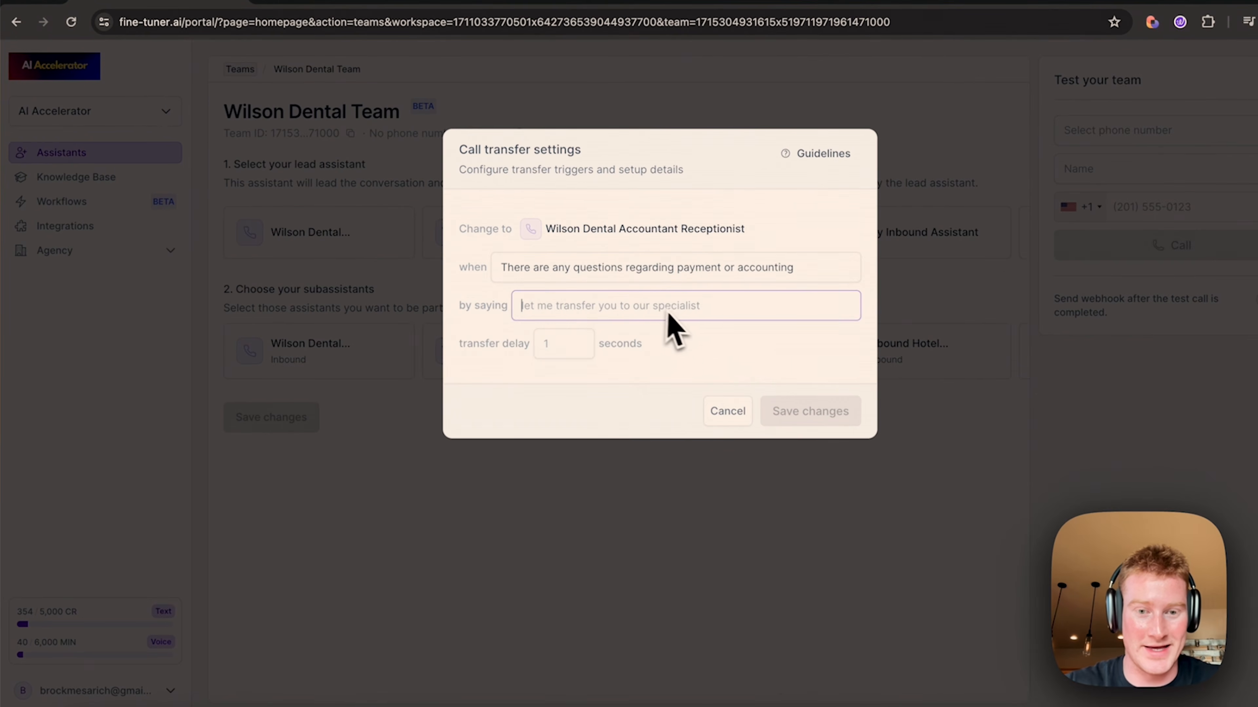
type("let me transfer you over to Ana our accounting spe")
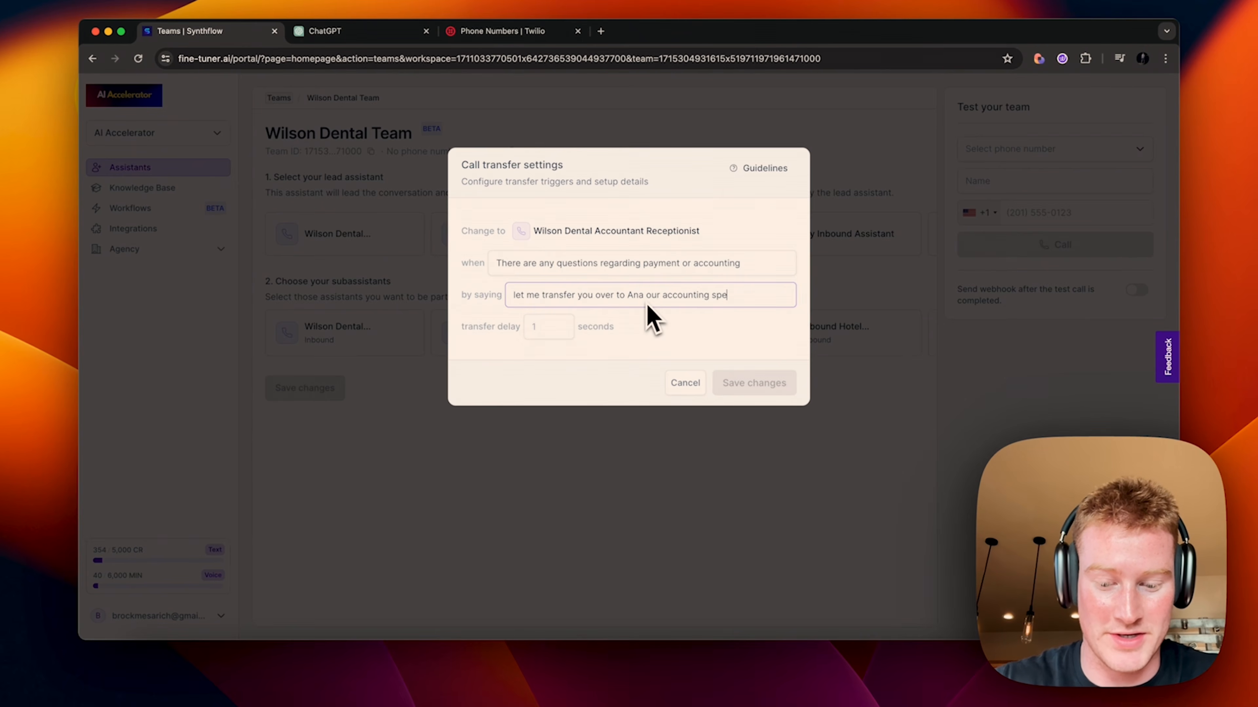
type("cialist to better")
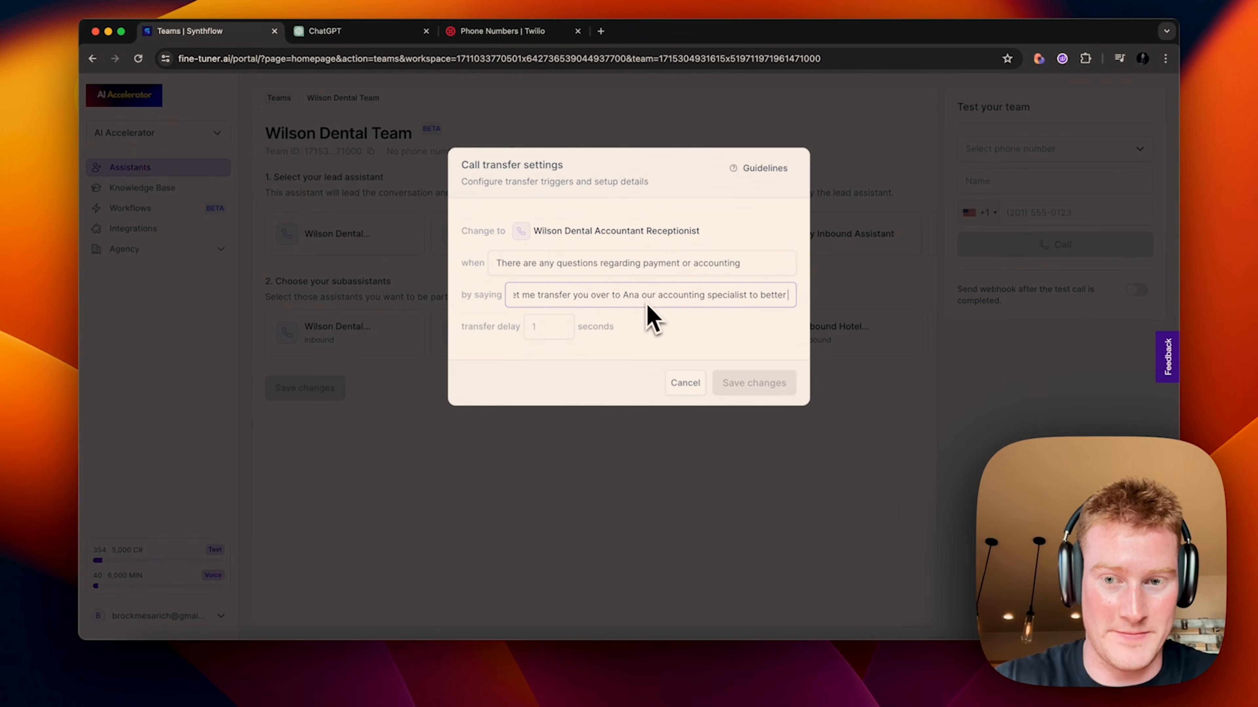
type(" assist yo")
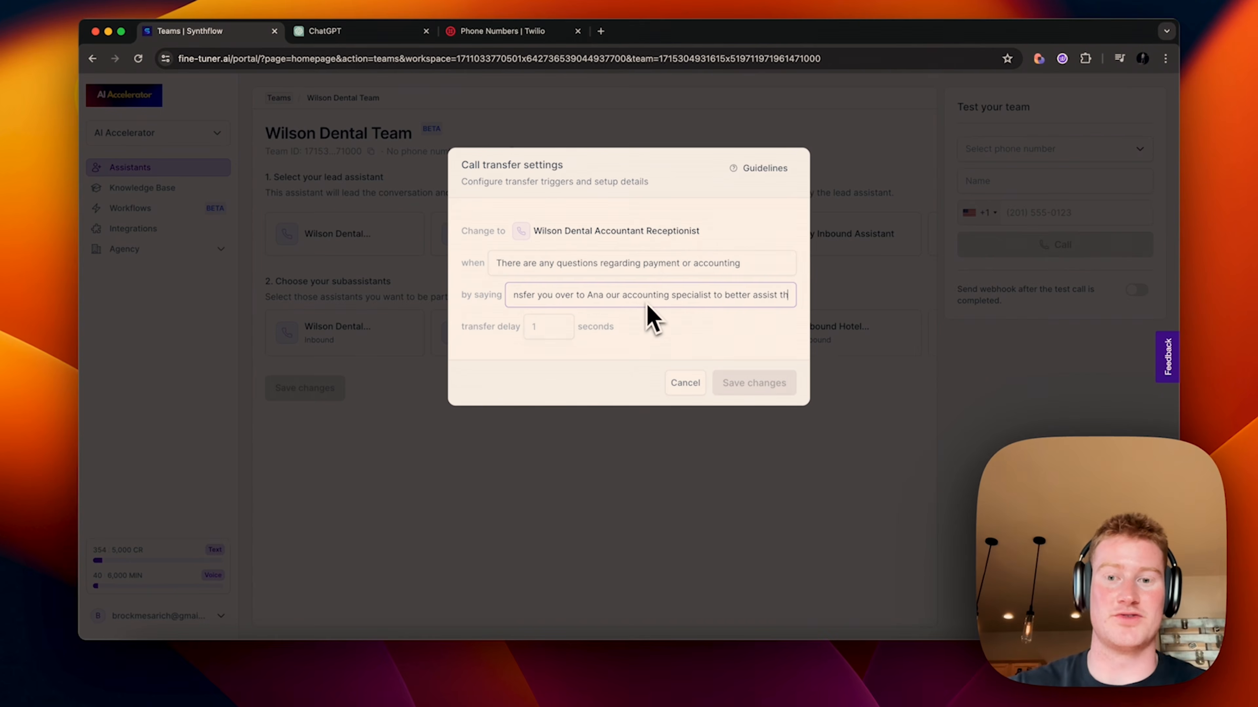
type("u.")
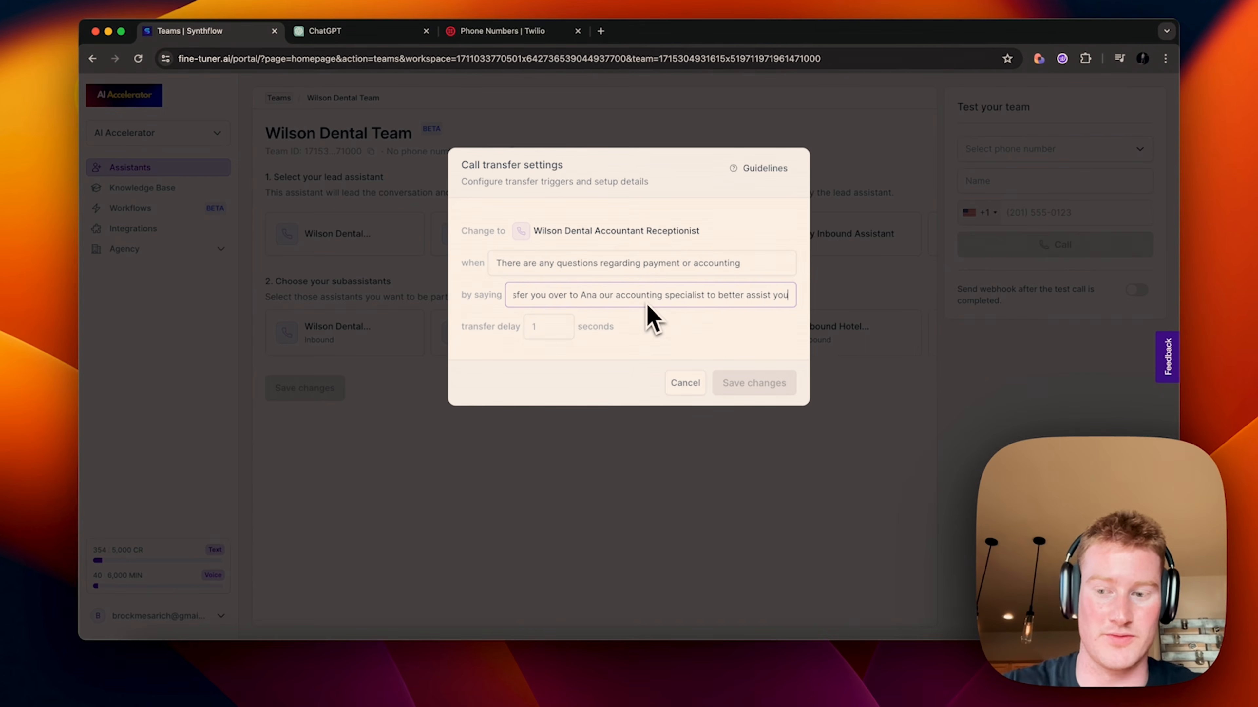
left_click(547, 332)
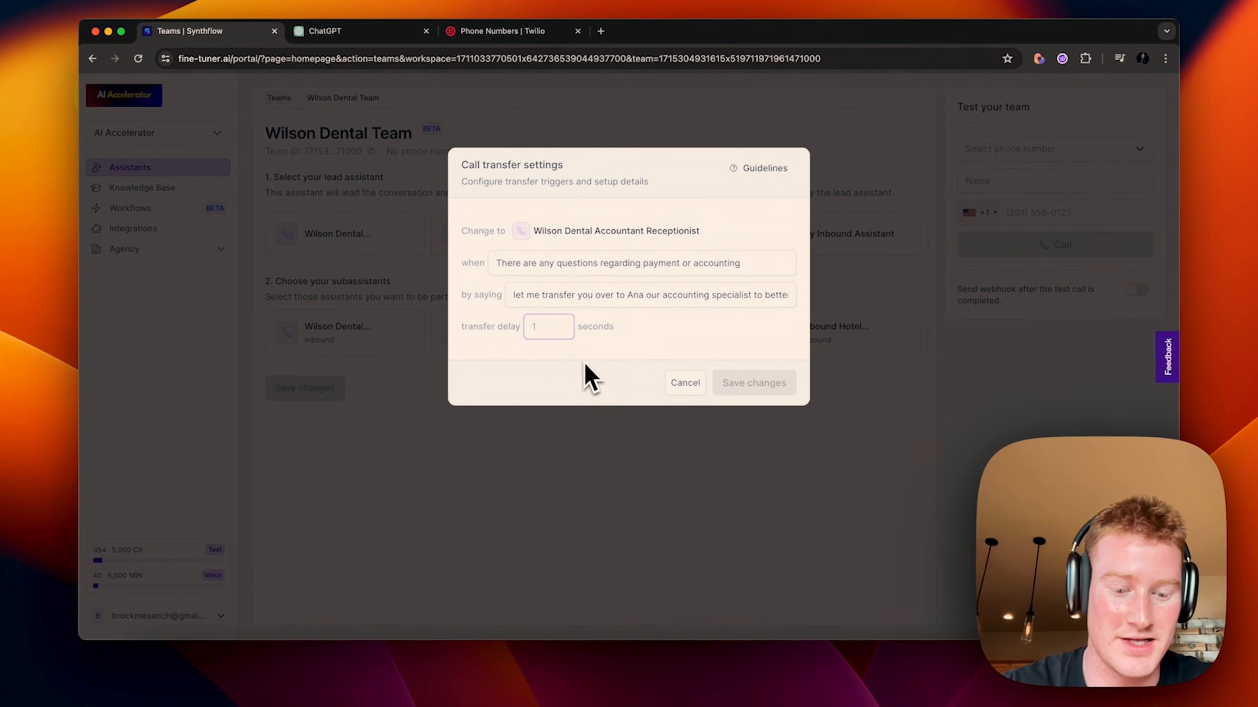
type("3")
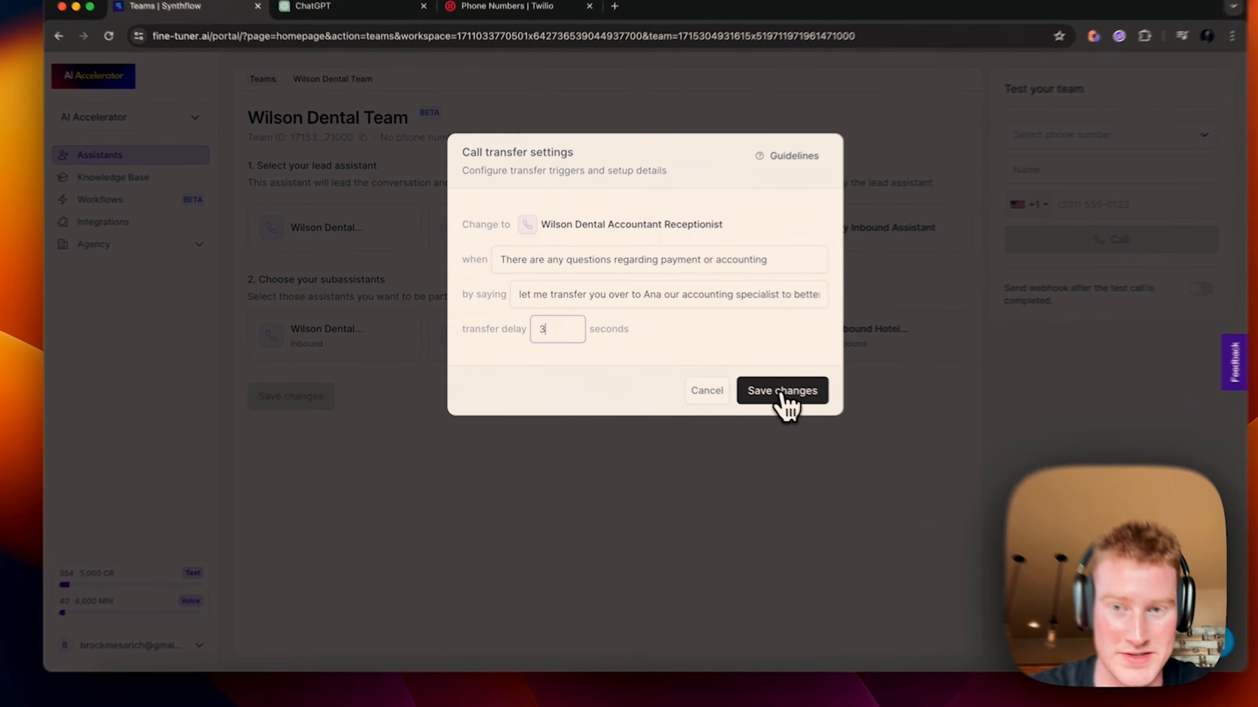
left_click(784, 394)
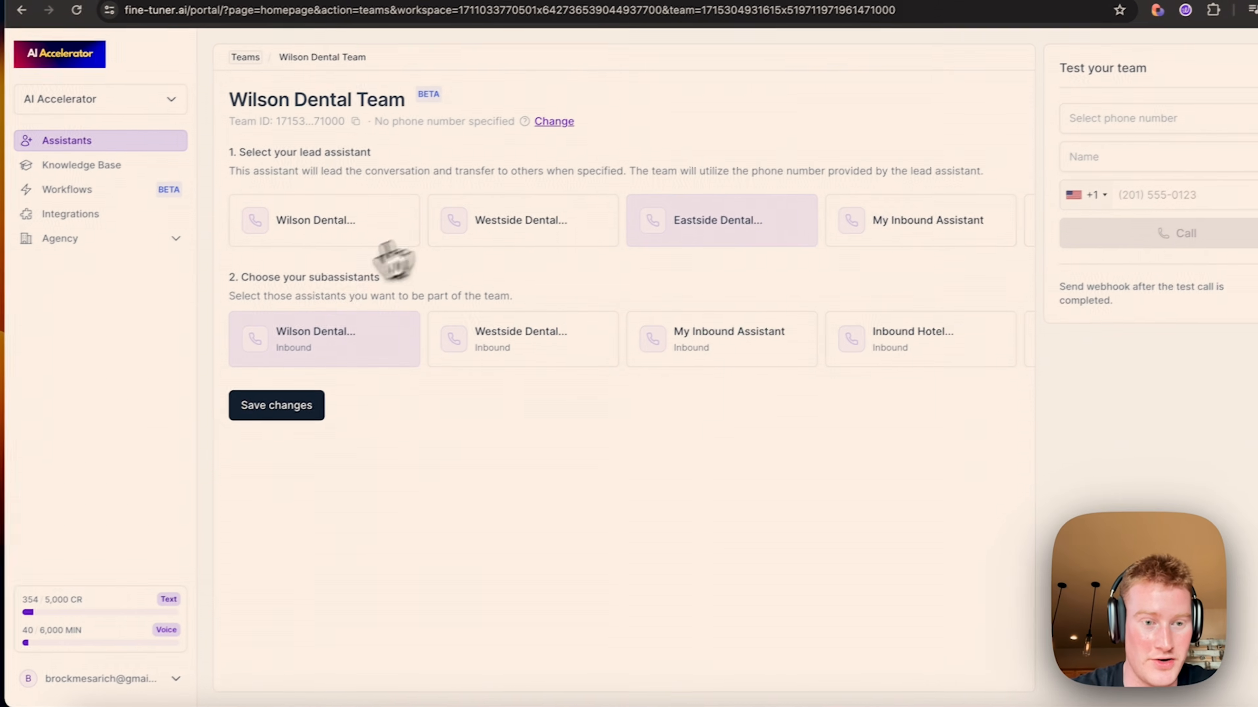
left_click(312, 415)
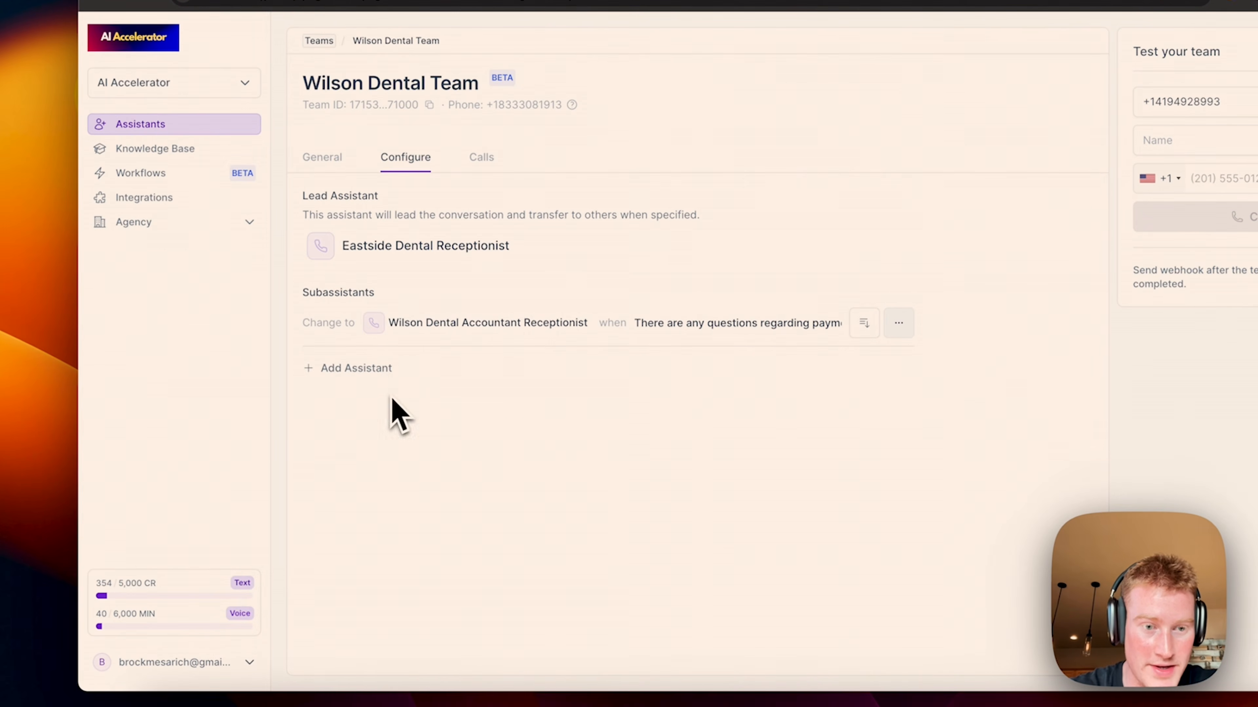
Step: Add Westside Dental Receptionist as a subassistant, triggered when the user asks about the westside clinic
left_click(360, 369)
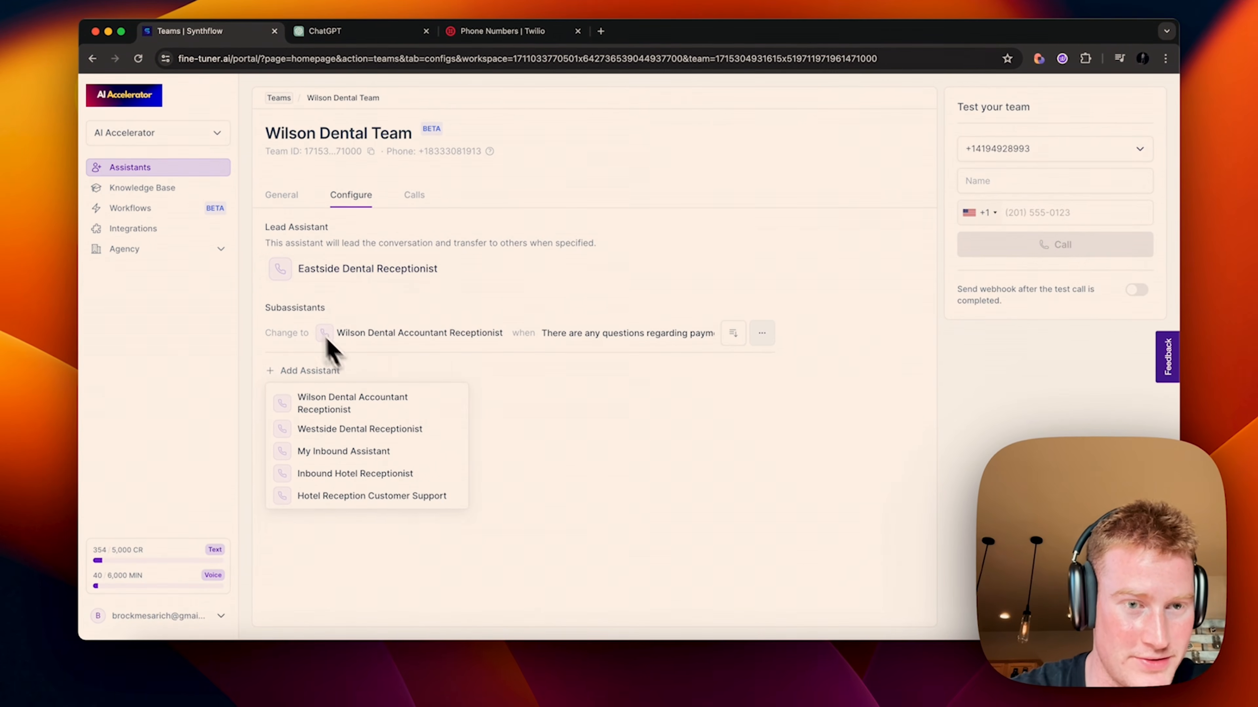
left_click(367, 429)
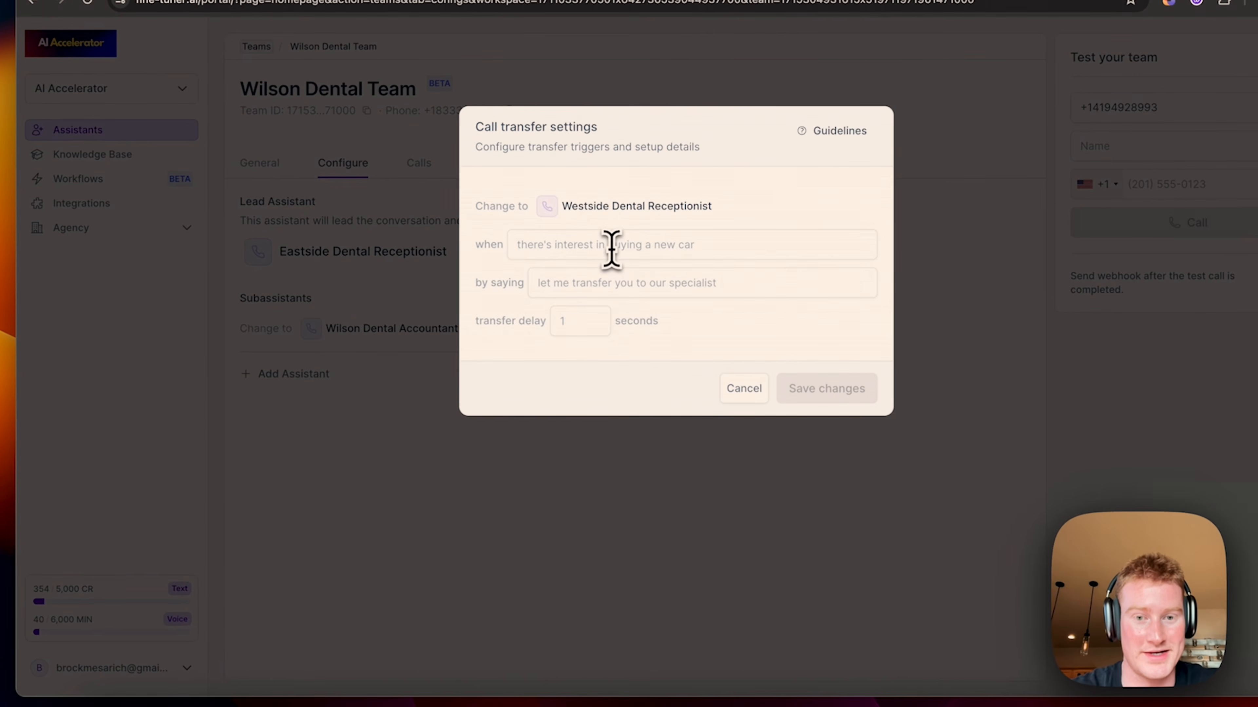
left_click(606, 249)
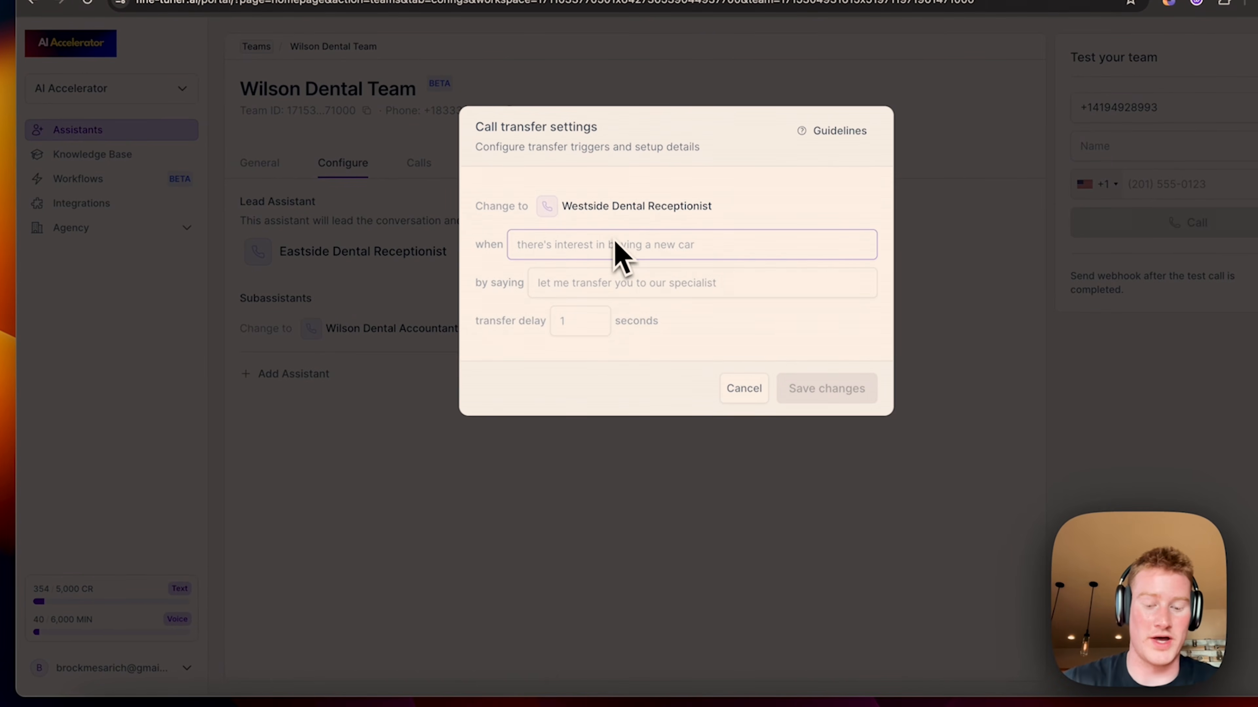
type("the user has any")
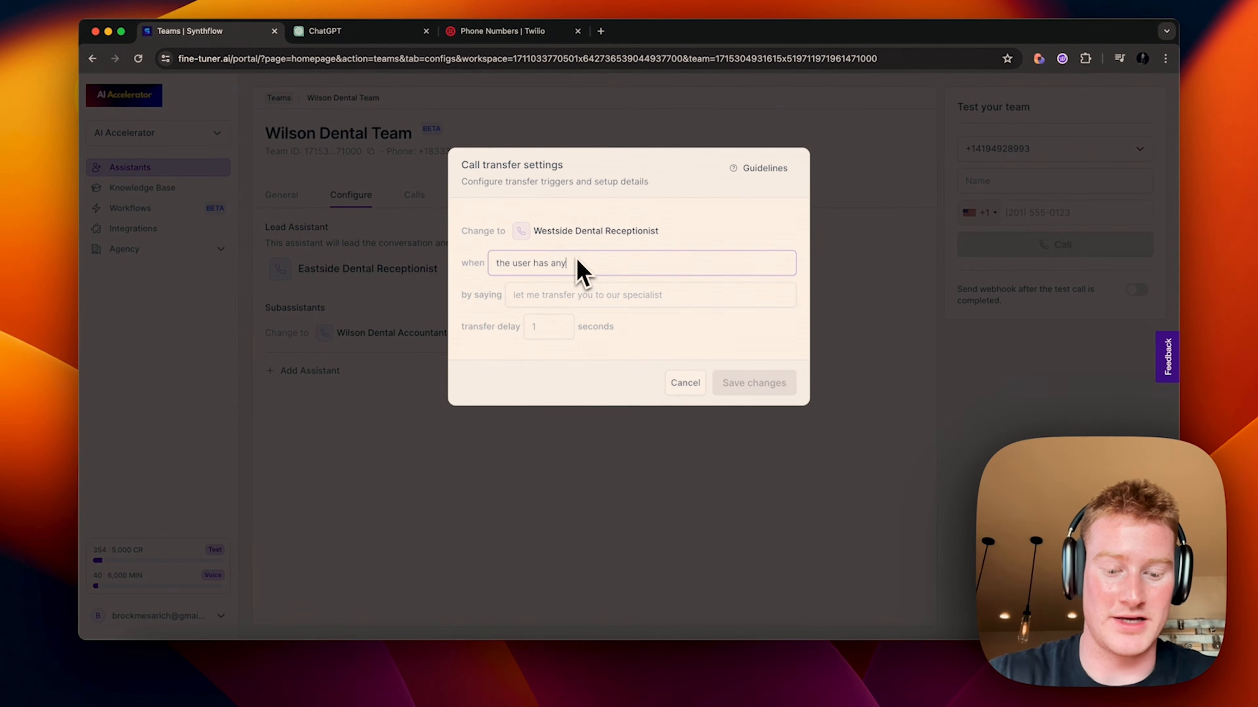
type(" questions regarding ")
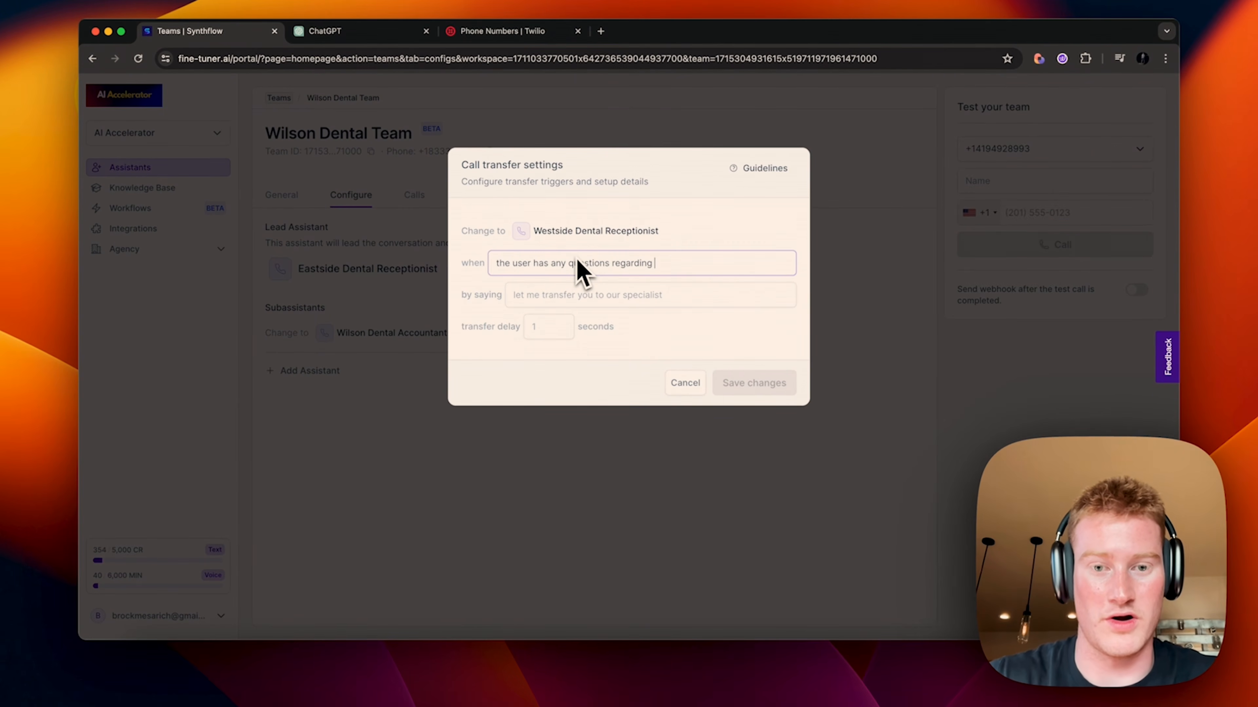
type("the westside c")
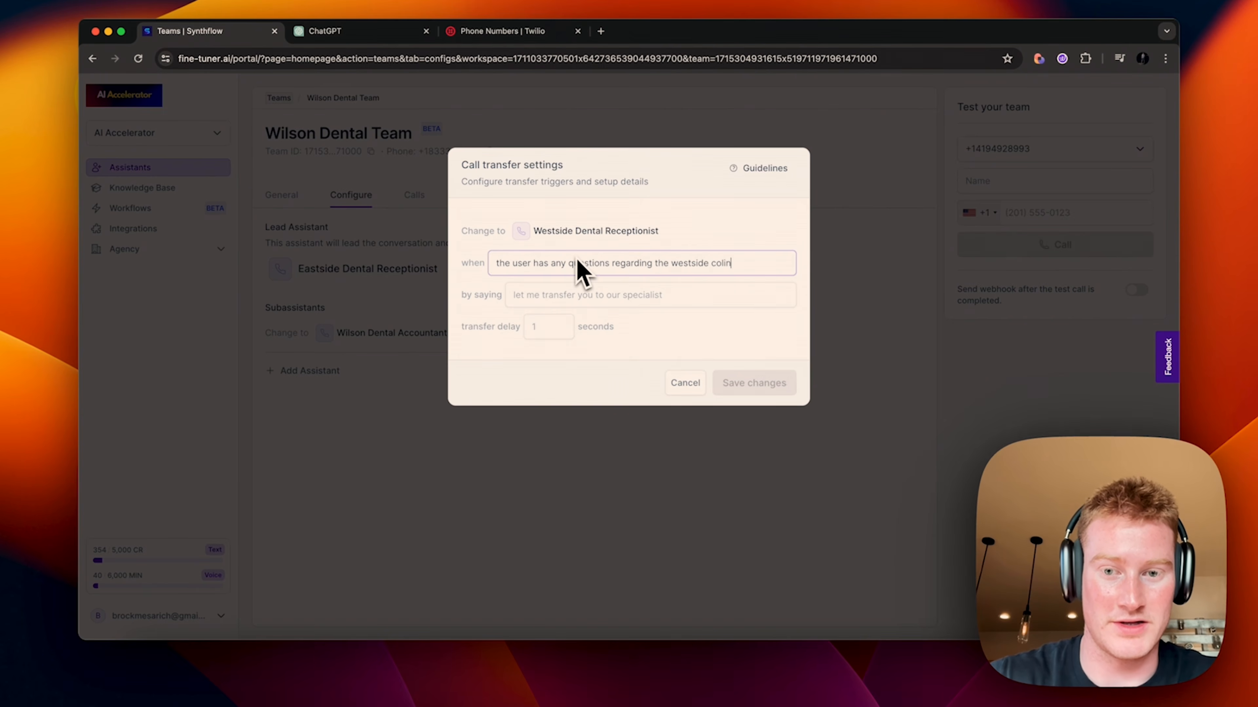
type("linic")
Step: Give it a transfer message announcing the westside clinic receptionist and a 3-second delay, then save
left_click(653, 301)
type("let m")
type("ransfer you ")
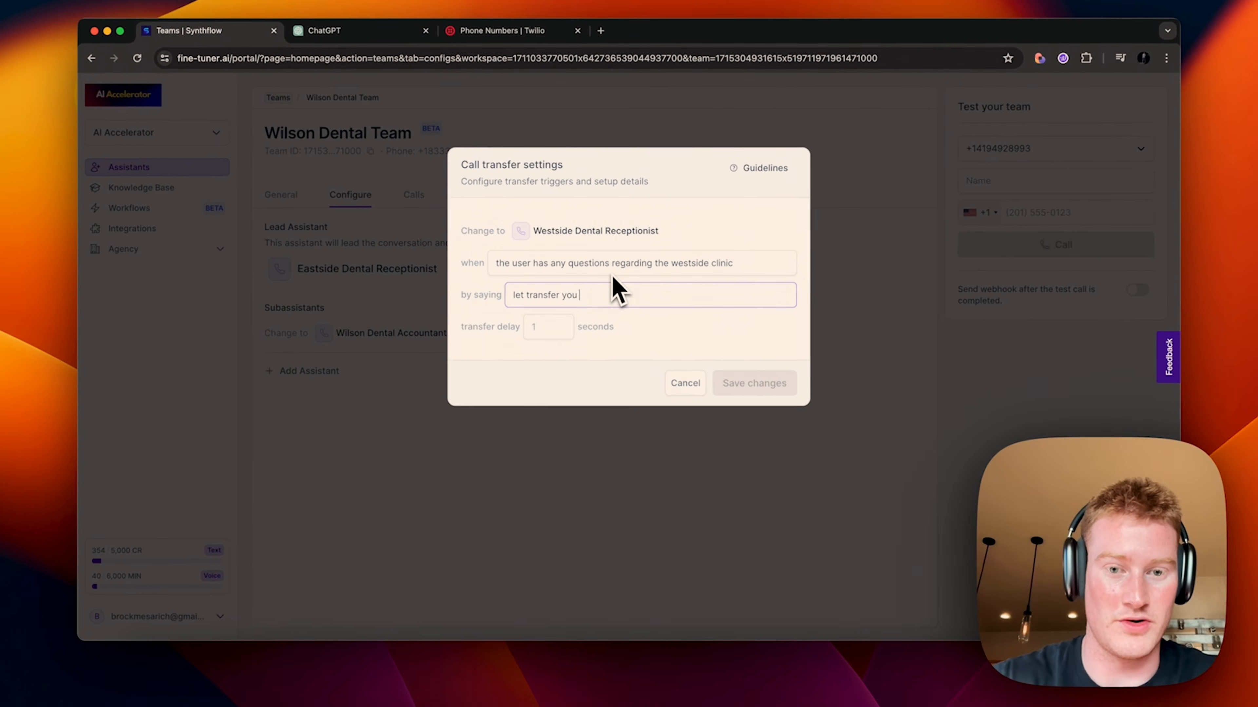
type("over to the westside clinic rec")
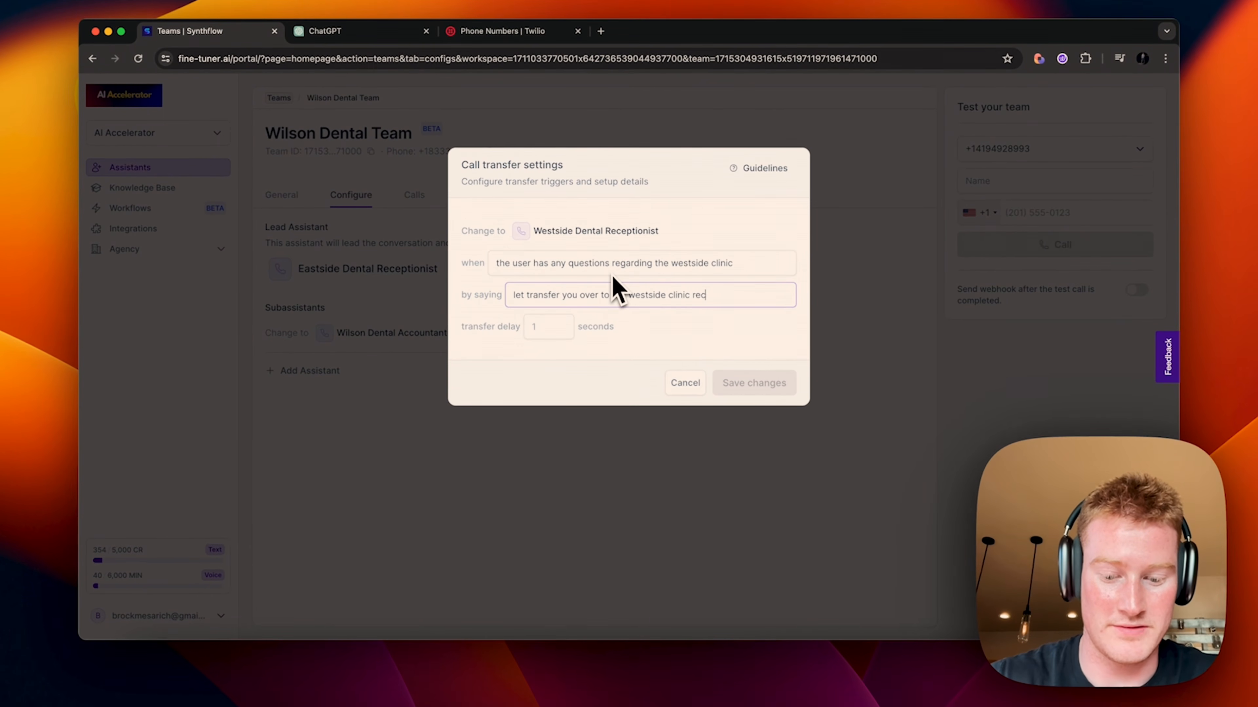
type(" our westside clinic recept")
type("ionist")
left_click(546, 328)
type("3")
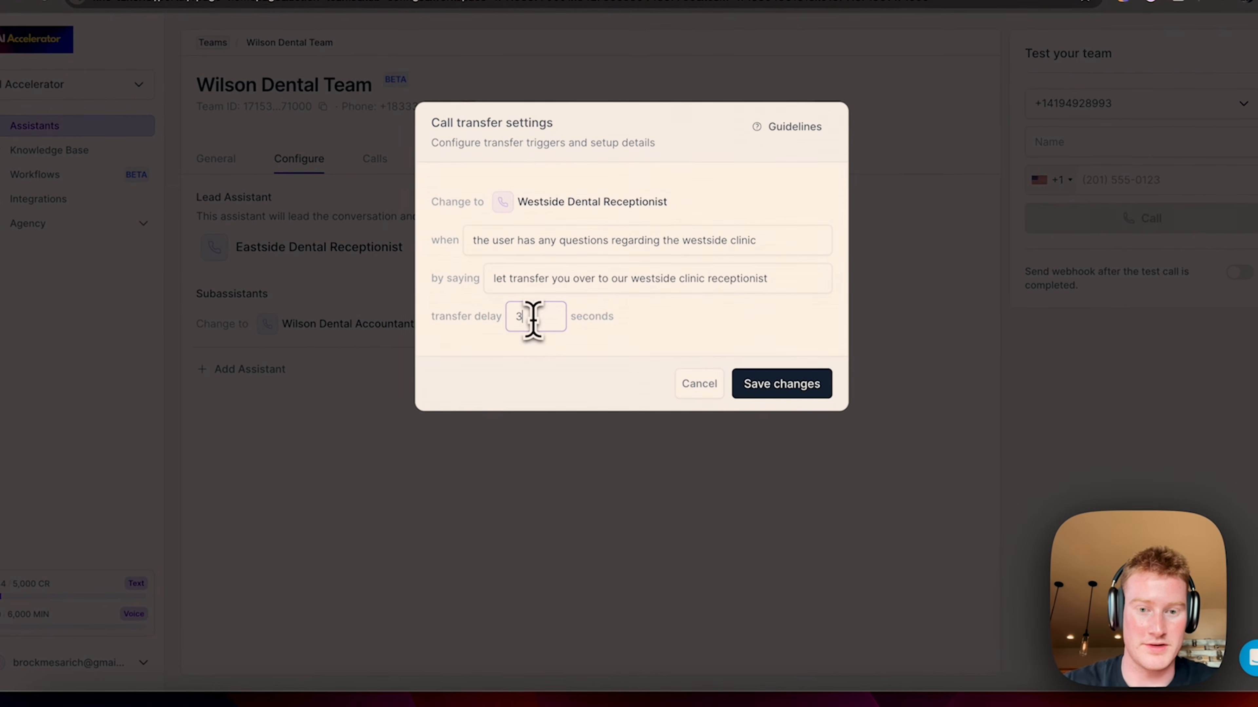
left_click(729, 388)
left_click(787, 384)
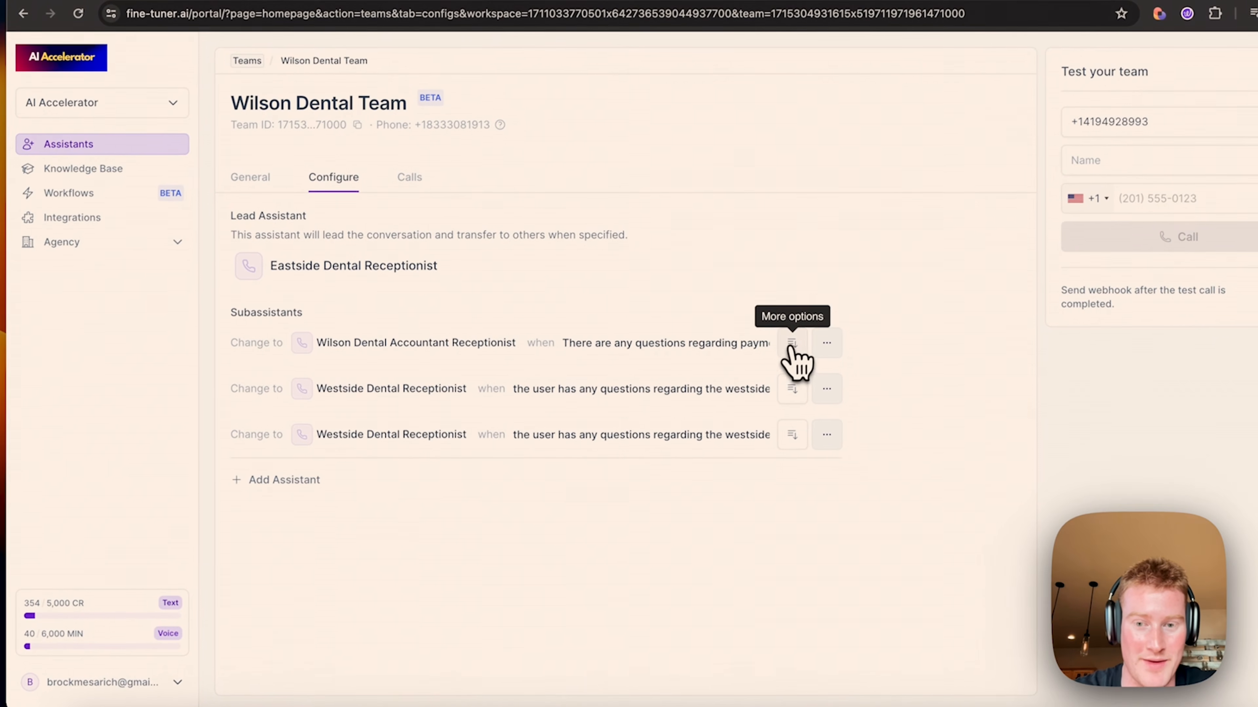
Step: Expand and collapse the Accounting subassistant row to review its transfer details
left_click(791, 344)
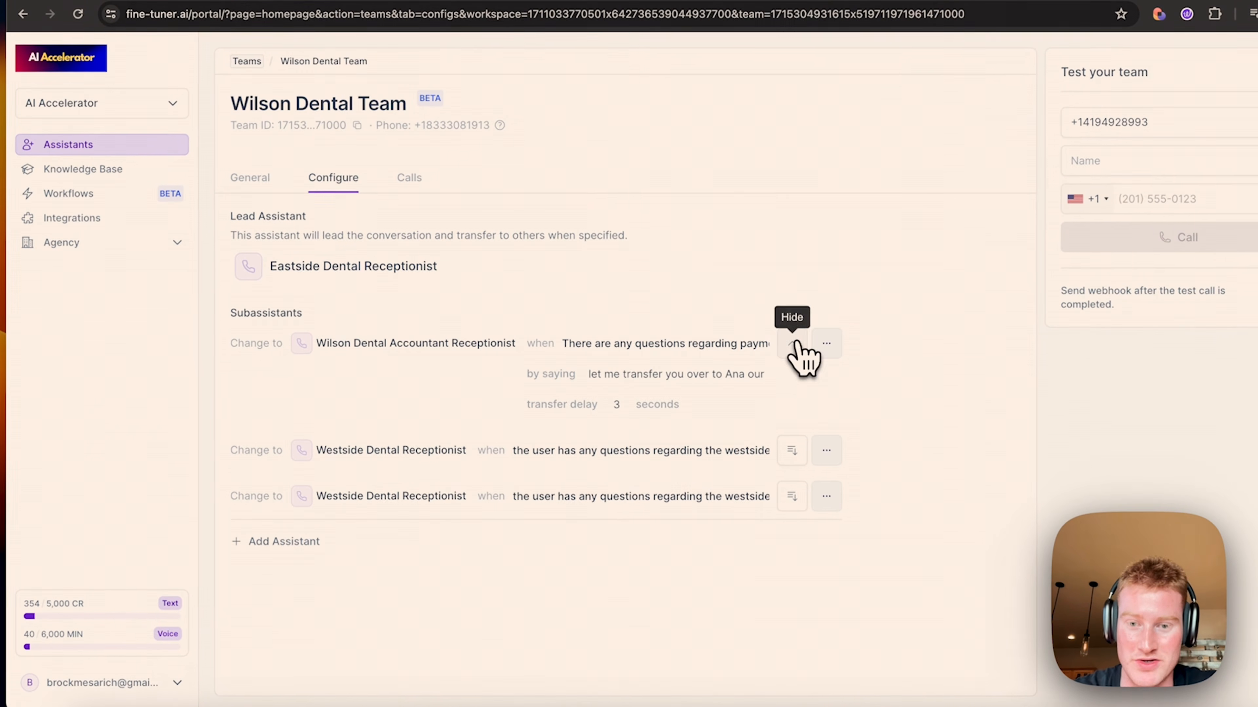
left_click(794, 346)
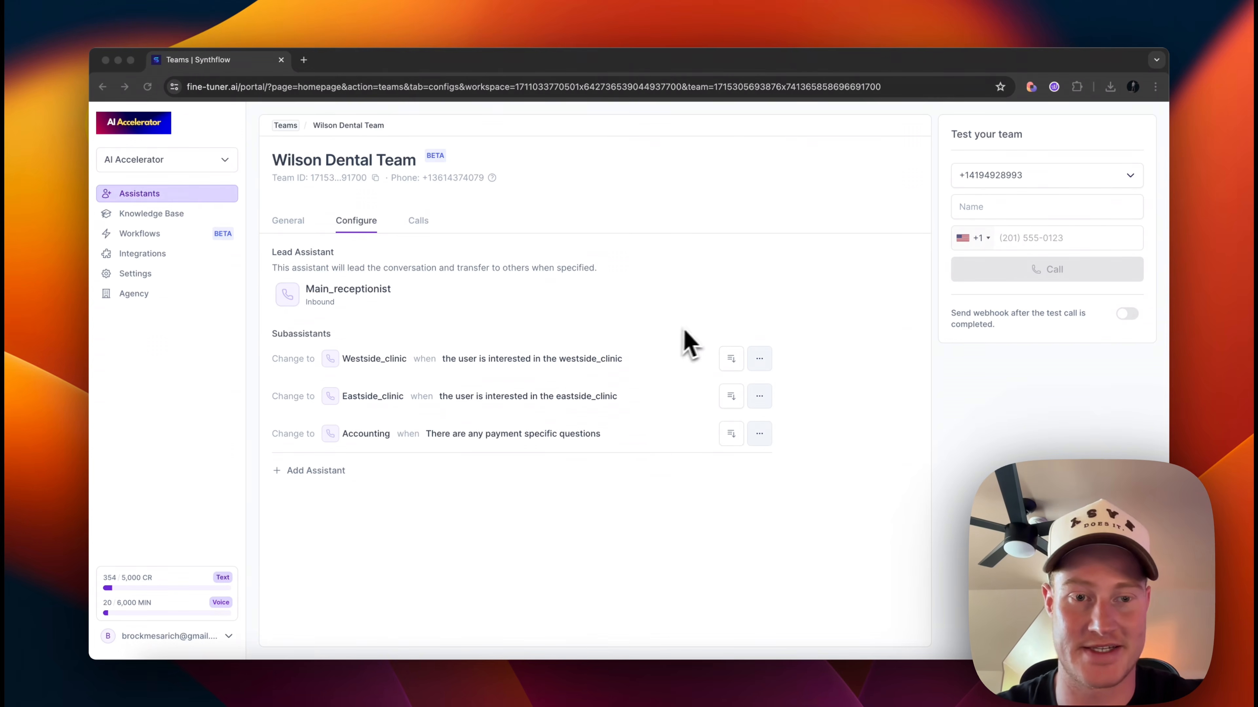
Step: Enter the caller's name and phone number in Test your team and place the test call
left_click(999, 184)
type("brock")
left_click(1039, 218)
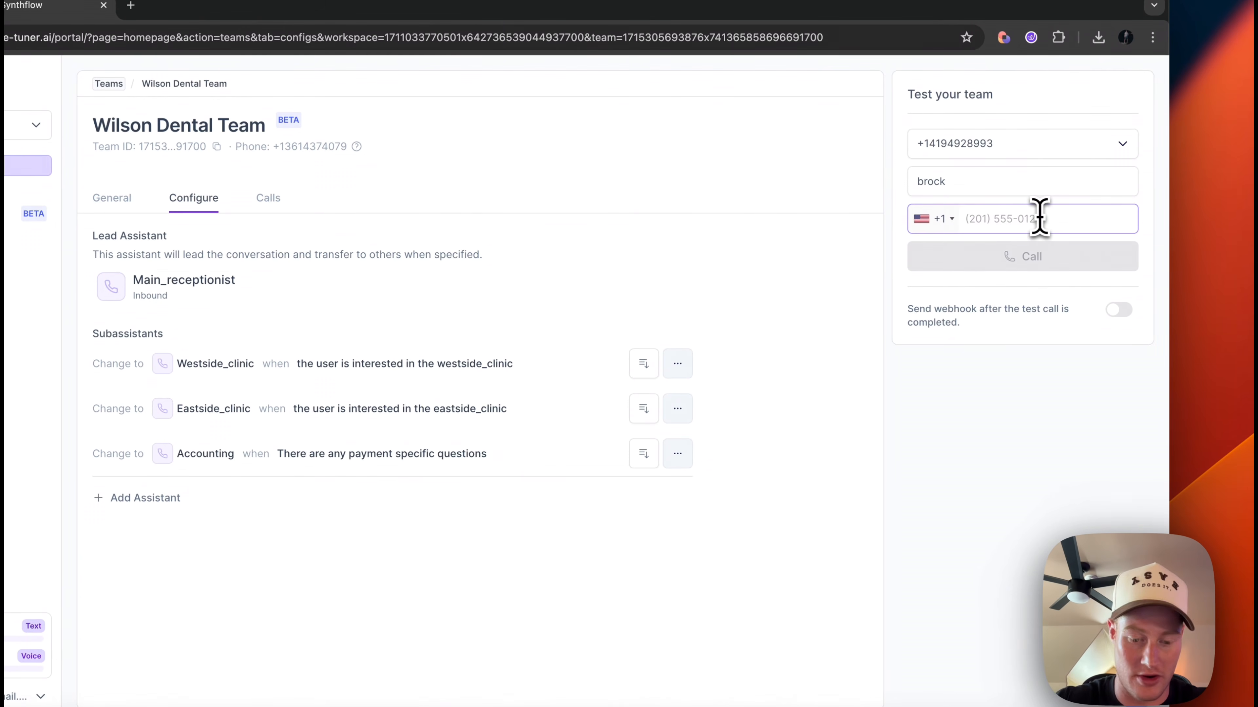
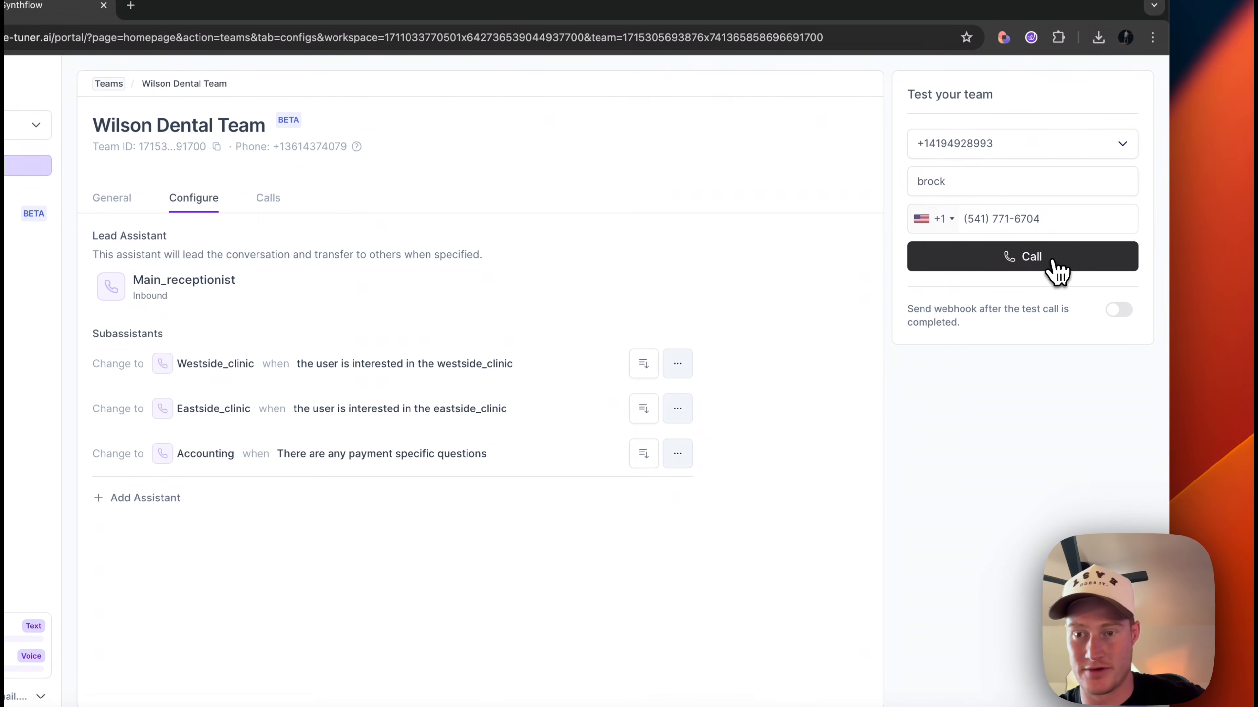
left_click(1052, 258)
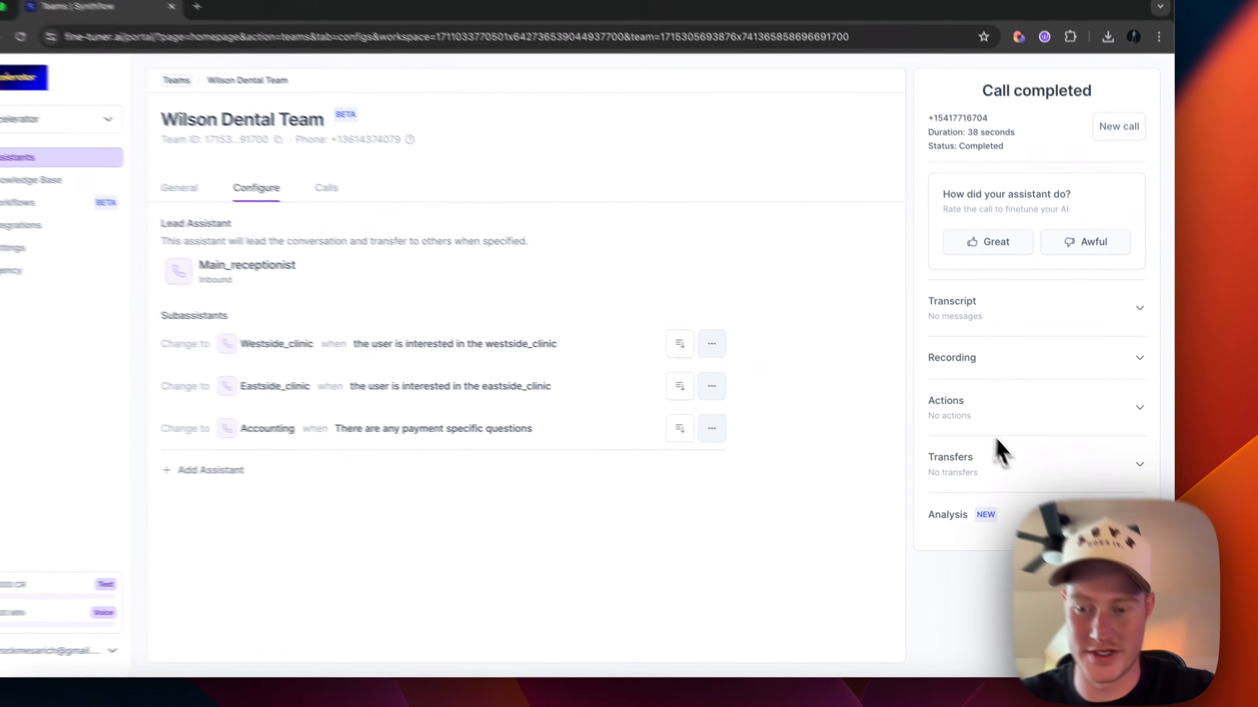
Step: Check the call's Transfers section to confirm the handoff to agent_3
left_click(963, 458)
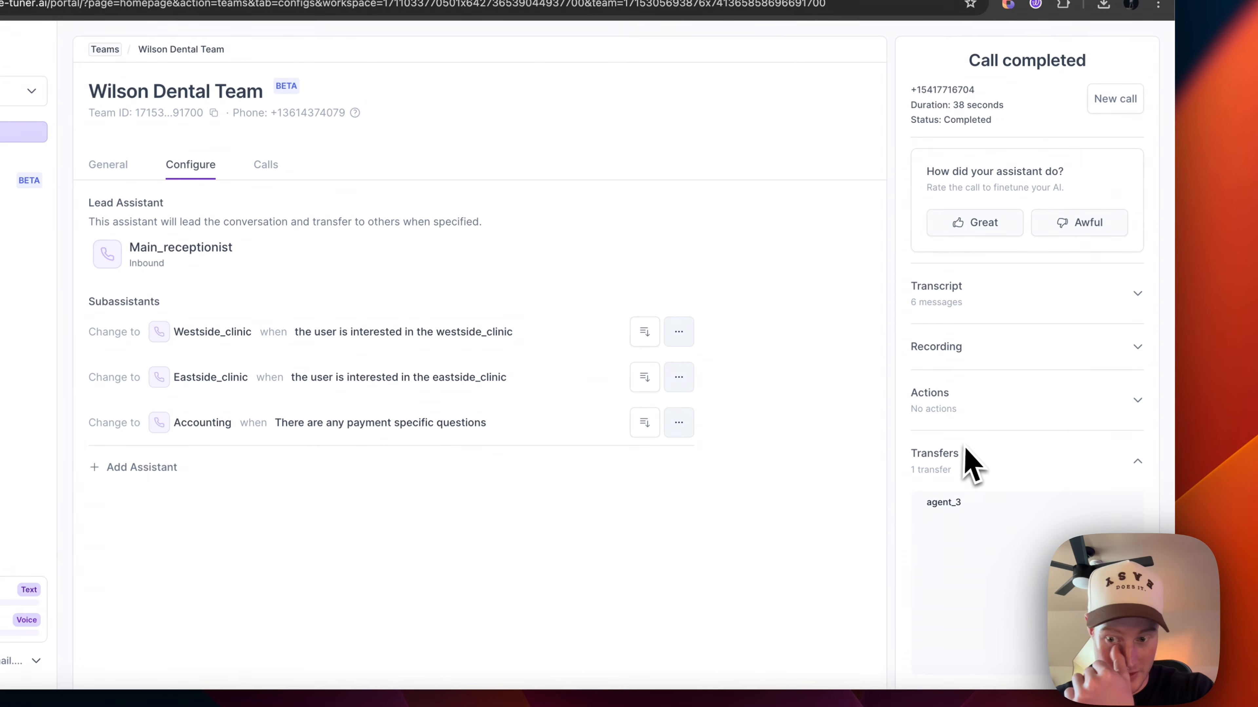
scroll(1019, 488, "down", 2)
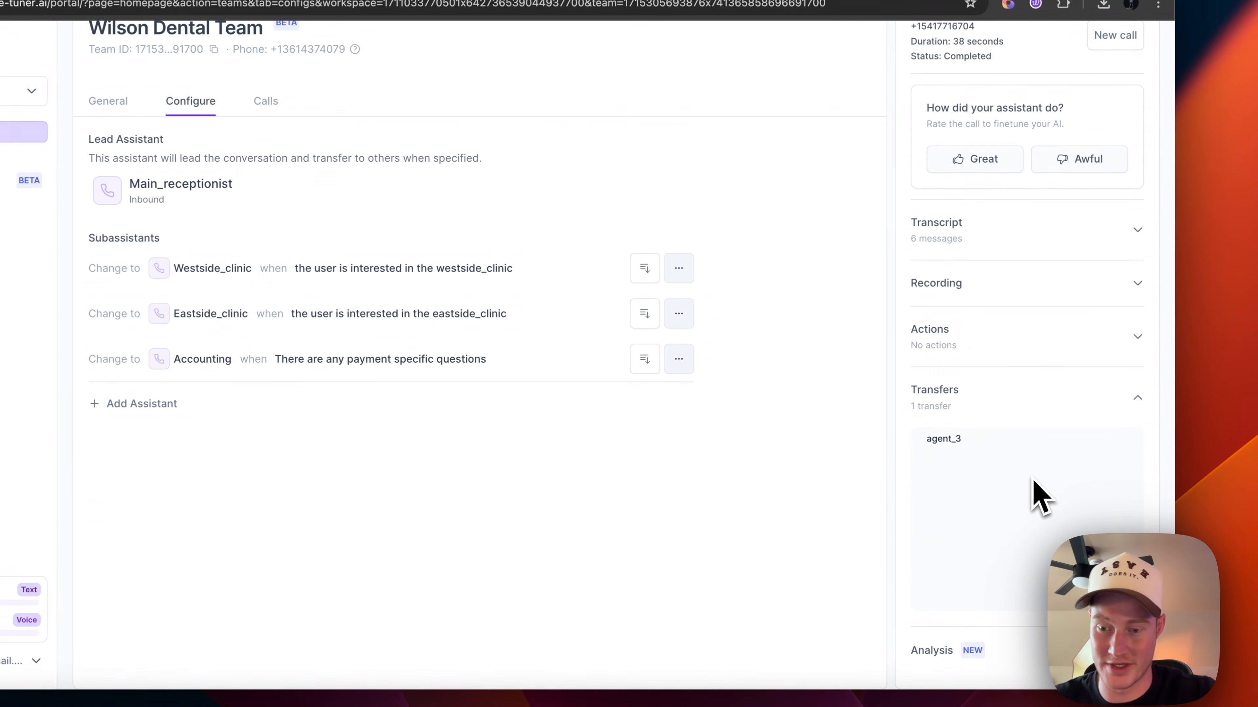
left_click(998, 404)
Step: Read the call transcript, including the full transcript view, about paying accounting by check
left_click(1010, 313)
scroll(1008, 416, "down", 5)
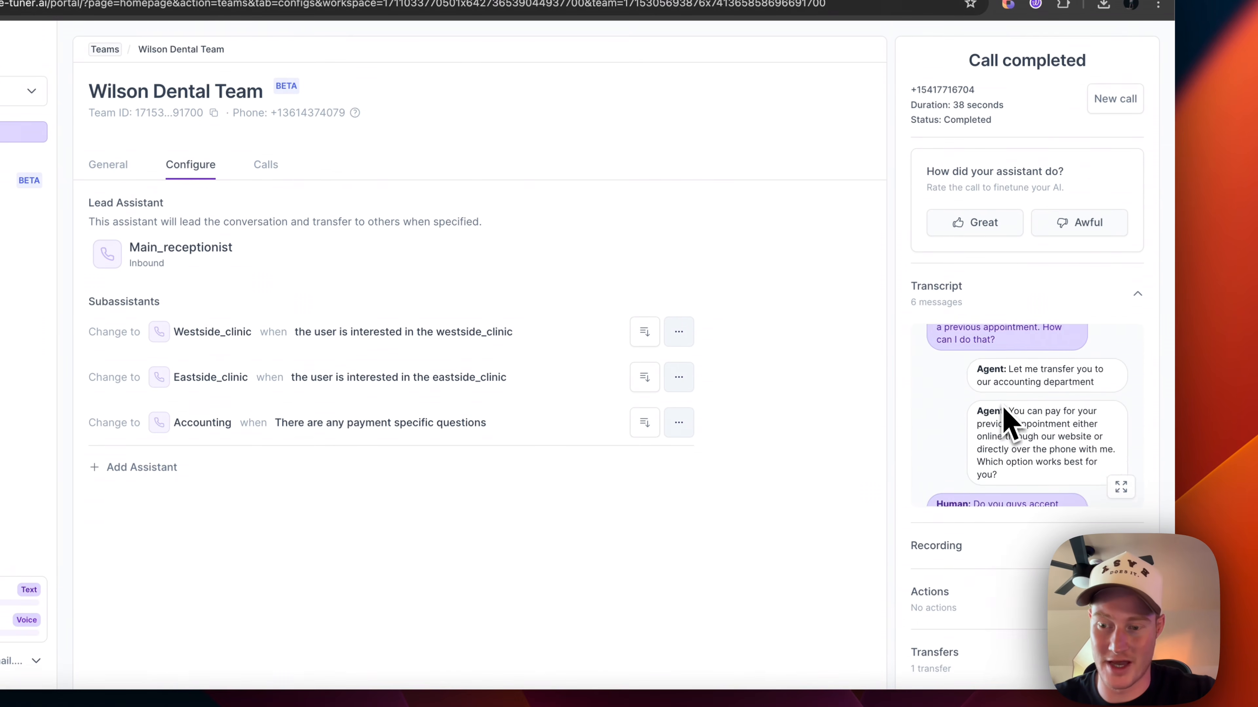
left_click(1120, 490)
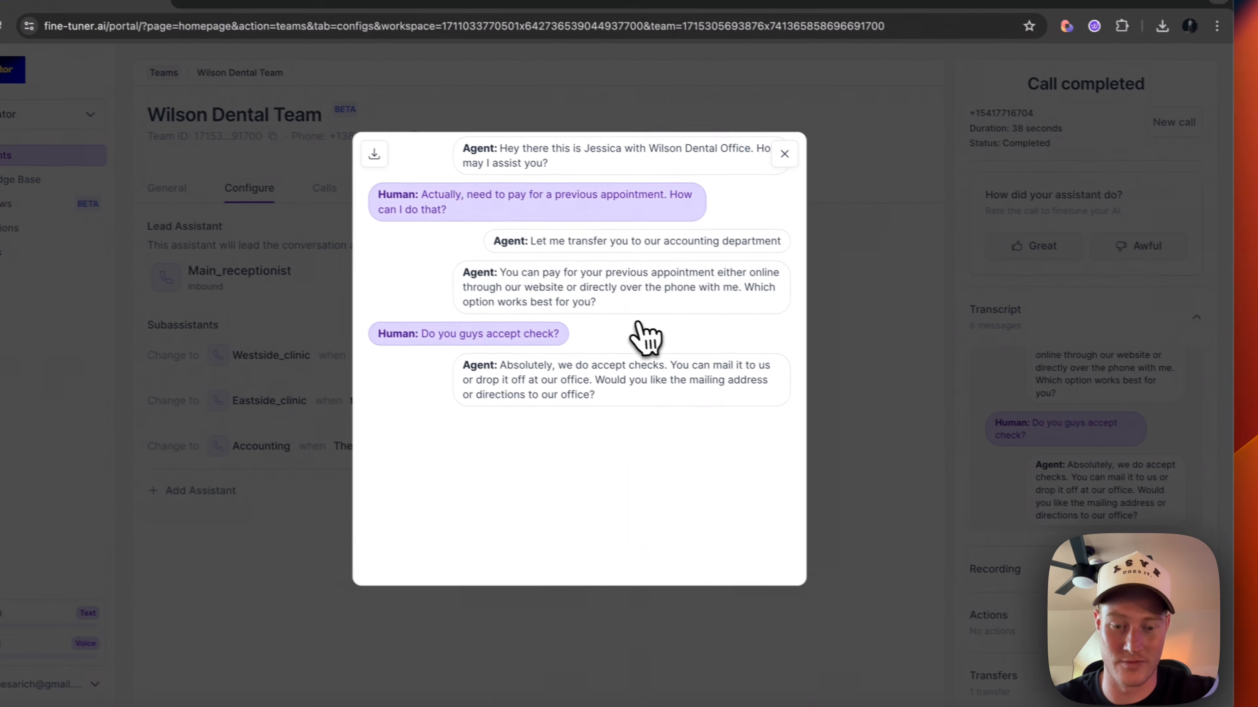
left_click(801, 159)
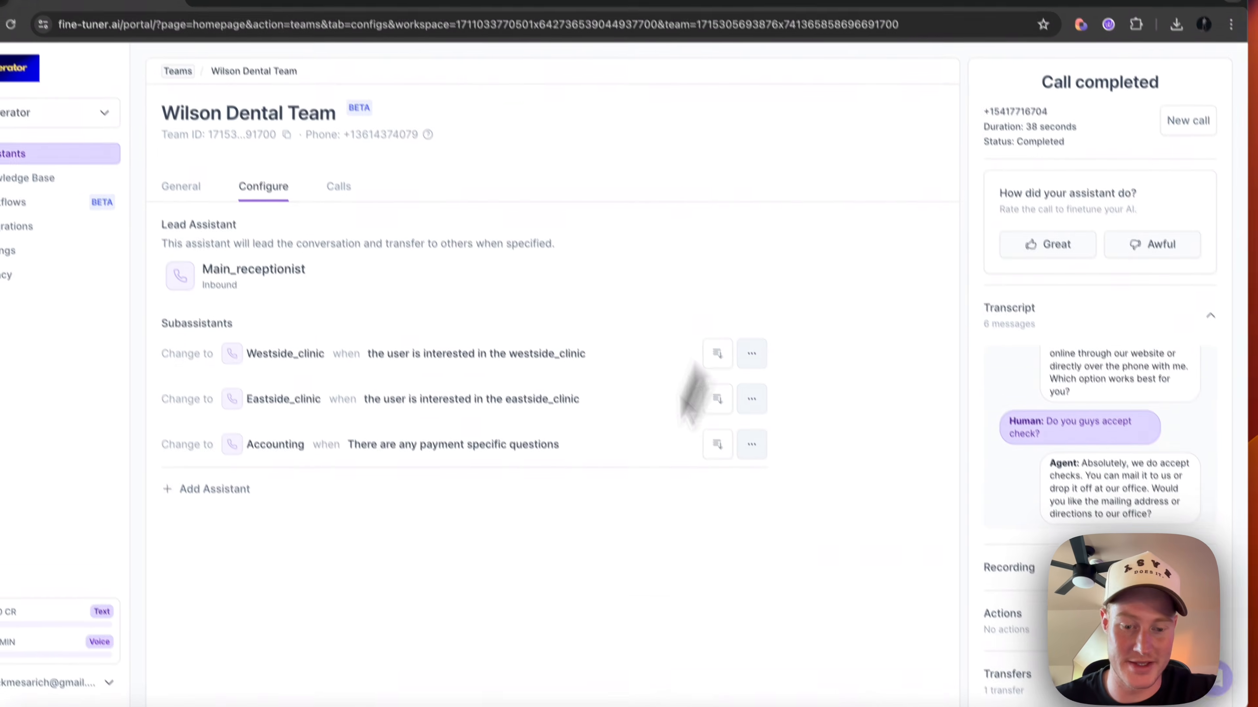